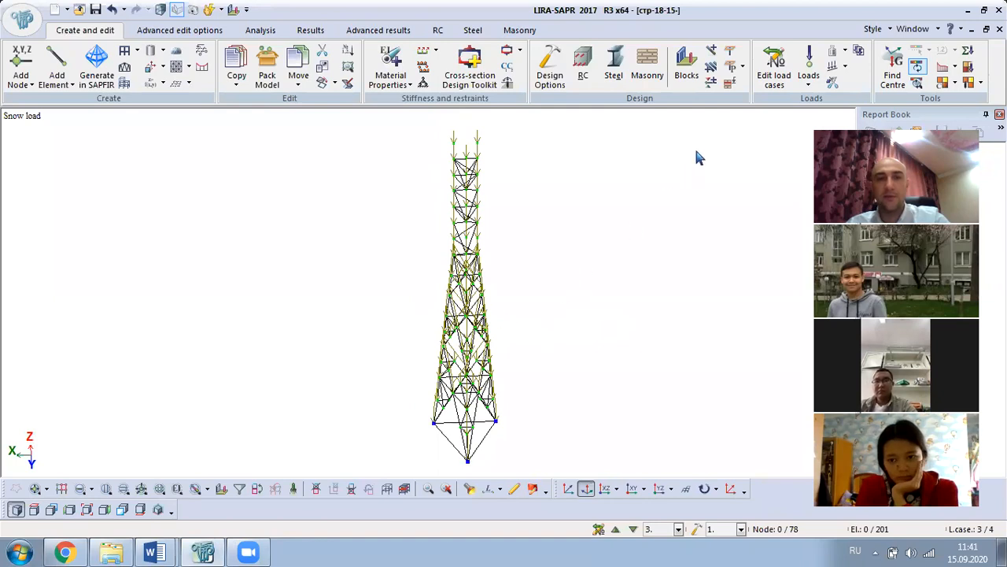
- Open the load case editor and inspect the Snow load case on the tower model from several angles
{"action": "left_click", "coordinate": [774, 69]}
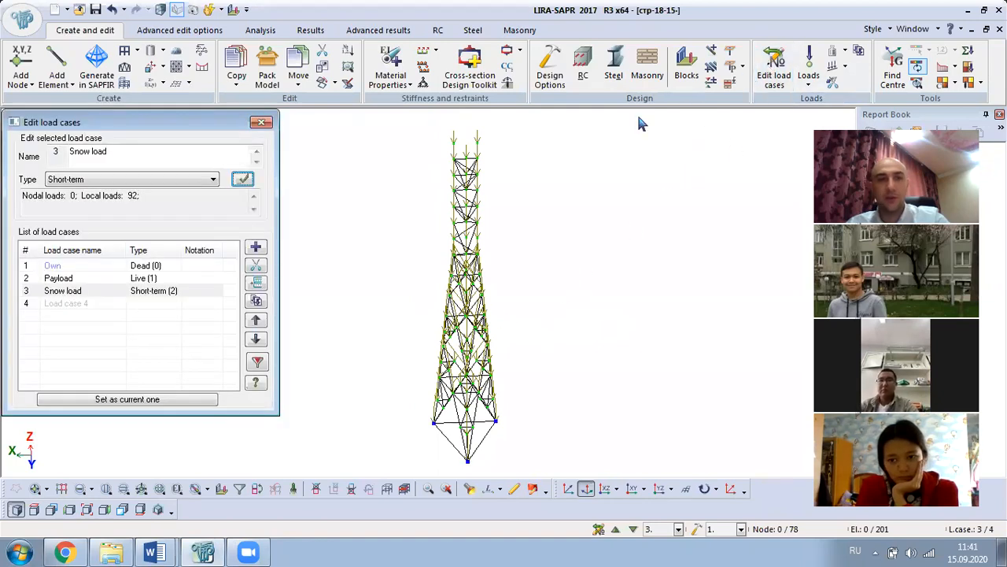
{"action": "left_click", "coordinate": [87, 291]}
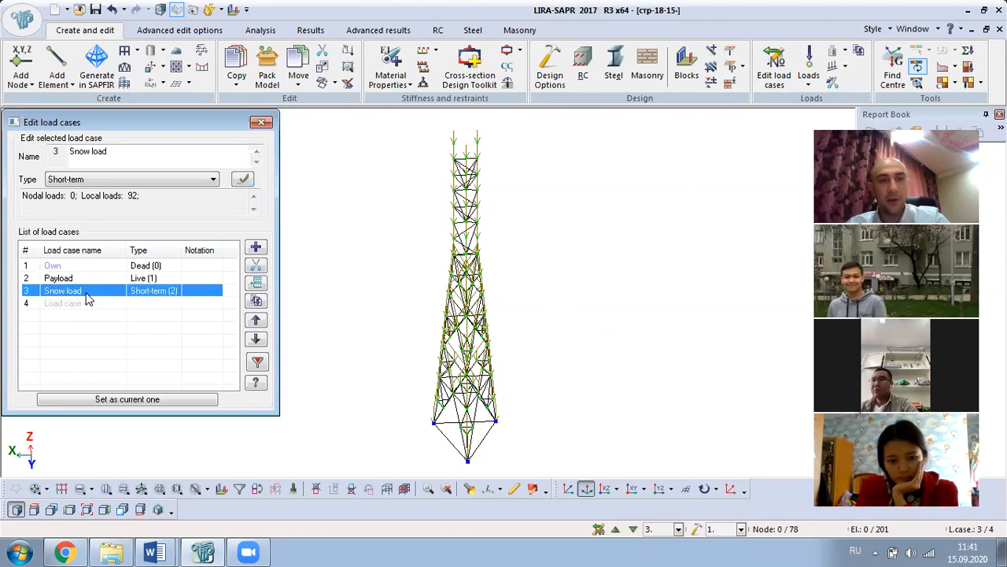
{"action": "left_click", "coordinate": [385, 309]}
{"action": "middle_click_drag", "start_coordinate": [385, 308], "coordinate": [370, 337]}
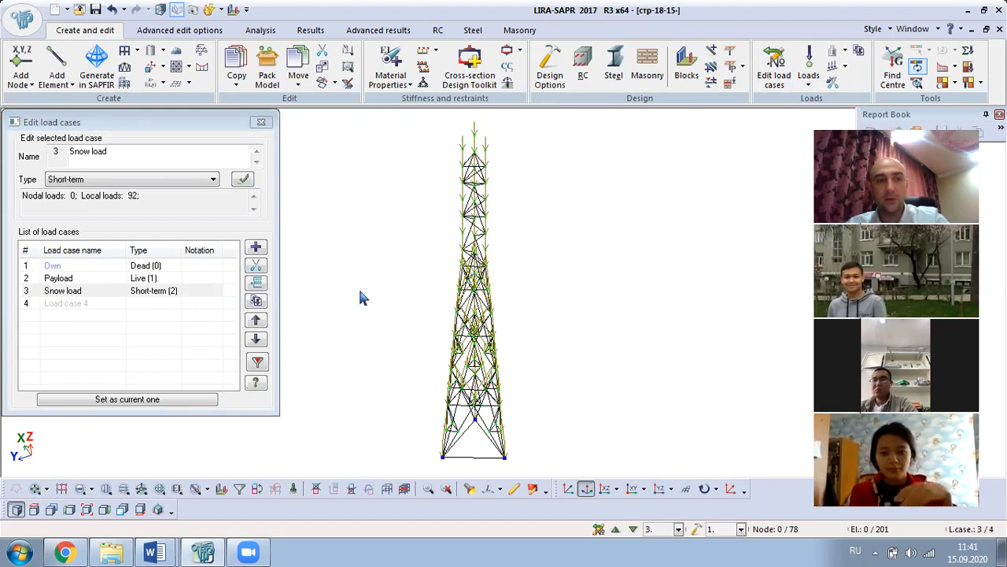
{"action": "middle_click_drag", "start_coordinate": [373, 304], "coordinate": [535, 272]}
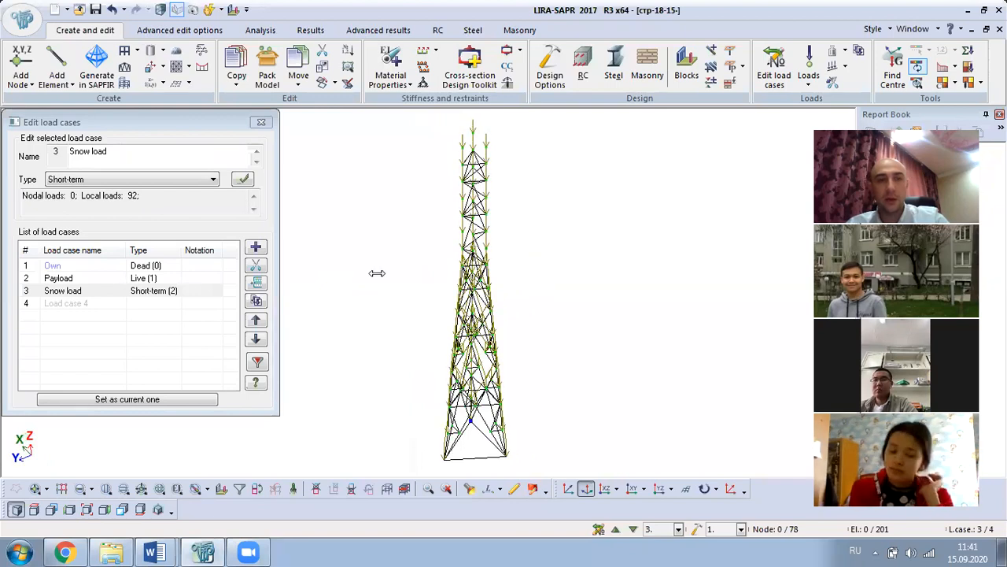
- Rename load case 4 as "Ice load"
{"action": "left_click", "coordinate": [78, 307]}
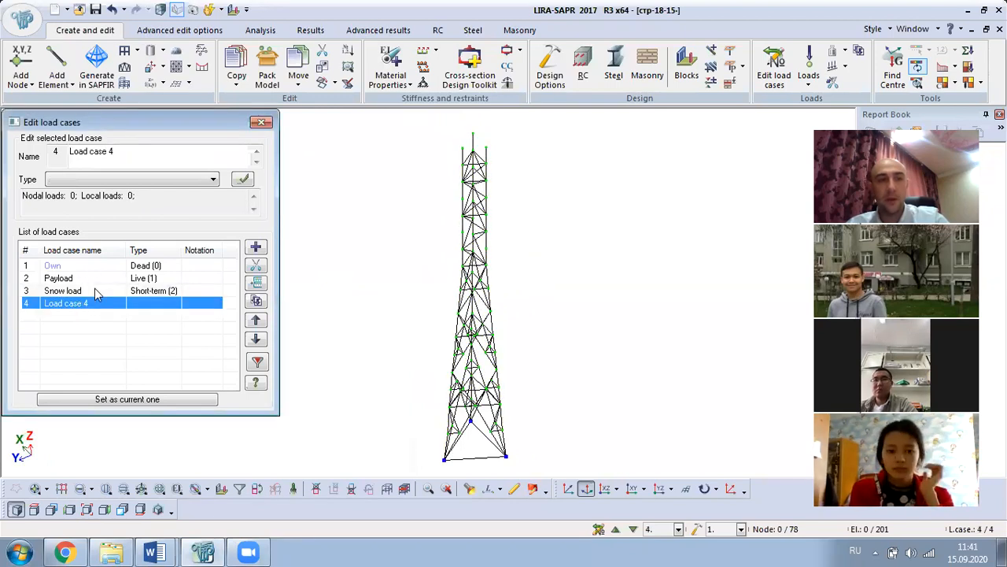
{"action": "left_click", "coordinate": [130, 151]}
{"action": "key", "text": "ctrl+a"}
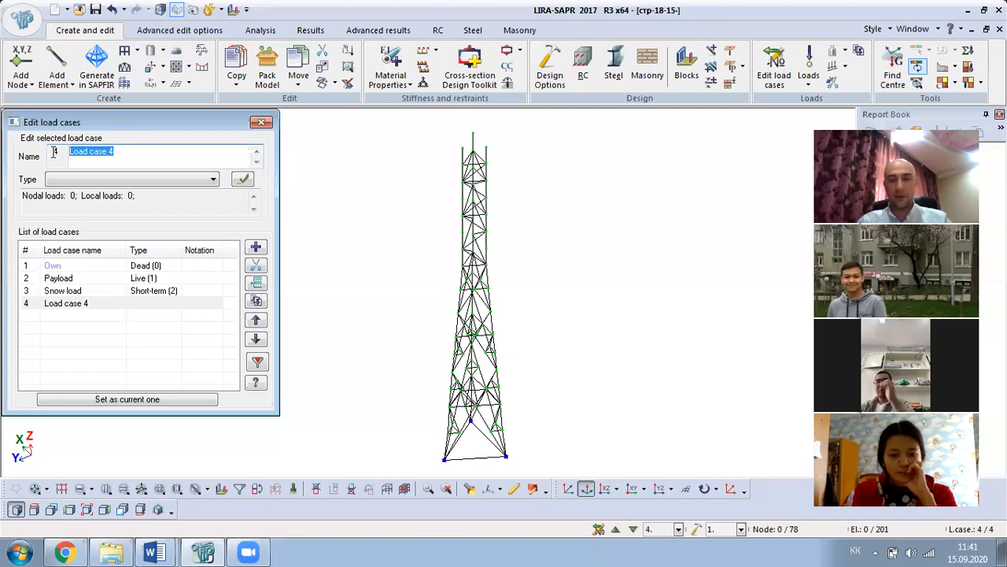
{"action": "key", "text": "alt+shift"}
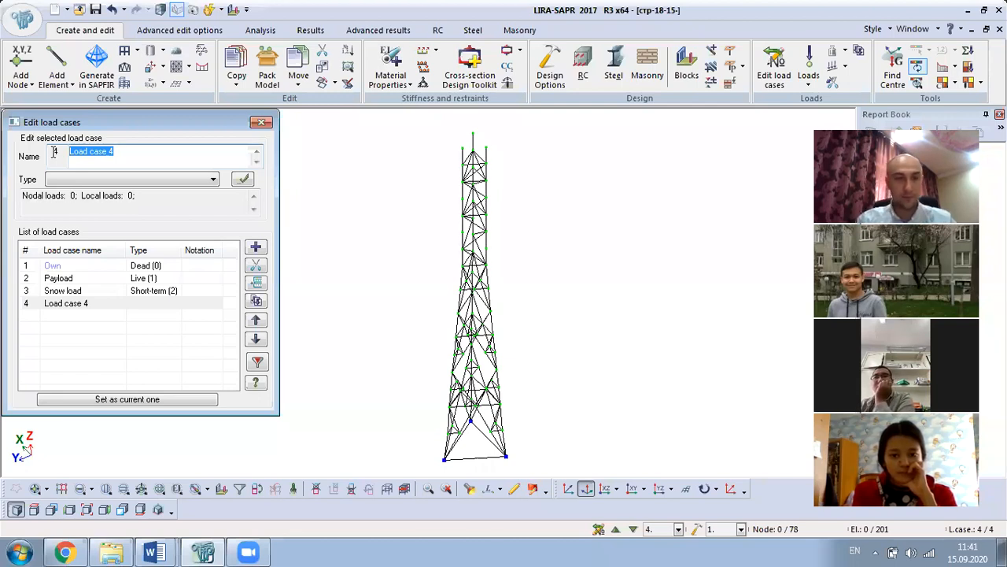
{"action": "key", "text": "BackSpace"}
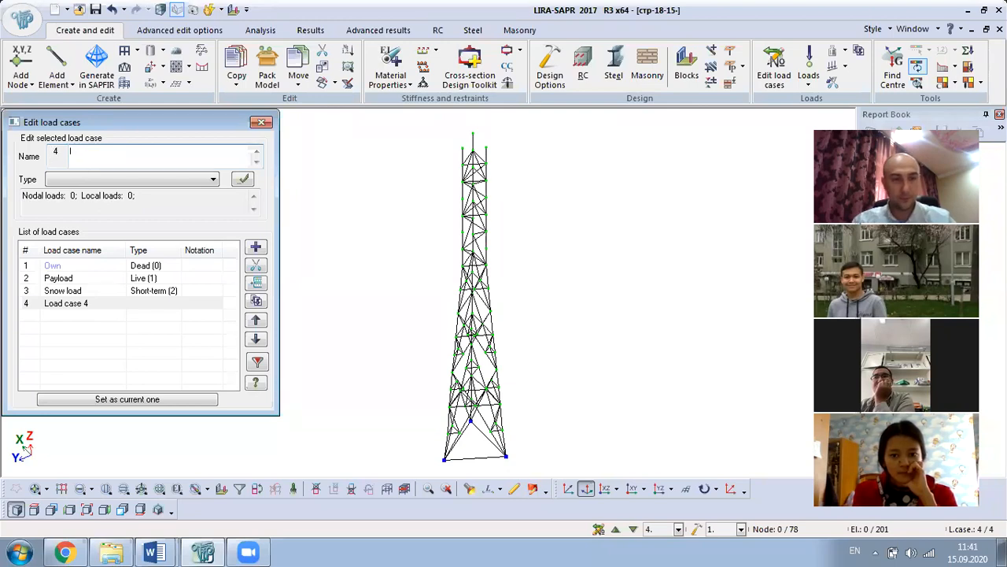
{"action": "mouse_move", "coordinate": [154, 551]}
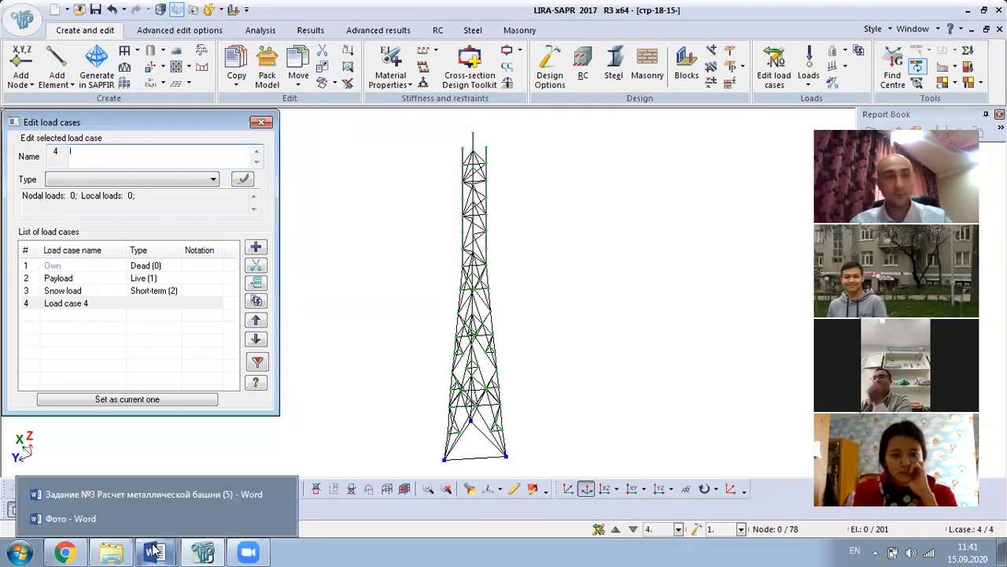
{"action": "type", "text": "Ice load"}
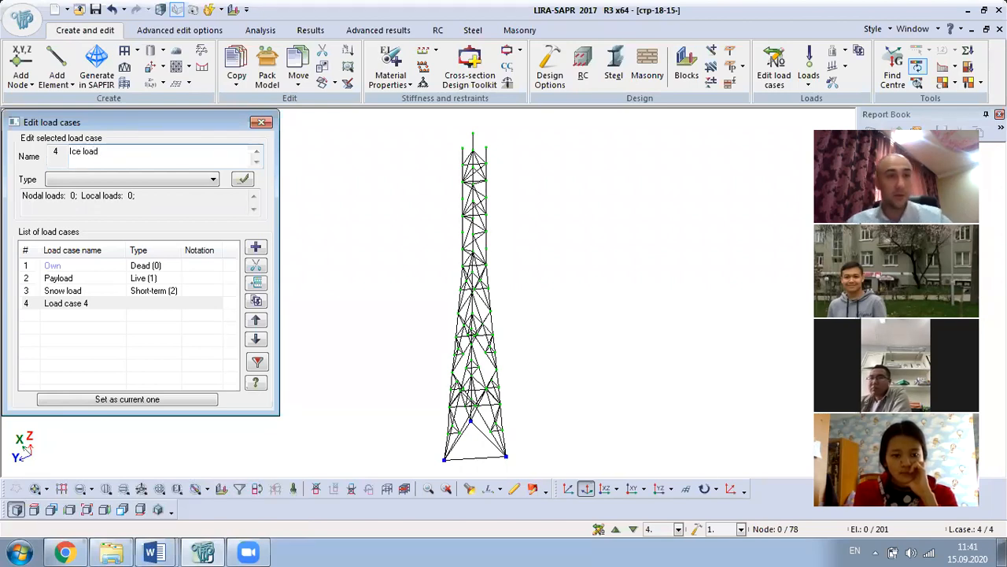
- Set the Ice load case's type to Short-term, apply it and close the load case editor
{"action": "left_click", "coordinate": [179, 181]}
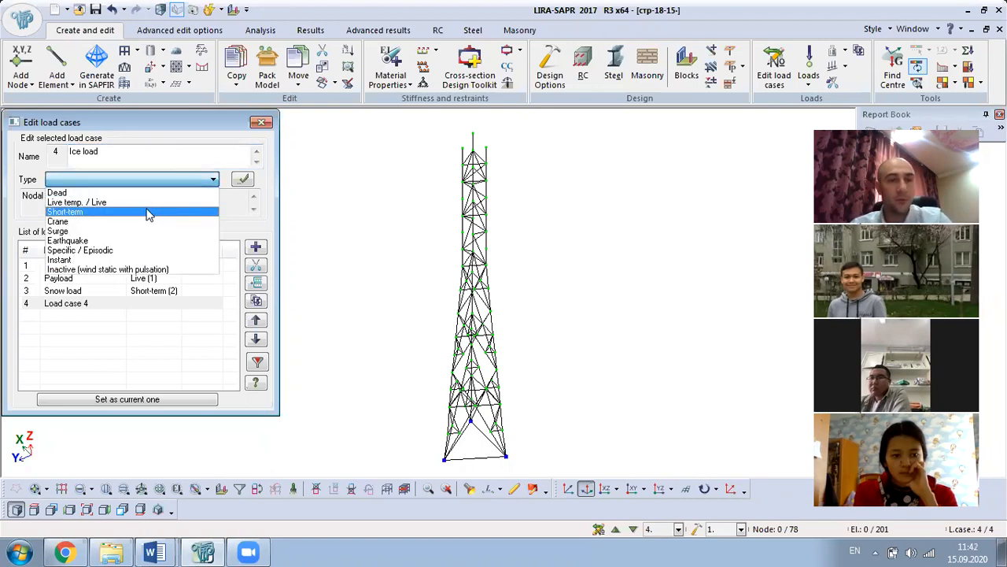
{"action": "left_click", "coordinate": [148, 213]}
{"action": "left_click", "coordinate": [243, 180]}
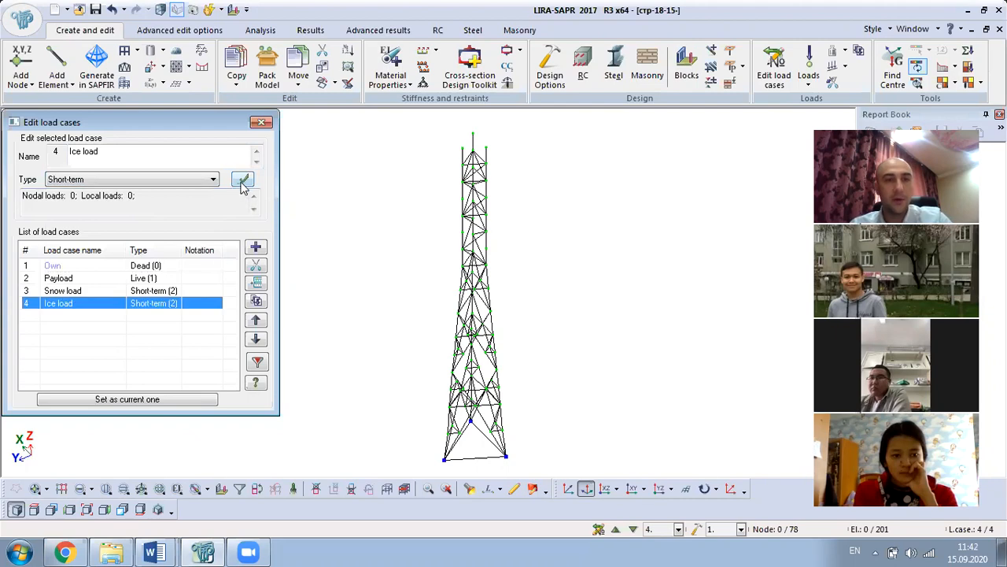
{"action": "left_click", "coordinate": [261, 122]}
{"action": "middle_click_drag", "start_coordinate": [529, 318], "coordinate": [505, 361]}
{"action": "scroll", "coordinate": [507, 363], "scroll_direction": "up", "scroll_amount": 2}
{"action": "middle_click_drag", "start_coordinate": [589, 360], "coordinate": [605, 350]}
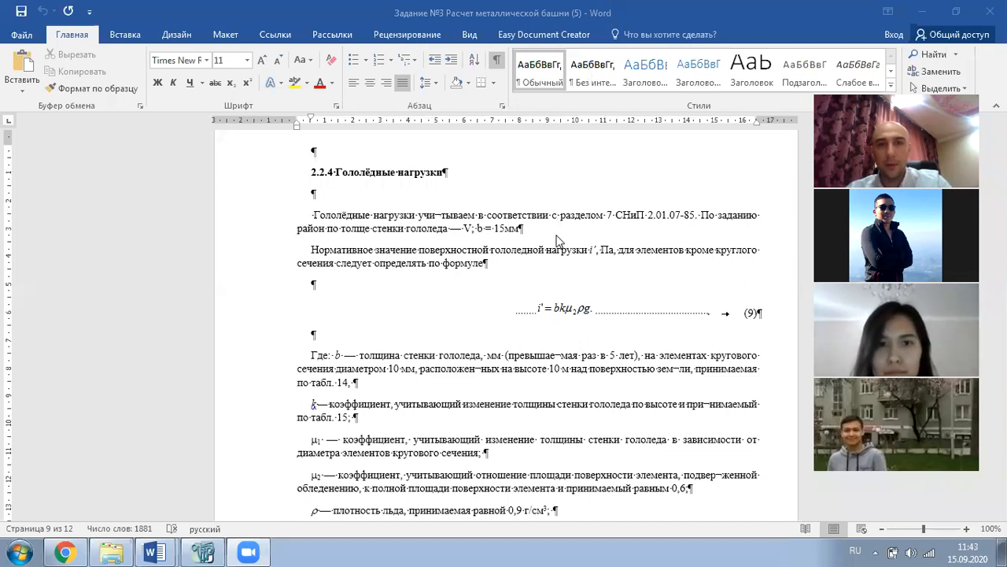
- In the Word assignment, examine ice load formula (9) and look up the А.Г column's ice thickness in the initial loads table
{"action": "left_click", "coordinate": [538, 308]}
{"action": "left_click", "coordinate": [592, 308]}
{"action": "scroll", "coordinate": [597, 315], "scroll_direction": "down", "scroll_amount": 1}
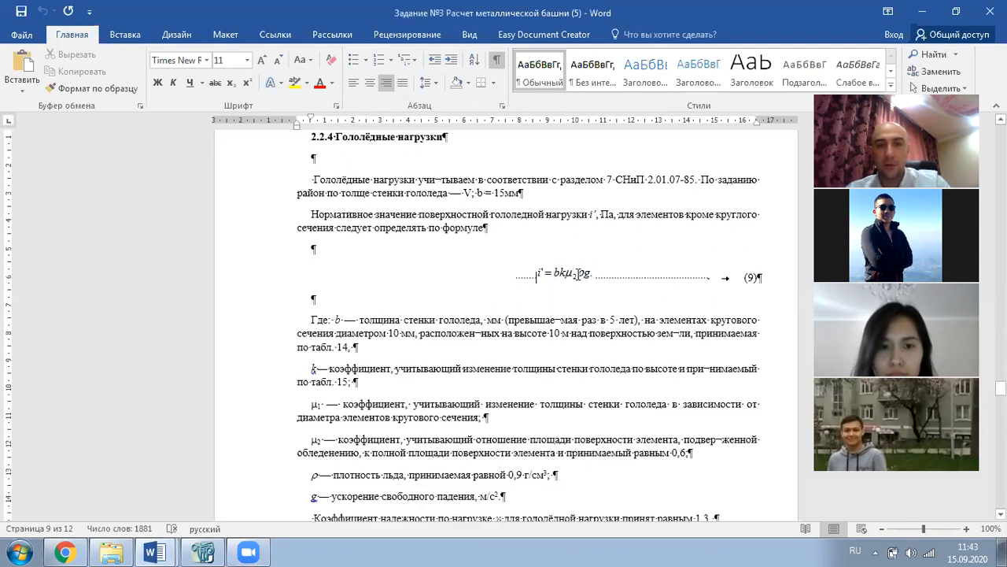
{"action": "scroll", "coordinate": [578, 274], "scroll_direction": "down", "scroll_amount": 1}
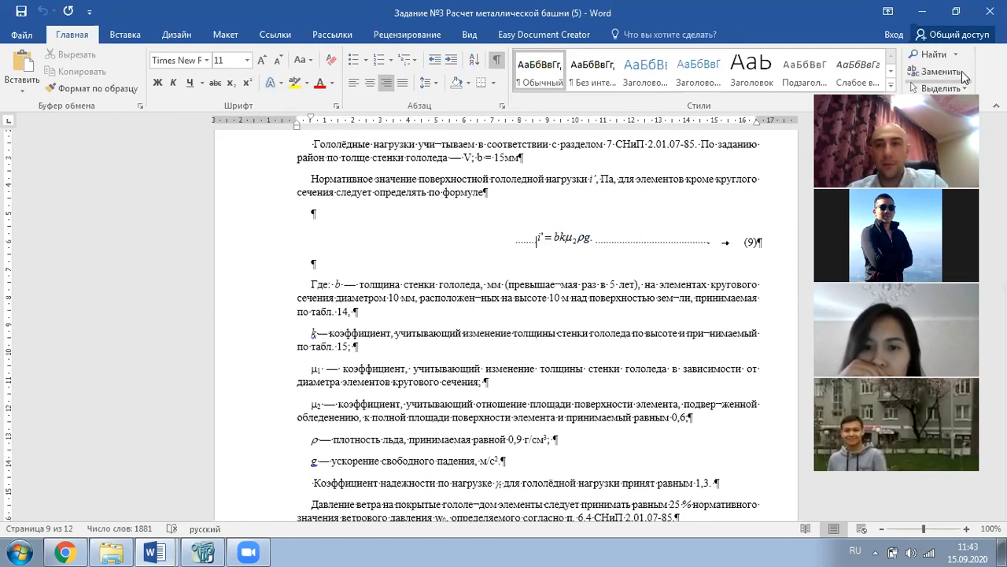
{"action": "scroll", "coordinate": [488, 314], "scroll_direction": "down", "scroll_amount": 20}
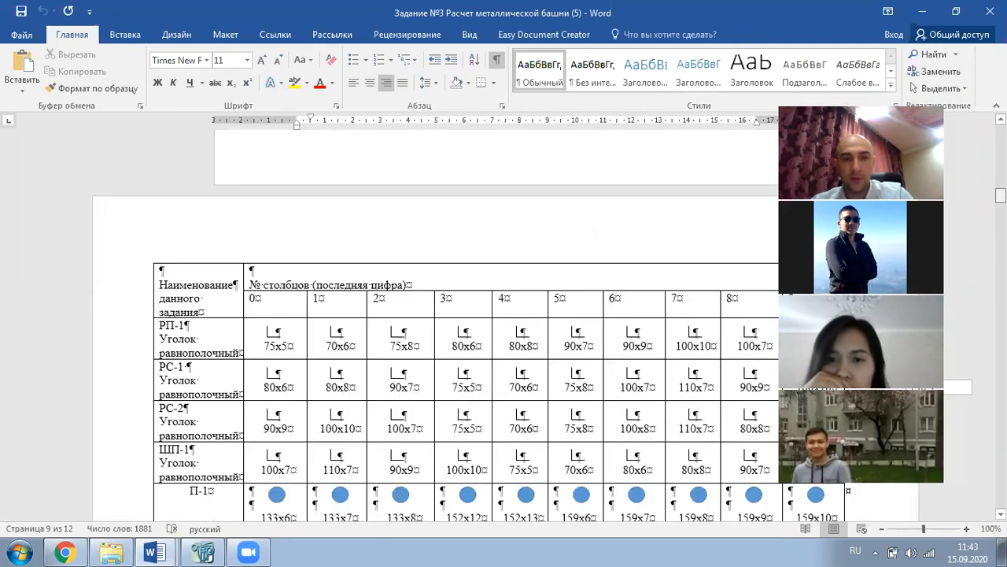
{"action": "scroll", "coordinate": [488, 315], "scroll_direction": "down", "scroll_amount": 14}
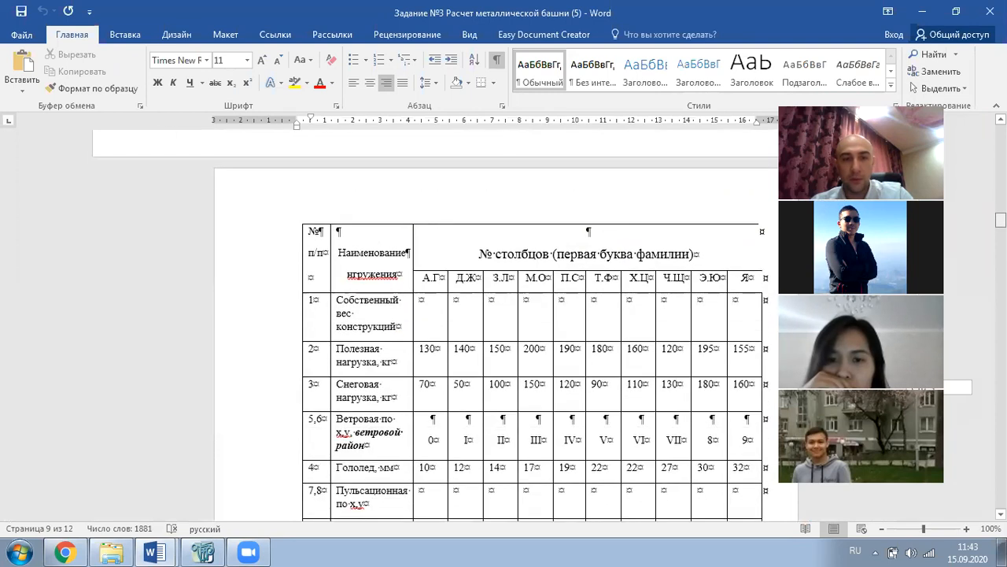
{"action": "scroll", "coordinate": [642, 368], "scroll_direction": "up", "scroll_amount": 3}
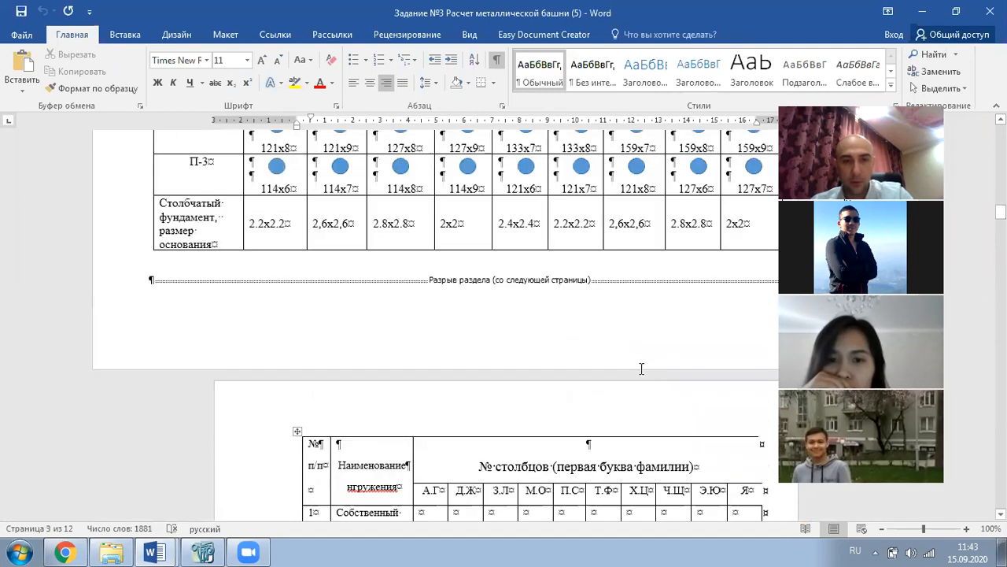
{"action": "scroll", "coordinate": [642, 368], "scroll_direction": "up", "scroll_amount": 5}
{"action": "scroll", "coordinate": [366, 355], "scroll_direction": "down", "scroll_amount": 2}
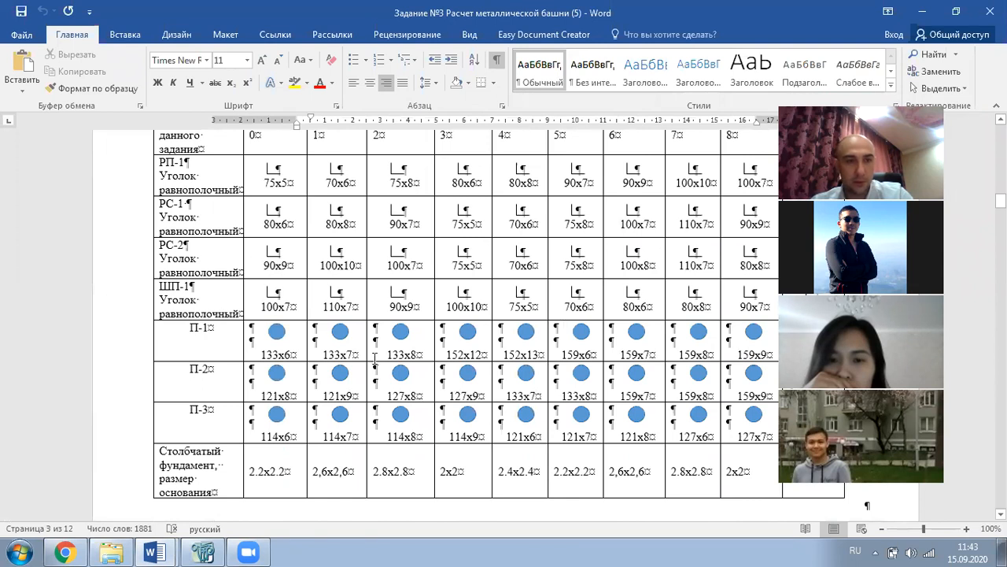
{"action": "scroll", "coordinate": [378, 362], "scroll_direction": "down", "scroll_amount": 10}
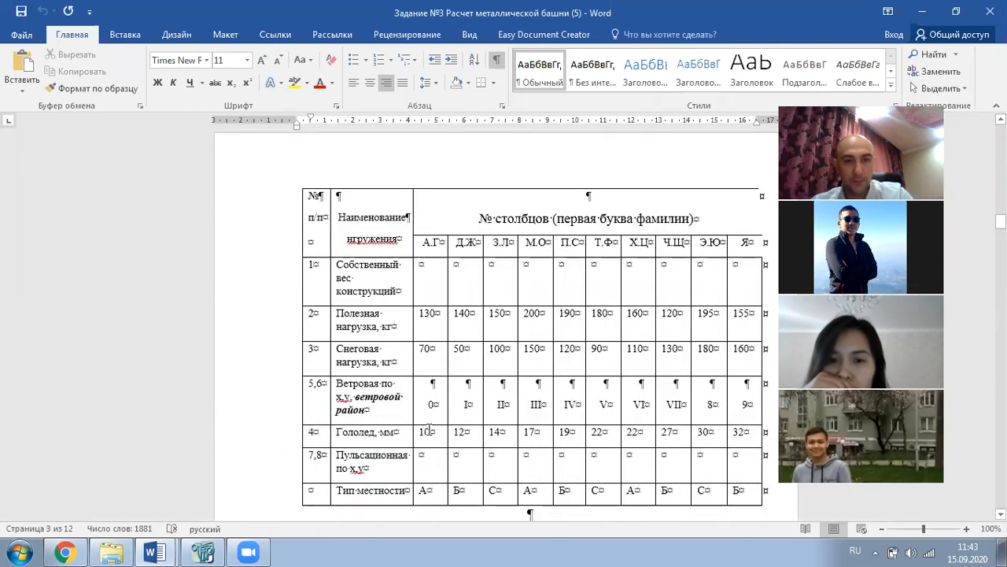
{"action": "double_click", "coordinate": [425, 434]}
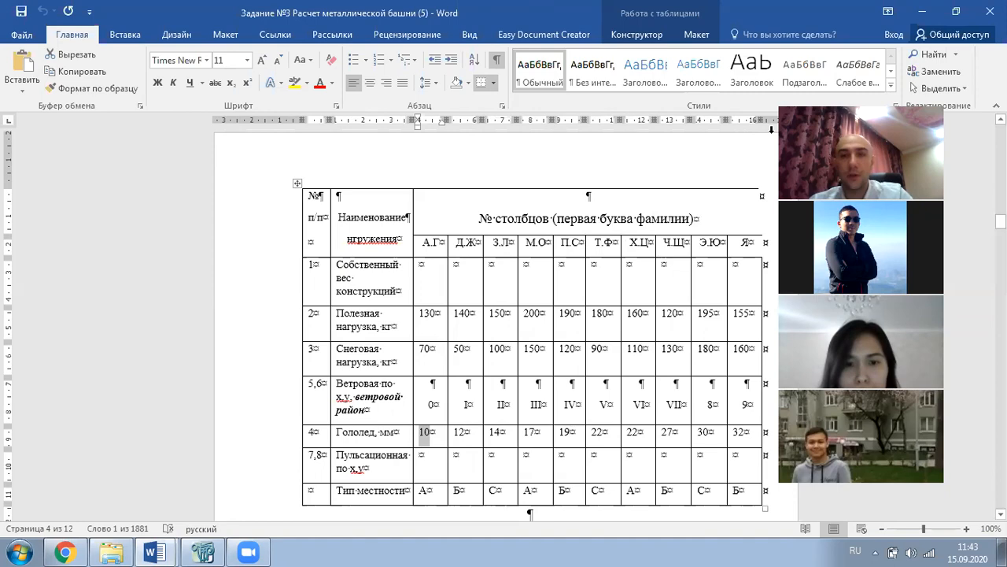
- Return to formula (9) and examine its variable definitions, then the ice thickness and height coefficient tables 11 and 12
{"action": "left_click_drag", "start_coordinate": [1001, 223], "coordinate": [1001, 392]}
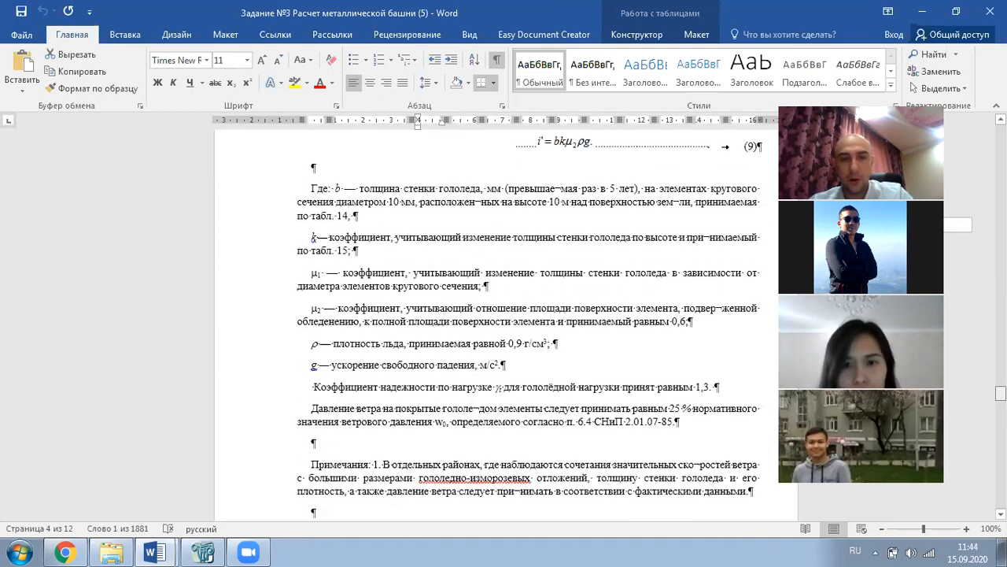
{"action": "scroll", "coordinate": [566, 254], "scroll_direction": "up", "scroll_amount": 3}
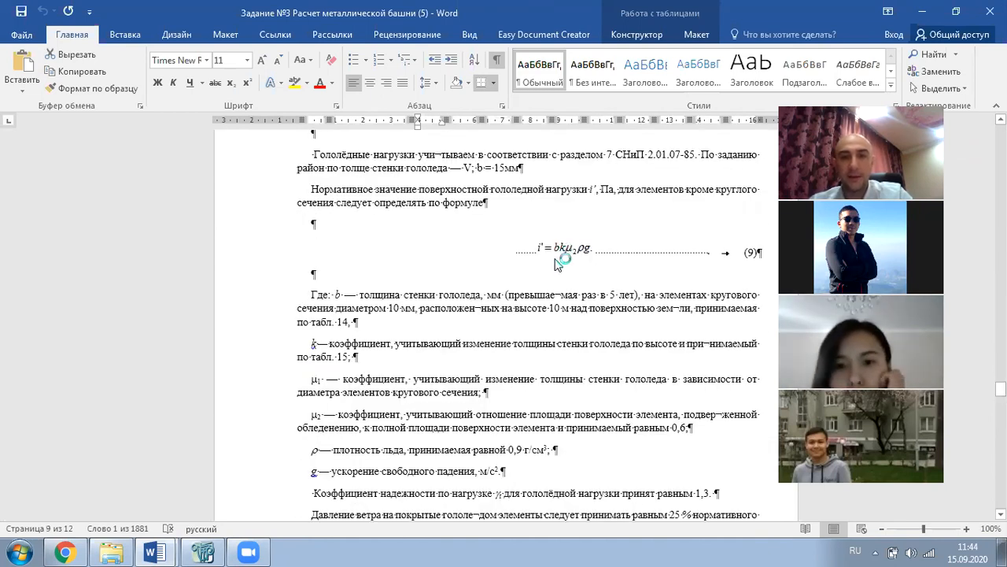
{"action": "left_click", "coordinate": [557, 249]}
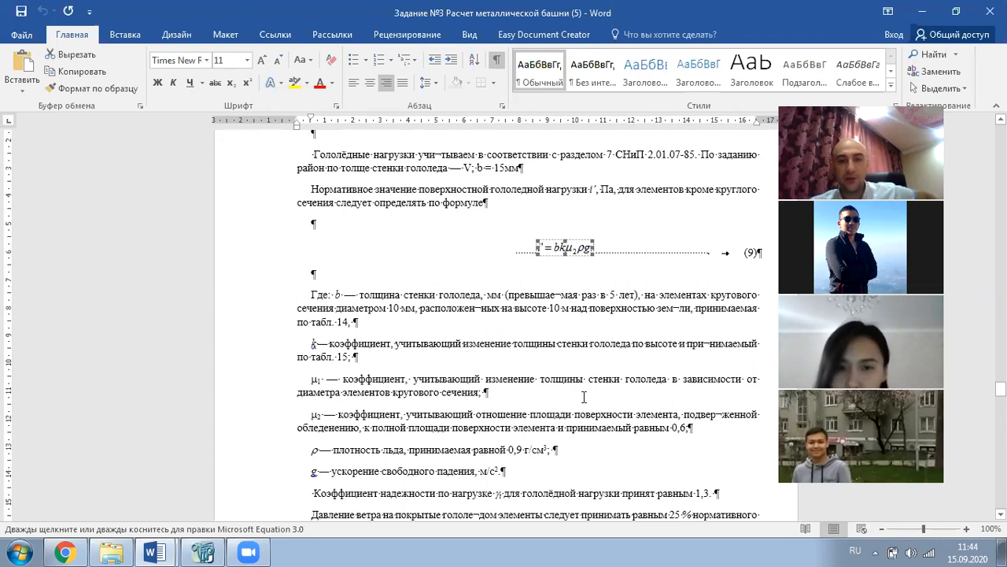
{"action": "scroll", "coordinate": [533, 381], "scroll_direction": "down", "scroll_amount": 1}
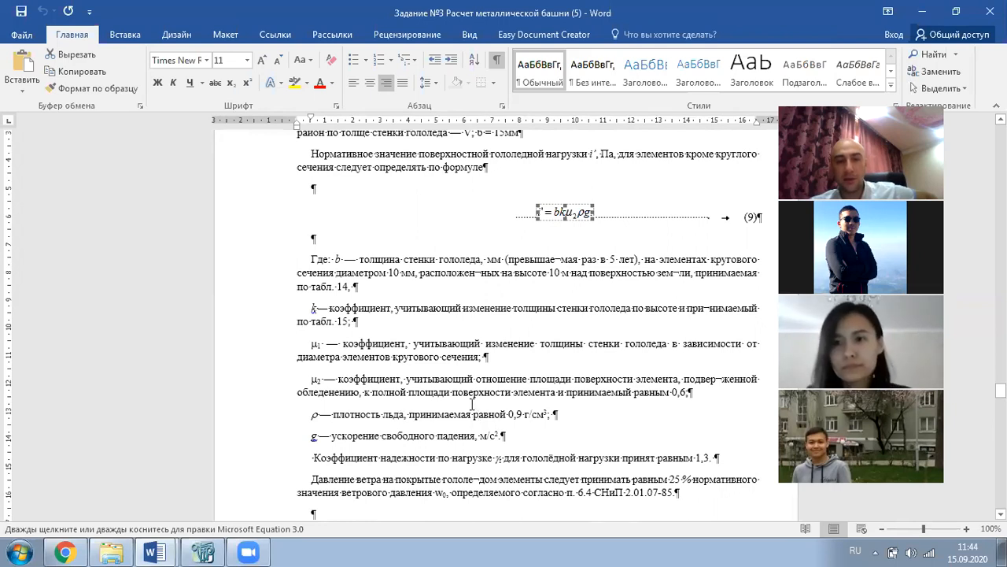
{"action": "scroll", "coordinate": [500, 421], "scroll_direction": "down", "scroll_amount": 7}
{"action": "scroll", "coordinate": [500, 423], "scroll_direction": "down", "scroll_amount": 10}
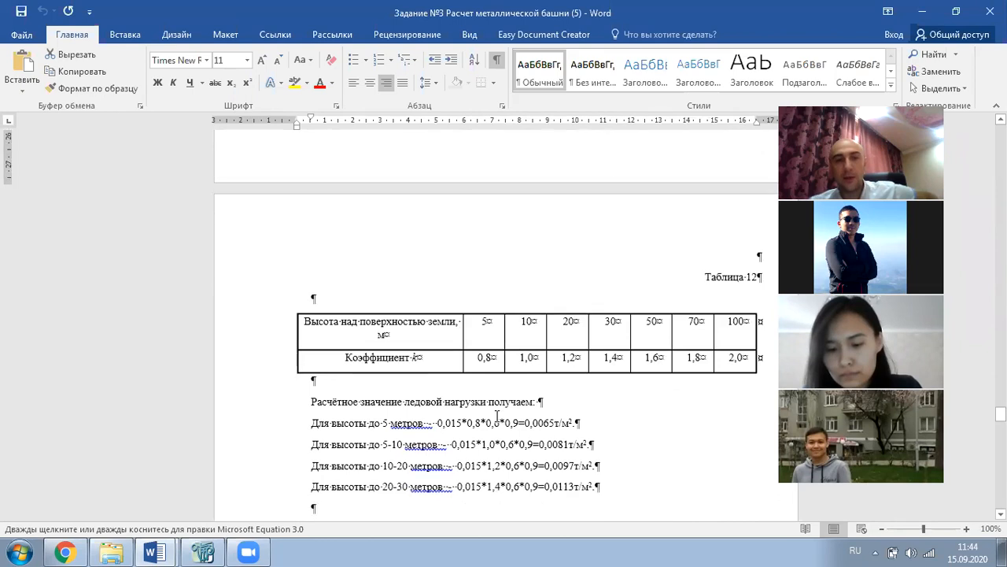
{"action": "scroll", "coordinate": [496, 416], "scroll_direction": "up", "scroll_amount": 5}
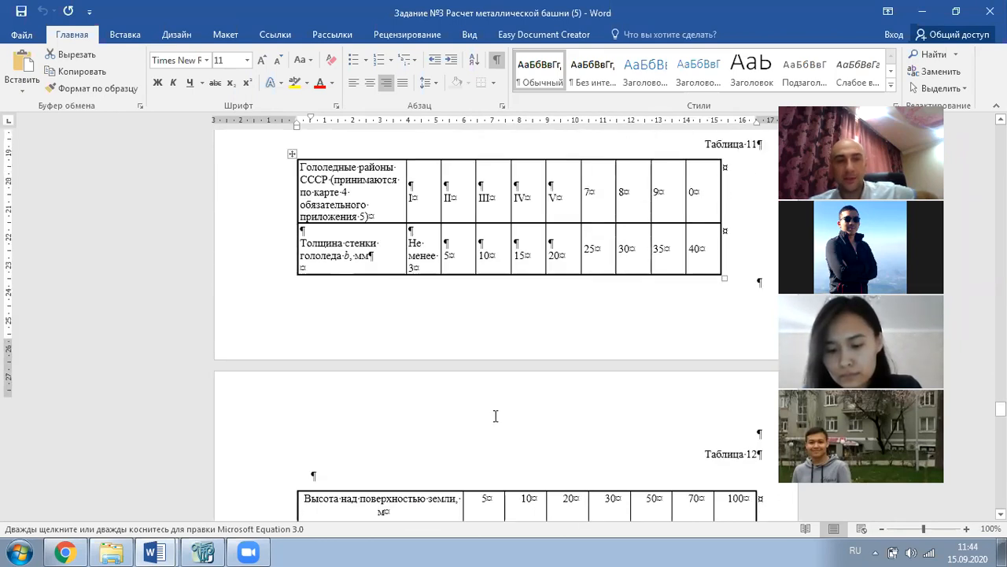
{"action": "scroll", "coordinate": [496, 416], "scroll_direction": "up", "scroll_amount": 1}
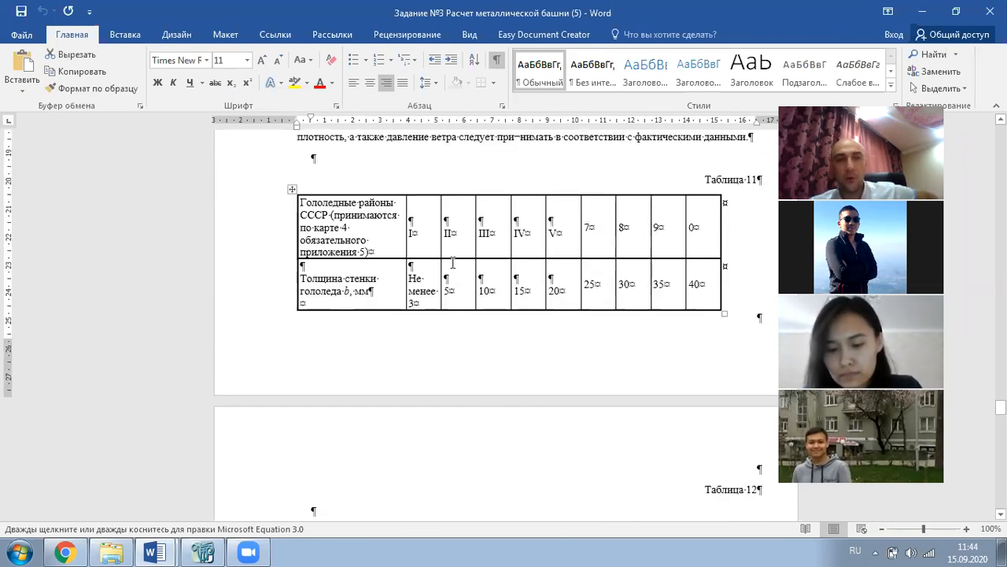
{"action": "scroll", "coordinate": [452, 264], "scroll_direction": "down", "scroll_amount": 8}
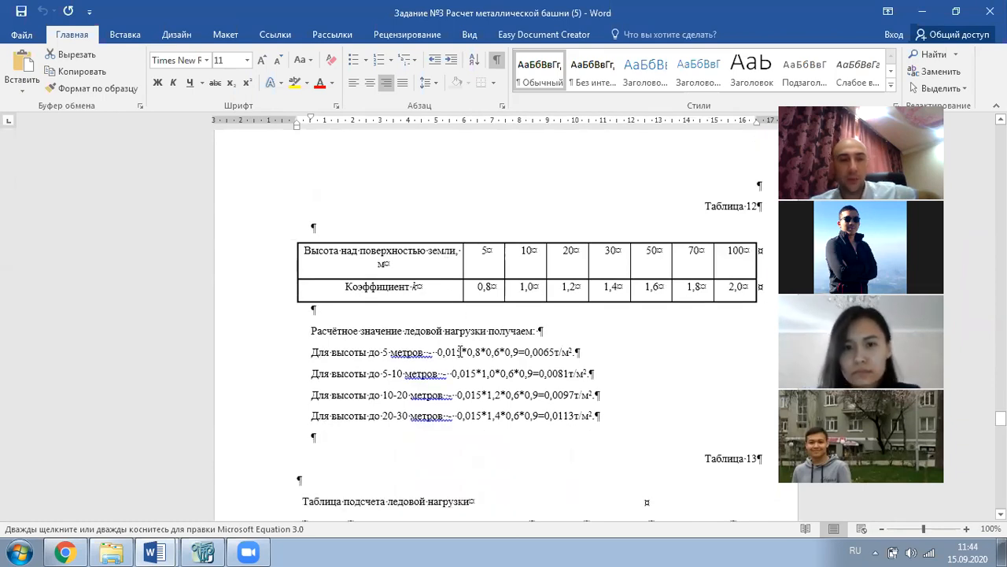
- Change the ice thickness factor to 0,010 in all four height-range ice load expressions below Table 12
{"action": "left_click_drag", "start_coordinate": [462, 352], "coordinate": [436, 351]}
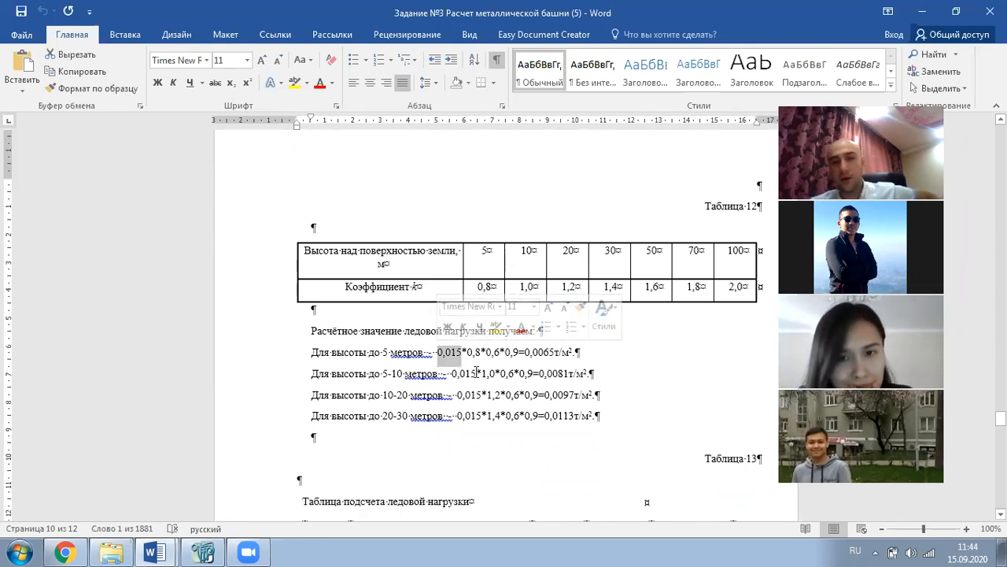
{"action": "left_click", "coordinate": [463, 351]}
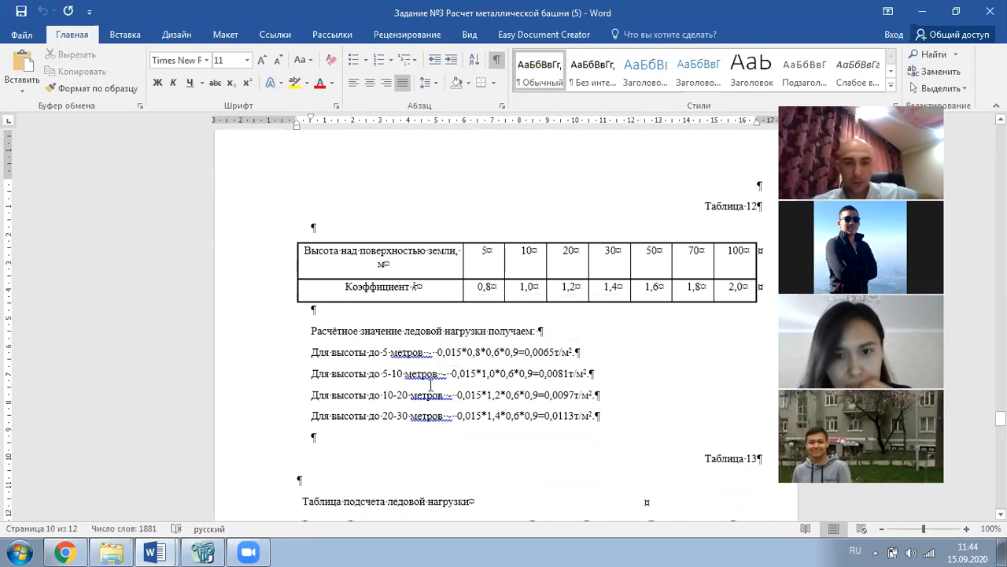
{"action": "key", "text": "BackSpace"}
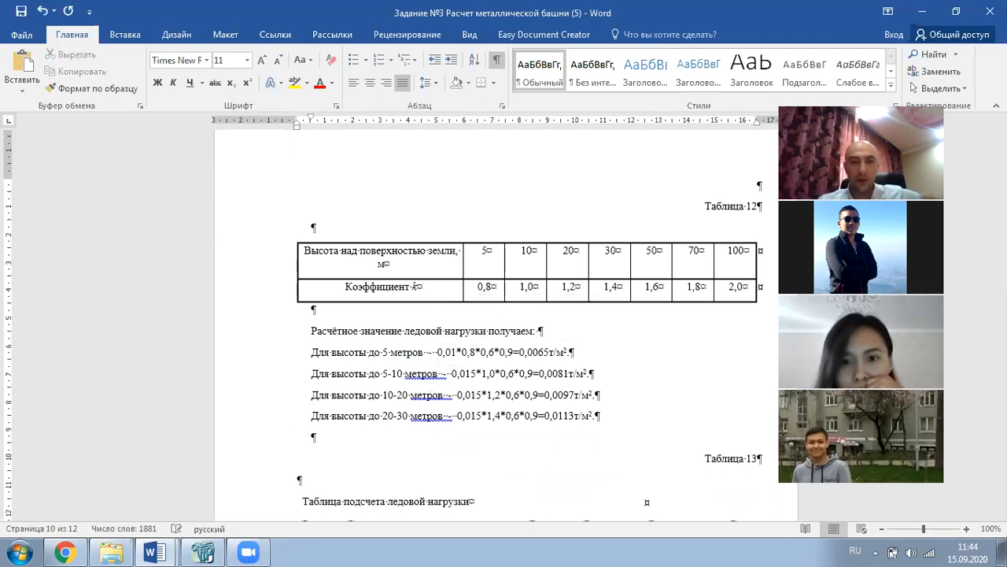
{"action": "type", "text": "0"}
{"action": "left_click_drag", "start_coordinate": [471, 375], "coordinate": [476, 377]}
{"action": "type", "text": "0"}
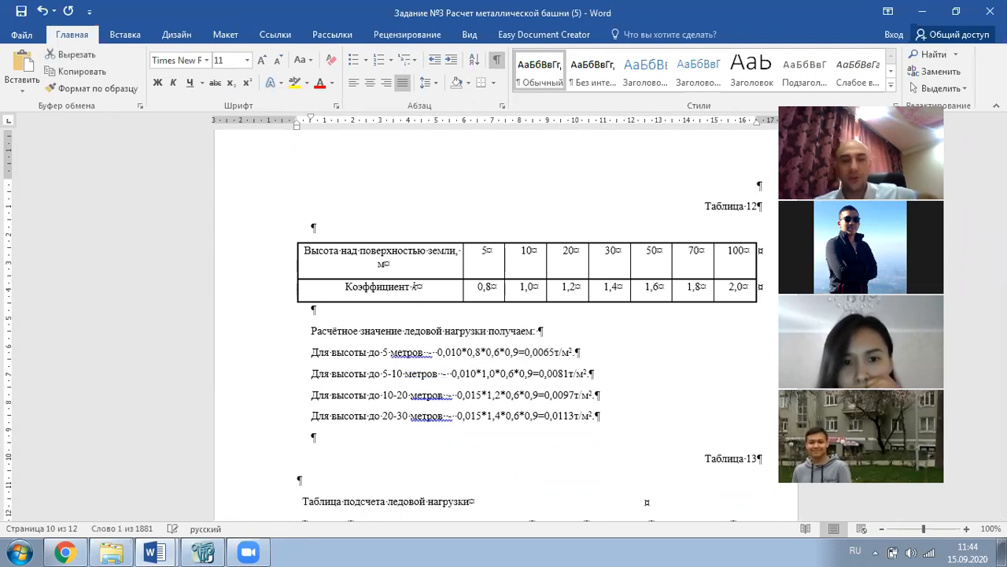
{"action": "left_click_drag", "start_coordinate": [476, 395], "coordinate": [481, 400]}
{"action": "type", "text": "0"}
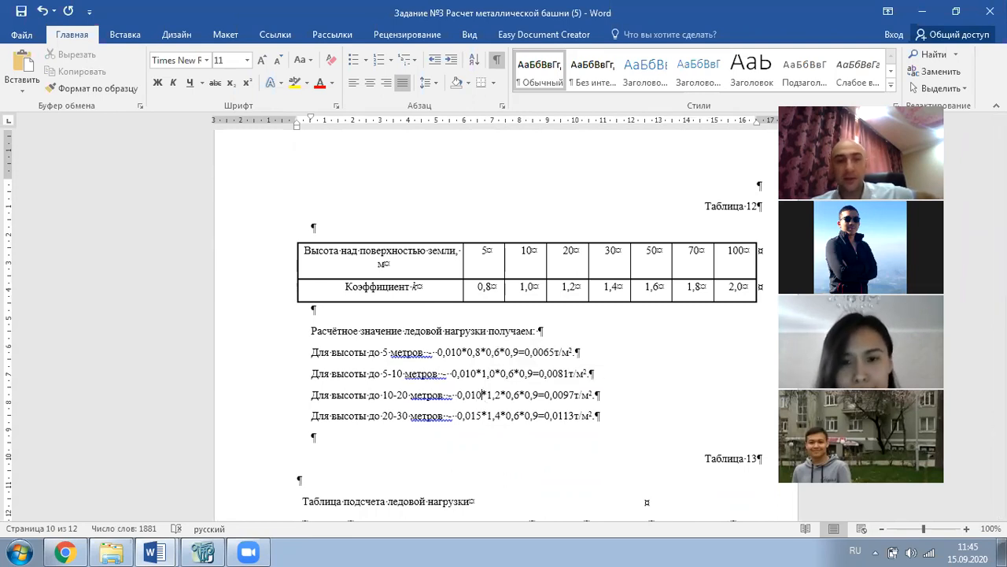
{"action": "left_click_drag", "start_coordinate": [477, 414], "coordinate": [482, 416]}
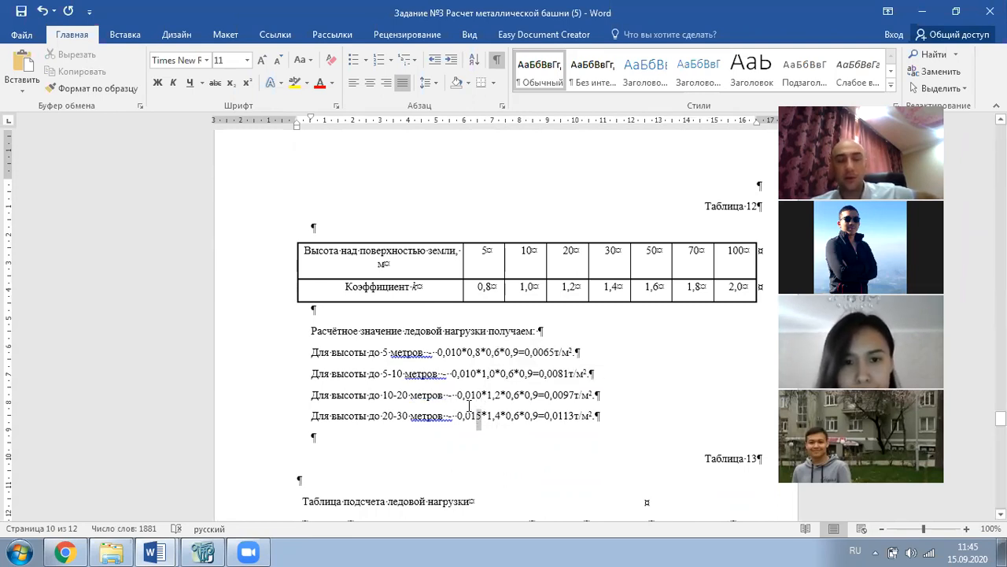
{"action": "type", "text": "0"}
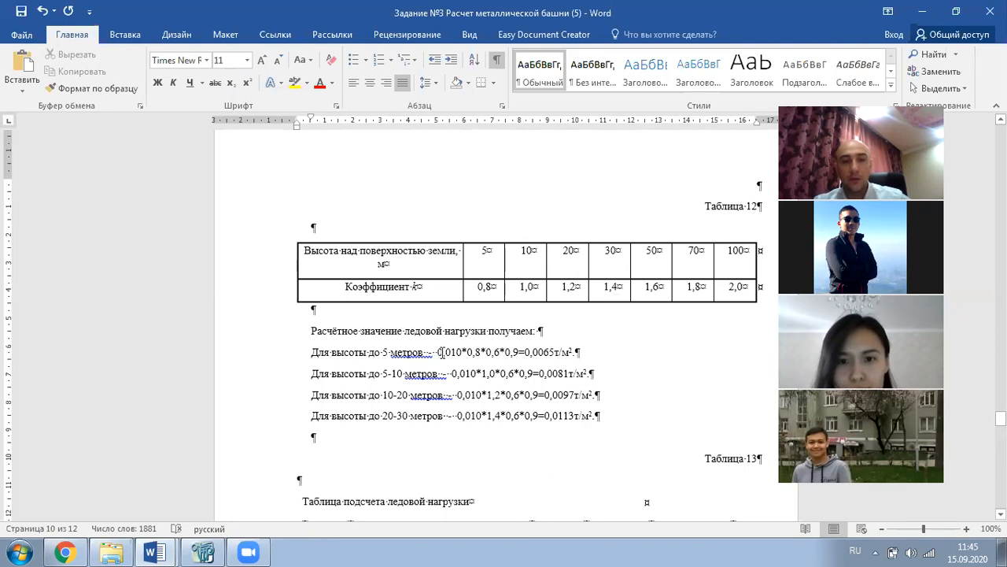
{"action": "left_click_drag", "start_coordinate": [481, 417], "coordinate": [464, 395]}
{"action": "left_click", "coordinate": [483, 395]}
{"action": "left_click", "coordinate": [389, 353]}
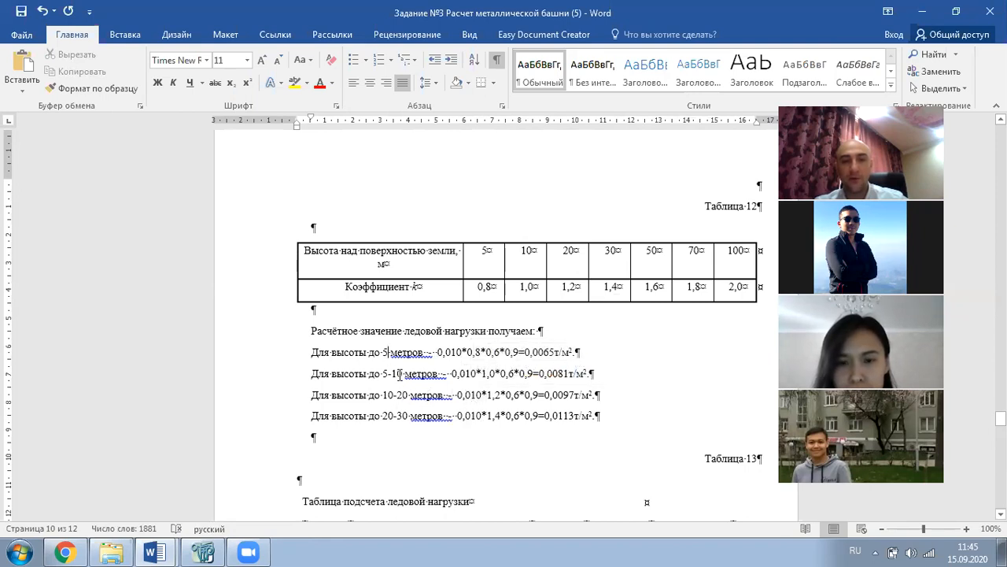
{"action": "left_click_drag", "start_coordinate": [442, 352], "coordinate": [516, 351]}
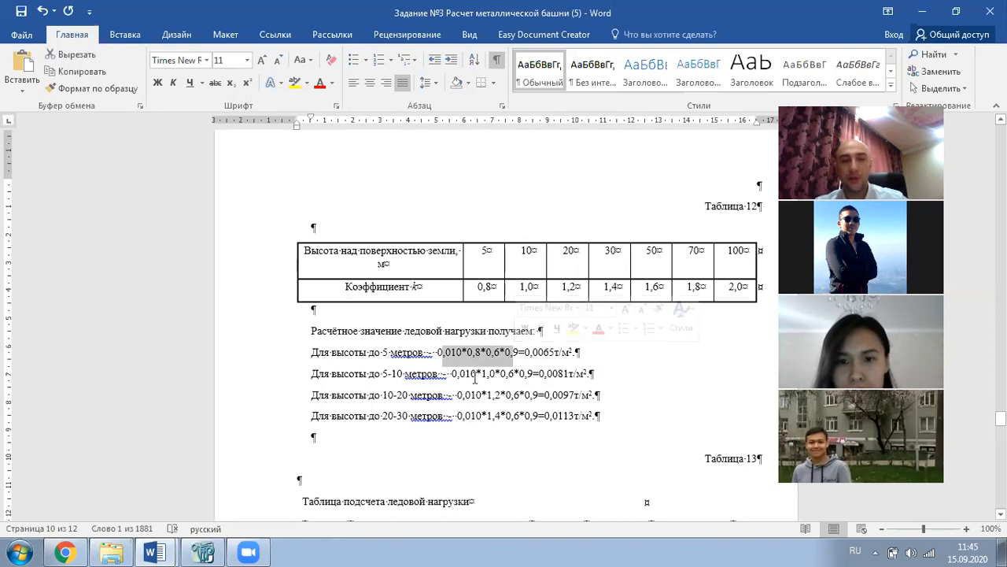
{"action": "left_click", "coordinate": [466, 354]}
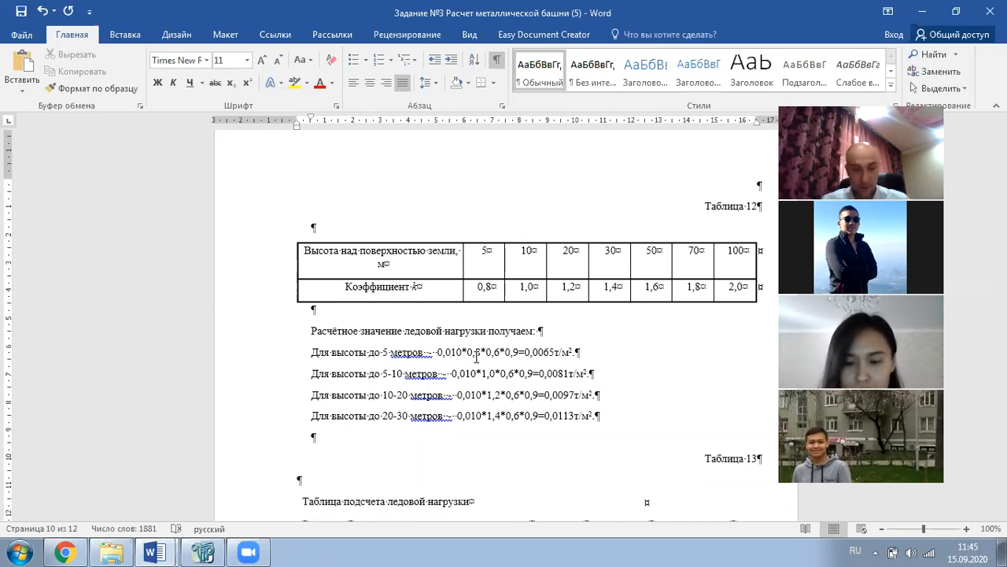
- Set the ice load results to 0,0043 for heights up to 5 m and 0,0054 for 5-10 m
{"action": "left_click", "coordinate": [554, 352]}
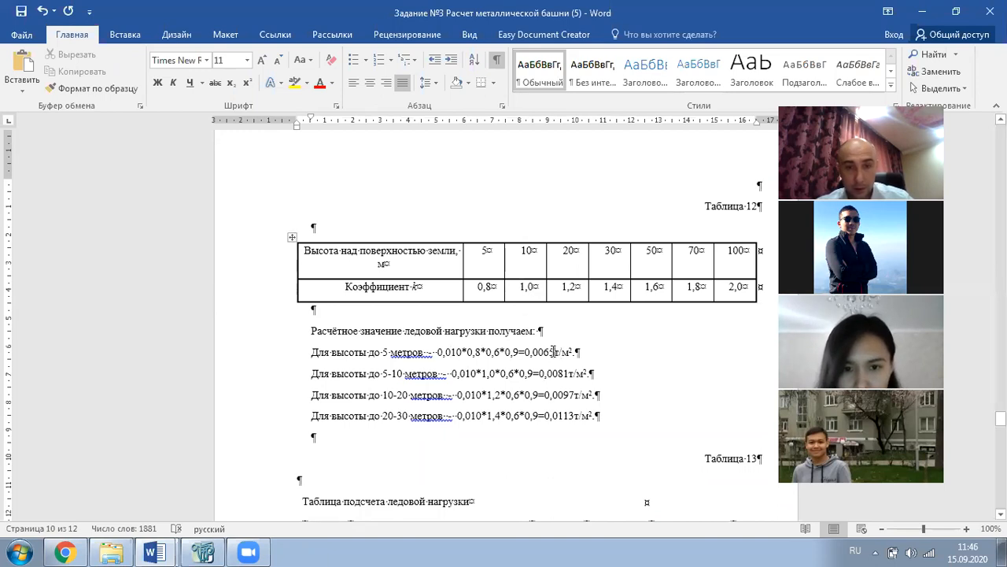
{"action": "key", "text": "BackSpace"}
{"action": "key", "text": "BackSpace"}
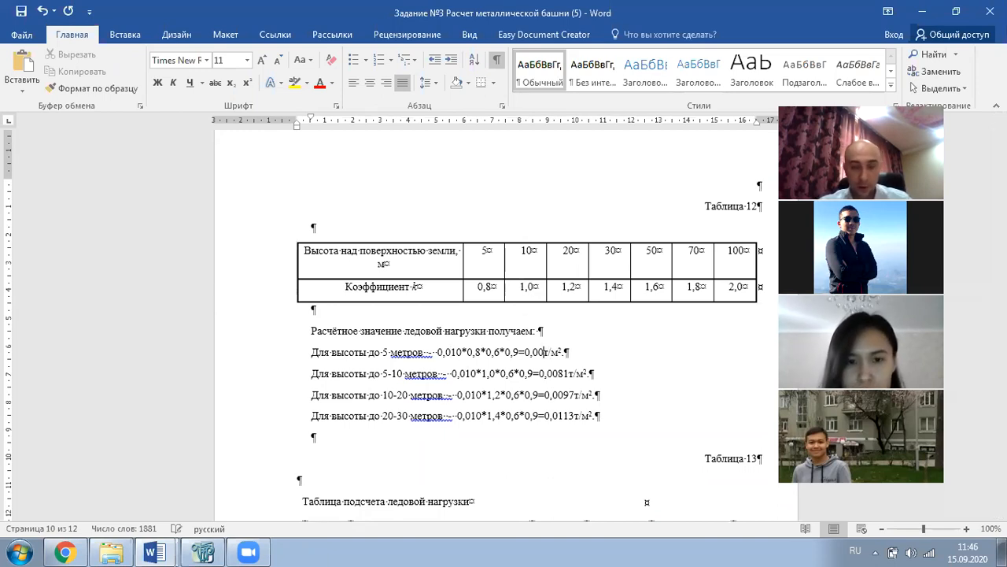
{"action": "type", "text": "4,3"}
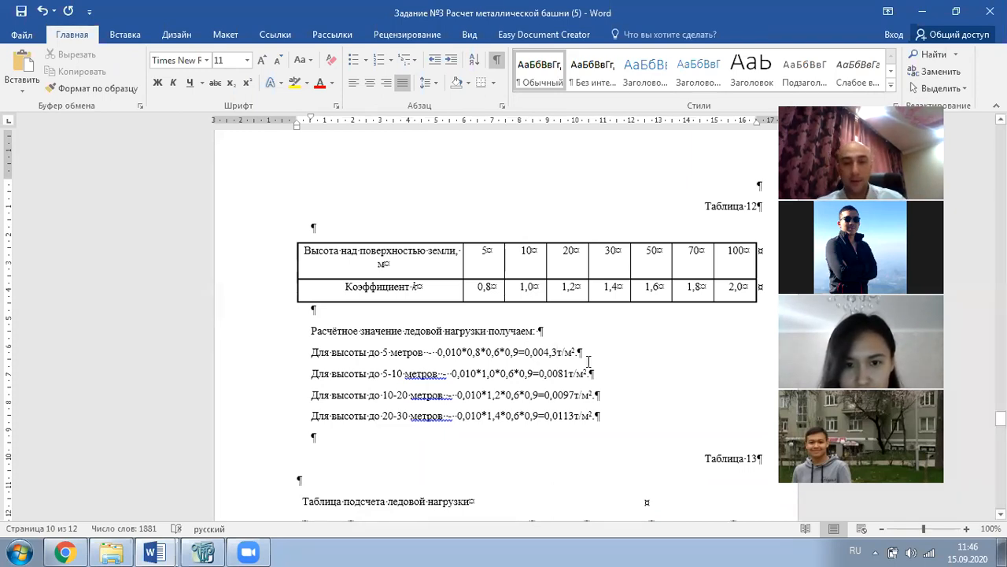
{"action": "left_click", "coordinate": [568, 373]}
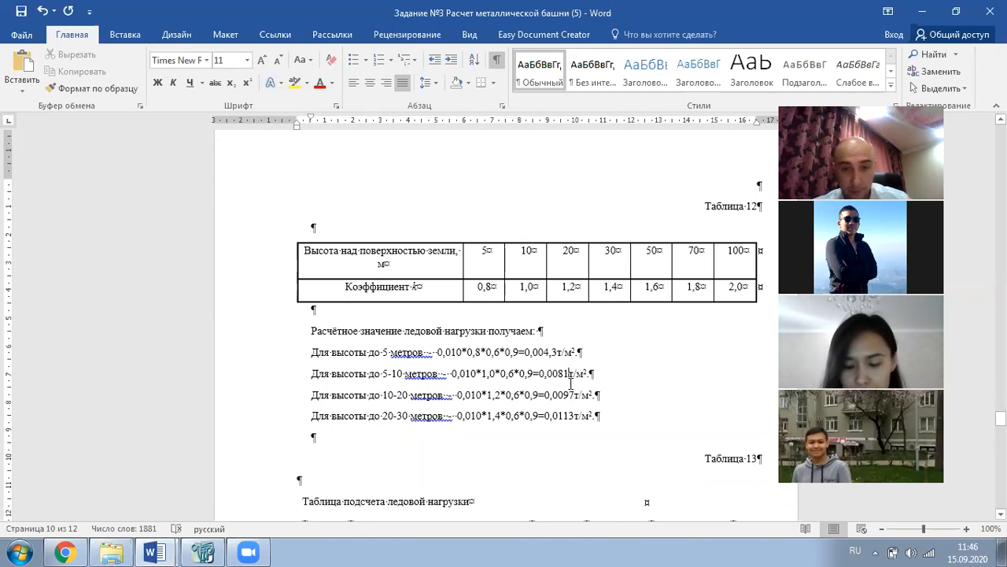
{"action": "key", "text": "BackSpace"}
{"action": "key", "text": "BackSpace"}
{"action": "type", "text": "5,4"}
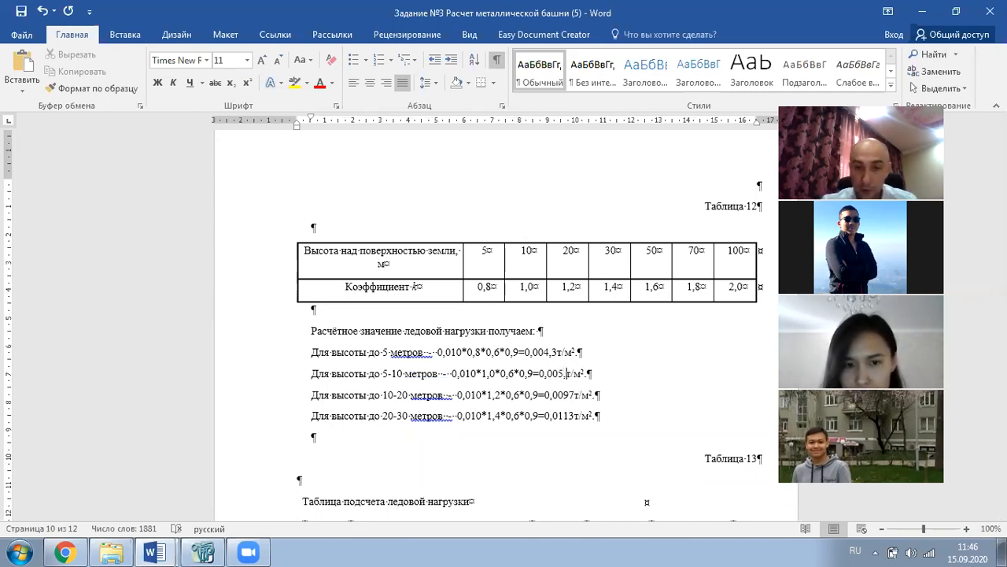
{"action": "key", "text": "Left"}
{"action": "key", "text": "BackSpace"}
{"action": "left_click", "coordinate": [554, 355]}
- Set the ice load results to 0,0065 for heights of 10-20 m and 0,0076 for 20-30 m
{"action": "left_click", "coordinate": [572, 394]}
{"action": "key", "text": "BackSpace"}
{"action": "key", "text": "BackSpace"}
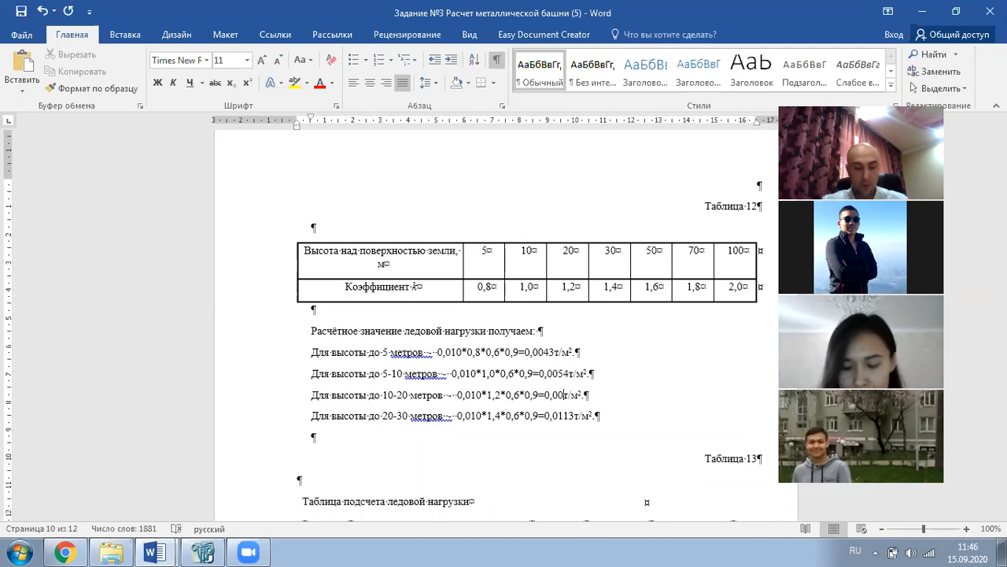
{"action": "type", "text": "65"}
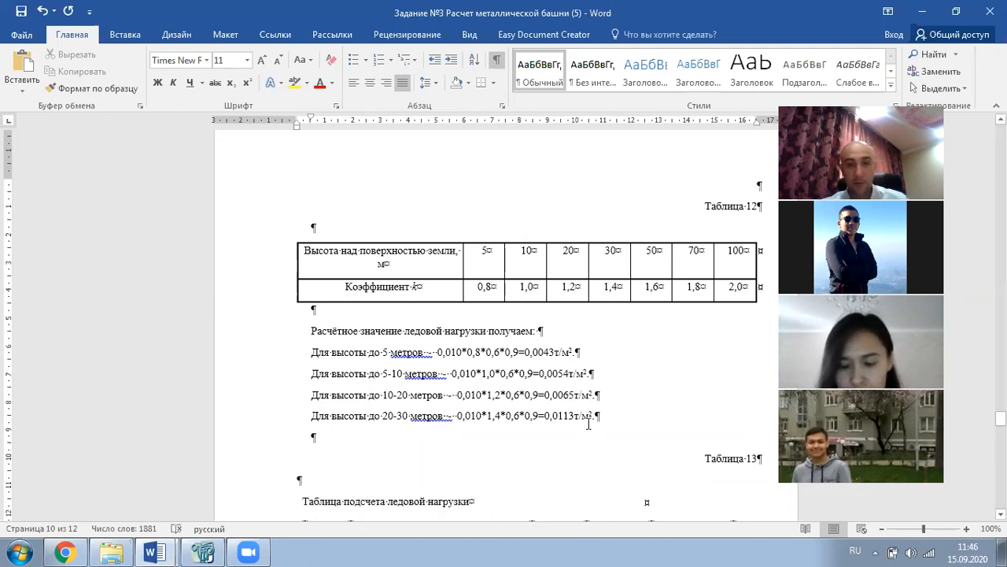
{"action": "left_click", "coordinate": [571, 417]}
{"action": "key", "text": "Delete"}
{"action": "key", "text": "BackSpace"}
{"action": "key", "text": "BackSpace"}
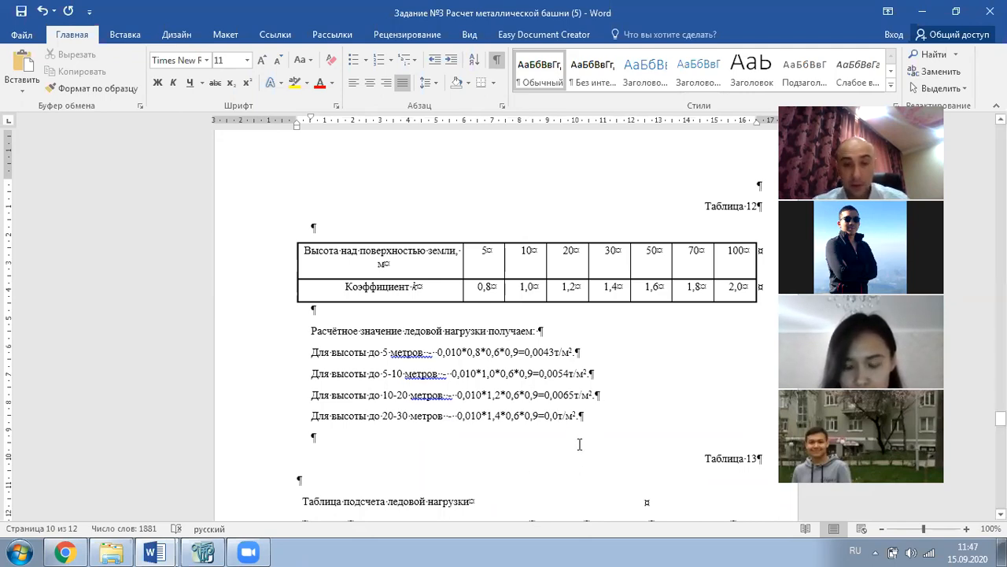
{"action": "type", "text": "076"}
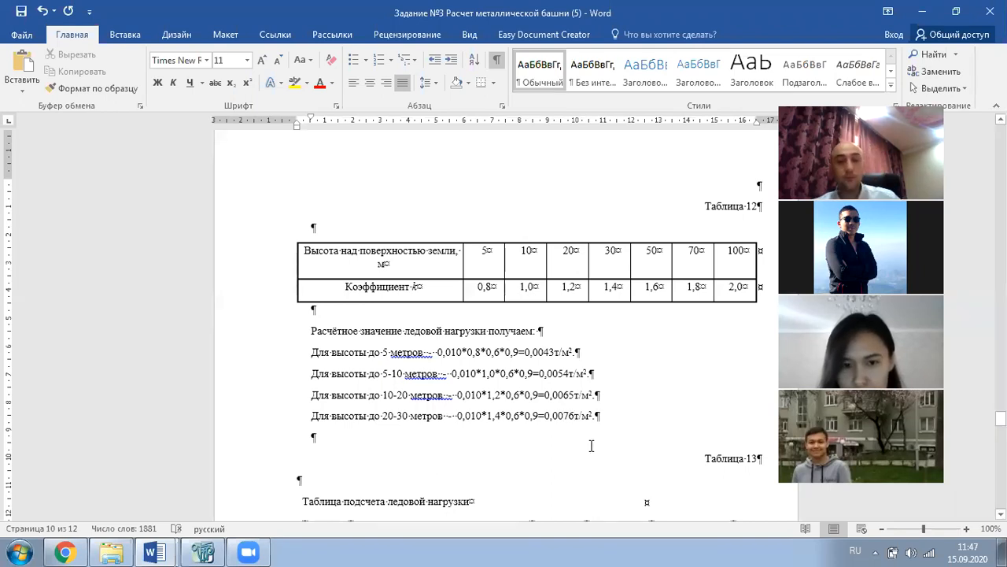
- Copy the calculated ice load value 0,0043 from the line for heights up to 5 m
{"action": "scroll", "coordinate": [590, 444], "scroll_direction": "down", "scroll_amount": 3}
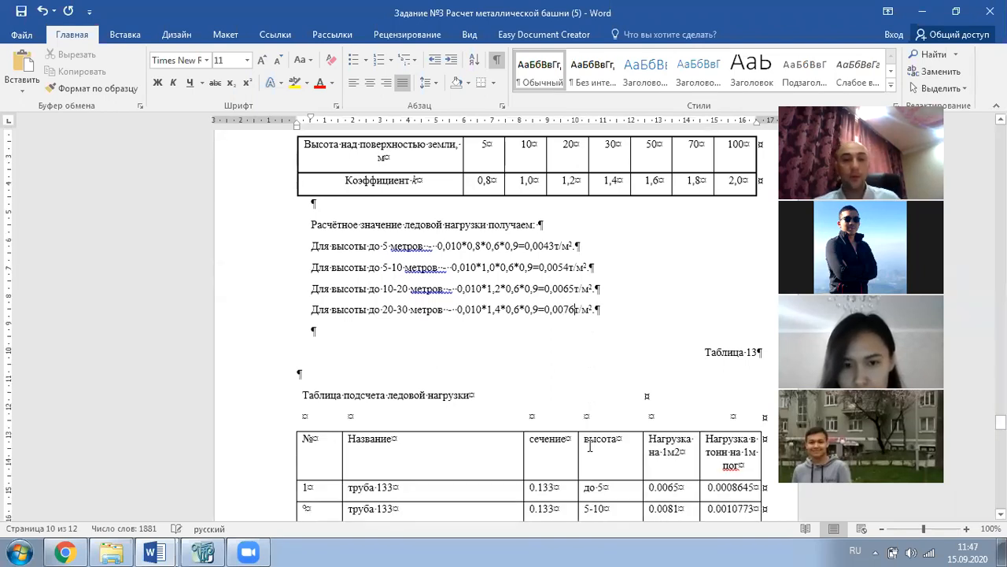
{"action": "left_click_drag", "start_coordinate": [554, 246], "coordinate": [527, 247]}
{"action": "left_click", "coordinate": [527, 247]}
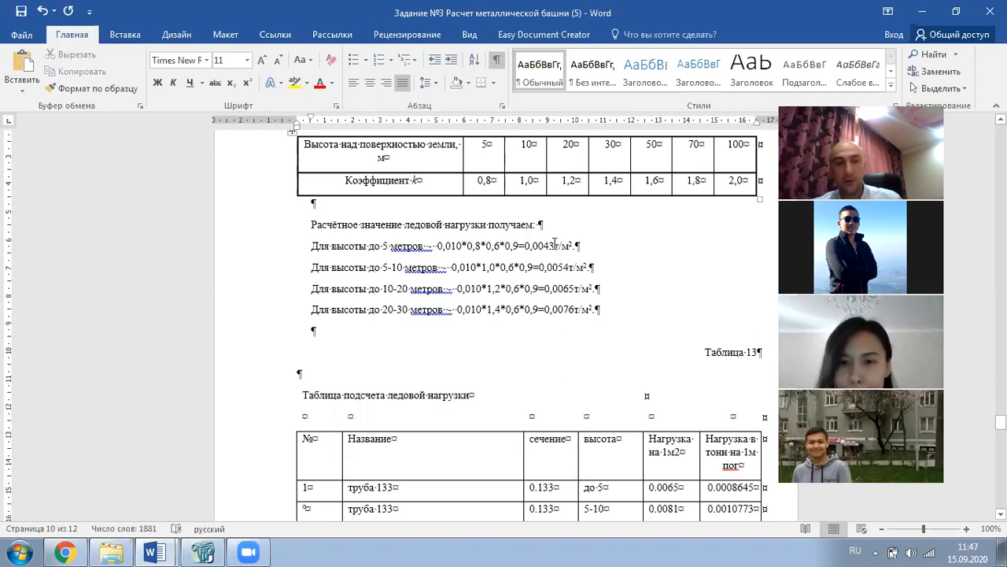
{"action": "mouse_move", "coordinate": [558, 245]}
{"action": "left_mouse_down"}
{"action": "mouse_move", "coordinate": [526, 241]}
{"action": "mouse_move", "coordinate": [548, 257]}
{"action": "left_mouse_up"}
{"action": "left_click", "coordinate": [526, 244]}
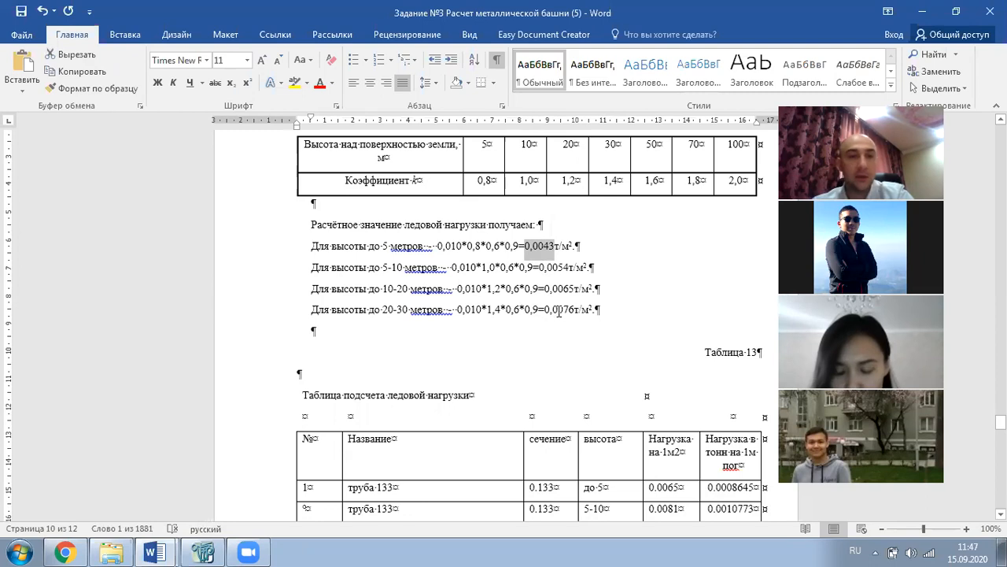
- Replace the load per 1 m² in Table 13's first труба 133 row (до 5) with the copied value, written as 0.0043
{"action": "scroll", "coordinate": [554, 336], "scroll_direction": "down", "scroll_amount": 3}
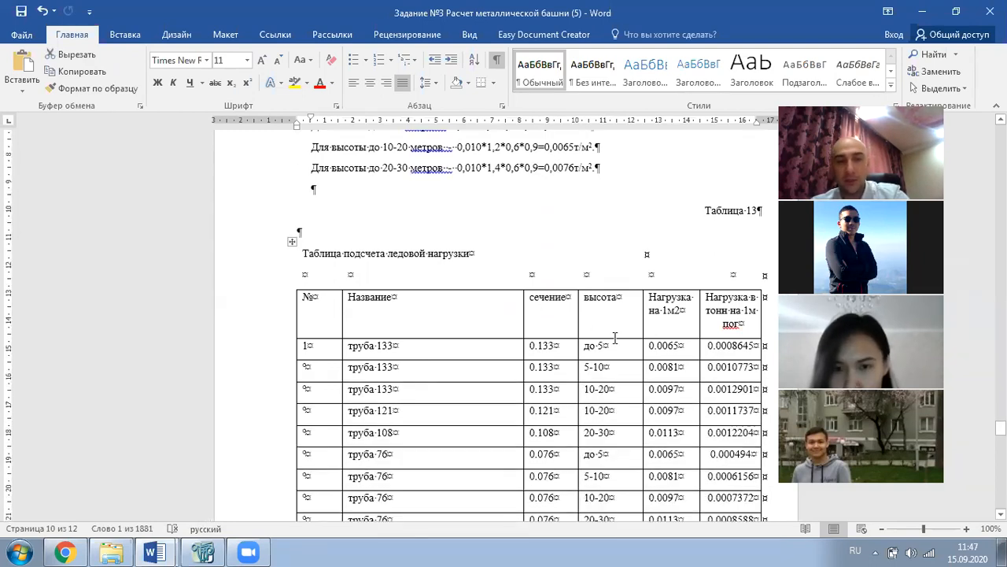
{"action": "scroll", "coordinate": [616, 338], "scroll_direction": "down", "scroll_amount": 1}
{"action": "scroll", "coordinate": [616, 338], "scroll_direction": "down", "scroll_amount": 1}
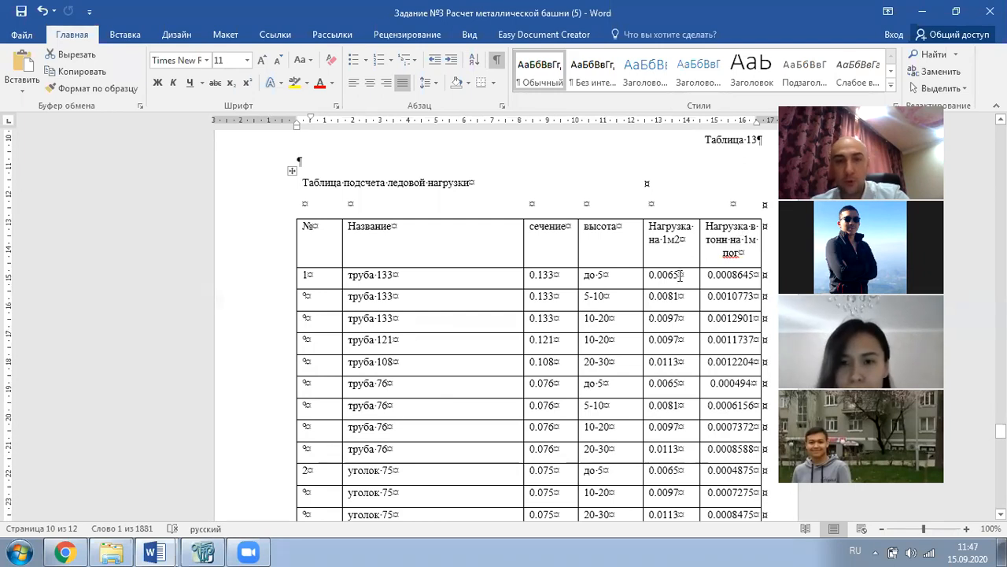
{"action": "scroll", "coordinate": [668, 284], "scroll_direction": "up", "scroll_amount": 3}
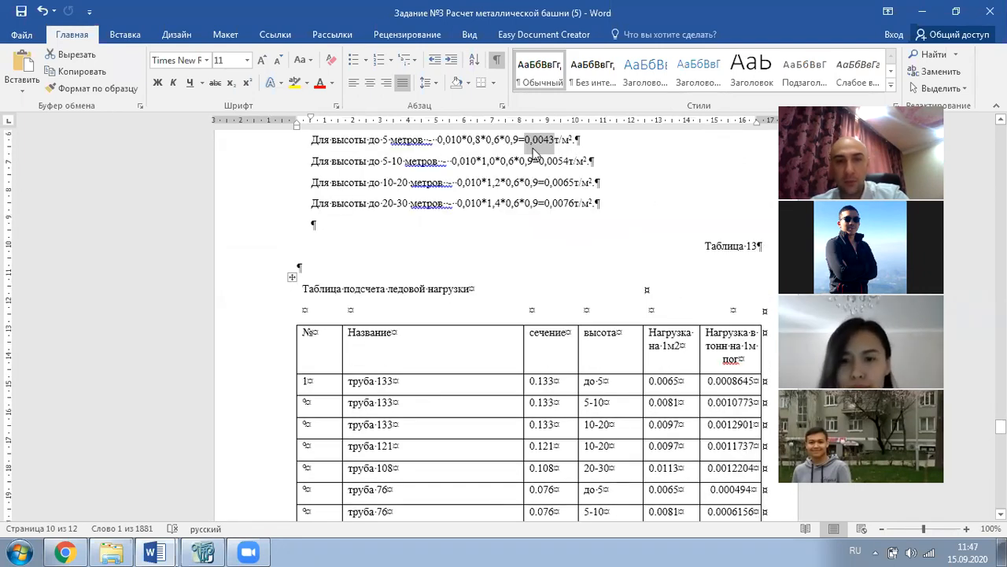
{"action": "scroll", "coordinate": [522, 275], "scroll_direction": "down", "scroll_amount": 3}
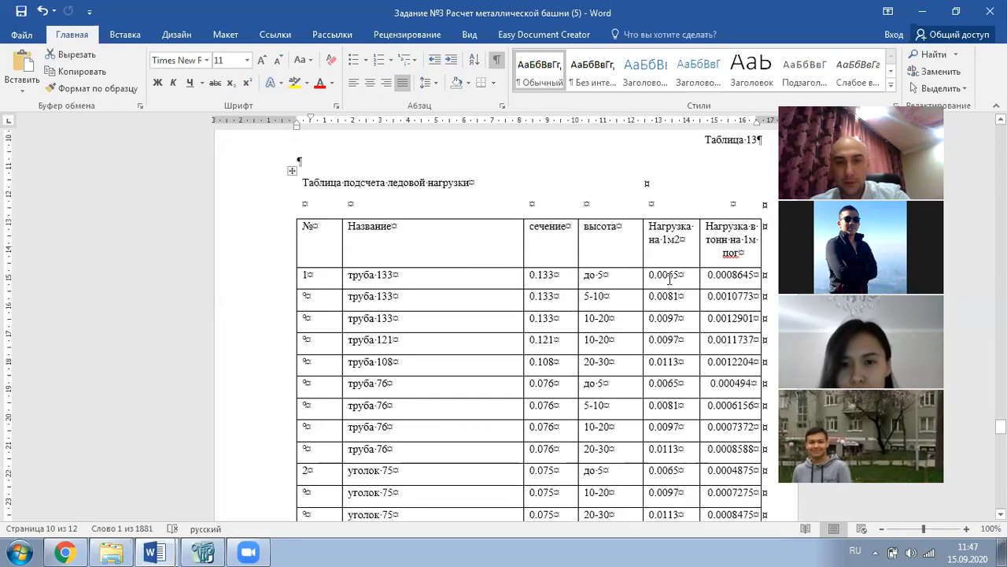
{"action": "left_click_drag", "start_coordinate": [678, 276], "coordinate": [649, 273]}
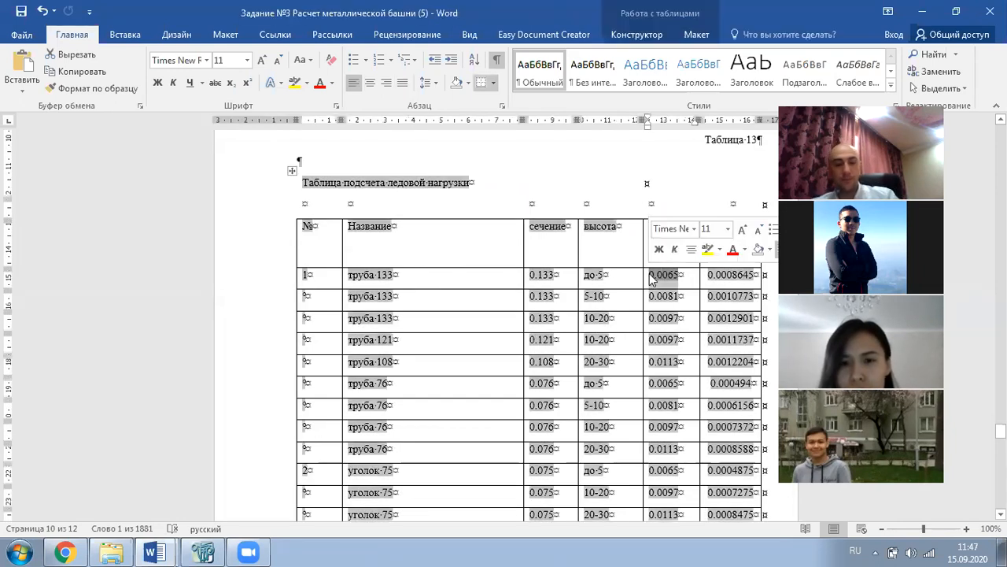
{"action": "type", "text": "0.0043"}
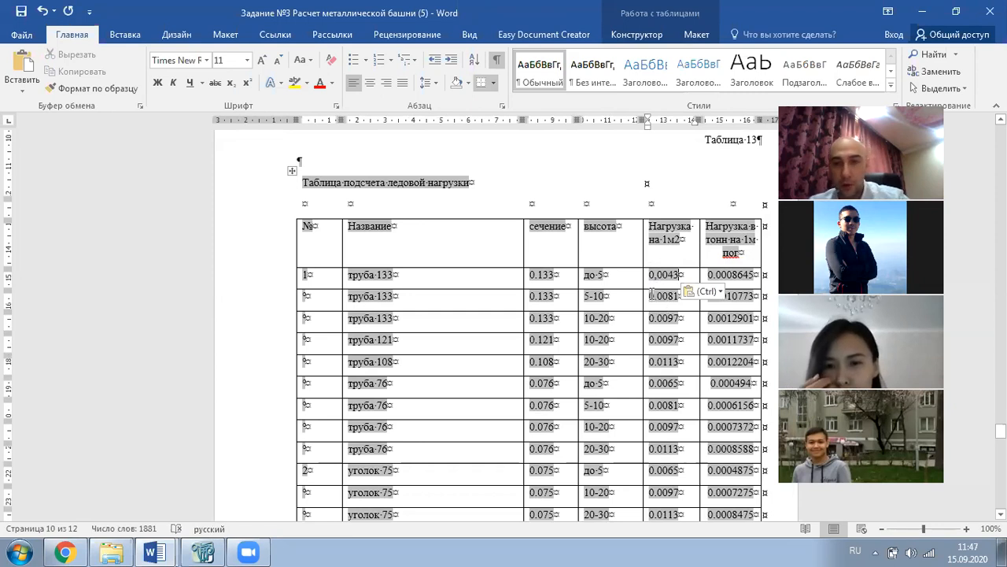
{"action": "key", "text": "Delete"}
{"action": "type", "text": ","}
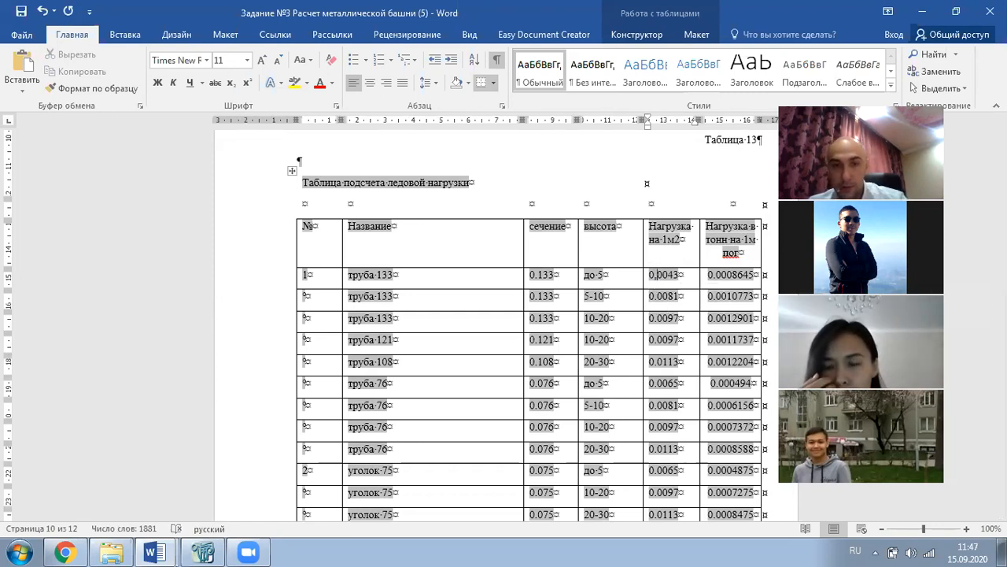
- Replace the decimal commas with points in the four calculated ice load results, giving 0.0043, 0.0054, 0.0065 and 0.0076
{"action": "scroll", "coordinate": [646, 271], "scroll_direction": "up", "scroll_amount": 4}
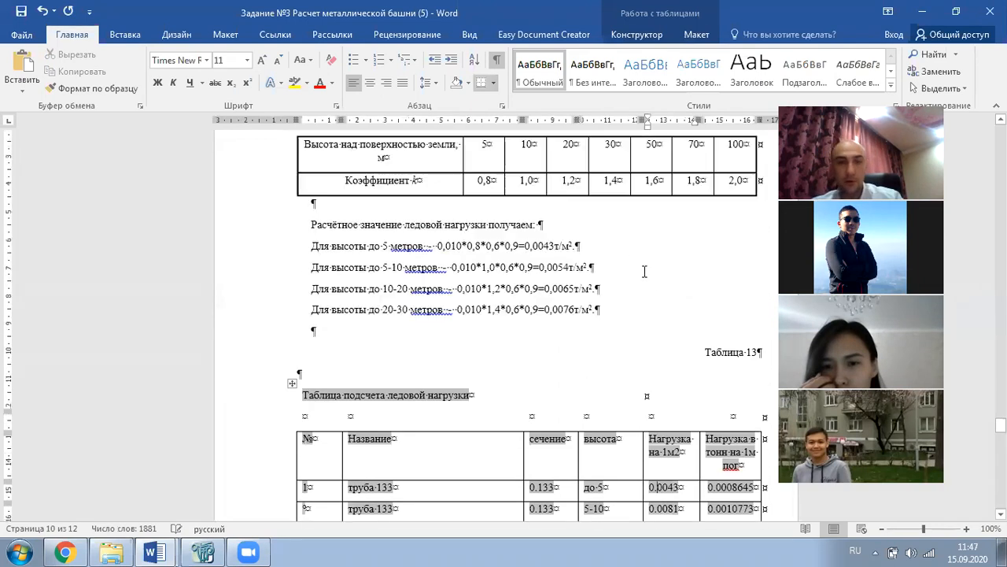
{"action": "scroll", "coordinate": [537, 270], "scroll_direction": "up", "scroll_amount": 1}
{"action": "left_click", "coordinate": [537, 270]}
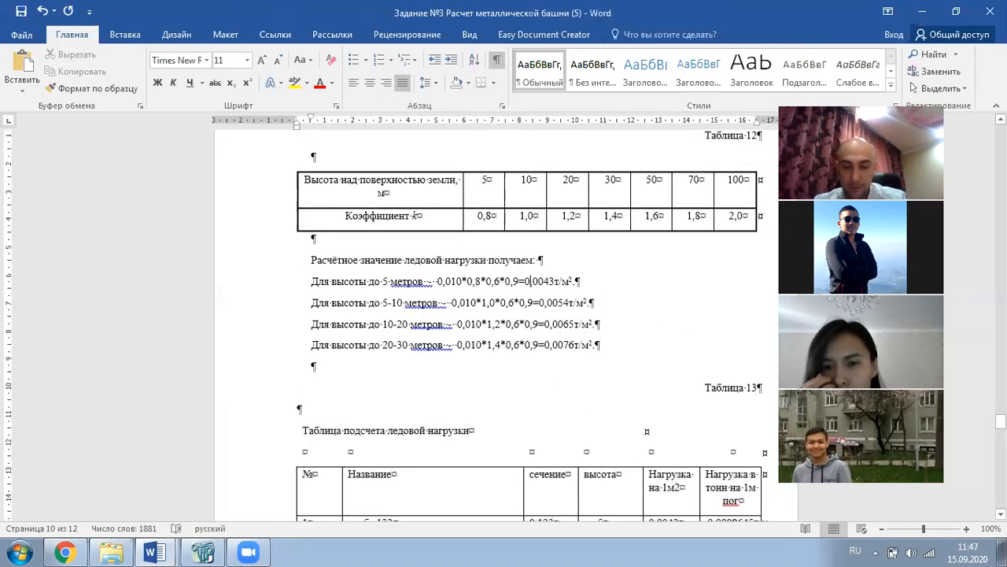
{"action": "left_click", "coordinate": [546, 304]}
{"action": "key", "text": "BackSpace"}
{"action": "type", "text": "."}
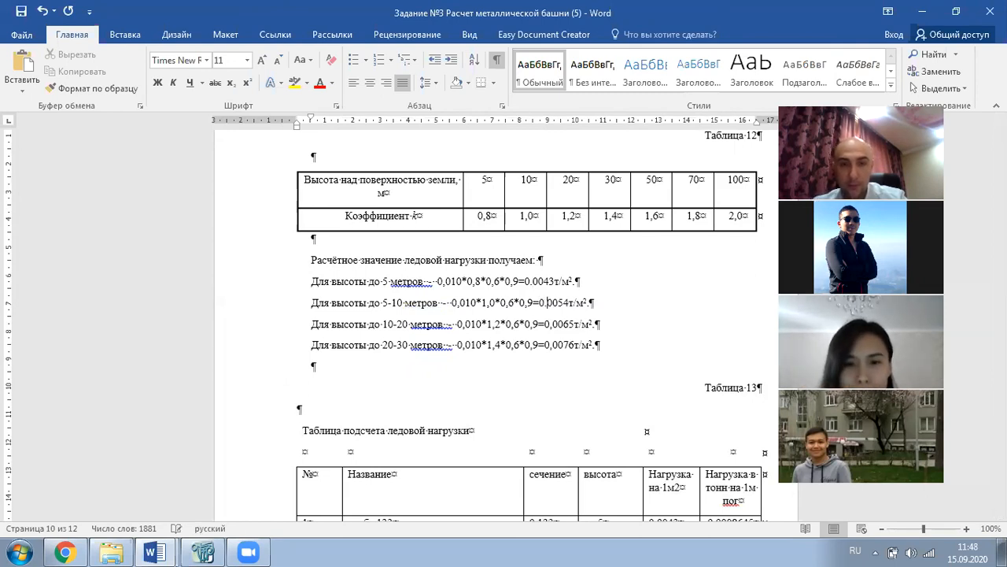
{"action": "left_click", "coordinate": [553, 326]}
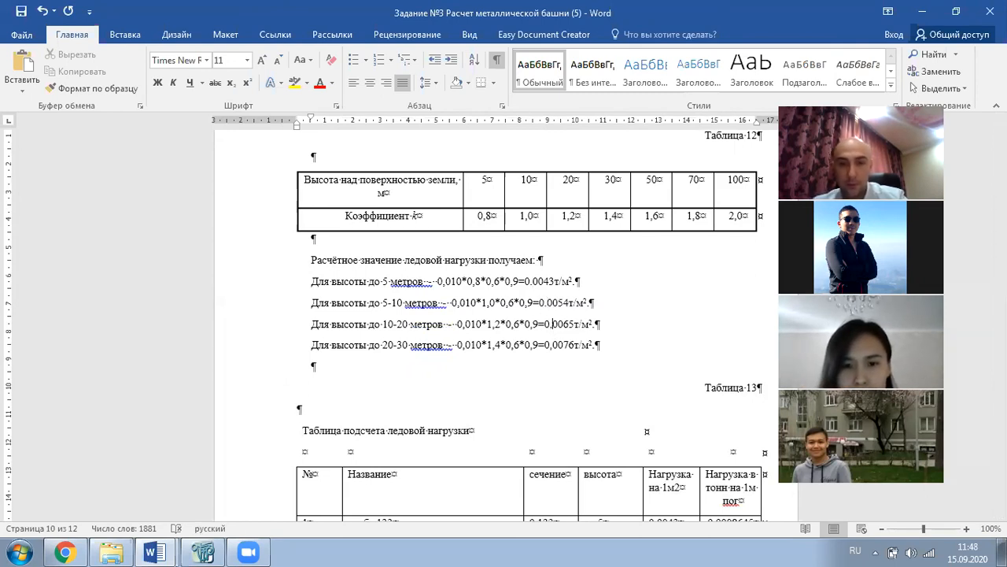
{"action": "left_click", "coordinate": [555, 344]}
{"action": "key", "text": "BackSpace"}
{"action": "type", "text": "."}
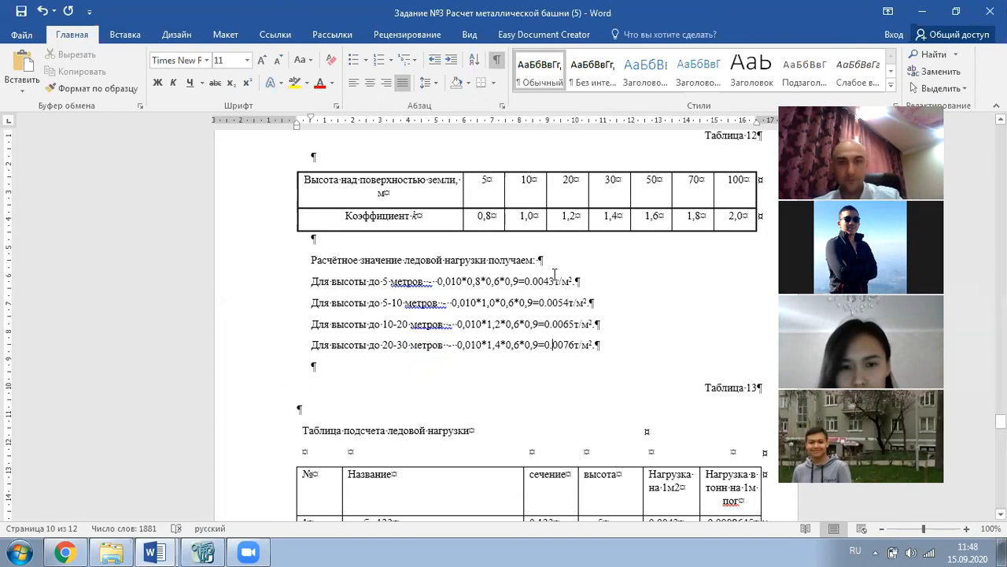
{"action": "scroll", "coordinate": [672, 442], "scroll_direction": "down", "scroll_amount": 2}
{"action": "scroll", "coordinate": [617, 314], "scroll_direction": "down", "scroll_amount": 1}
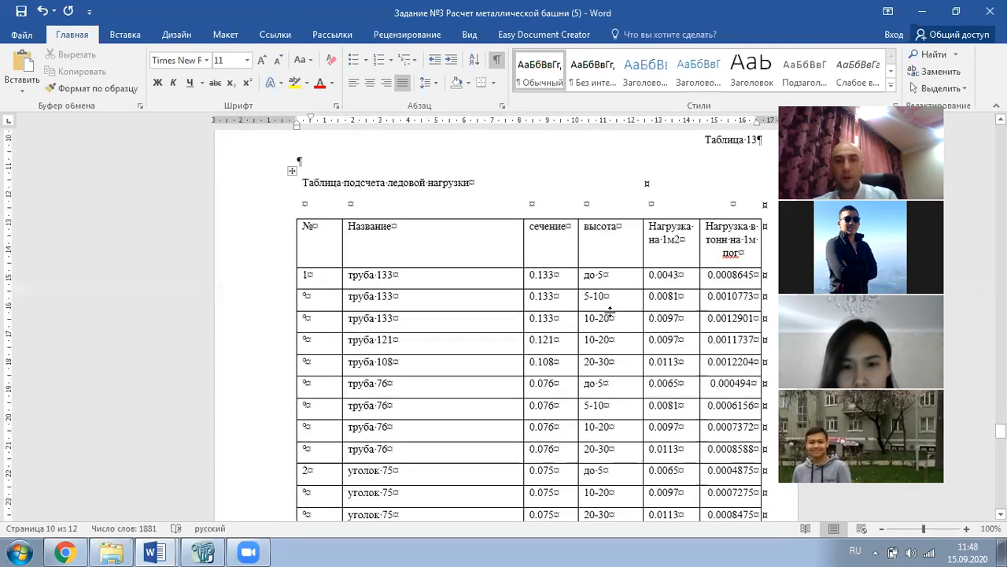
- Replace the load per 1 m² with 0,0043 in Table 13's до 5 rows for труба 76, уголок 75 and уголок 70
{"action": "scroll", "coordinate": [617, 314], "scroll_direction": "up", "scroll_amount": 1}
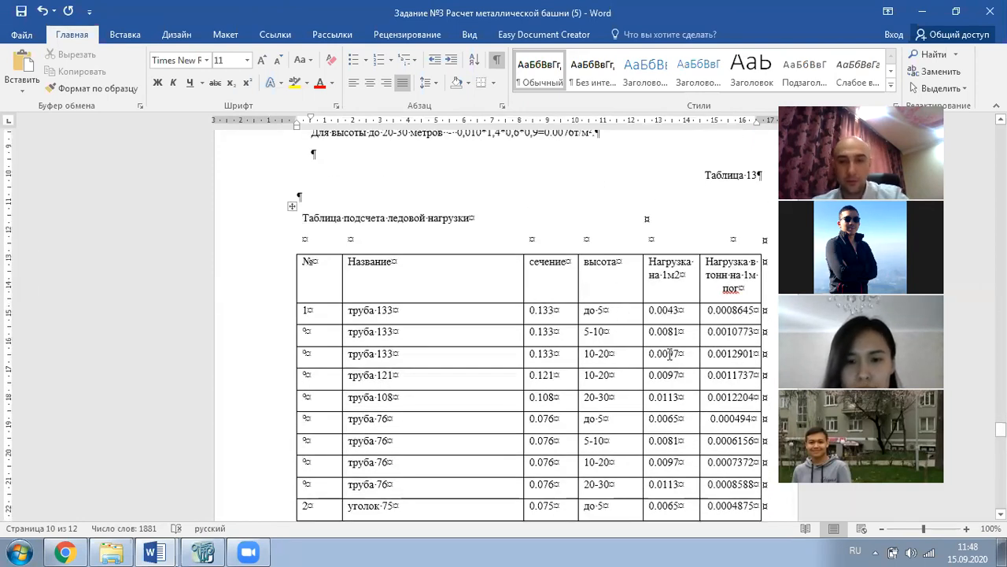
{"action": "left_click_drag", "start_coordinate": [679, 420], "coordinate": [658, 415]}
{"action": "type", "text": "0.0043"}
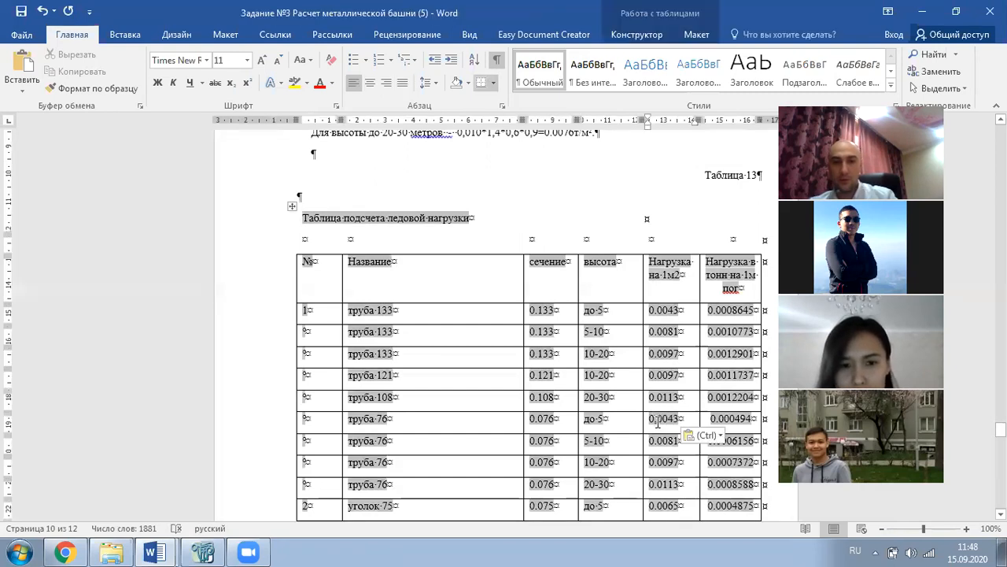
{"action": "scroll", "coordinate": [660, 346], "scroll_direction": "down", "scroll_amount": 3}
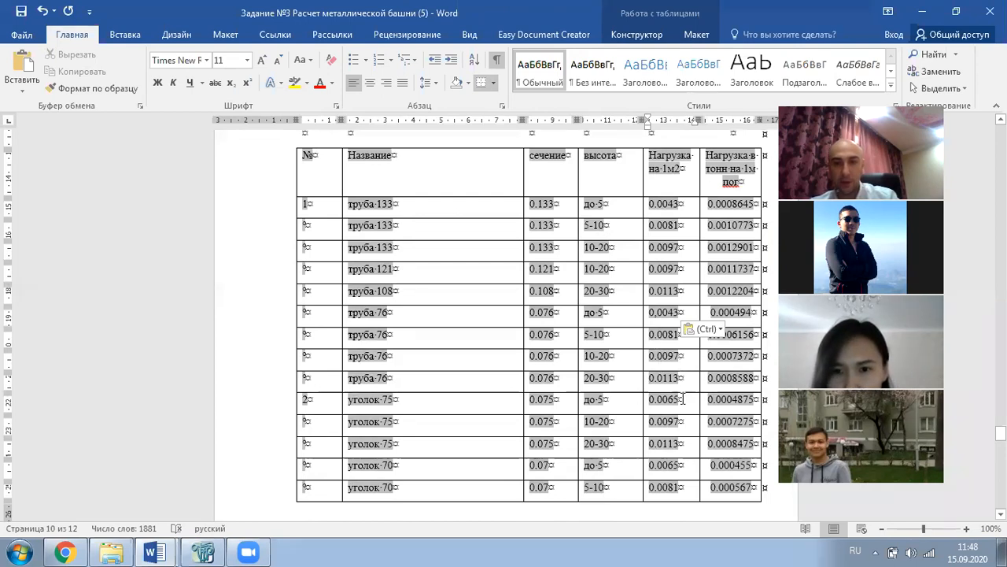
{"action": "left_click_drag", "start_coordinate": [680, 401], "coordinate": [652, 401]}
{"action": "type", "text": "0.0043"}
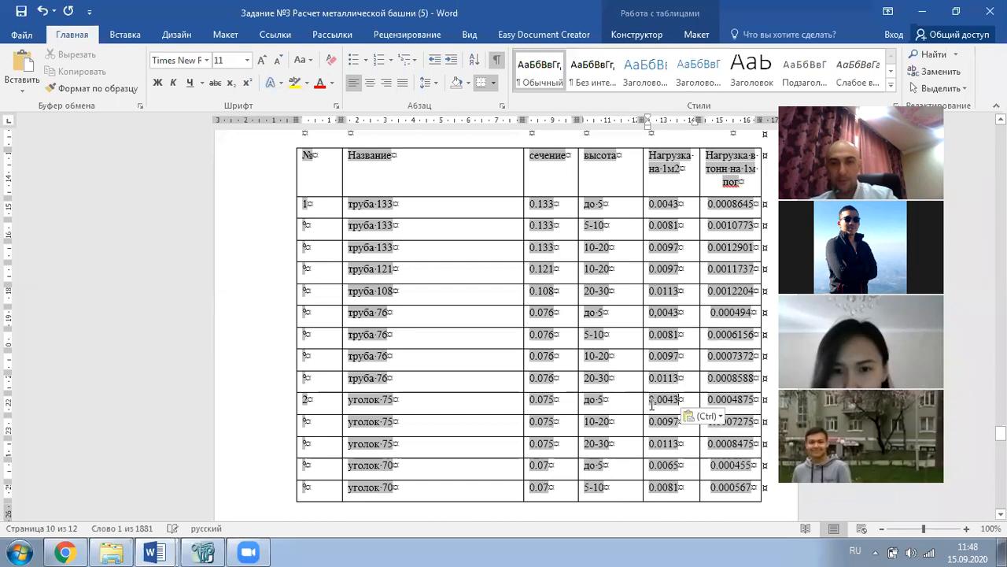
{"action": "scroll", "coordinate": [652, 404], "scroll_direction": "down", "scroll_amount": 2}
{"action": "left_click_drag", "start_coordinate": [676, 394], "coordinate": [654, 395]}
{"action": "type", "text": "0.0043"}
- Replace the load per 1 m² with 0,0043 in the до 5 rows for уголок 63 and уголок 50
{"action": "scroll", "coordinate": [669, 394], "scroll_direction": "down", "scroll_amount": 5}
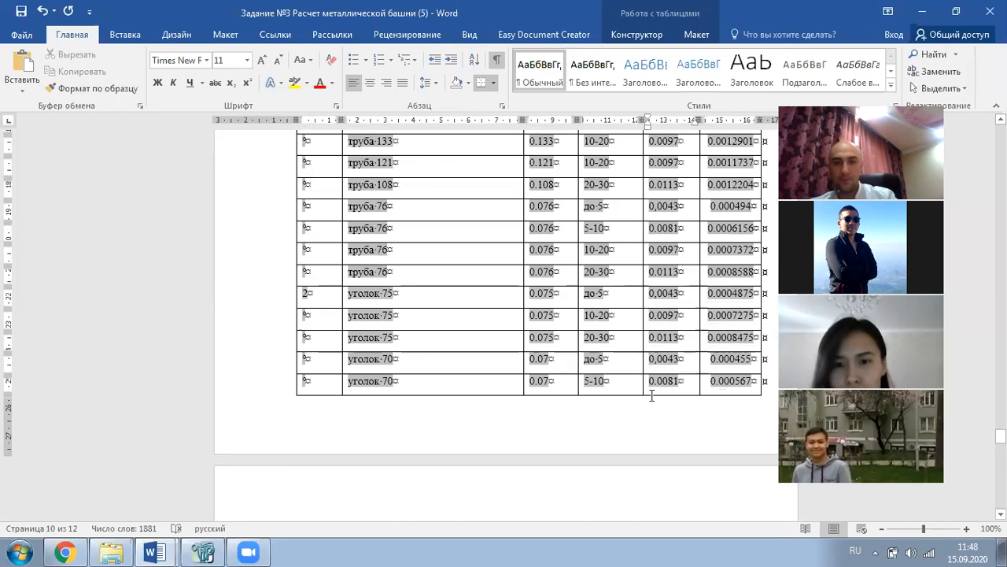
{"action": "left_click_drag", "start_coordinate": [689, 394], "coordinate": [652, 389]}
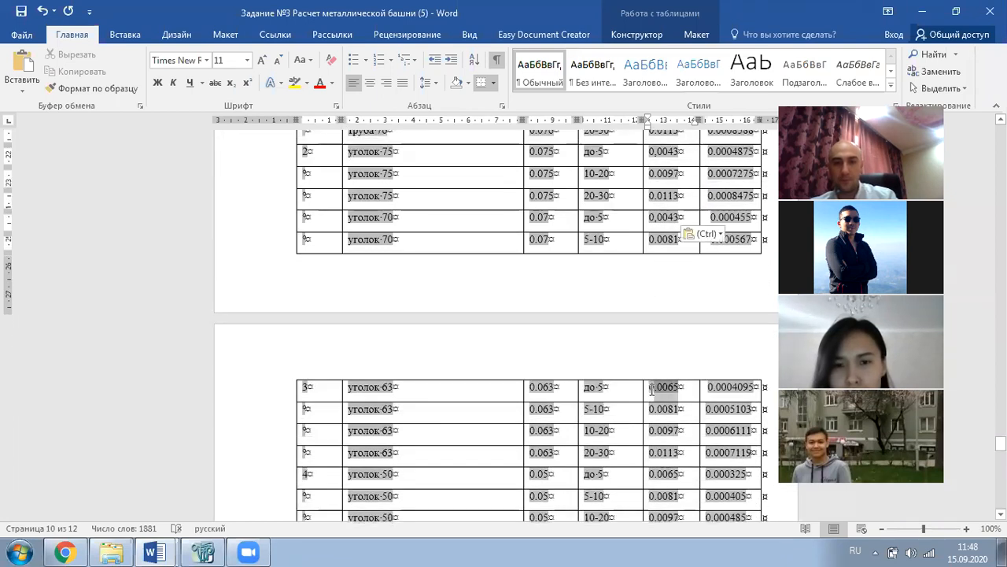
{"action": "type", "text": "0,0043"}
{"action": "scroll", "coordinate": [693, 374], "scroll_direction": "down", "scroll_amount": 3}
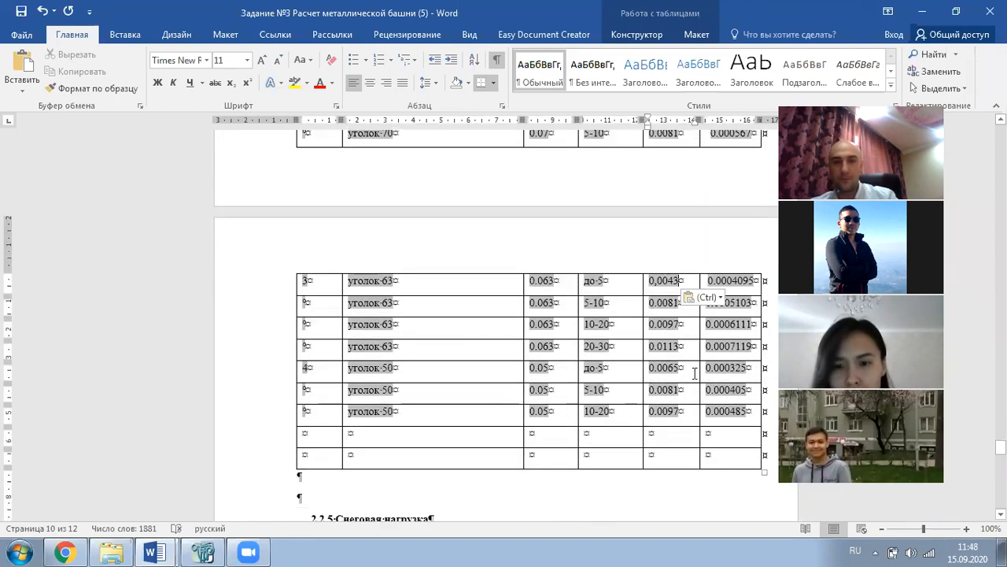
{"action": "left_click_drag", "start_coordinate": [678, 367], "coordinate": [650, 368]}
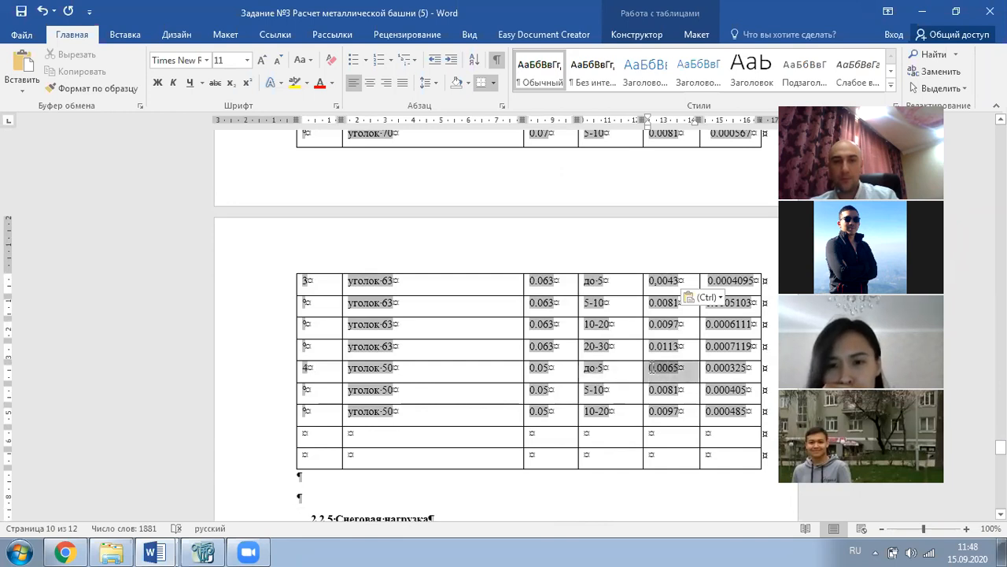
{"action": "type", "text": "0,0043"}
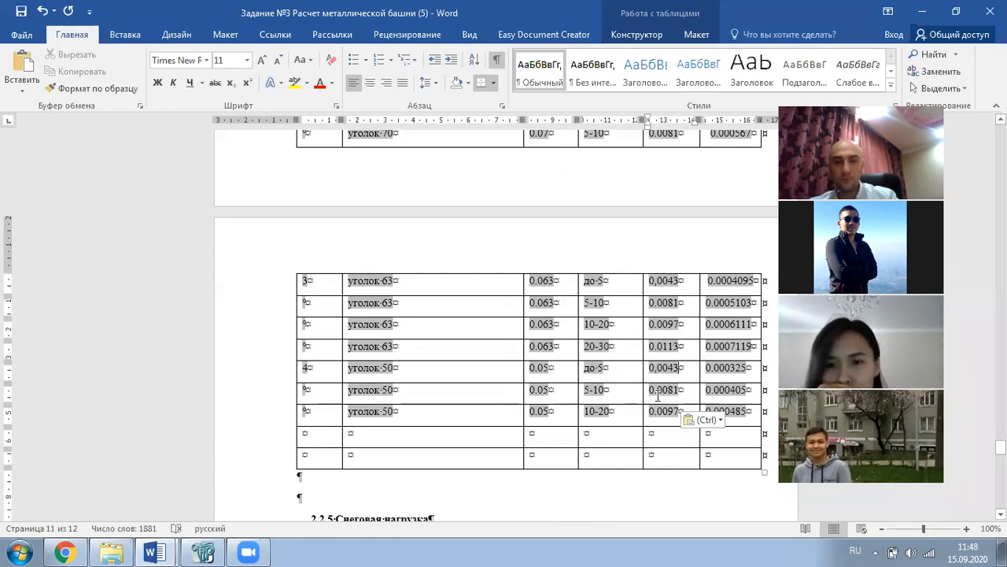
- Copy the calculated result 0.0054 for heights of 5-10 m into the load per 1 m² of the труба 133 (5-10) row
{"action": "scroll", "coordinate": [654, 386], "scroll_direction": "up", "scroll_amount": 15}
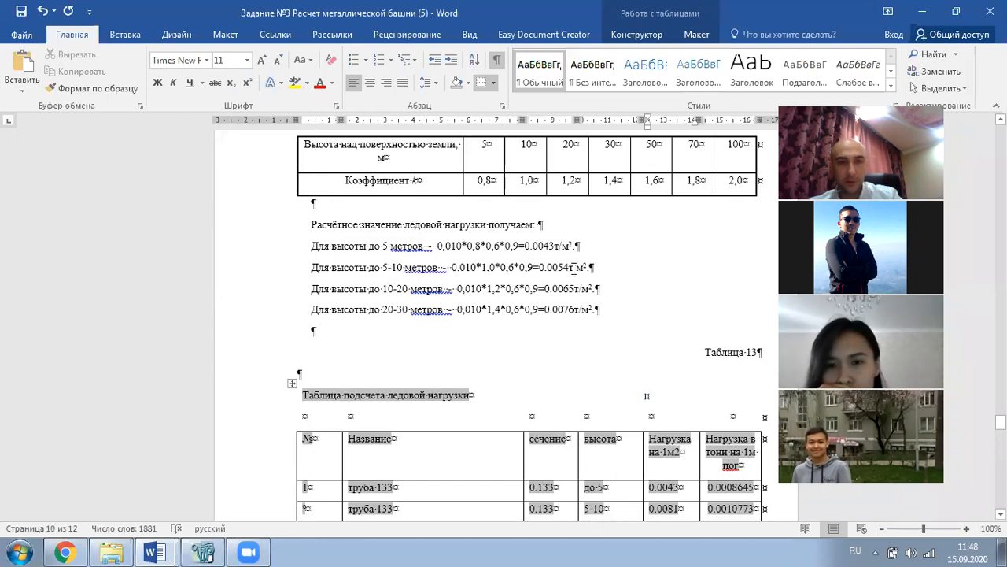
{"action": "mouse_move", "coordinate": [570, 267]}
{"action": "left_mouse_down"}
{"action": "mouse_move", "coordinate": [540, 268]}
{"action": "mouse_move", "coordinate": [571, 269]}
{"action": "left_mouse_up"}
{"action": "key", "text": "ctrl+c"}
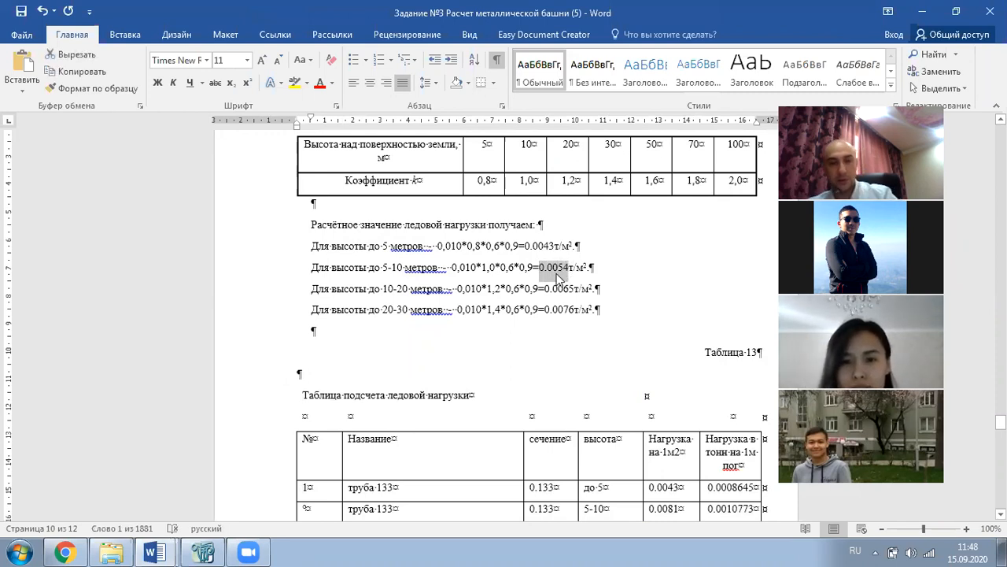
{"action": "scroll", "coordinate": [595, 321], "scroll_direction": "down", "scroll_amount": 1}
{"action": "scroll", "coordinate": [595, 321], "scroll_direction": "down", "scroll_amount": 1}
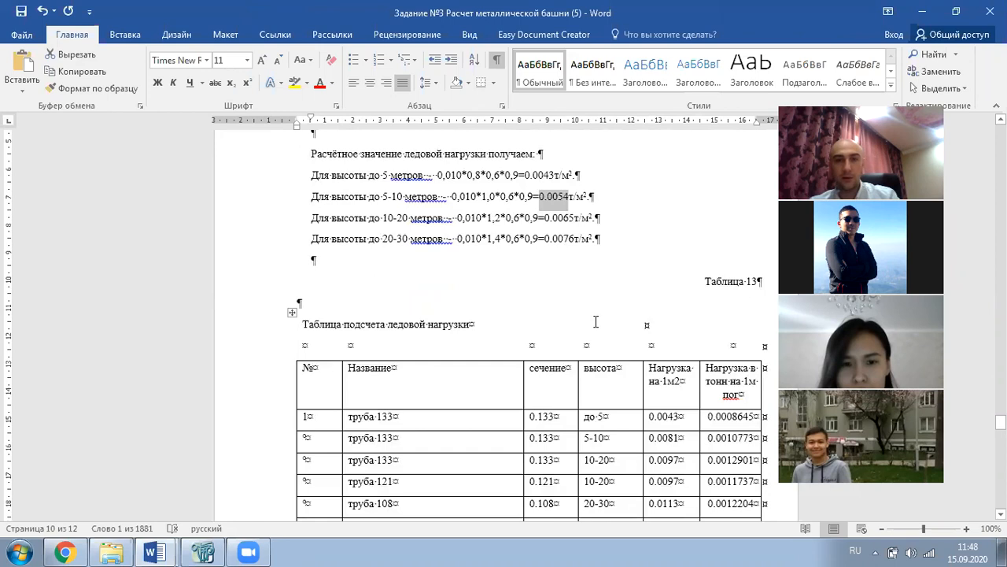
{"action": "scroll", "coordinate": [595, 321], "scroll_direction": "up", "scroll_amount": 4}
{"action": "scroll", "coordinate": [596, 321], "scroll_direction": "down", "scroll_amount": 3}
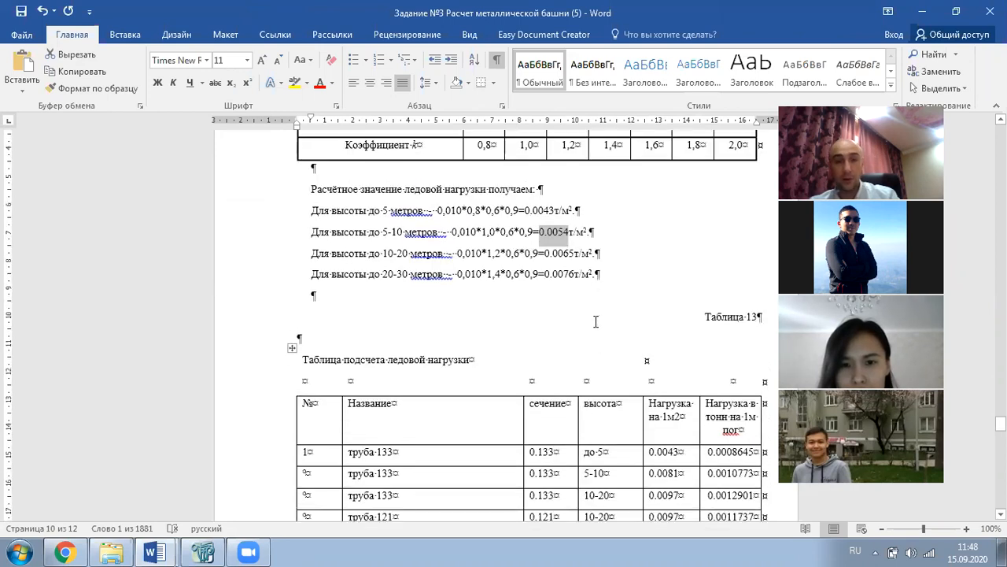
{"action": "scroll", "coordinate": [595, 321], "scroll_direction": "down", "scroll_amount": 2}
{"action": "scroll", "coordinate": [692, 377], "scroll_direction": "down", "scroll_amount": 1}
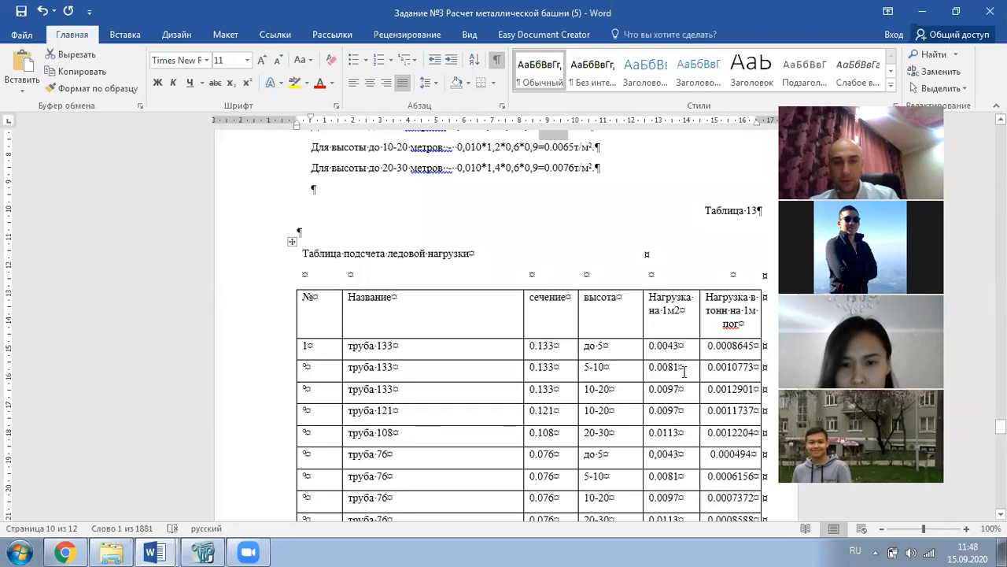
{"action": "left_click", "coordinate": [682, 366]}
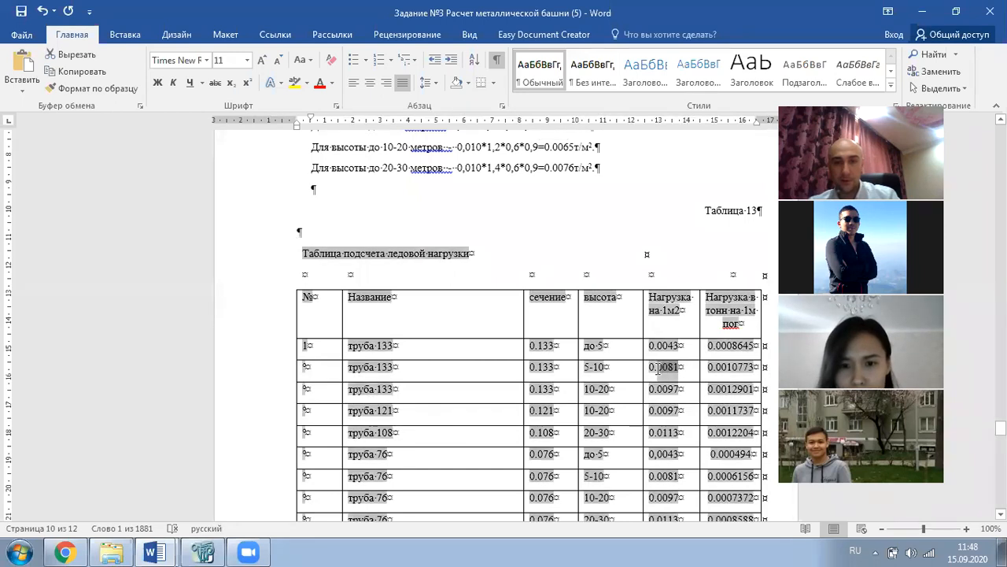
{"action": "left_click_drag", "start_coordinate": [650, 368], "coordinate": [679, 367]}
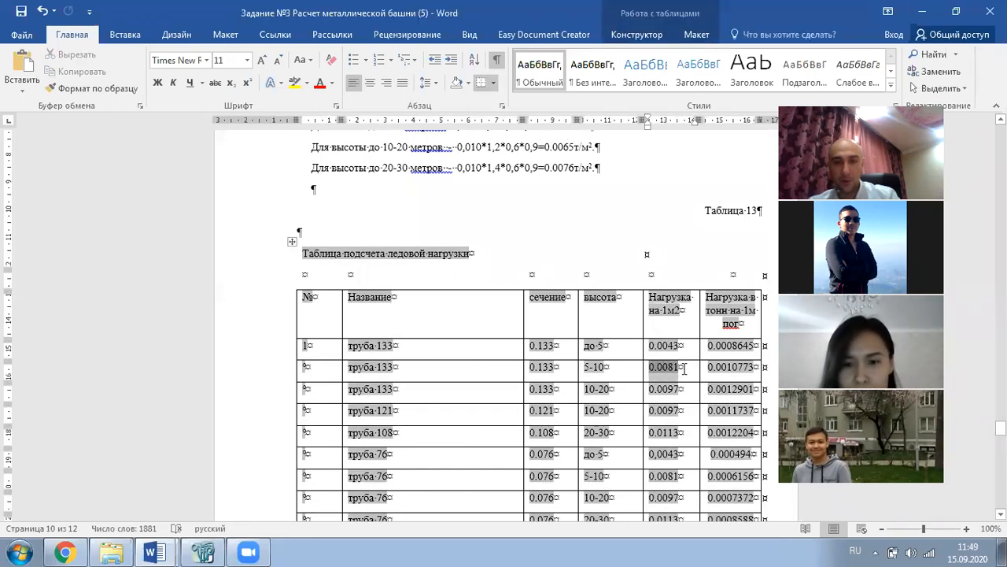
{"action": "key", "text": "ctrl+v"}
- Replace the load per 1 m² in the труба 76 (5-10) row with the copied 0.0054
{"action": "scroll", "coordinate": [684, 367], "scroll_direction": "down", "scroll_amount": 3}
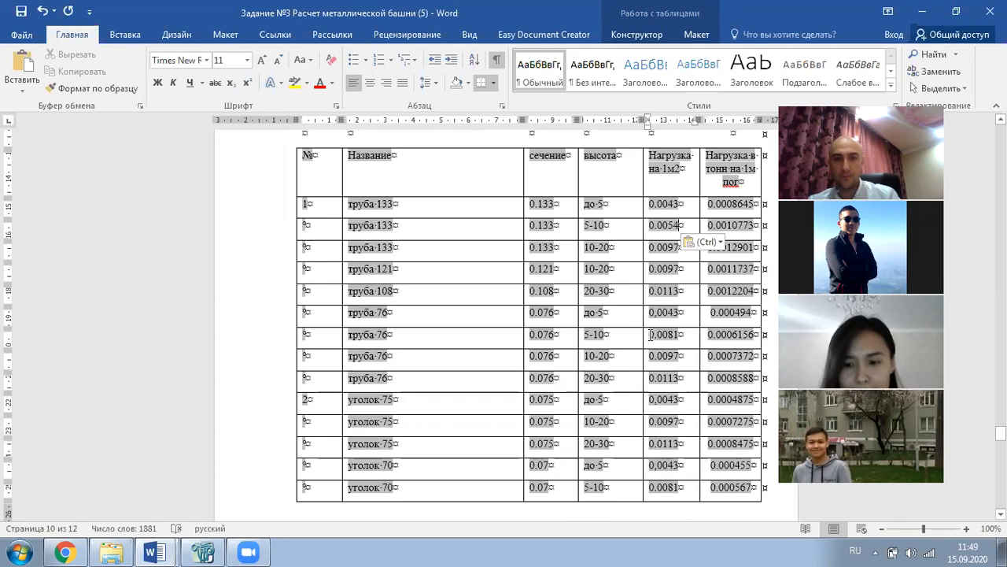
{"action": "left_click_drag", "start_coordinate": [651, 335], "coordinate": [674, 335]}
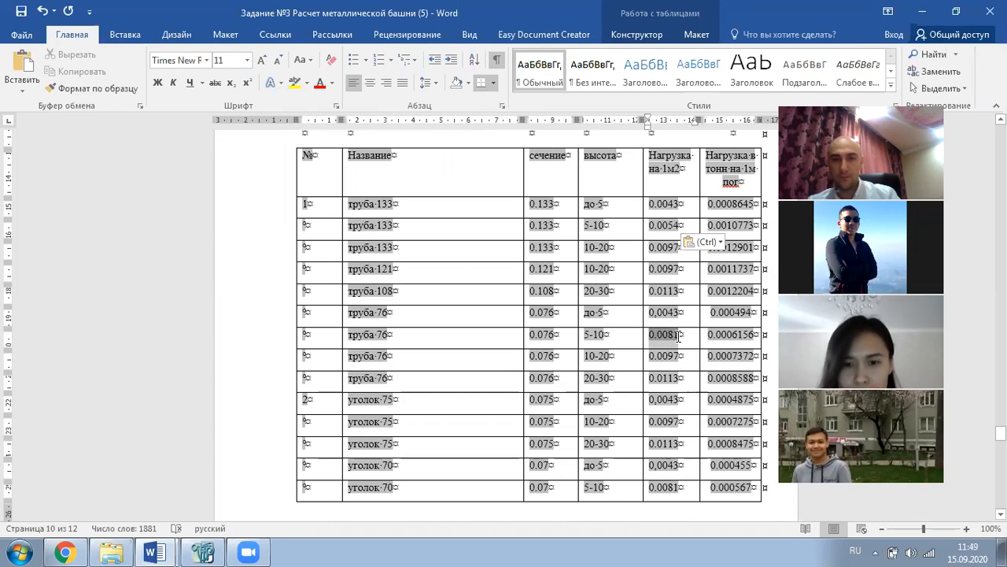
{"action": "key", "text": "ctrl+v"}
- Replace the load per 1 m² in the уголок 75 (10-20) row with 0.0054
{"action": "scroll", "coordinate": [673, 314], "scroll_direction": "down", "scroll_amount": 2}
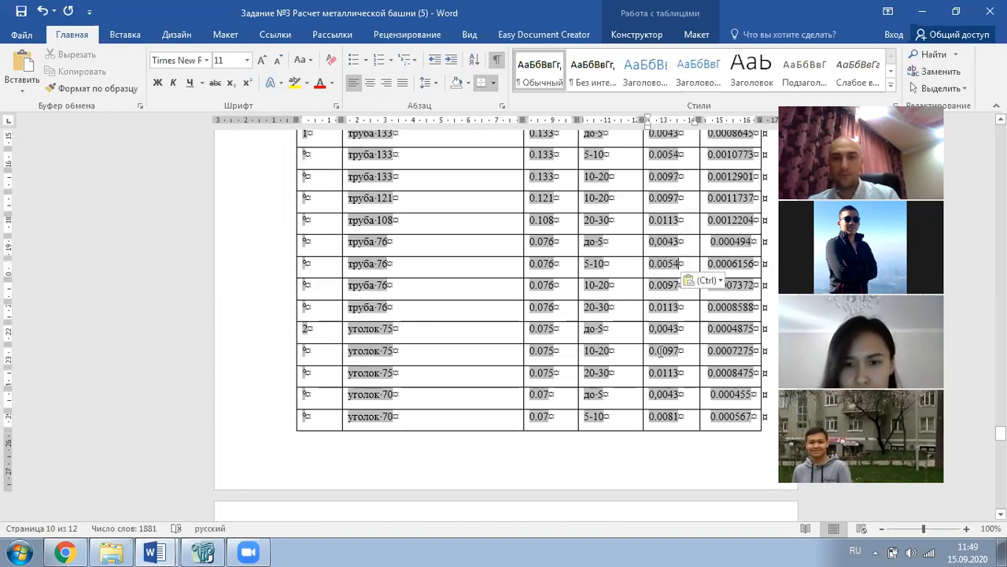
{"action": "left_click_drag", "start_coordinate": [650, 352], "coordinate": [670, 353]}
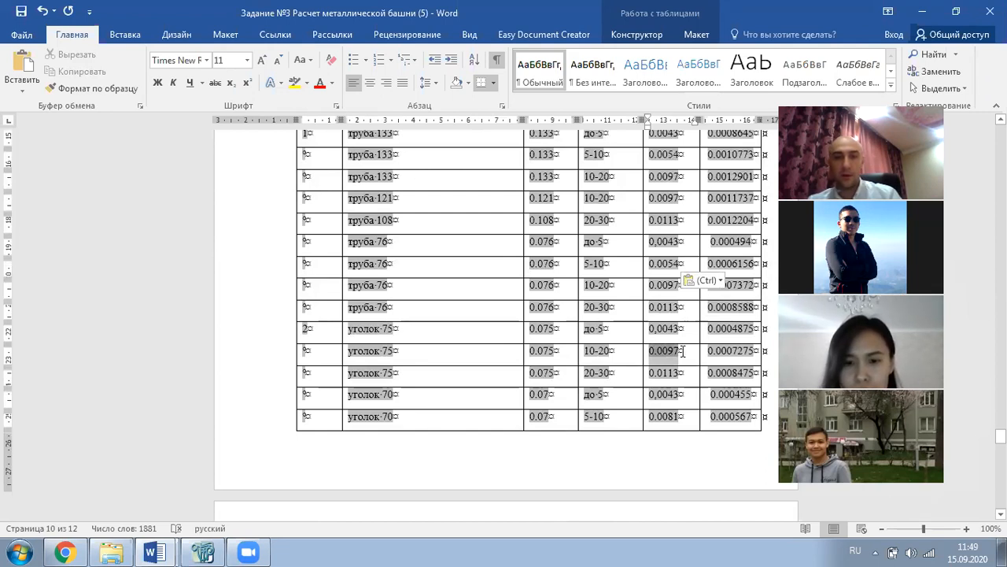
{"action": "key", "text": "ctrl+v"}
- Set the load per 1 m² to 0.0054 in the 5-10 rows for уголок 70, уголок 63 and уголок 50
{"action": "scroll", "coordinate": [677, 347], "scroll_direction": "down", "scroll_amount": 2}
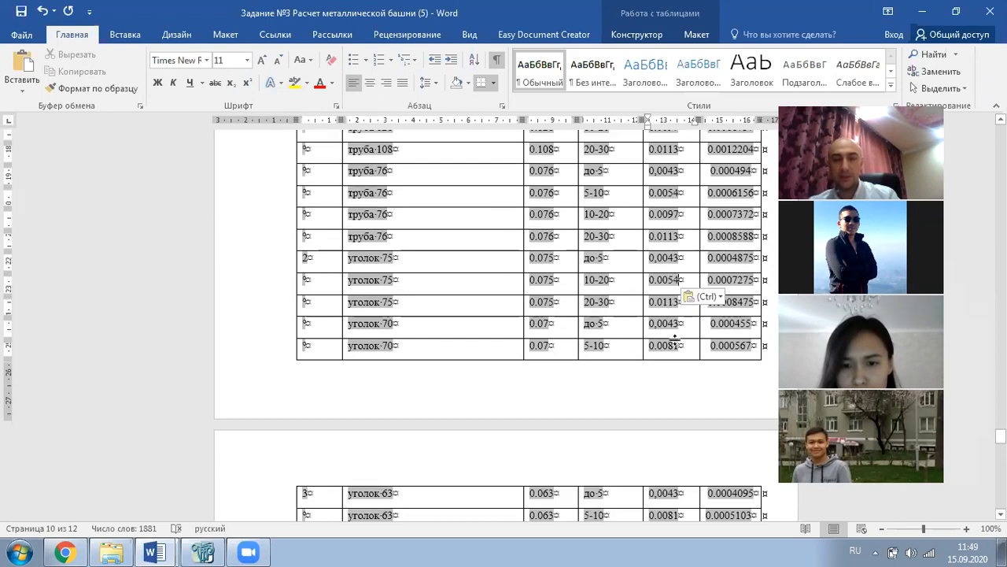
{"action": "scroll", "coordinate": [674, 338], "scroll_direction": "down", "scroll_amount": 1}
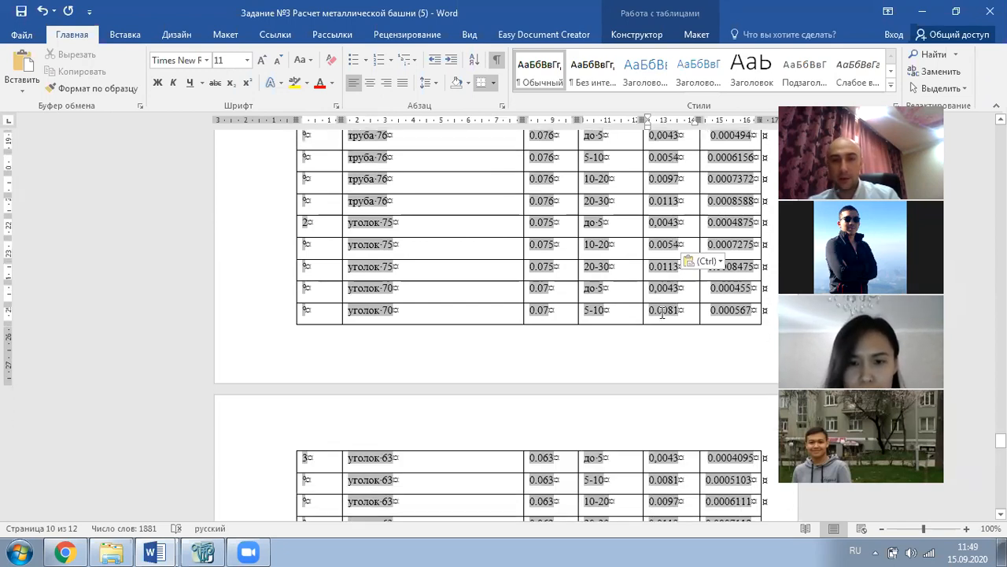
{"action": "left_click_drag", "start_coordinate": [652, 311], "coordinate": [682, 312]}
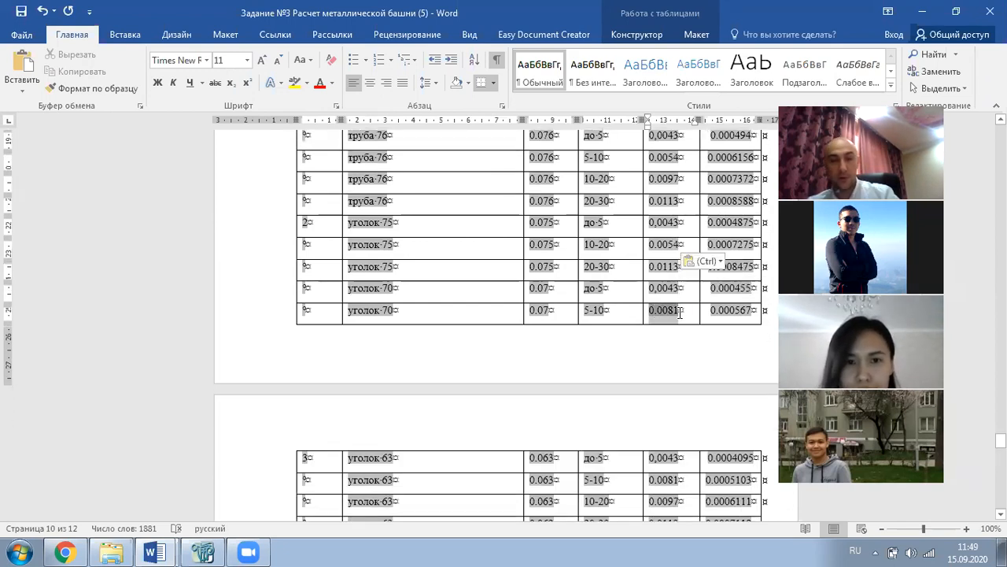
{"action": "type", "text": "0.0054"}
{"action": "scroll", "coordinate": [680, 316], "scroll_direction": "down", "scroll_amount": 3}
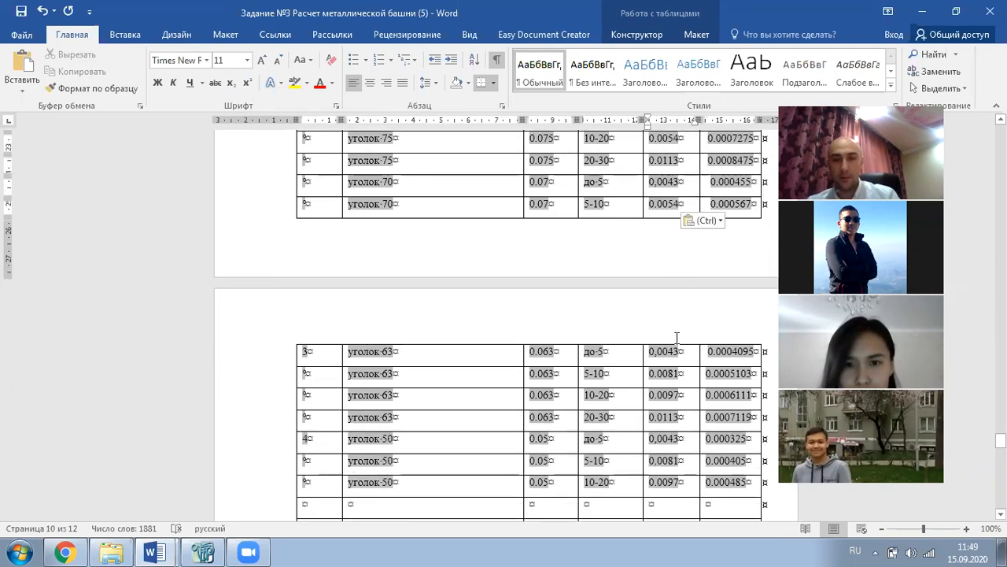
{"action": "left_click_drag", "start_coordinate": [658, 376], "coordinate": [682, 376]}
{"action": "type", "text": "0.0054"}
{"action": "scroll", "coordinate": [664, 382], "scroll_direction": "down", "scroll_amount": 1}
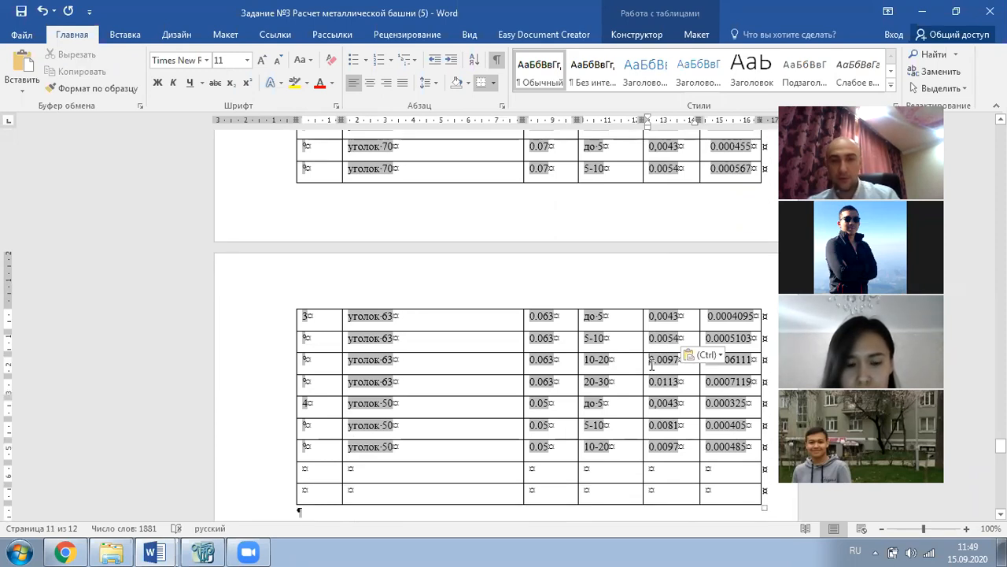
{"action": "left_click_drag", "start_coordinate": [652, 427], "coordinate": [677, 428]}
{"action": "type", "text": "0.0054"}
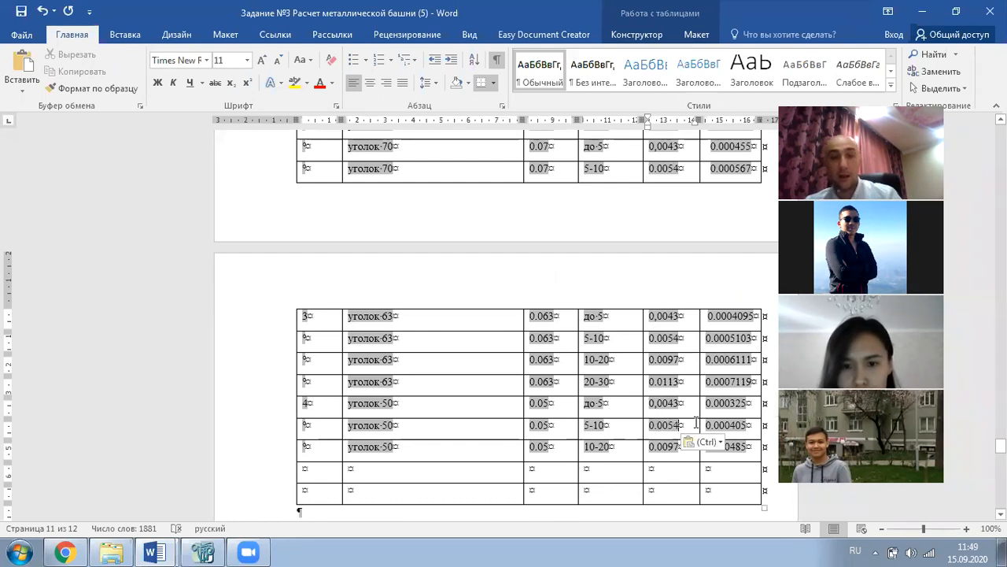
- Copy the calculated result 0.0065 for heights of 10-20 m into the load per 1 m² of the труба 133 (10-20) row, without the unit letter
{"action": "scroll", "coordinate": [697, 386], "scroll_direction": "down", "scroll_amount": 1}
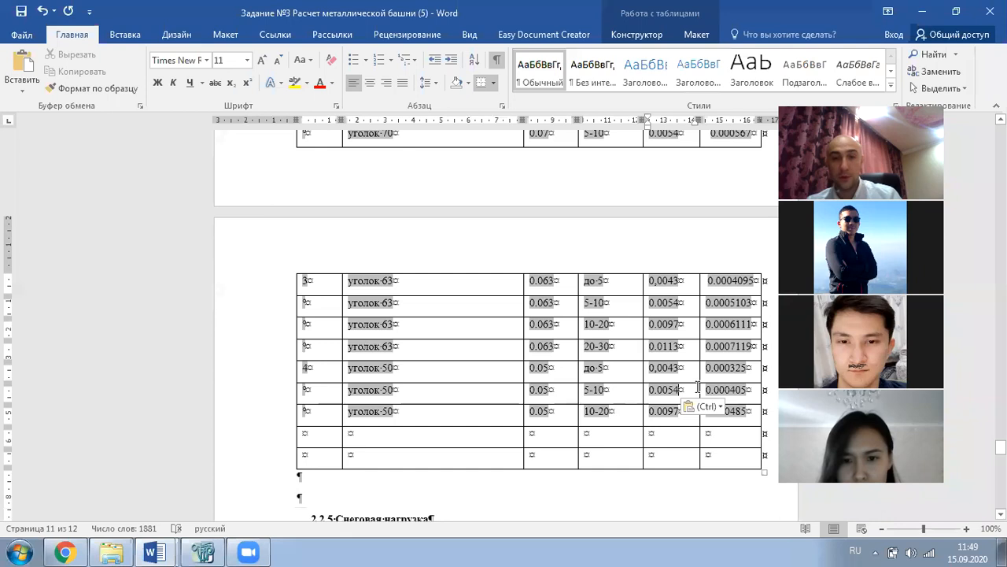
{"action": "scroll", "coordinate": [691, 383], "scroll_direction": "up", "scroll_amount": 20}
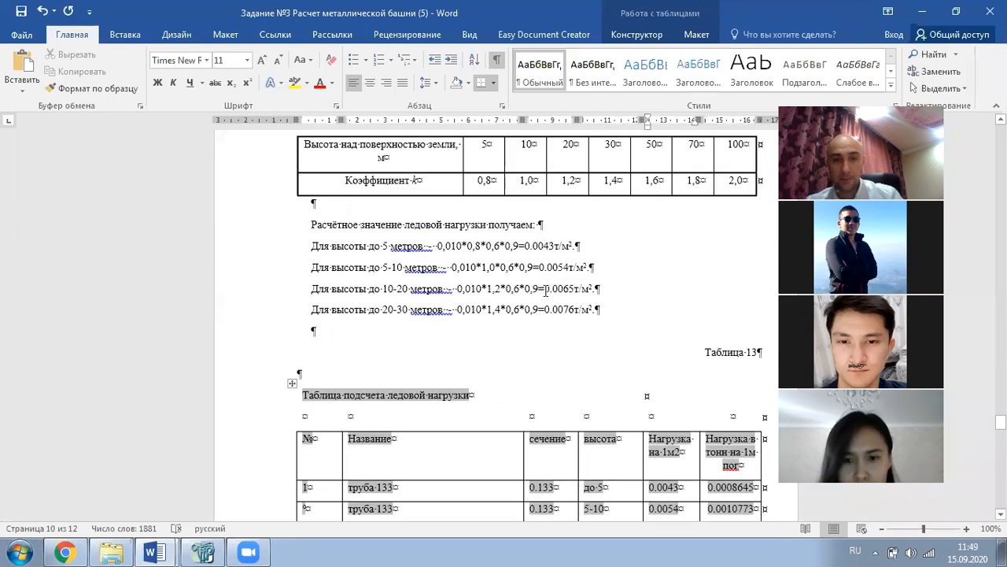
{"action": "double_click", "coordinate": [560, 289]}
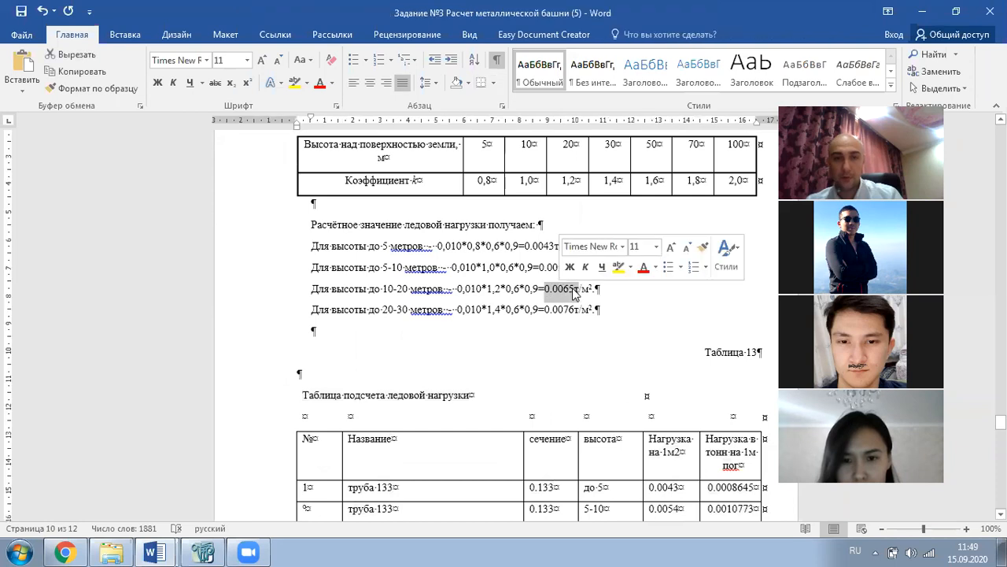
{"action": "left_click", "coordinate": [576, 286]}
{"action": "left_click_drag", "start_coordinate": [579, 288], "coordinate": [542, 286]}
{"action": "key", "text": "ctrl+c"}
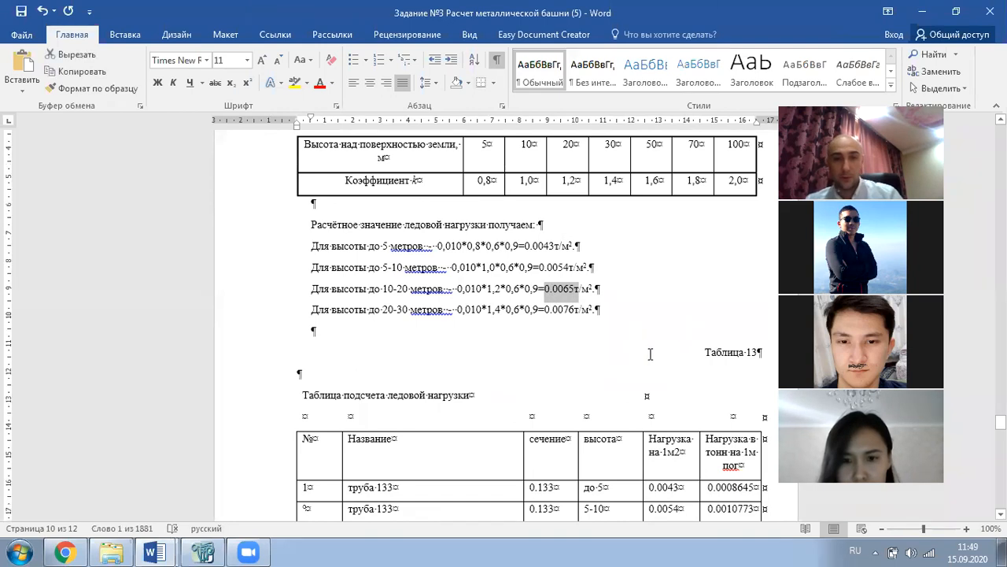
{"action": "scroll", "coordinate": [650, 353], "scroll_direction": "down", "scroll_amount": 3}
{"action": "left_click_drag", "start_coordinate": [678, 389], "coordinate": [650, 389]}
{"action": "key", "text": "ctrl+v"}
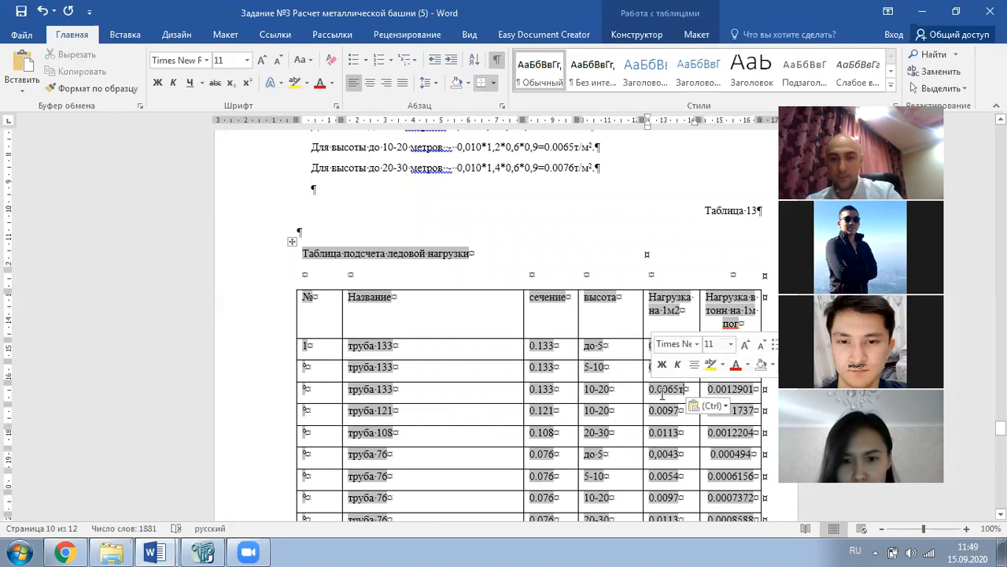
{"action": "key", "text": "BackSpace"}
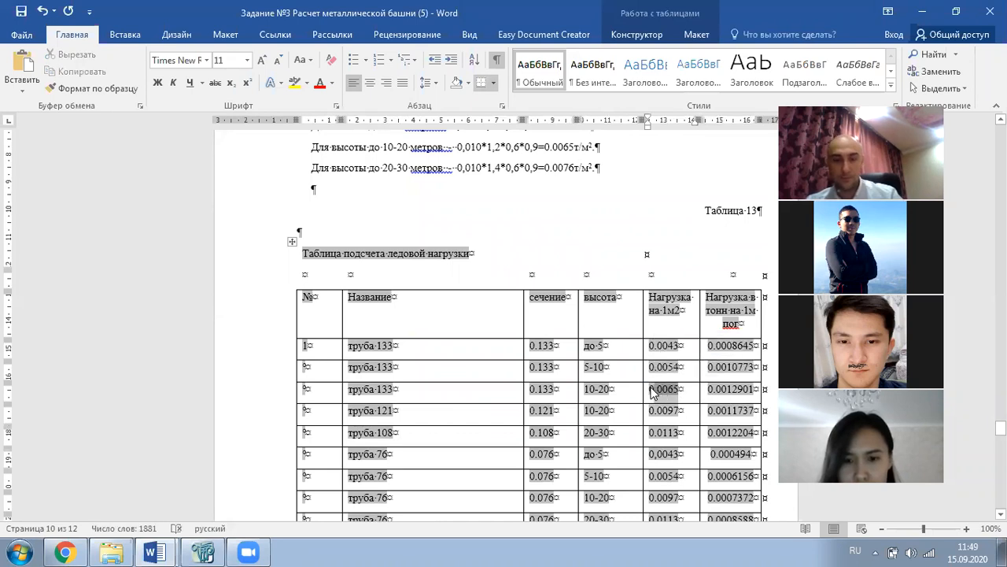
- Replace the load per 1 m² with 0.0065 in the 10-20 rows for труба 121 and труба 76
{"action": "left_click_drag", "start_coordinate": [684, 410], "coordinate": [657, 410]}
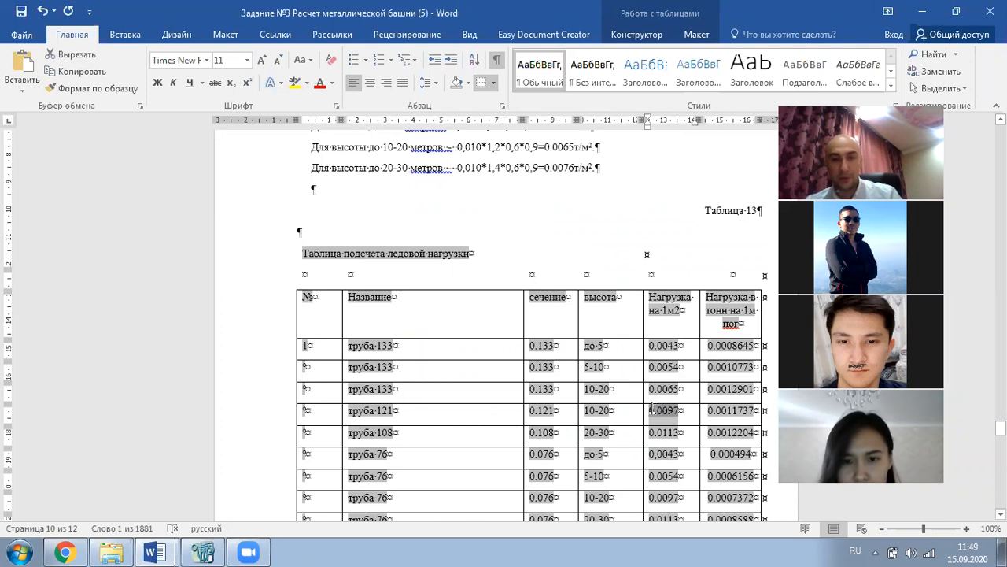
{"action": "type", "text": "0.0065"}
{"action": "scroll", "coordinate": [653, 339], "scroll_direction": "down", "scroll_amount": 3}
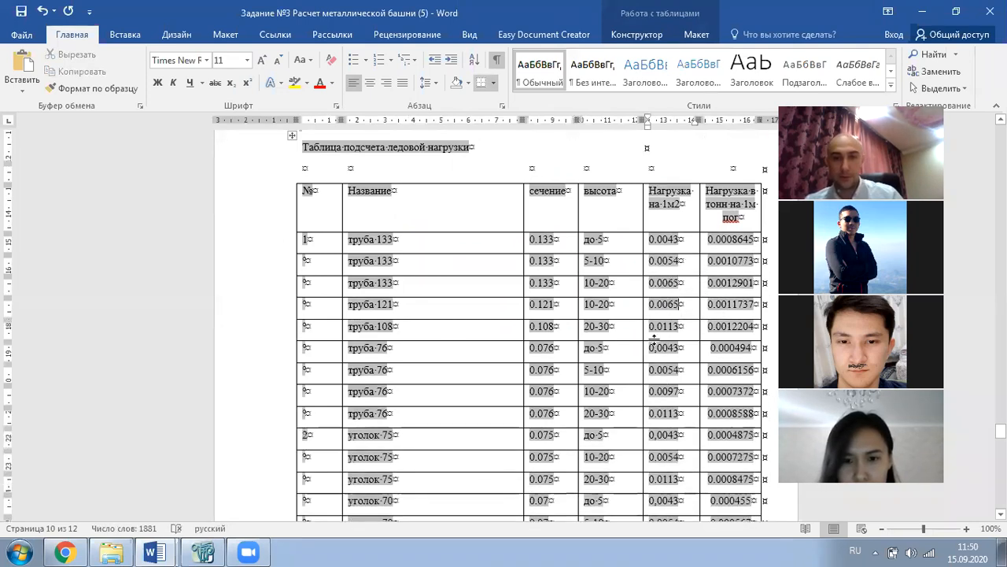
{"action": "left_click_drag", "start_coordinate": [679, 390], "coordinate": [652, 390]}
{"action": "type", "text": "0.0065"}
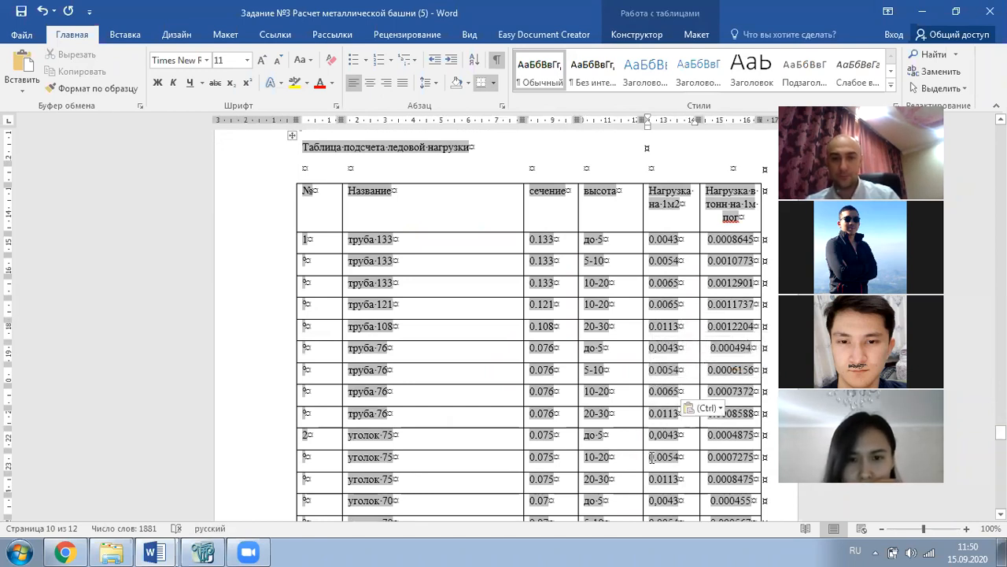
- Replace the load per 1 m² with 0.0065 in the 10-20 rows for уголок 75, уголок 63 and уголок 50
{"action": "left_click_drag", "start_coordinate": [678, 457], "coordinate": [652, 456]}
{"action": "type", "text": "0.0065"}
{"action": "scroll", "coordinate": [654, 452], "scroll_direction": "down", "scroll_amount": 5}
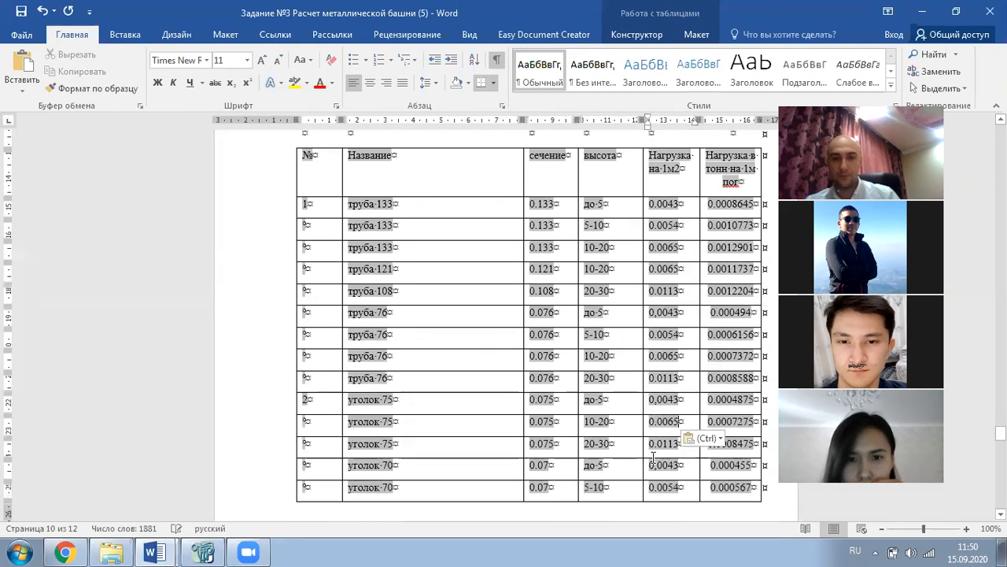
{"action": "scroll", "coordinate": [657, 447], "scroll_direction": "down", "scroll_amount": 2}
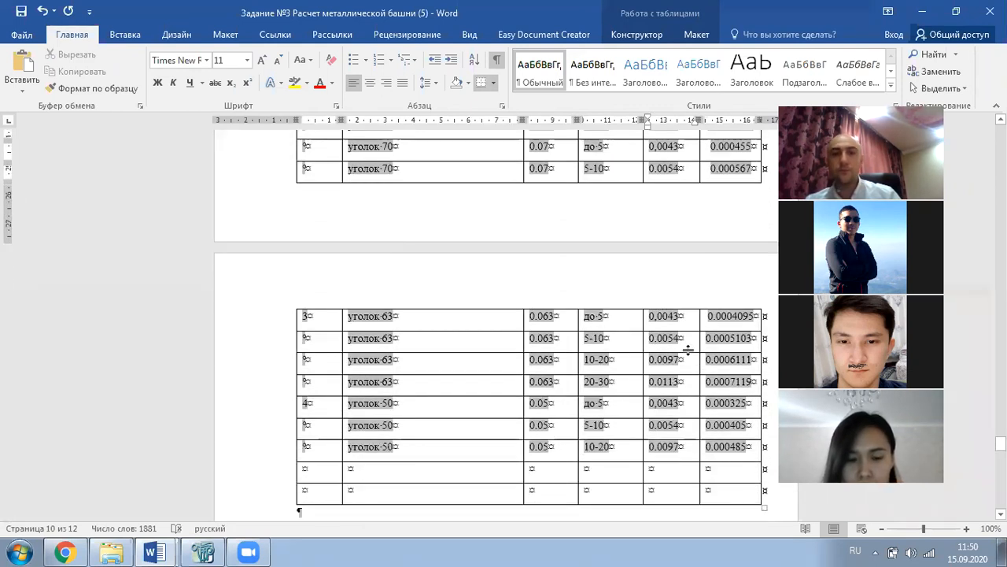
{"action": "left_click_drag", "start_coordinate": [677, 360], "coordinate": [652, 366]}
{"action": "type", "text": "0.0065"}
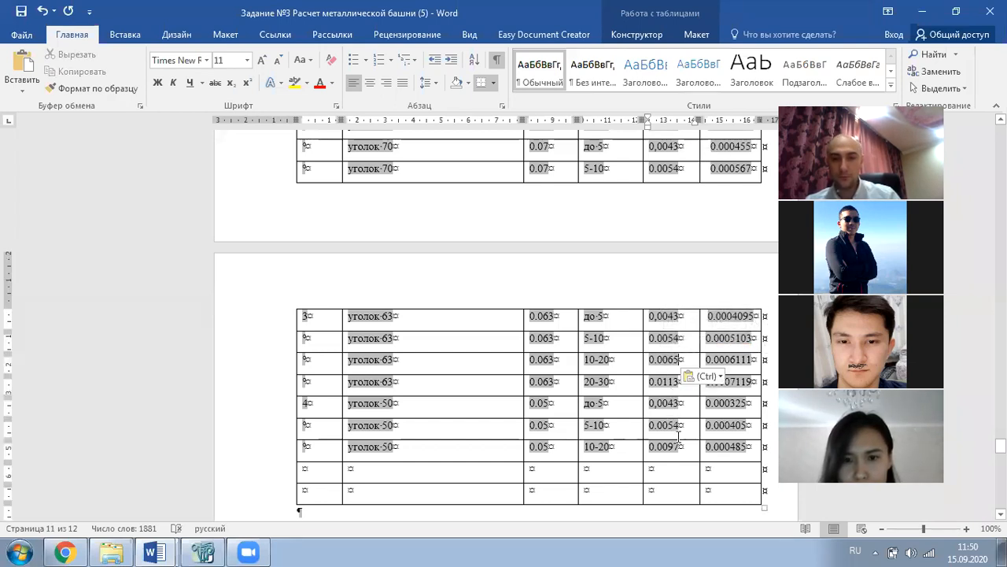
{"action": "left_click_drag", "start_coordinate": [676, 446], "coordinate": [647, 447]}
{"action": "type", "text": "0.0065"}
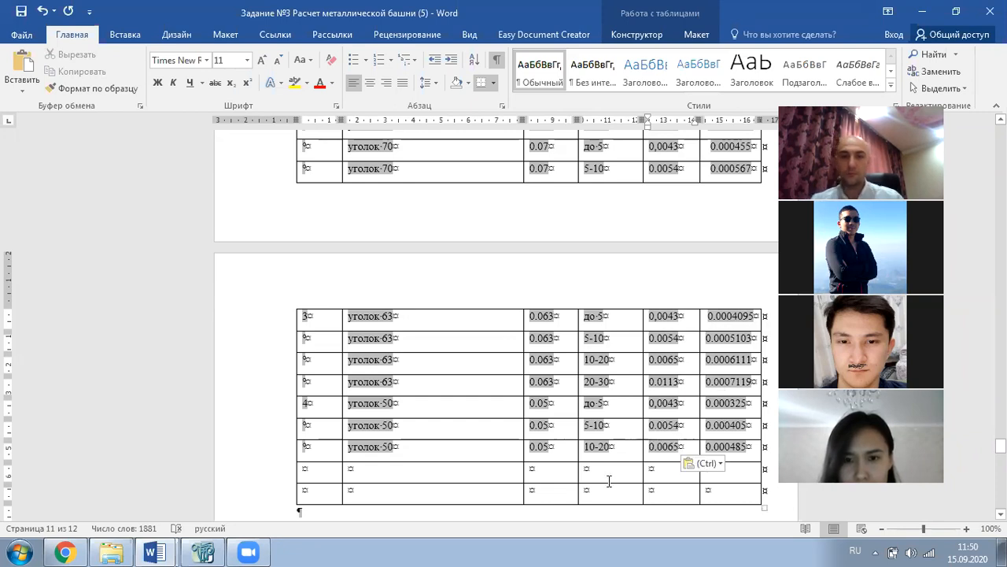
- Copy the calculated result 0.0076 for heights of 20-30 m into the load per 1 m² of the труба 108 and труба 76 (20-30) rows
{"action": "scroll", "coordinate": [609, 481], "scroll_direction": "up", "scroll_amount": 15}
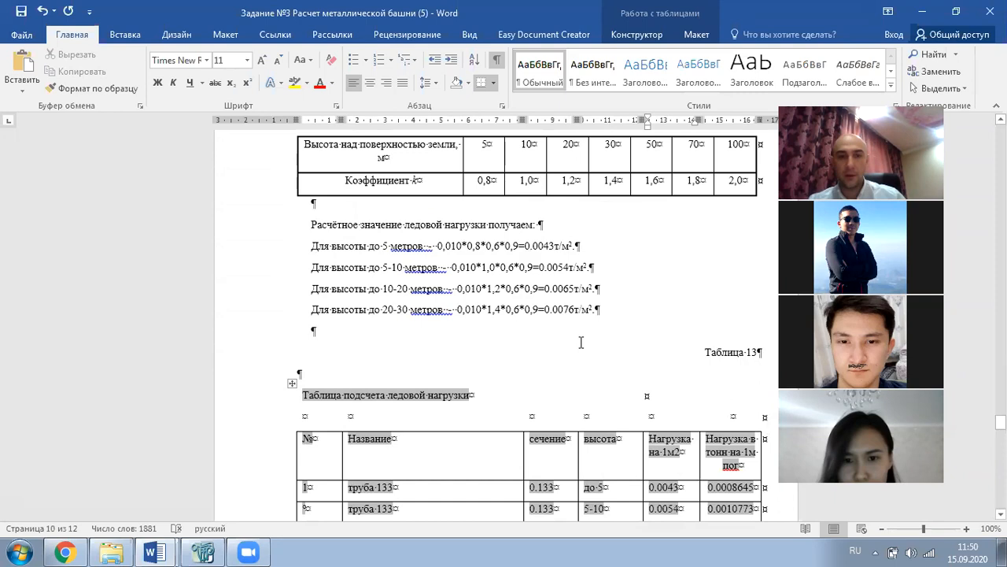
{"action": "mouse_move", "coordinate": [574, 310]}
{"action": "left_mouse_down"}
{"action": "mouse_move", "coordinate": [549, 310]}
{"action": "mouse_move", "coordinate": [579, 310]}
{"action": "mouse_move", "coordinate": [569, 310]}
{"action": "left_mouse_up"}
{"action": "left_click", "coordinate": [548, 310]}
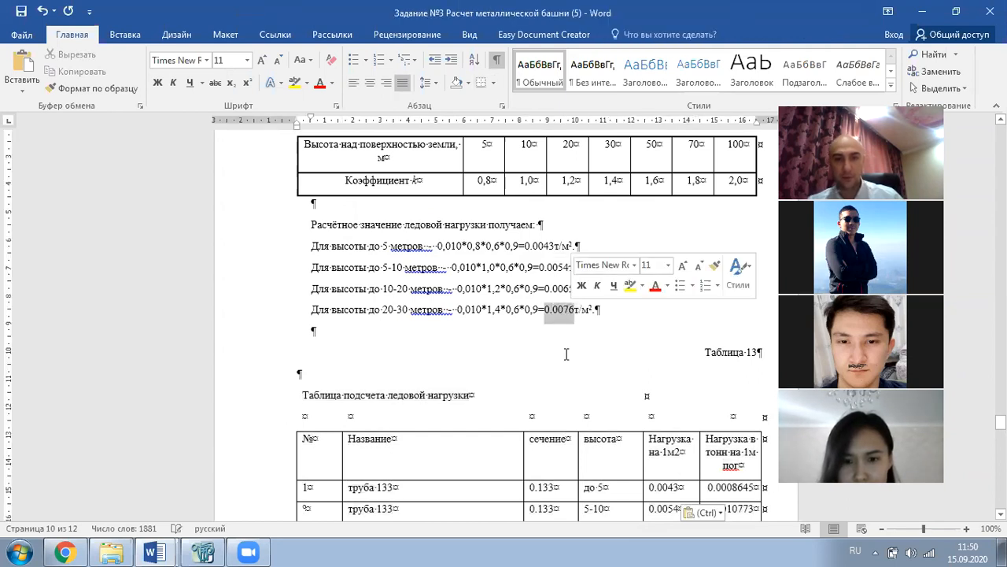
{"action": "key", "text": "ctrl+c"}
{"action": "scroll", "coordinate": [592, 428], "scroll_direction": "down", "scroll_amount": 6}
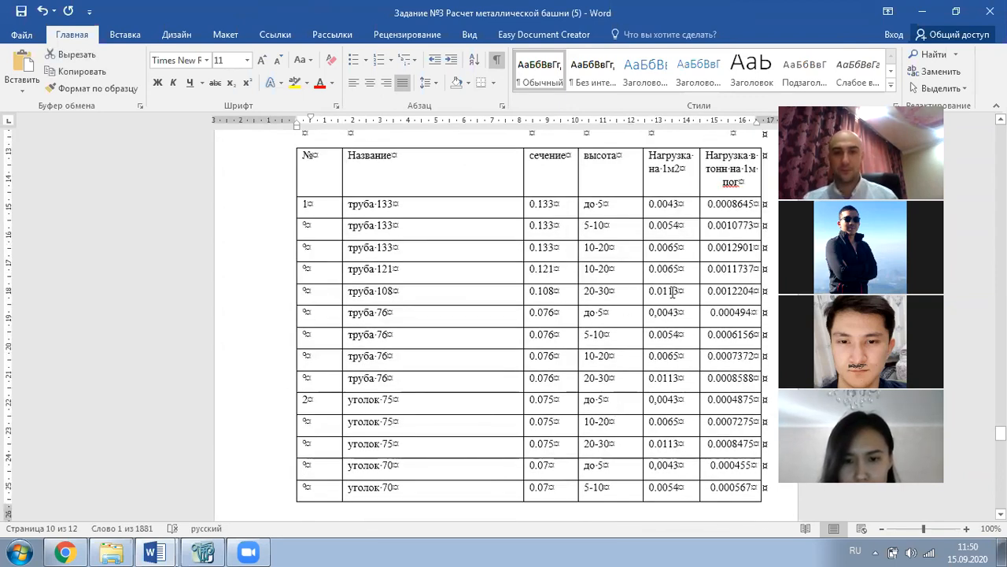
{"action": "left_click_drag", "start_coordinate": [679, 292], "coordinate": [650, 294]}
{"action": "key", "text": "ctrl+v"}
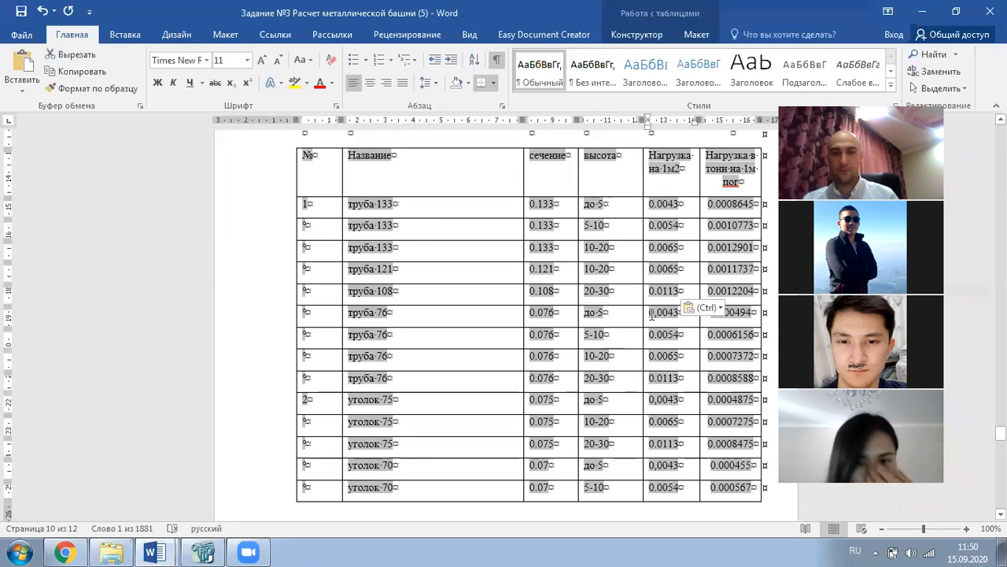
{"action": "left_click_drag", "start_coordinate": [679, 378], "coordinate": [653, 381]}
{"action": "key", "text": "ctrl+v"}
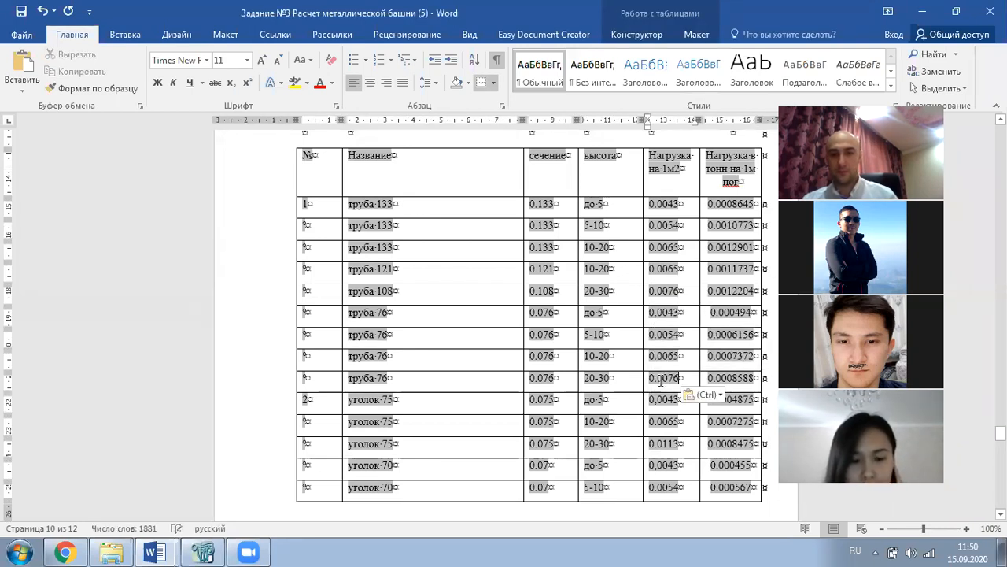
- Replace the load per 1 m² with 0.0076 in the 20-30 rows for уголок 75 and уголок 63
{"action": "scroll", "coordinate": [665, 378], "scroll_direction": "down", "scroll_amount": 1}
{"action": "left_click_drag", "start_coordinate": [678, 409], "coordinate": [653, 411]}
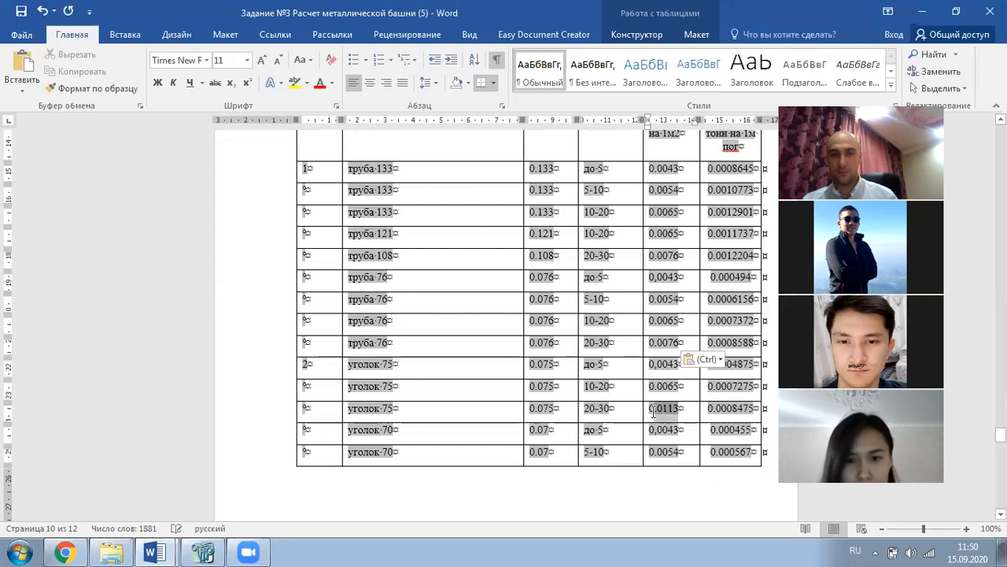
{"action": "key", "text": "ctrl+v"}
{"action": "scroll", "coordinate": [653, 413], "scroll_direction": "down", "scroll_amount": 8}
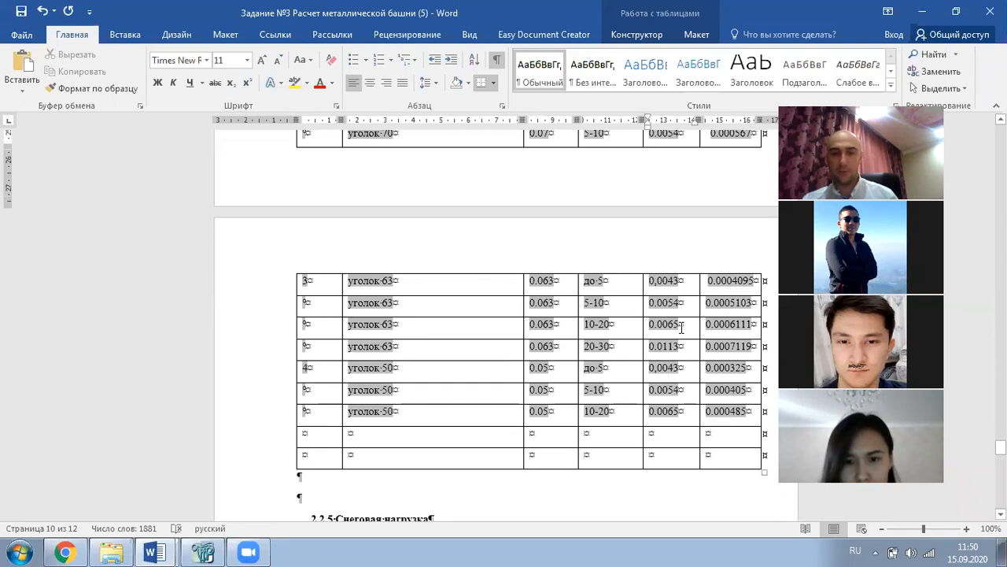
{"action": "left_click", "coordinate": [681, 328]}
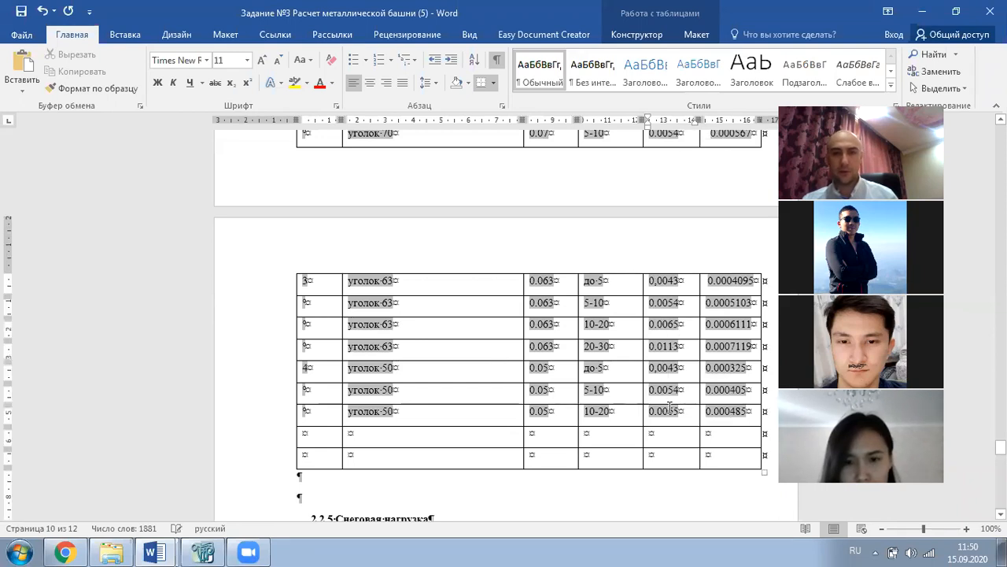
{"action": "left_click_drag", "start_coordinate": [682, 346], "coordinate": [653, 346]}
{"action": "key", "text": "ctrl+v"}
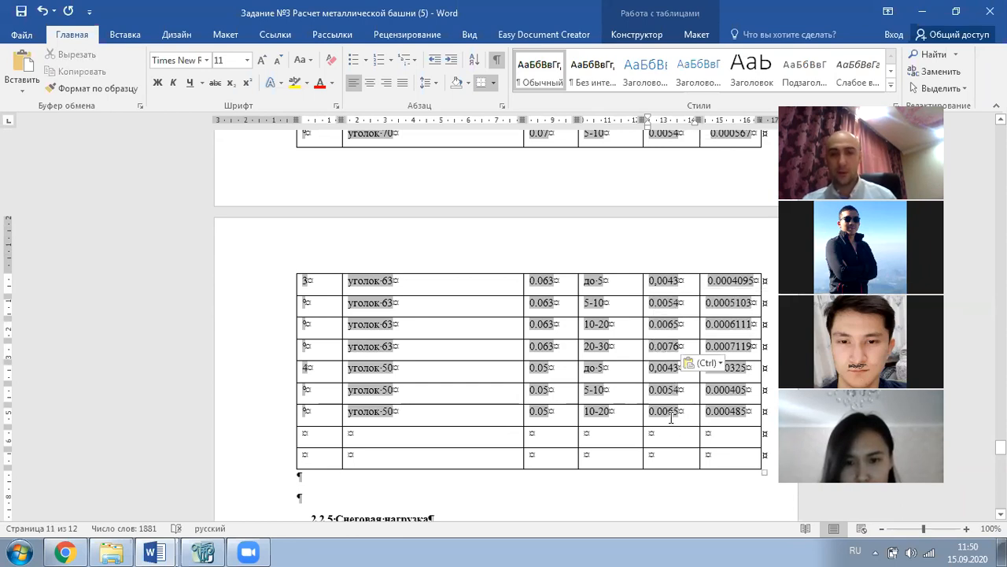
- Clear all values in the load per linear metre column of Table 13, on both pages
{"action": "scroll", "coordinate": [670, 390], "scroll_direction": "up", "scroll_amount": 12}
{"action": "scroll", "coordinate": [699, 404], "scroll_direction": "down", "scroll_amount": 2}
{"action": "left_click_drag", "start_coordinate": [734, 275], "coordinate": [747, 384]}
{"action": "key", "text": "Delete"}
{"action": "scroll", "coordinate": [729, 250], "scroll_direction": "down", "scroll_amount": 6}
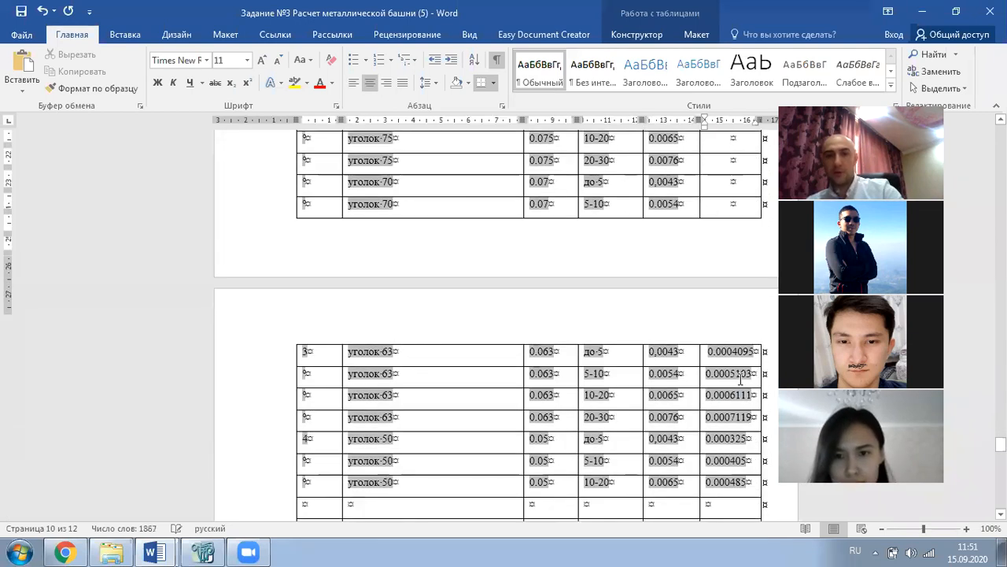
{"action": "left_click_drag", "start_coordinate": [729, 250], "coordinate": [735, 376]}
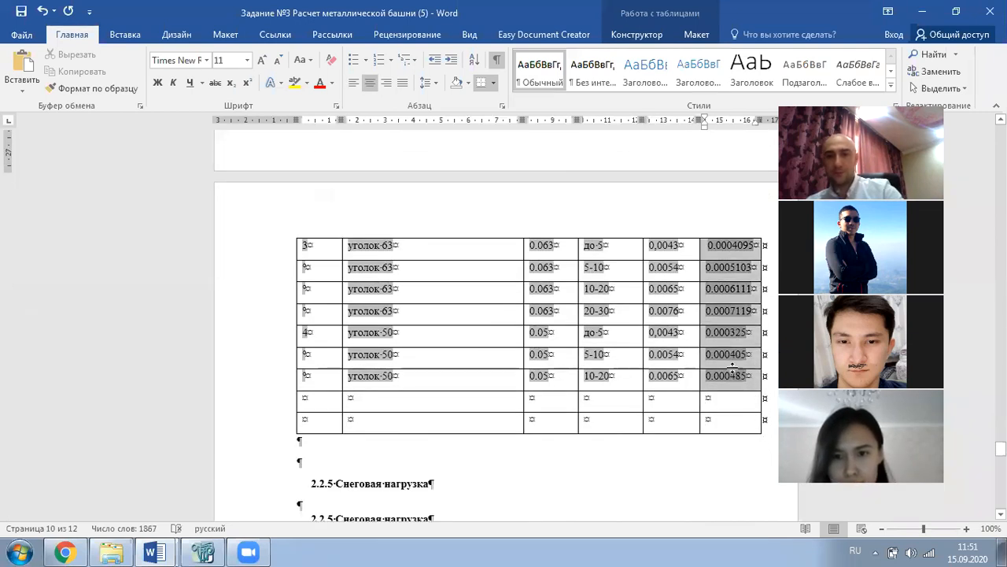
{"action": "key", "text": "Delete"}
- Copy the whole ice load table, including its title row
{"action": "scroll", "coordinate": [511, 289], "scroll_direction": "up", "scroll_amount": 10}
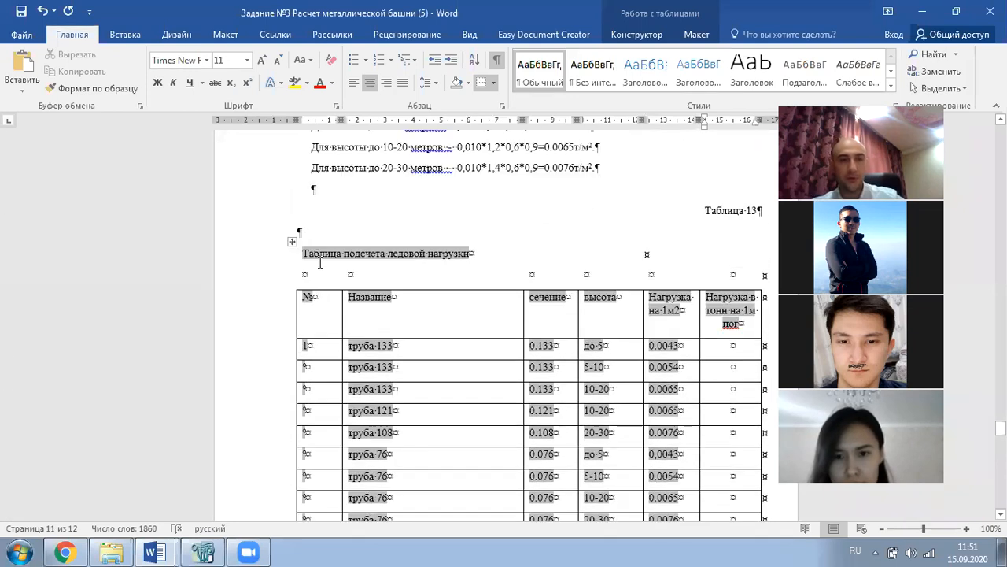
{"action": "left_click", "coordinate": [292, 241]}
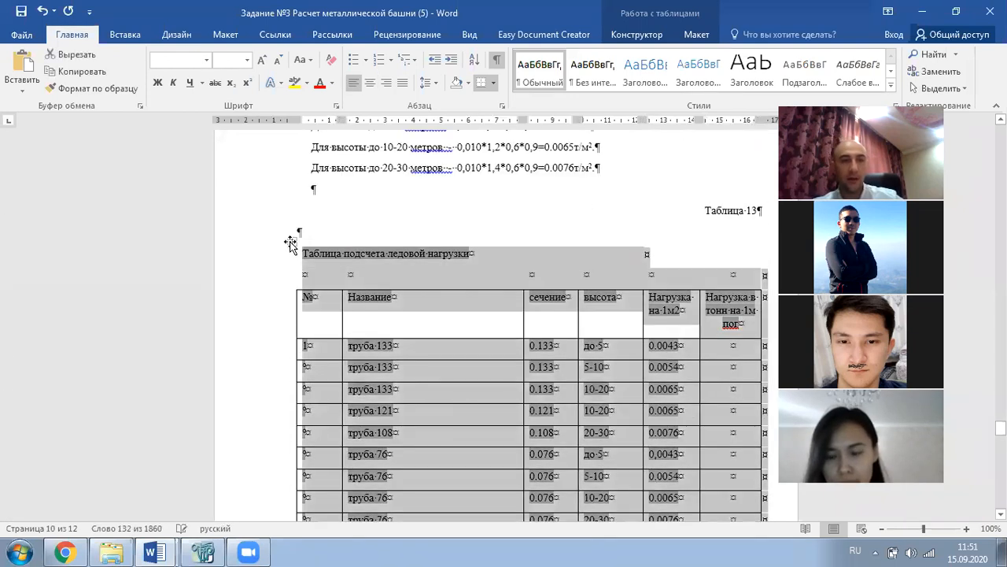
{"action": "right_click", "coordinate": [291, 244]}
{"action": "left_click", "coordinate": [297, 270]}
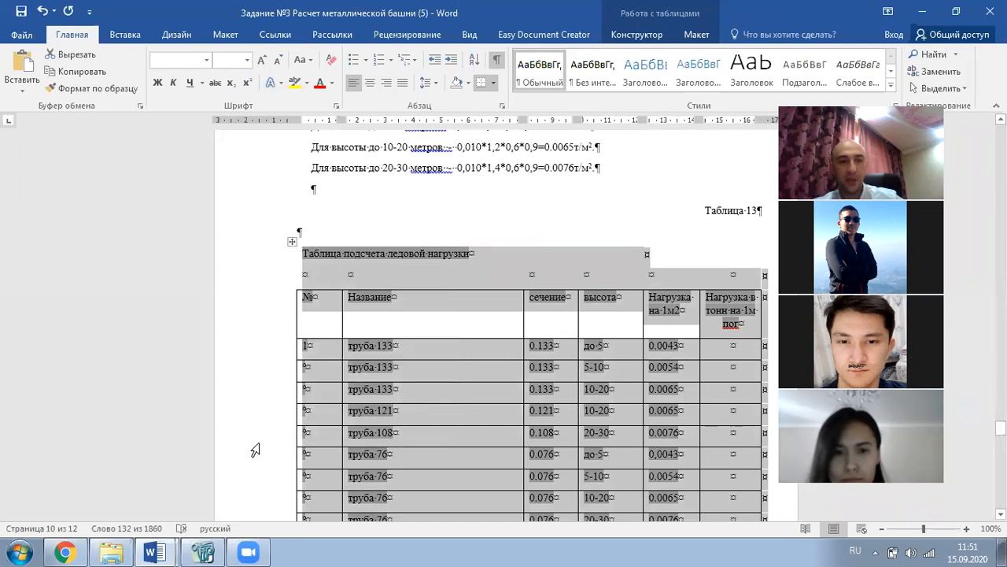
- Open the workbook Лист Microsoft Excel from the project folder in Excel and paste the copied table at cell A1
{"action": "left_click", "coordinate": [130, 549]}
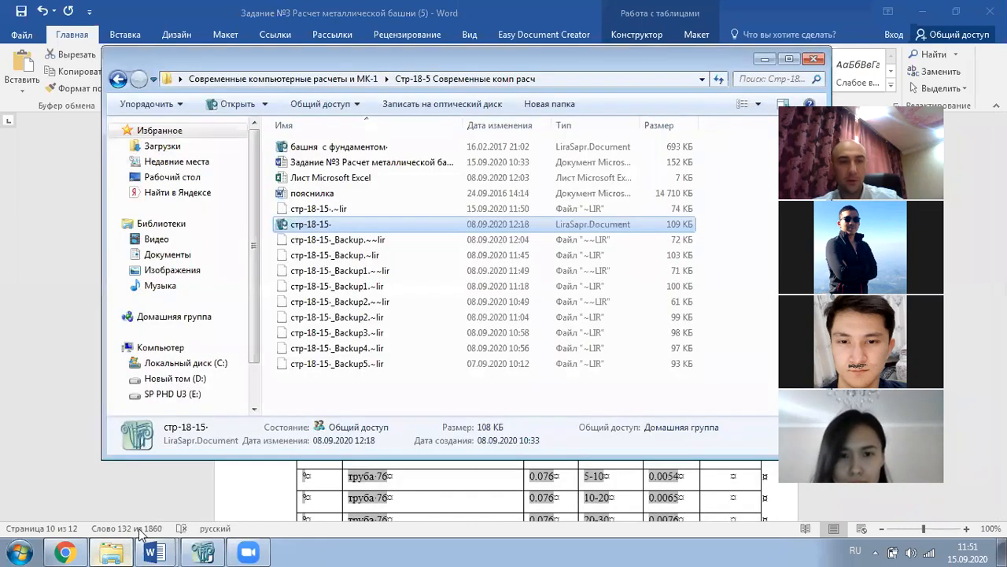
{"action": "double_click", "coordinate": [332, 179]}
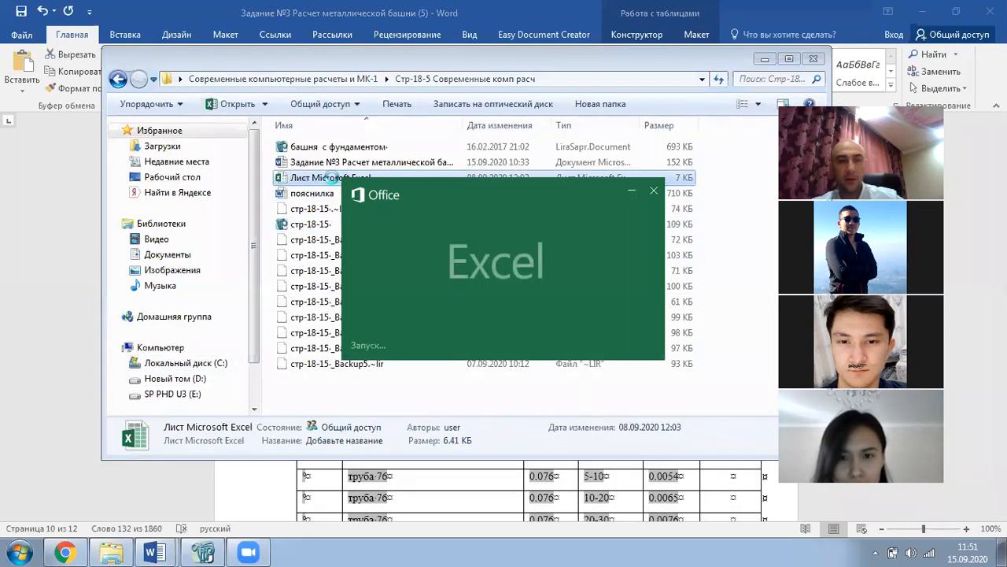
{"action": "left_click", "coordinate": [577, 139]}
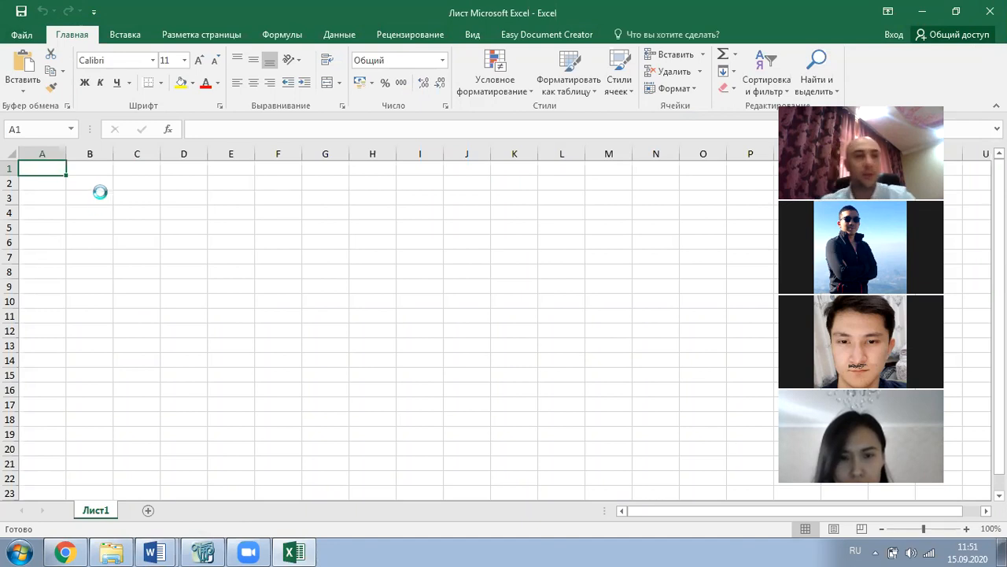
{"action": "key", "text": "ctrl+v"}
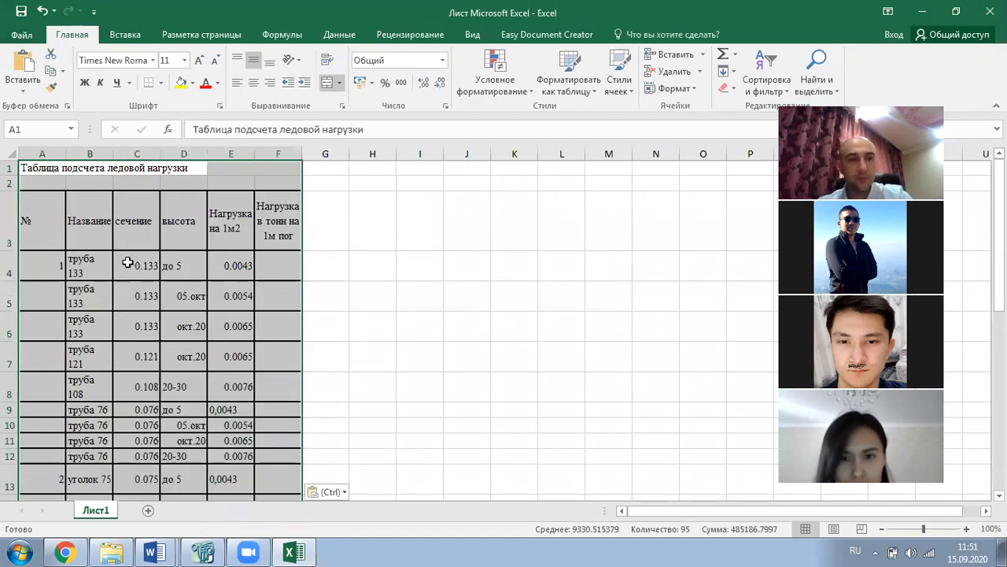
{"action": "scroll", "coordinate": [299, 262], "scroll_direction": "down", "scroll_amount": 1}
{"action": "scroll", "coordinate": [299, 262], "scroll_direction": "up", "scroll_amount": 1}
- Enter the formula =C4*E4 in cell F4 to calculate the load per linear metre for труба 133 (до 5)
{"action": "left_click", "coordinate": [282, 272]}
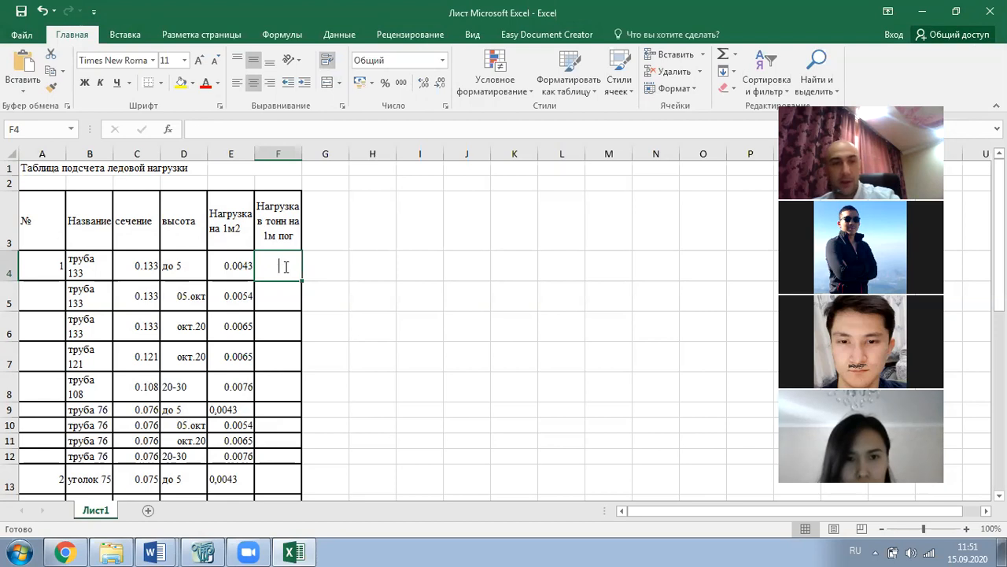
{"action": "type", "text": "="}
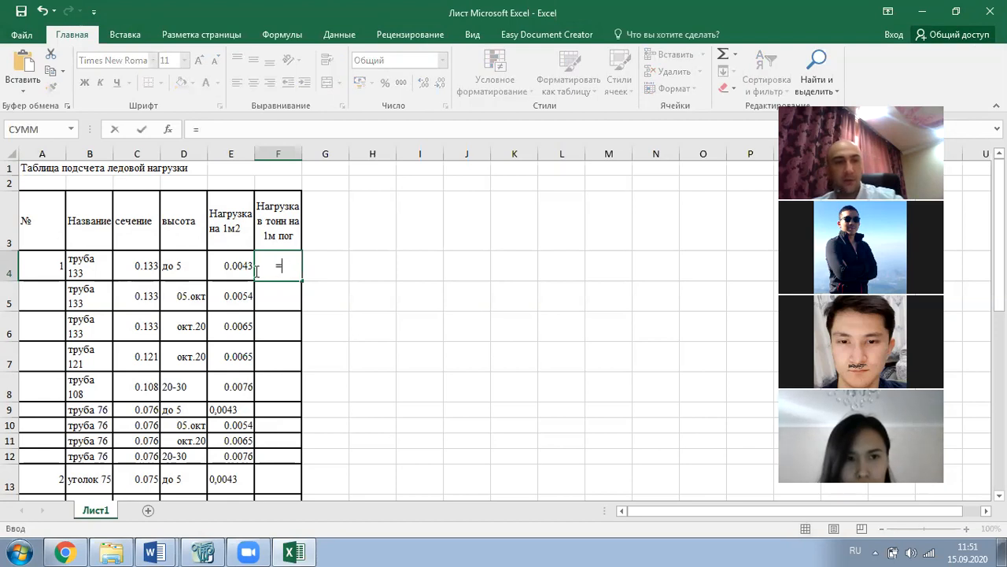
{"action": "left_click", "coordinate": [140, 265]}
{"action": "type", "text": "*"}
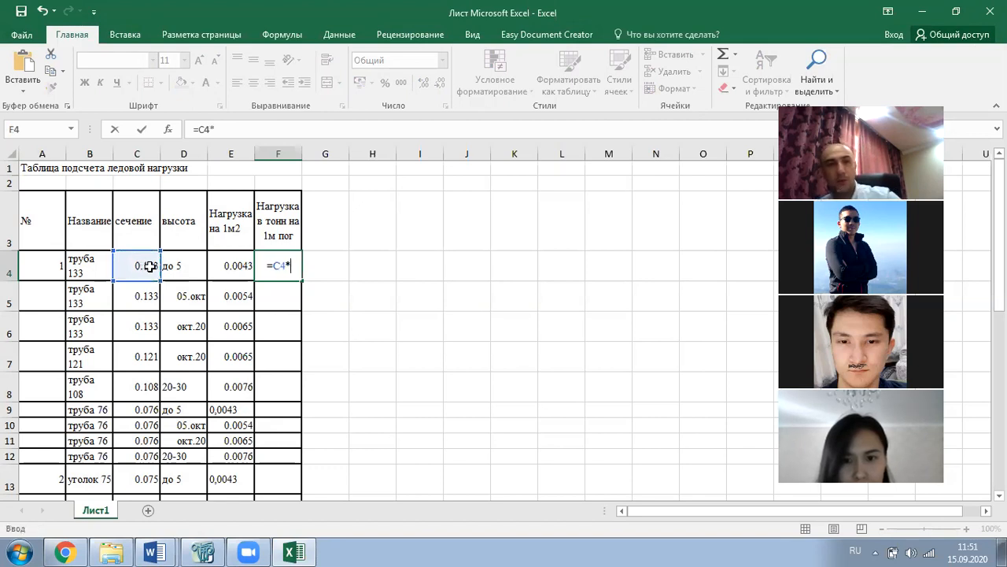
{"action": "left_click", "coordinate": [240, 268]}
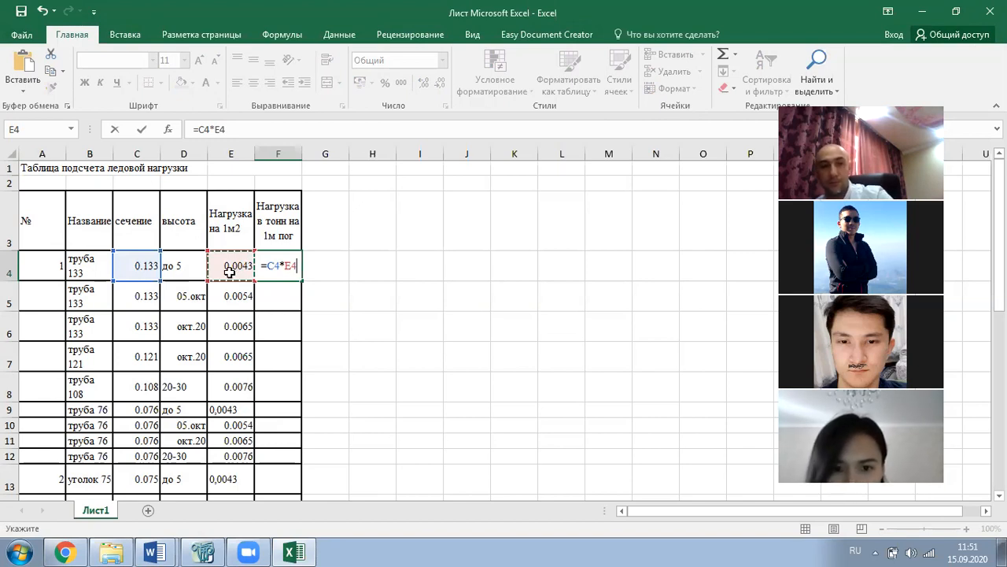
{"action": "key", "text": "Return"}
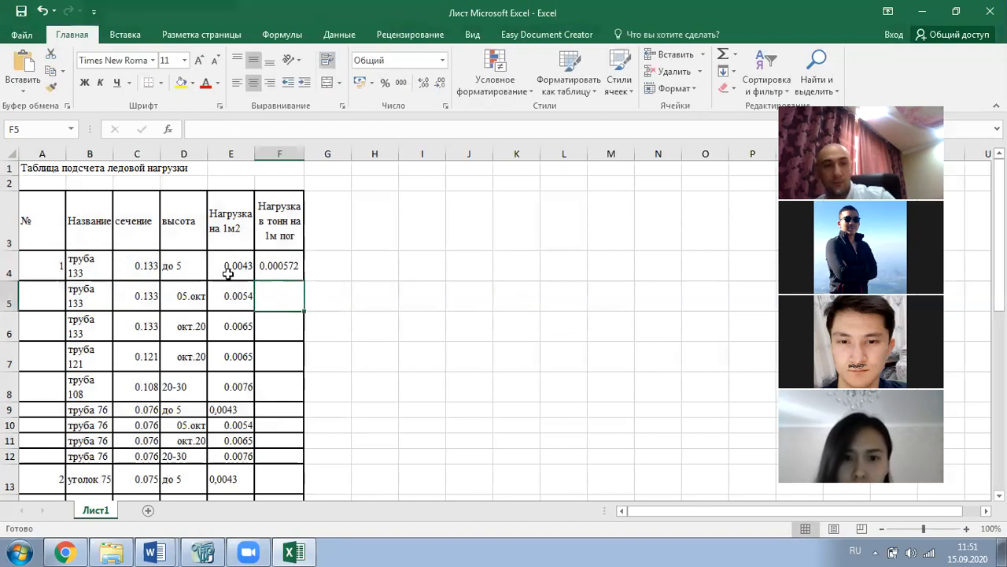
- Fill the formula from F4 down the load per linear metre column to F19
{"action": "left_click", "coordinate": [293, 275]}
{"action": "left_click_drag", "start_coordinate": [304, 280], "coordinate": [295, 453]}
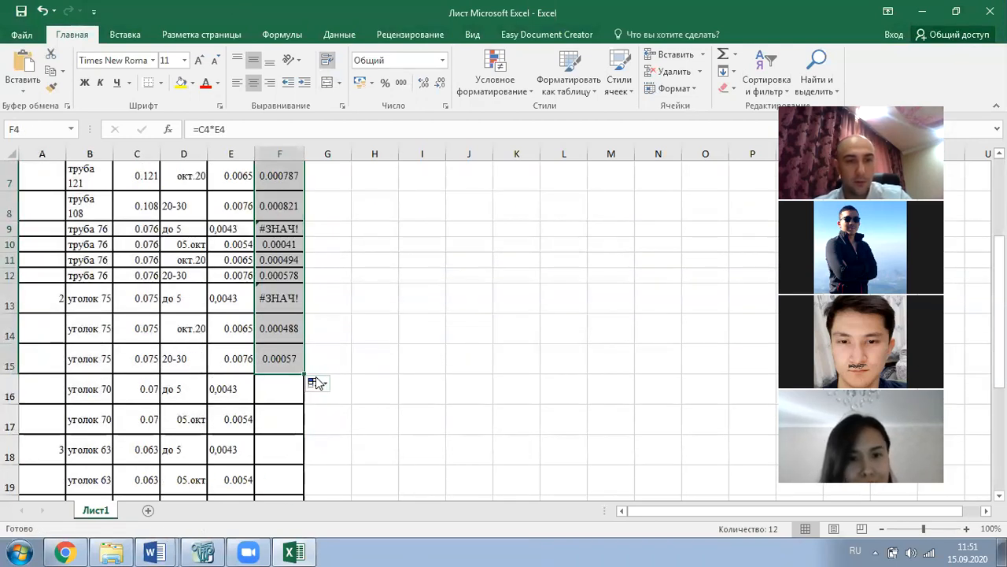
{"action": "left_click_drag", "start_coordinate": [304, 373], "coordinate": [301, 493]}
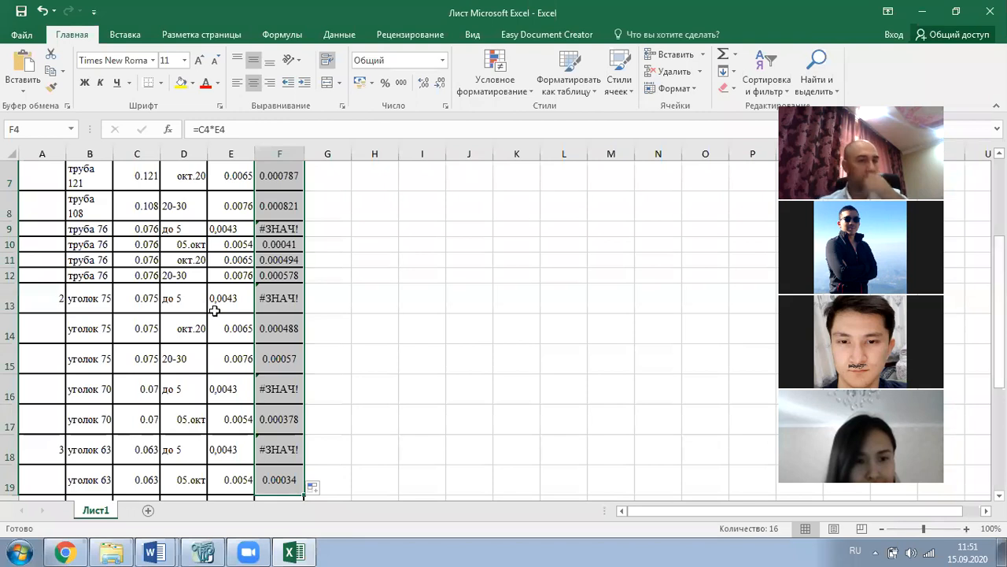
- Copy the numeric value 0.0043 from E4 over the comma-formatted entries in E13, E16 and E18
{"action": "scroll", "coordinate": [240, 264], "scroll_direction": "up", "scroll_amount": 2}
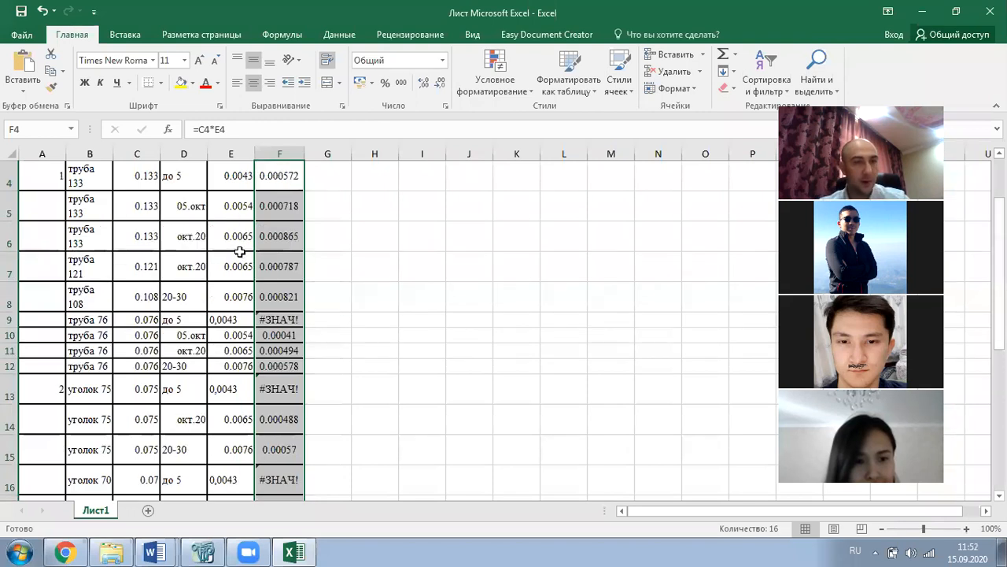
{"action": "left_click", "coordinate": [240, 264]}
{"action": "key", "text": "ctrl+c"}
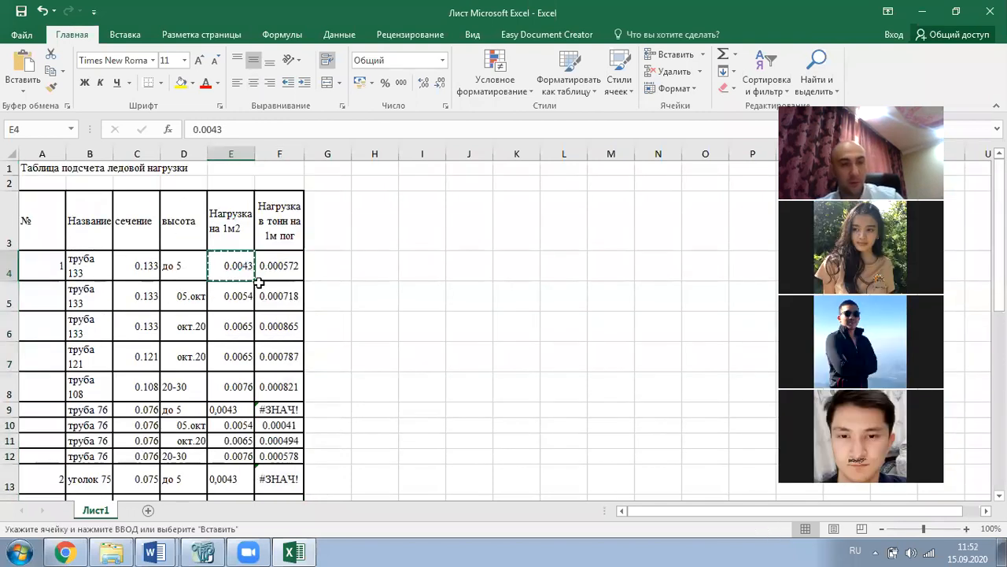
{"action": "scroll", "coordinate": [248, 275], "scroll_direction": "down", "scroll_amount": 2}
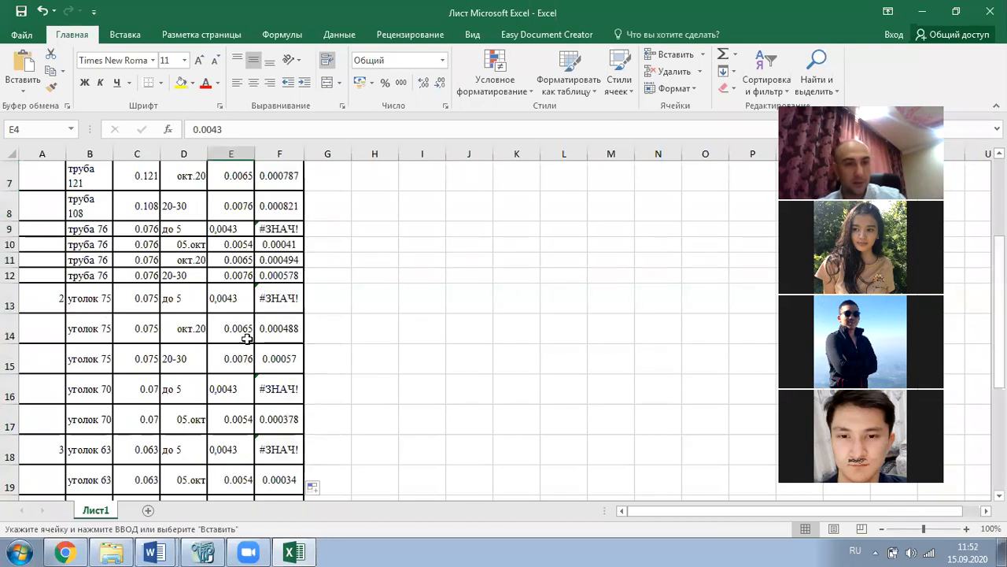
{"action": "left_click", "coordinate": [224, 298]}
{"action": "key", "text": "ctrl+v"}
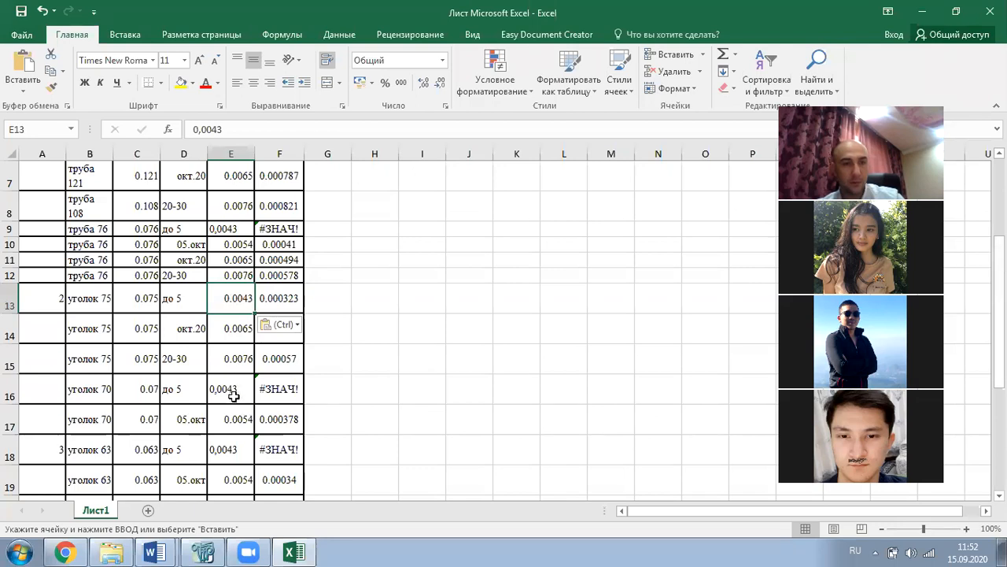
{"action": "left_click", "coordinate": [232, 390]}
{"action": "key", "text": "ctrl+v"}
{"action": "scroll", "coordinate": [231, 391], "scroll_direction": "down", "scroll_amount": 1}
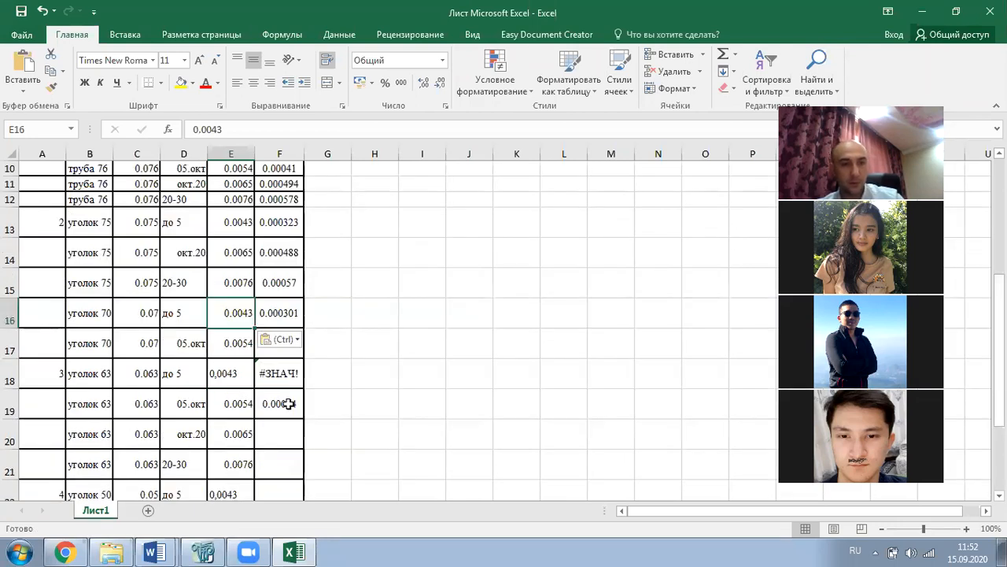
{"action": "left_click", "coordinate": [232, 377]}
{"action": "key", "text": "ctrl+v"}
{"action": "scroll", "coordinate": [313, 394], "scroll_direction": "down", "scroll_amount": 2}
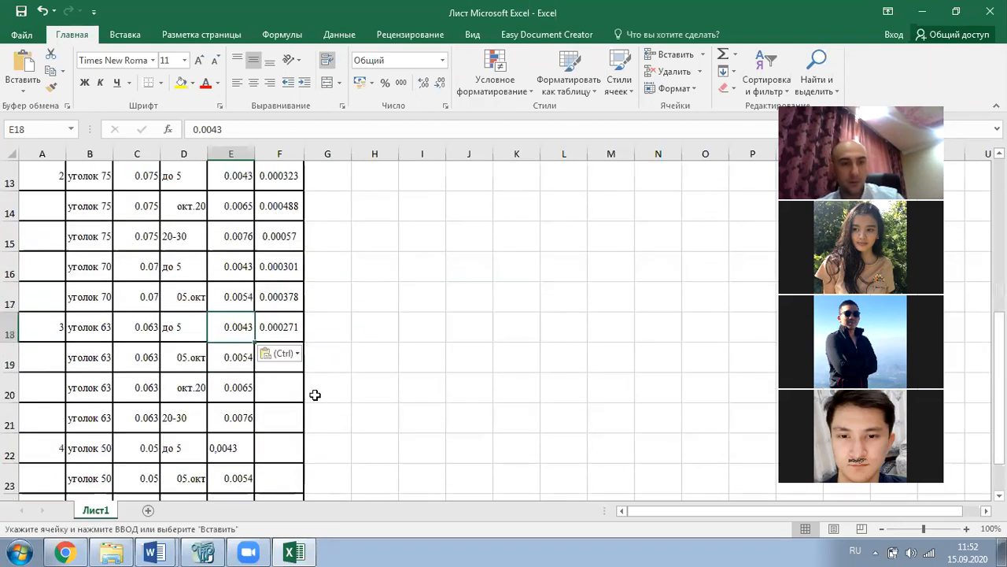
- Paste the numeric 0.0043 into E22 and fill the load per linear metre formula from F19 down to F24
{"action": "left_click", "coordinate": [232, 355]}
{"action": "key", "text": "ctrl+v"}
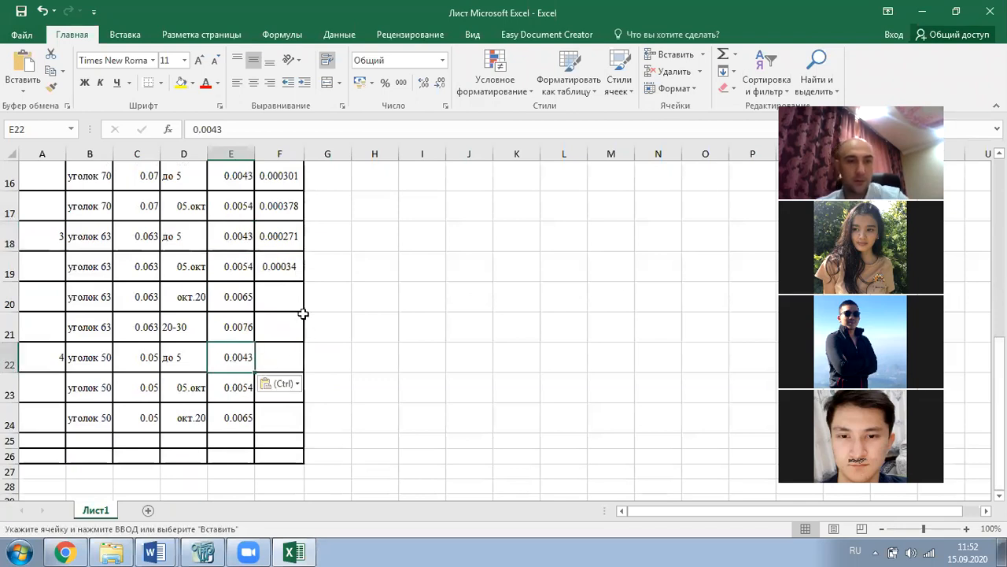
{"action": "left_click", "coordinate": [287, 262]}
{"action": "left_click_drag", "start_coordinate": [304, 281], "coordinate": [330, 421]}
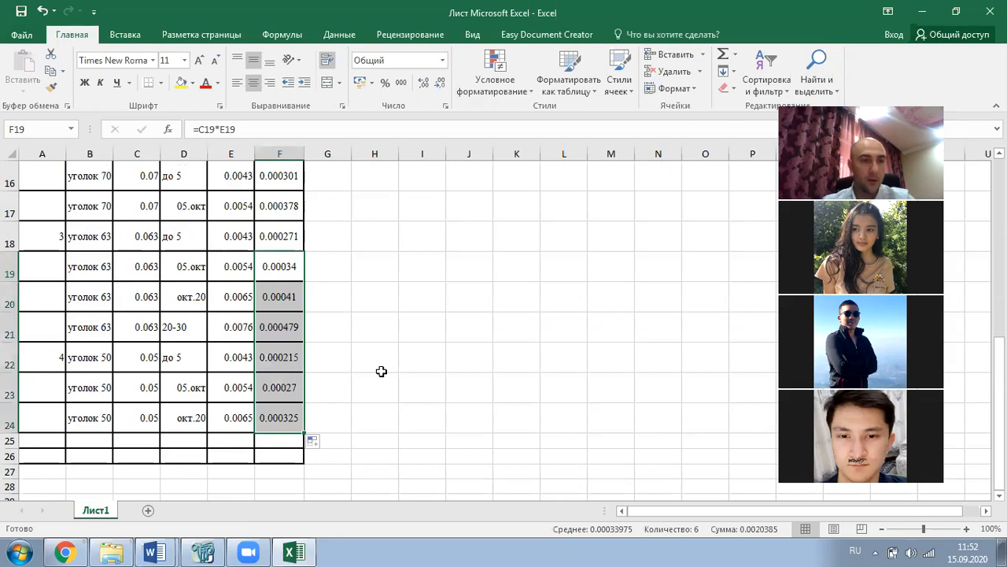
- Copy the numeric value 0.0043 from E4 over the comma-formatted entry in E9 for труба 76 (до 5)
{"action": "scroll", "coordinate": [381, 371], "scroll_direction": "up", "scroll_amount": 5}
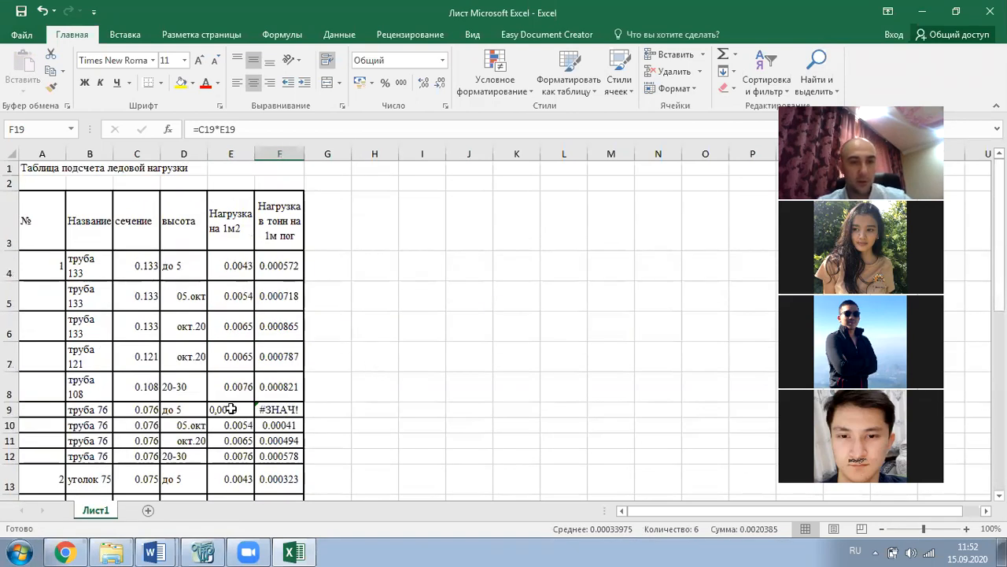
{"action": "left_click", "coordinate": [230, 409]}
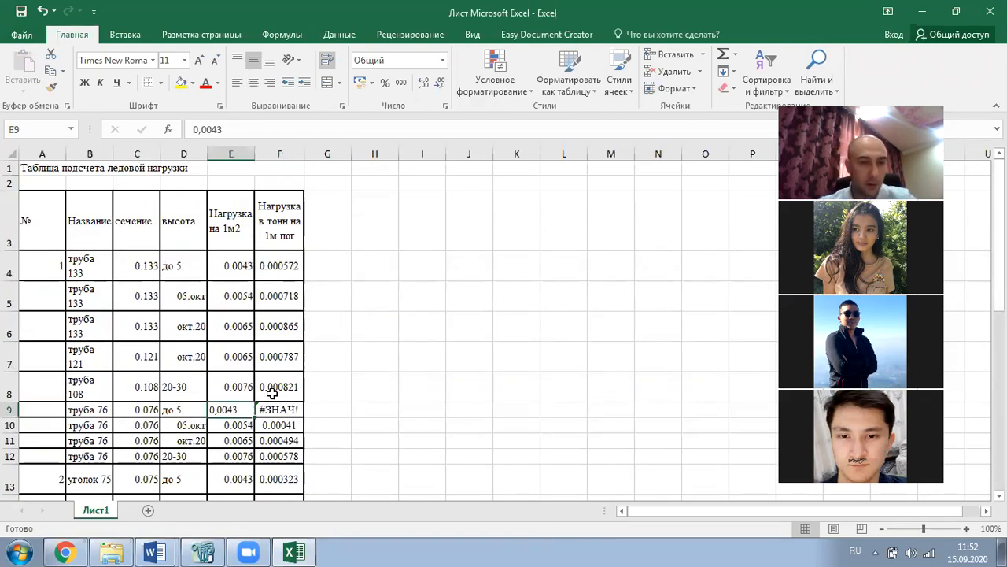
{"action": "left_click", "coordinate": [246, 262]}
{"action": "key", "text": "ctrl+c"}
{"action": "left_click", "coordinate": [245, 409]}
{"action": "key", "text": "ctrl+v"}
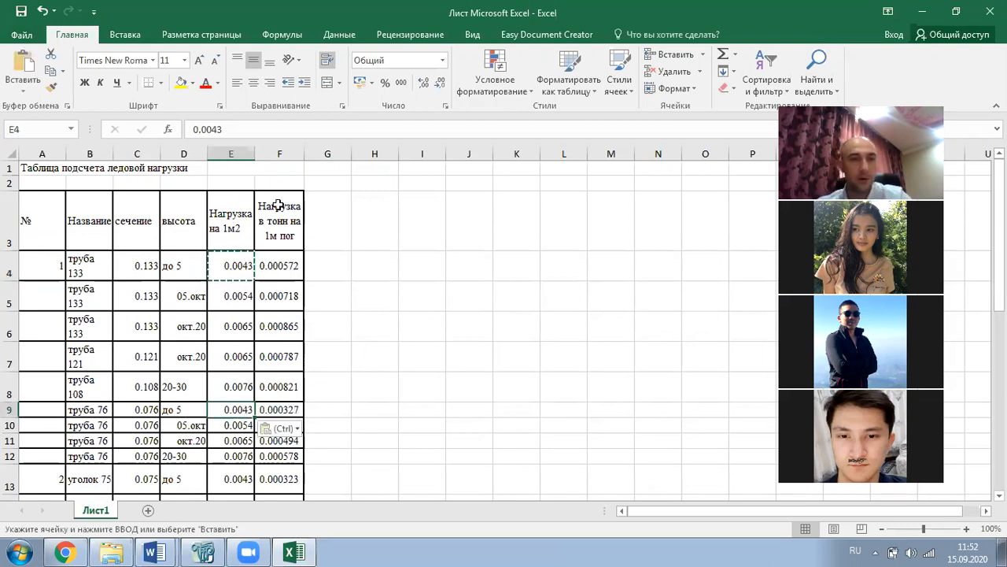
- Copy the calculated loads in F4:F24 and paste them into the last column of Table 13 in the Word document Задание №3 Расчет металлической башни (5)
{"action": "left_click", "coordinate": [354, 259]}
{"action": "left_click_drag", "start_coordinate": [288, 265], "coordinate": [280, 460]}
{"action": "key", "text": "ctrl+c"}
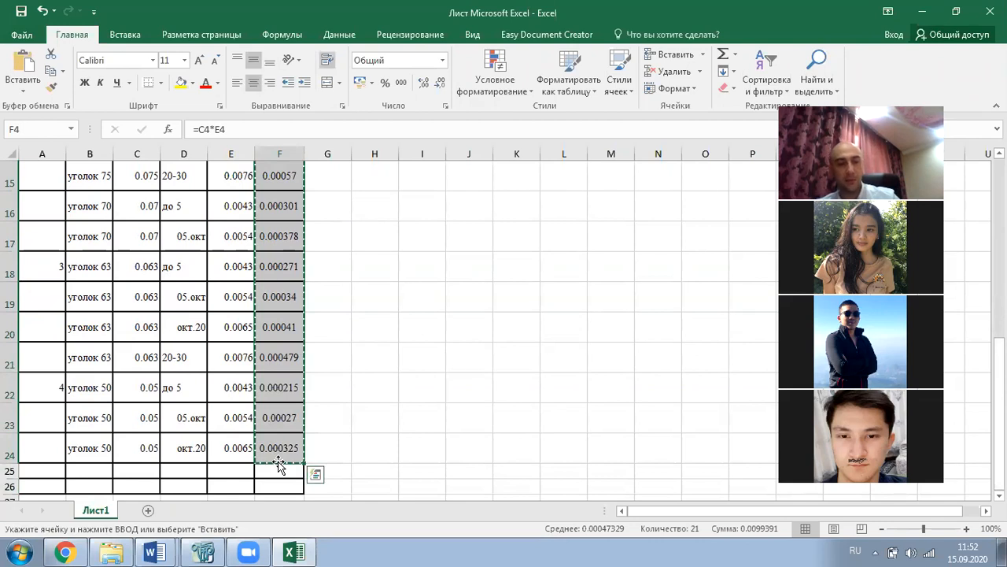
{"action": "key", "text": "alt+Tab"}
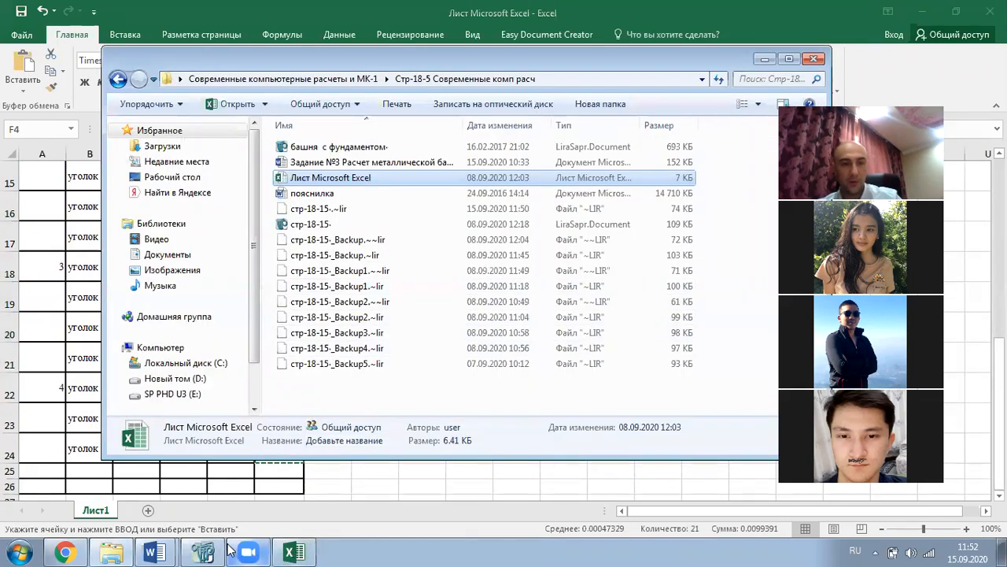
{"action": "left_click", "coordinate": [154, 552]}
{"action": "left_click", "coordinate": [141, 517]}
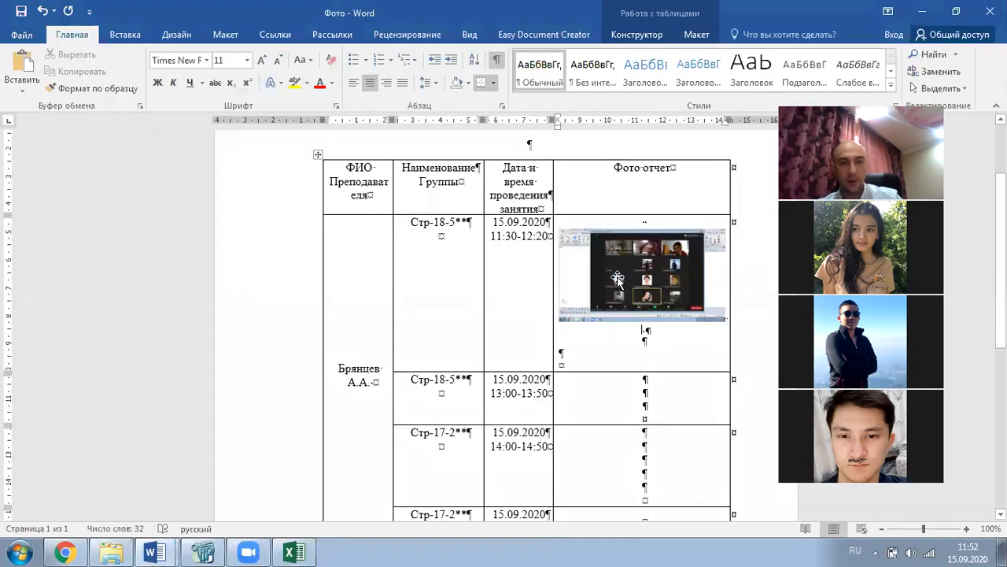
{"action": "left_click", "coordinate": [154, 552]}
{"action": "left_click", "coordinate": [148, 494]}
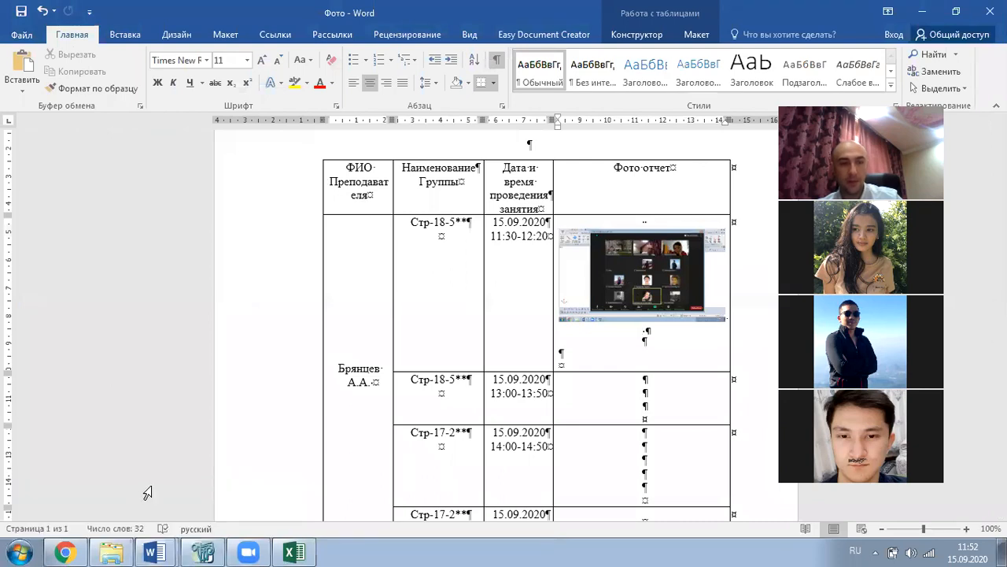
{"action": "scroll", "coordinate": [677, 284], "scroll_direction": "down", "scroll_amount": 3}
{"action": "left_click_drag", "start_coordinate": [707, 394], "coordinate": [749, 383]}
{"action": "scroll", "coordinate": [757, 408], "scroll_direction": "down", "scroll_amount": 8}
{"action": "scroll", "coordinate": [757, 408], "scroll_direction": "down", "scroll_amount": 4}
{"action": "key", "text": "ctrl+v"}
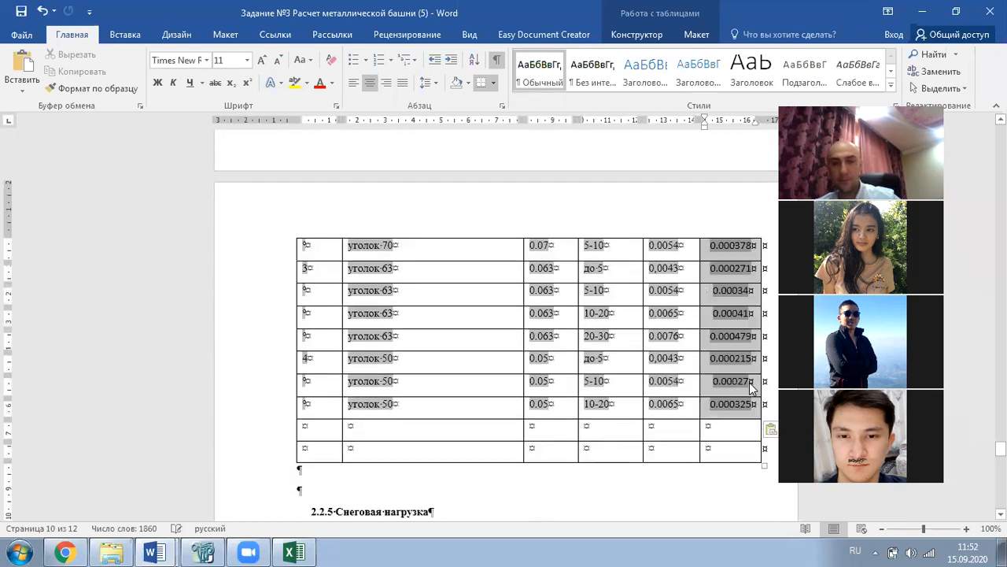
{"action": "left_click", "coordinate": [686, 435]}
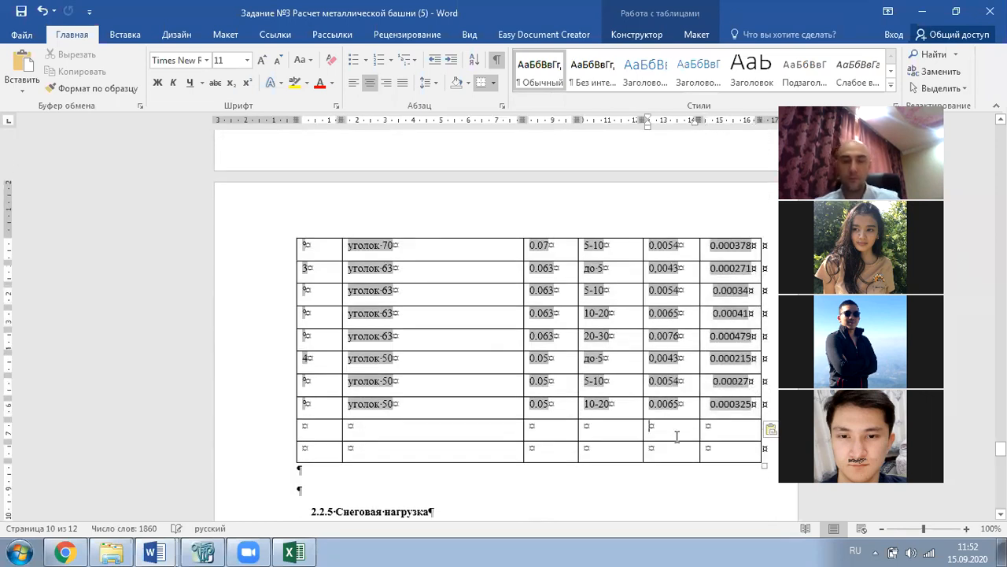
- Review Table 13's load rows and compare its sections with the angle and pipe sizes in the assignment's variant table
{"action": "scroll", "coordinate": [469, 342], "scroll_direction": "up", "scroll_amount": 8}
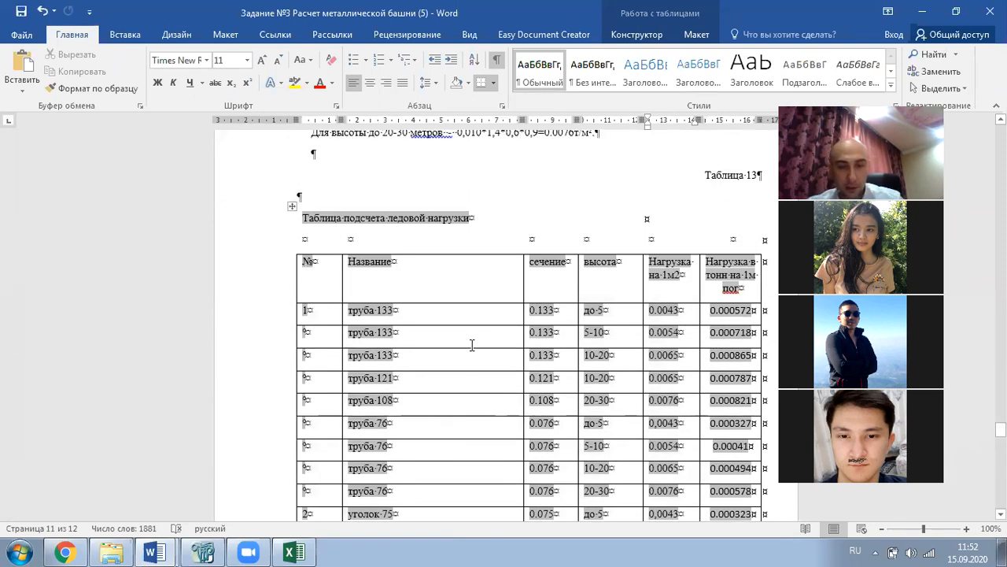
{"action": "scroll", "coordinate": [472, 345], "scroll_direction": "down", "scroll_amount": 1}
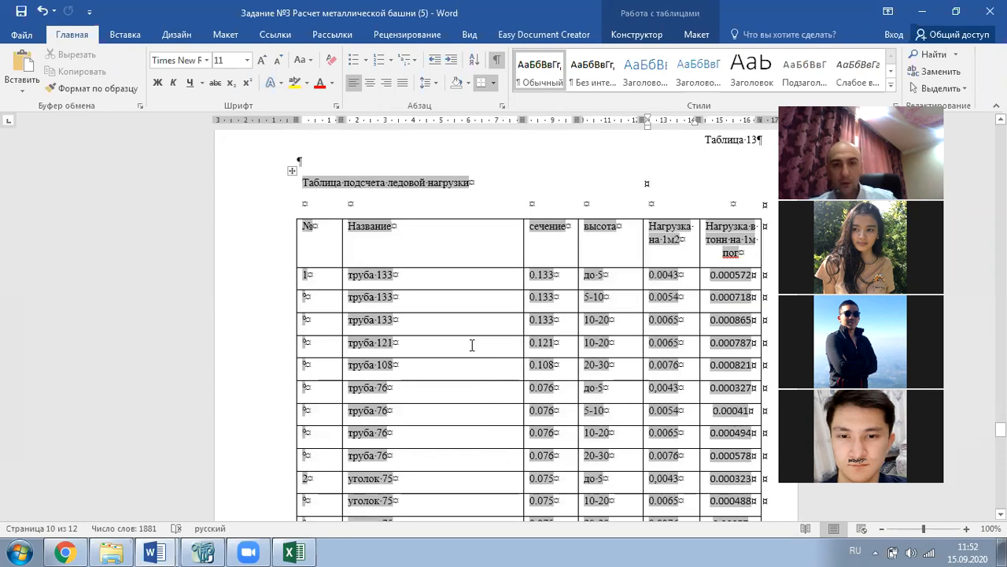
{"action": "scroll", "coordinate": [473, 345], "scroll_direction": "down", "scroll_amount": 2}
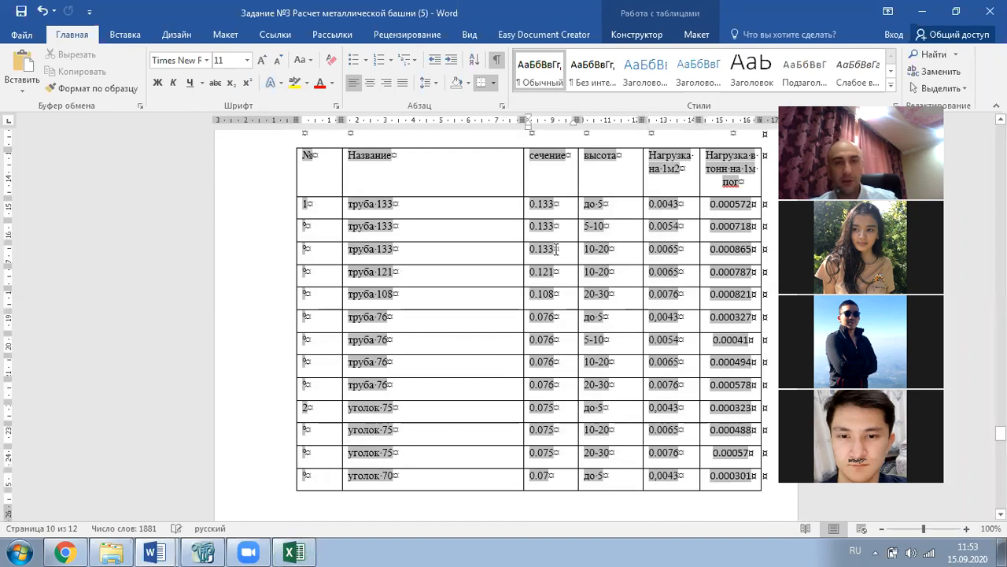
{"action": "scroll", "coordinate": [556, 228], "scroll_direction": "up", "scroll_amount": 1}
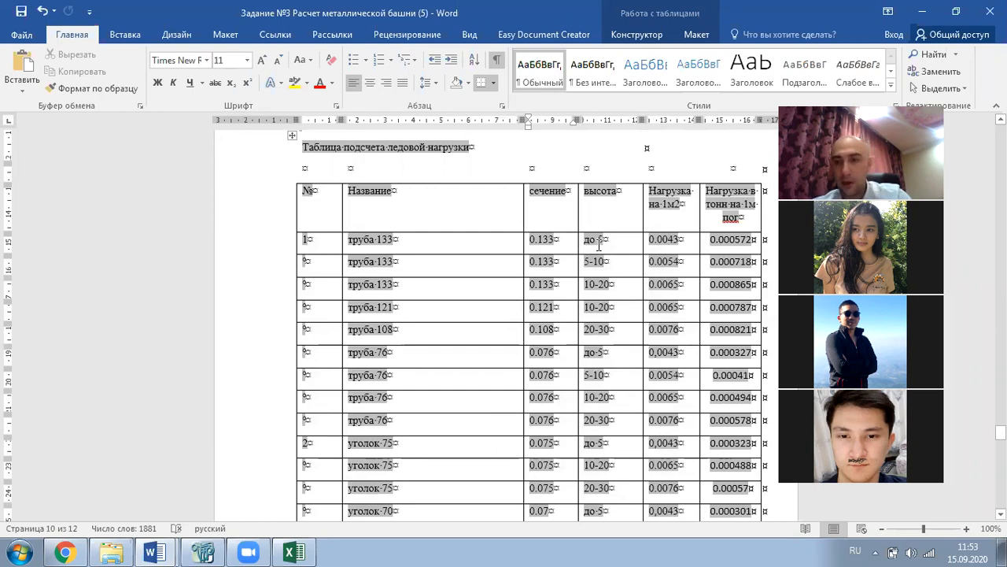
{"action": "scroll", "coordinate": [599, 244], "scroll_direction": "up", "scroll_amount": 15}
{"action": "scroll", "coordinate": [960, 216], "scroll_direction": "up", "scroll_amount": 20}
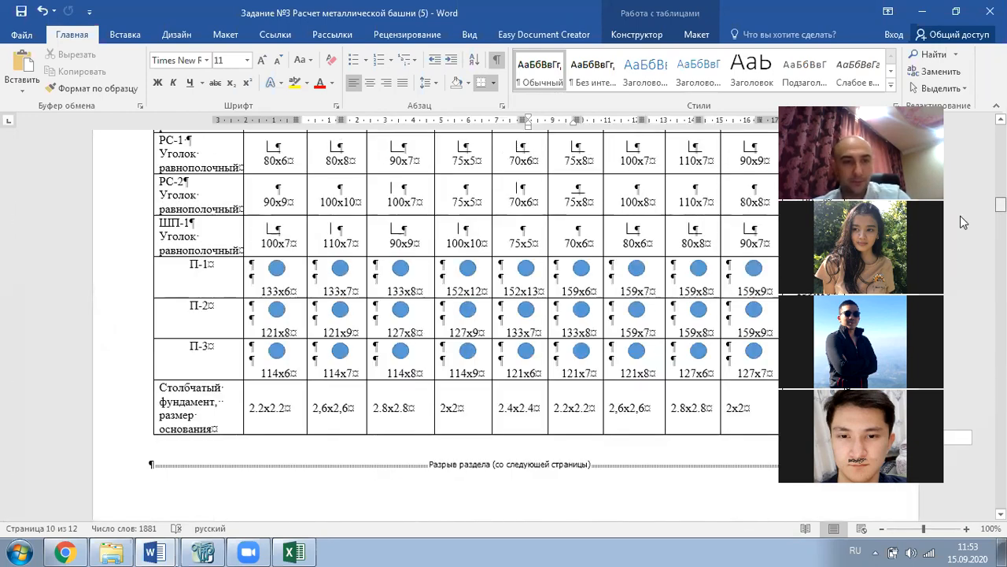
{"action": "scroll", "coordinate": [960, 215], "scroll_direction": "up", "scroll_amount": 2}
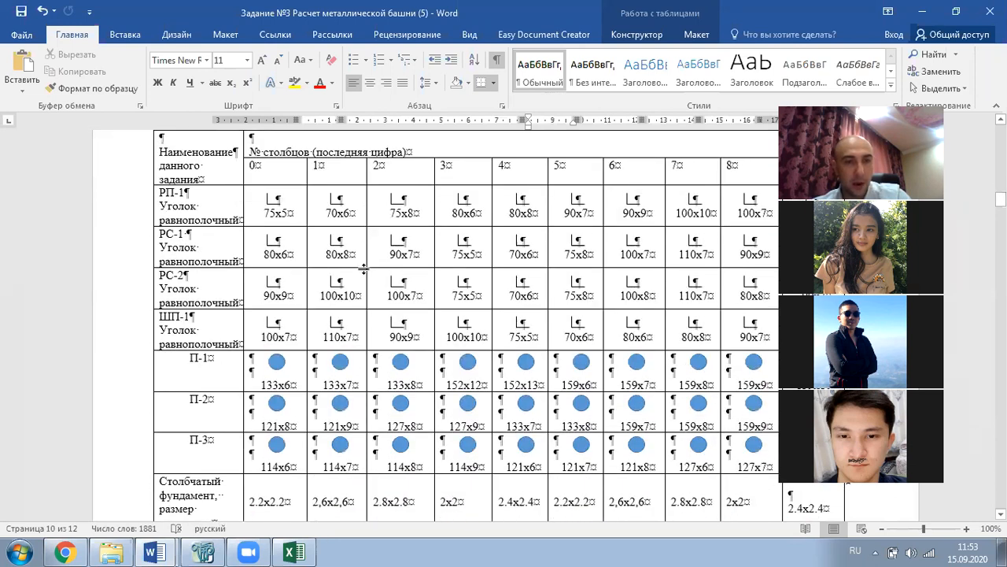
{"action": "scroll", "coordinate": [364, 269], "scroll_direction": "down", "scroll_amount": 1}
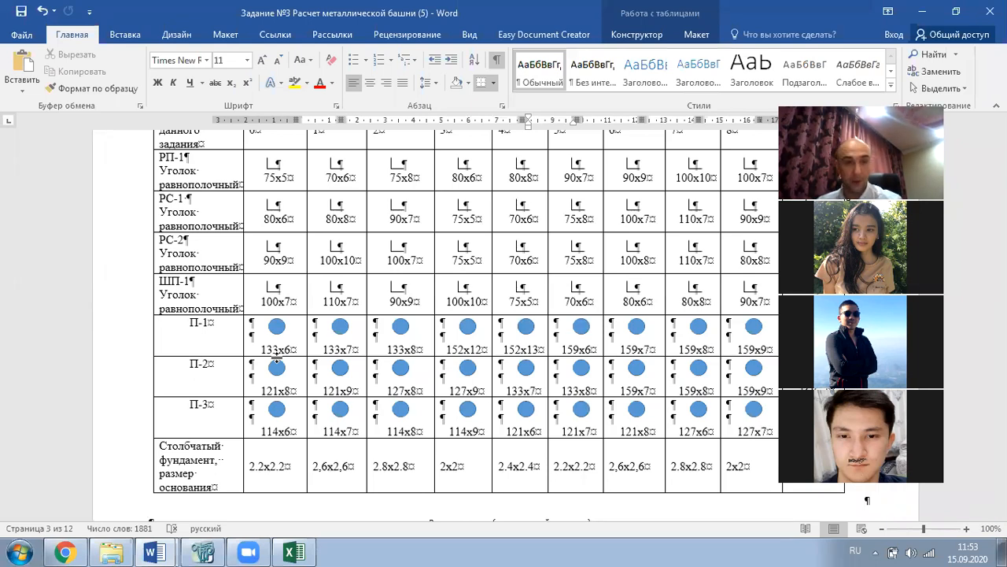
{"action": "scroll", "coordinate": [277, 359], "scroll_direction": "up", "scroll_amount": 1}
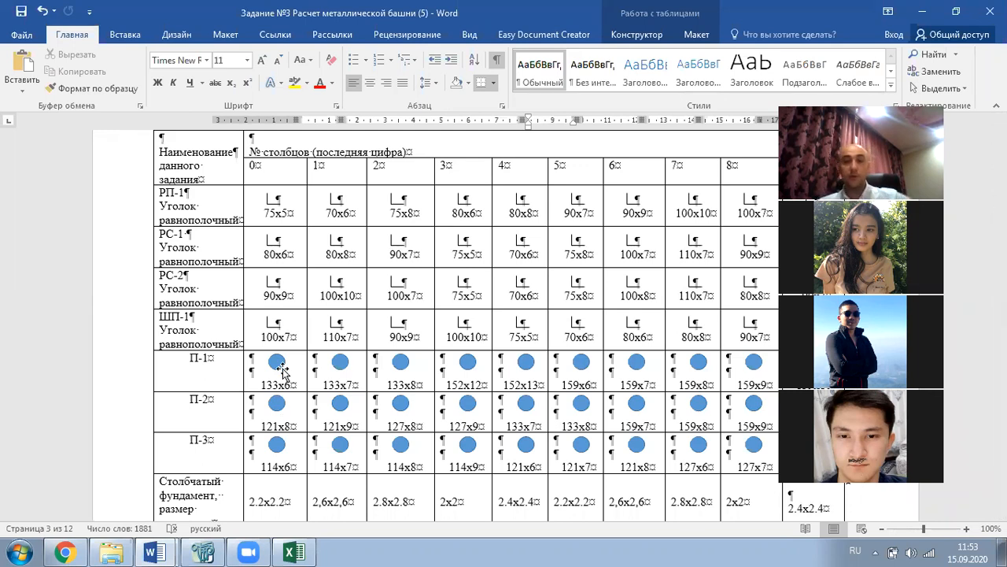
- Switch back to the Excel workbook and set the section of труба 108 in cell C8 to 0.114
{"action": "left_click", "coordinate": [293, 551]}
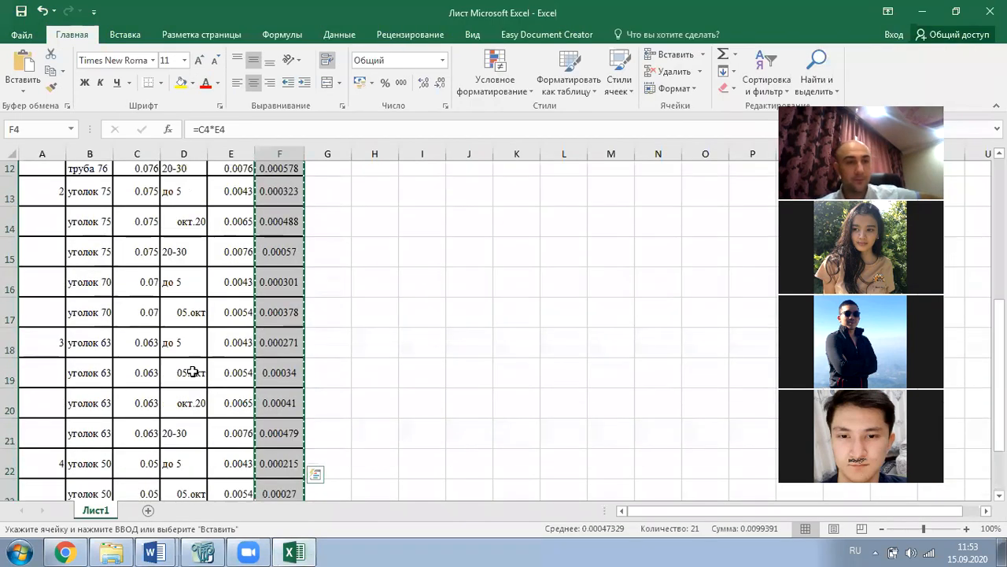
{"action": "scroll", "coordinate": [192, 372], "scroll_direction": "up", "scroll_amount": 4}
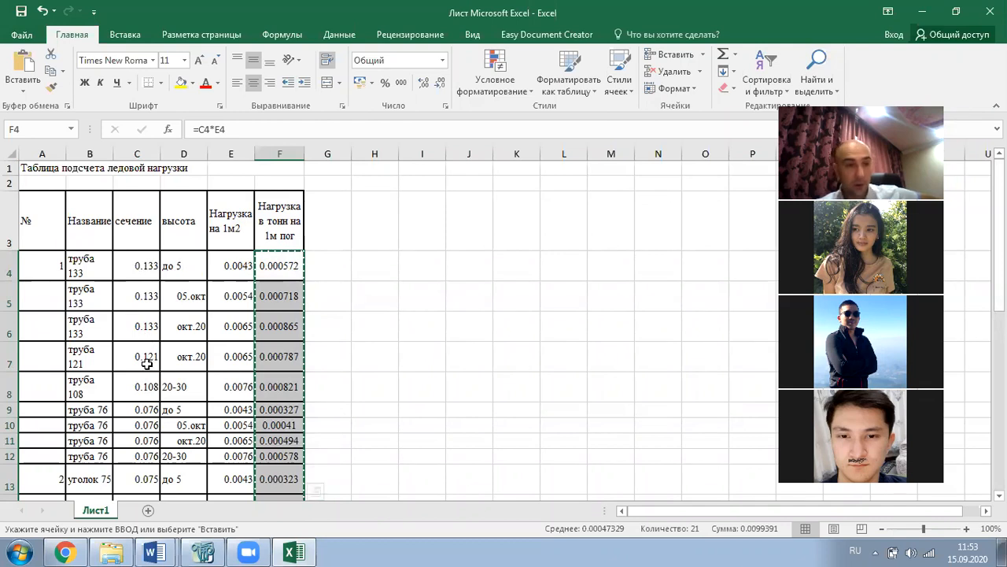
{"action": "left_click", "coordinate": [143, 386]}
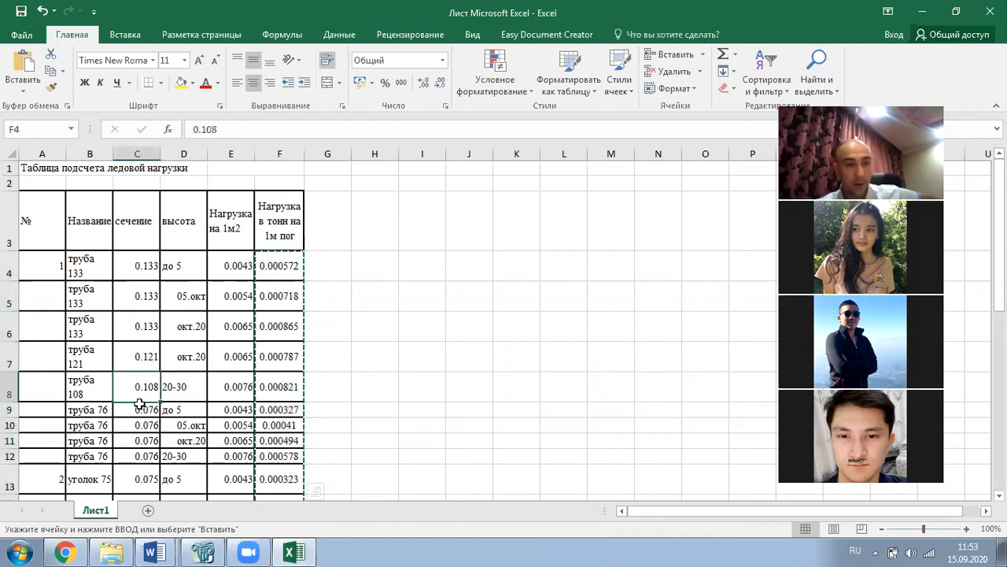
{"action": "left_click", "coordinate": [216, 129]}
{"action": "left_click_drag", "start_coordinate": [208, 128], "coordinate": [207, 128]}
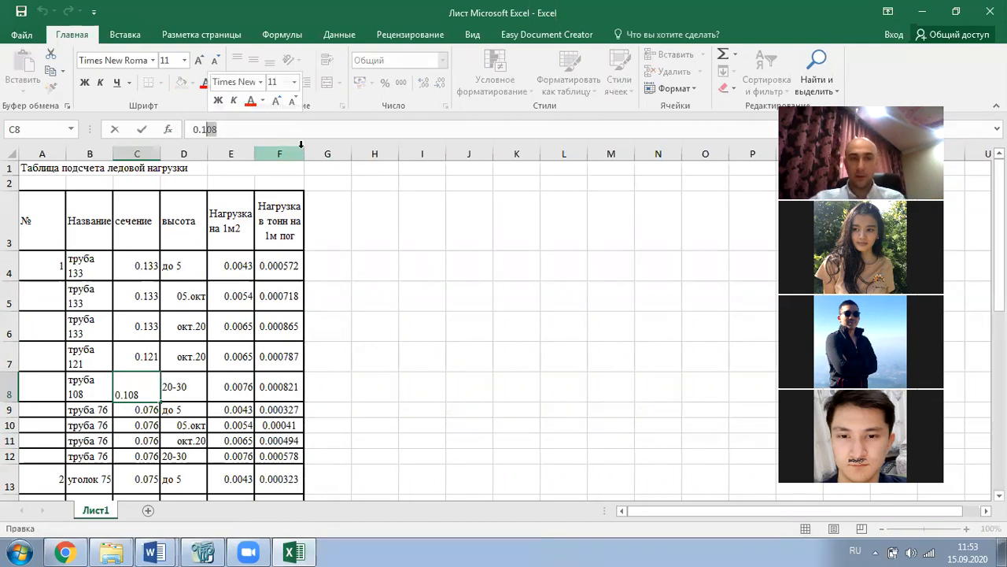
{"action": "type", "text": "14"}
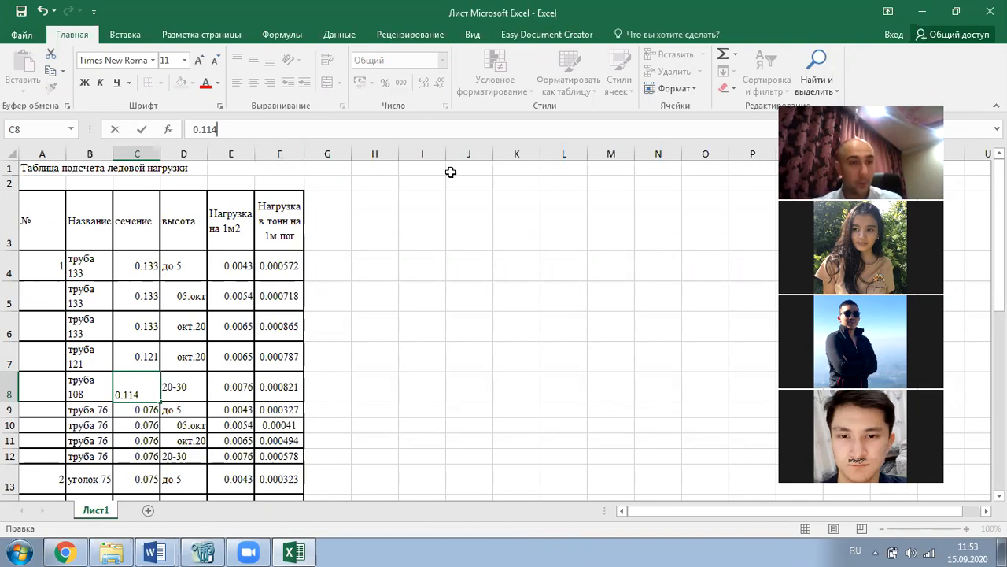
{"action": "left_click", "coordinate": [447, 244]}
{"action": "left_click", "coordinate": [145, 367]}
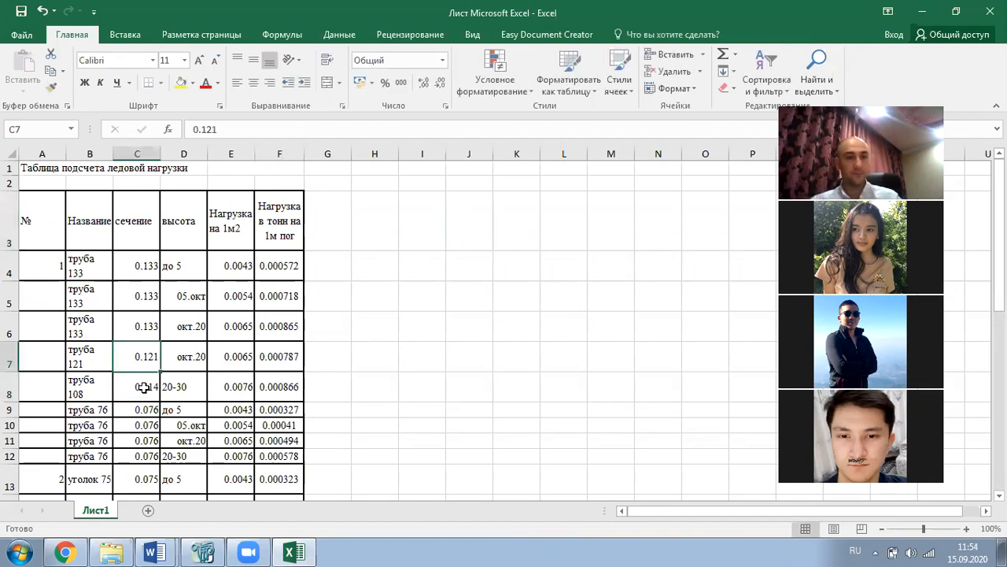
{"action": "left_click", "coordinate": [148, 387]}
- Set the section of the first труба 76 row (до 5) in cell C9 to 0.10
{"action": "scroll", "coordinate": [197, 350], "scroll_direction": "down", "scroll_amount": 1}
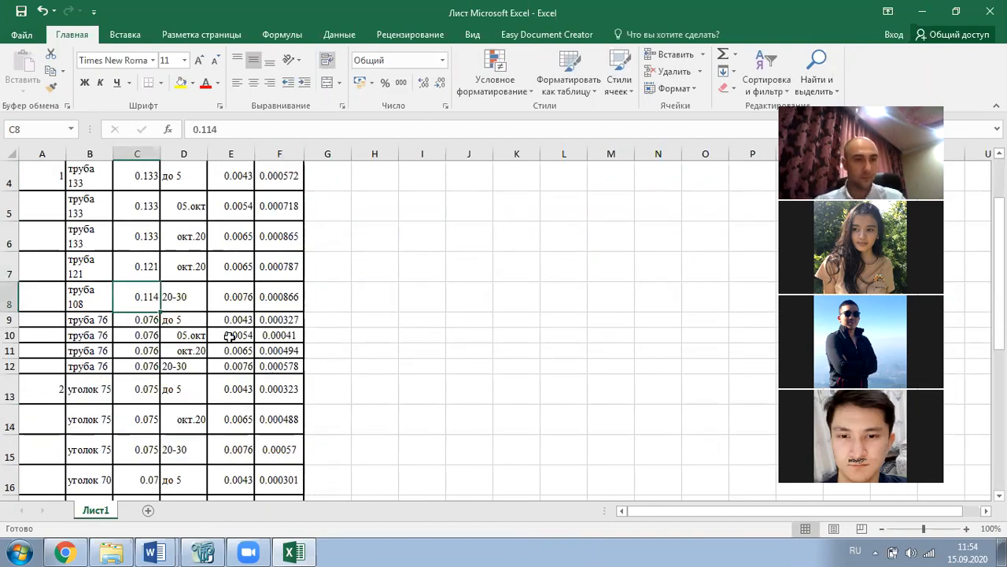
{"action": "scroll", "coordinate": [229, 337], "scroll_direction": "down", "scroll_amount": 1}
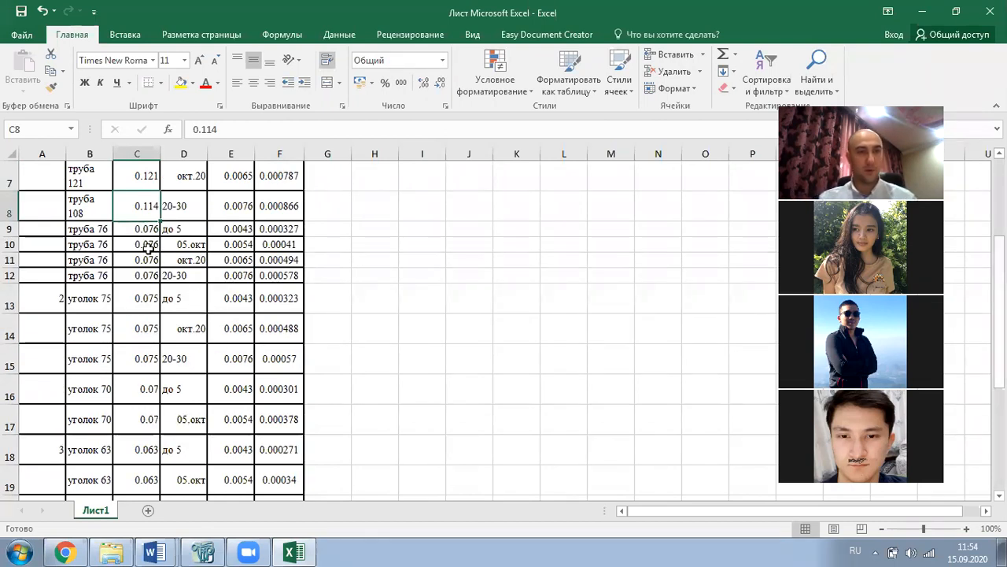
{"action": "scroll", "coordinate": [137, 255], "scroll_direction": "down", "scroll_amount": 3}
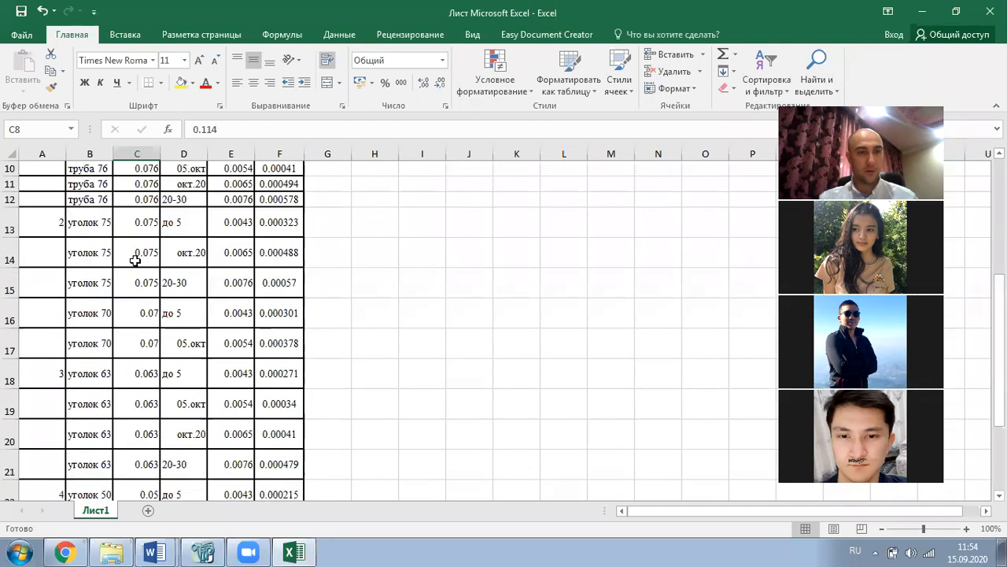
{"action": "scroll", "coordinate": [135, 259], "scroll_direction": "up", "scroll_amount": 3}
{"action": "left_click", "coordinate": [133, 230]}
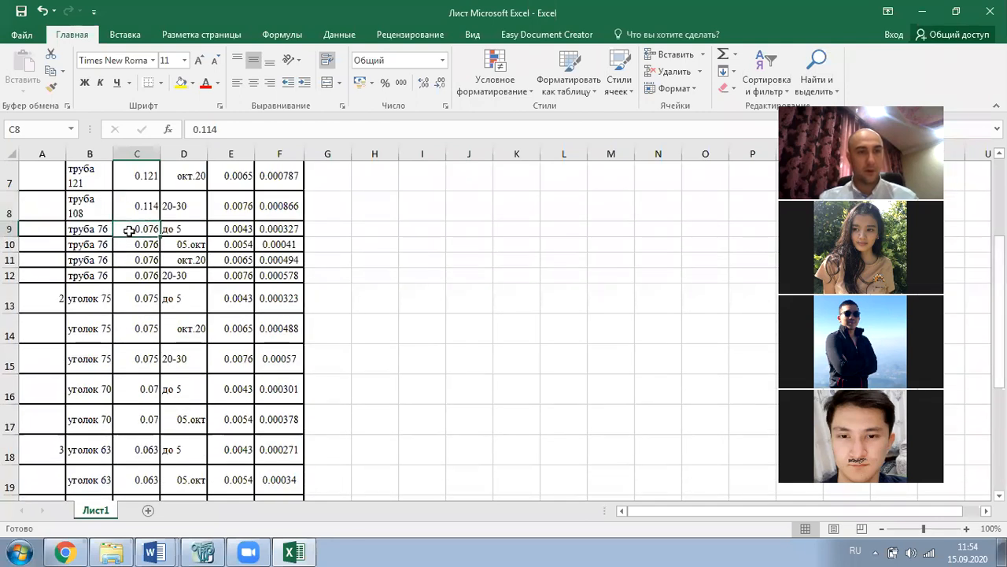
{"action": "left_click", "coordinate": [221, 129]}
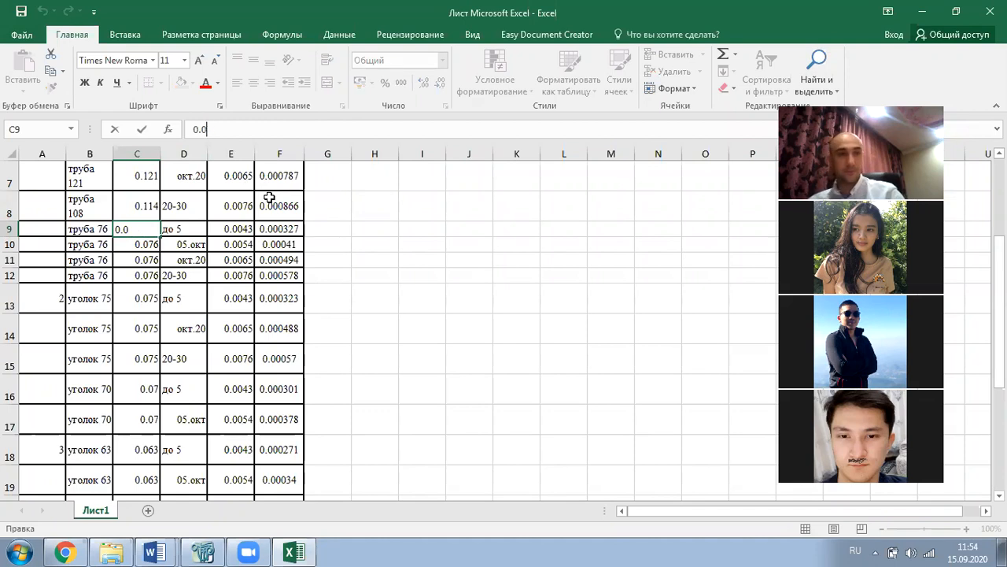
{"action": "type", "text": "0.10"}
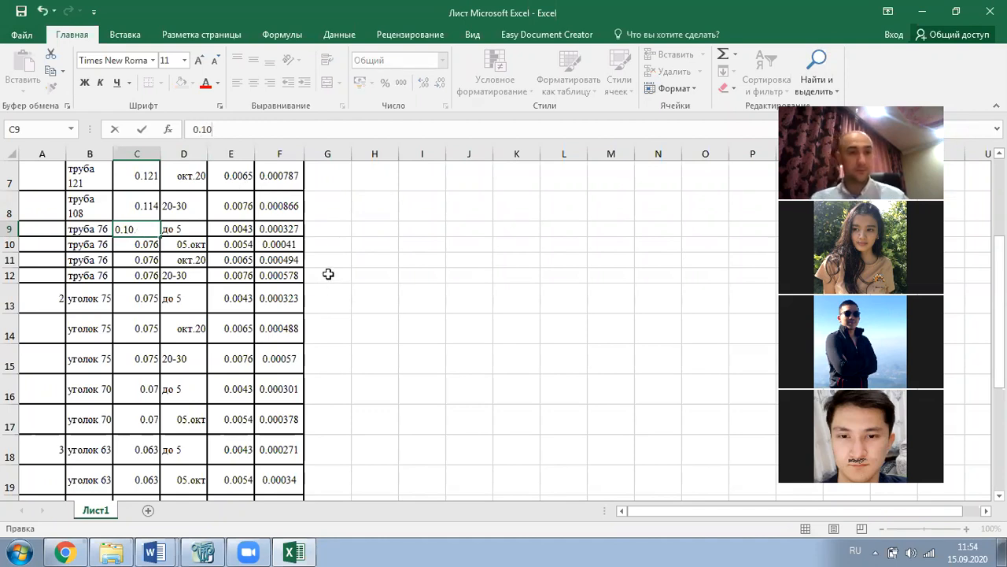
{"action": "left_click", "coordinate": [330, 289]}
- Copy the section value from C9 into the remaining труба 76 rows, C10:C12
{"action": "left_click", "coordinate": [140, 230]}
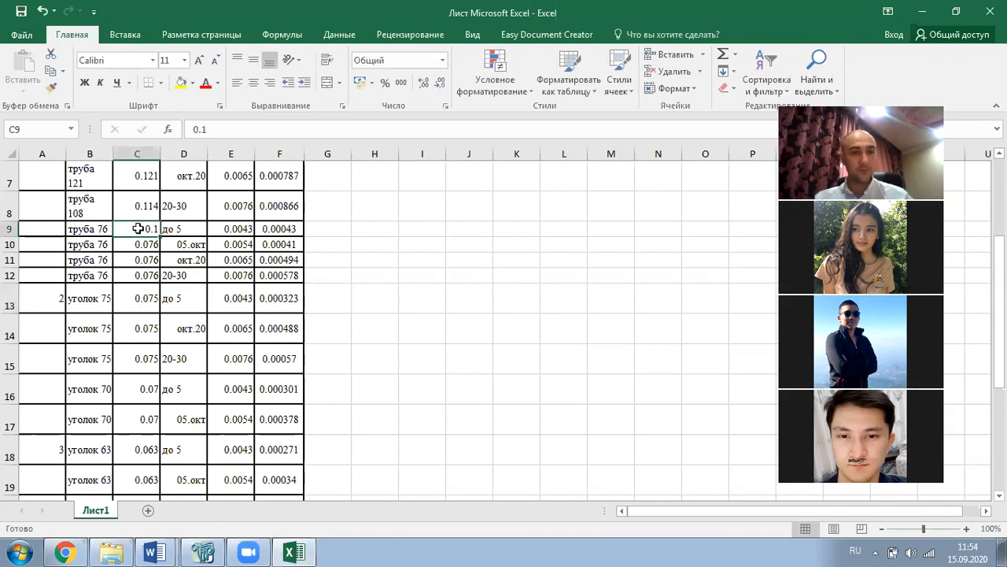
{"action": "key", "text": "ctrl+c"}
{"action": "left_click_drag", "start_coordinate": [139, 244], "coordinate": [139, 273]}
{"action": "key", "text": "ctrl+v"}
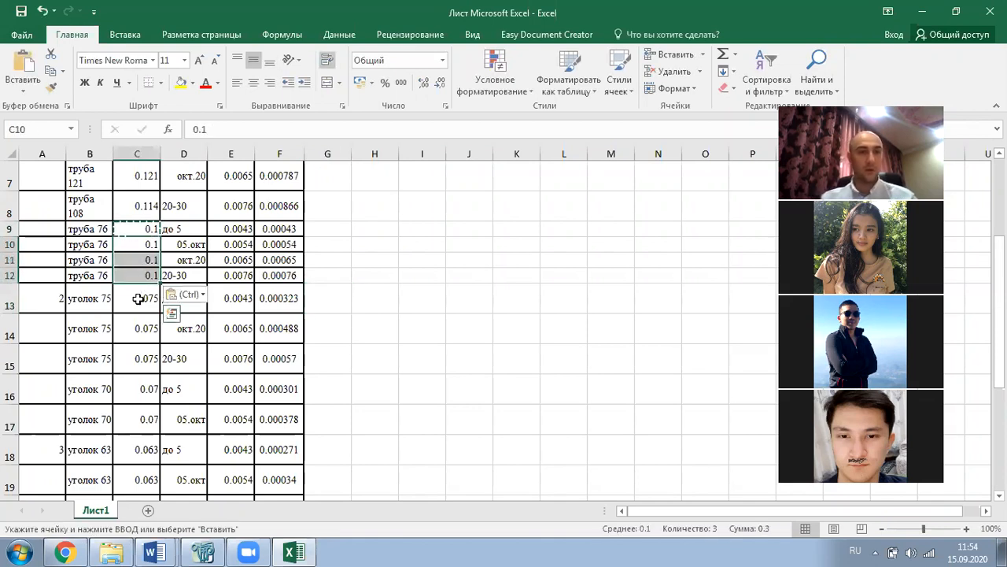
- Set the section of the first уголок 75 row in C13 to 0.09 and copy it into C14:C15
{"action": "left_click", "coordinate": [138, 298]}
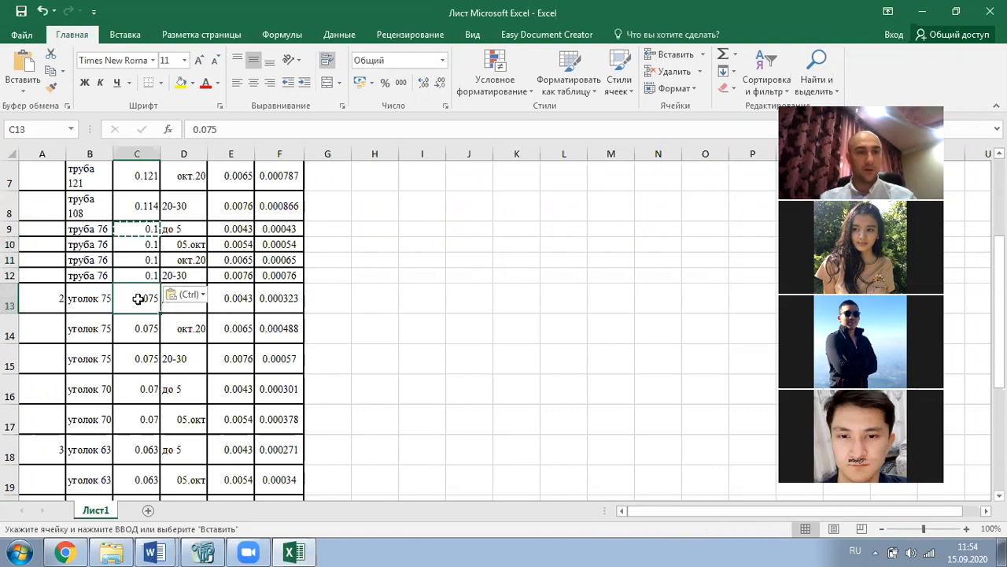
{"action": "left_click", "coordinate": [219, 129]}
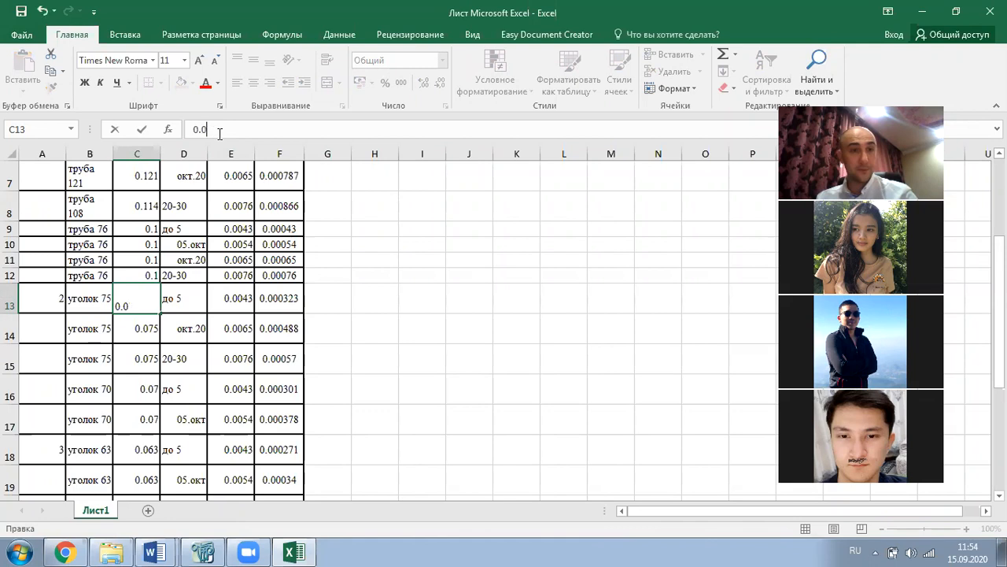
{"action": "left_click", "coordinate": [469, 295]}
{"action": "left_click", "coordinate": [151, 297]}
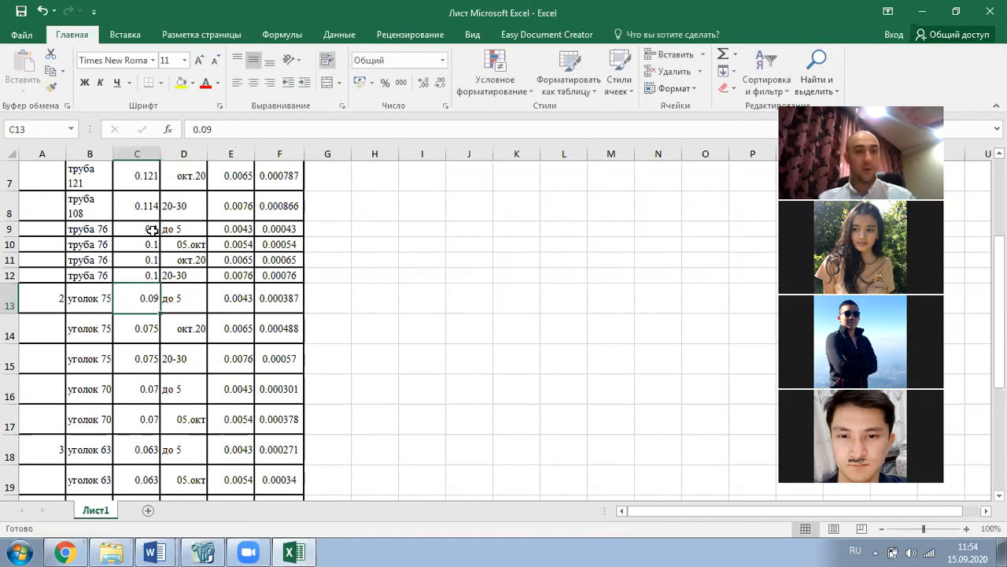
{"action": "key", "text": "ctrl+c"}
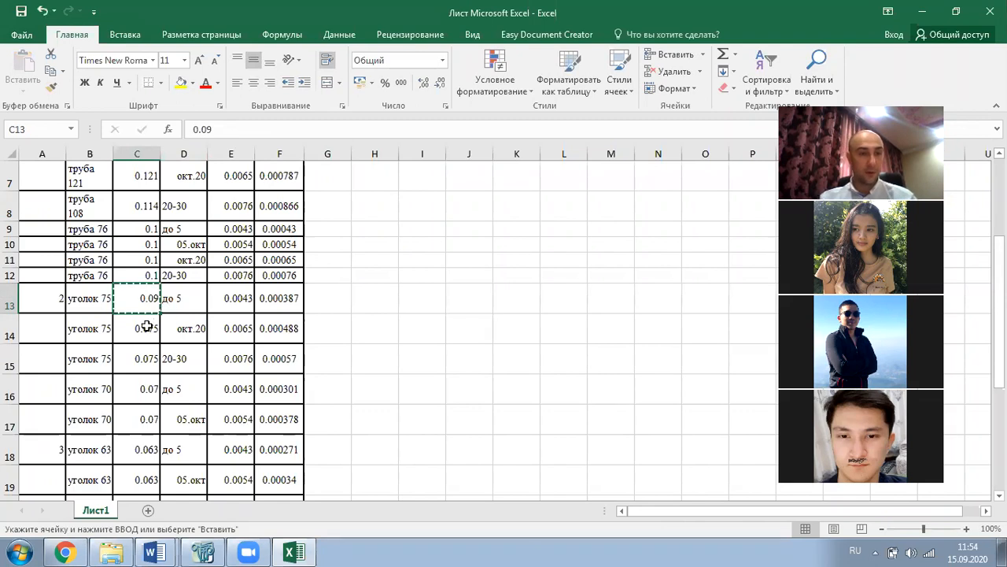
{"action": "left_click_drag", "start_coordinate": [147, 325], "coordinate": [142, 355]}
{"action": "key", "text": "ctrl+v"}
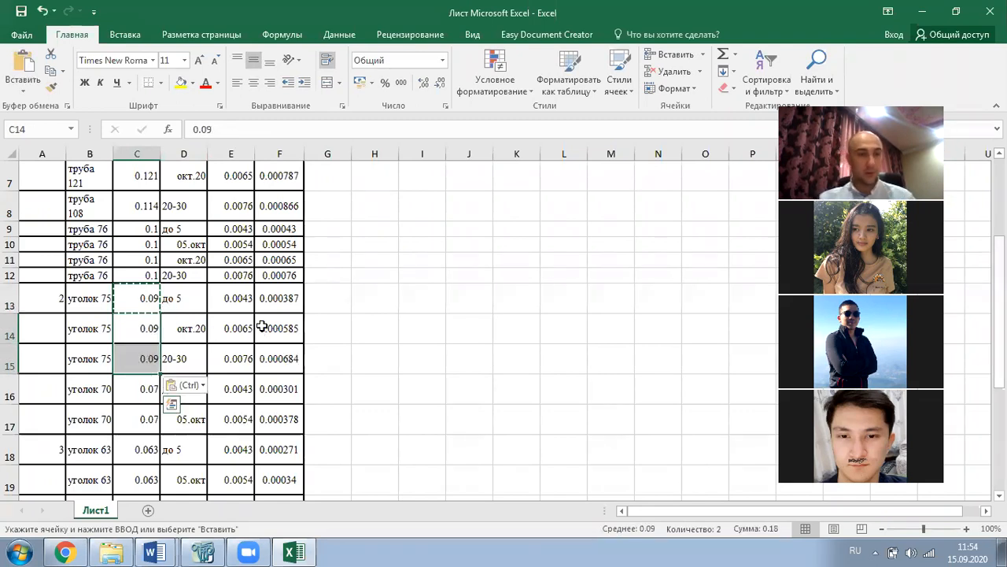
{"action": "key", "text": "Escape"}
- Set the section of the first уголок 70 row in C16 to 0.08 and copy it into C17
{"action": "scroll", "coordinate": [79, 417], "scroll_direction": "down", "scroll_amount": 1}
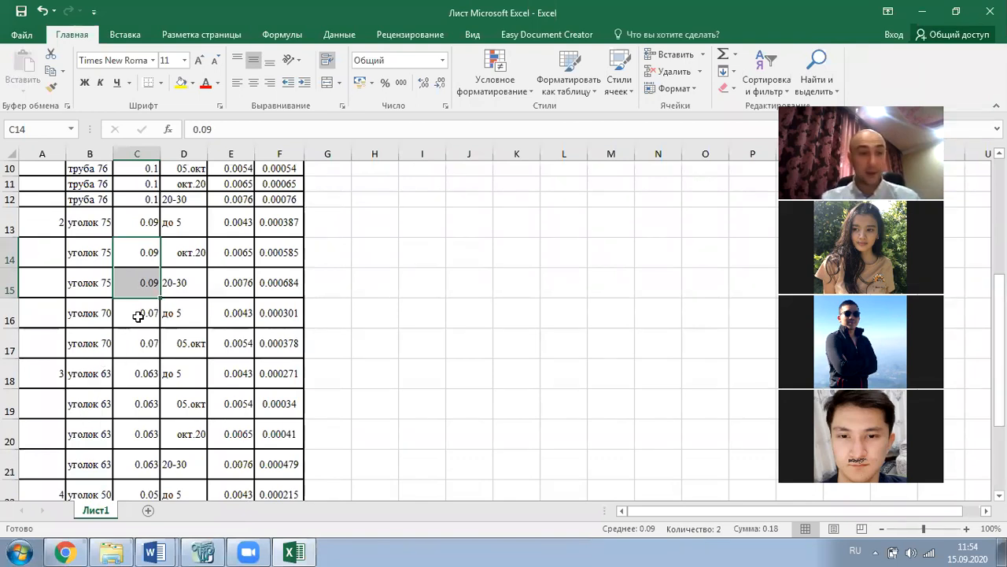
{"action": "double_click", "coordinate": [138, 315]}
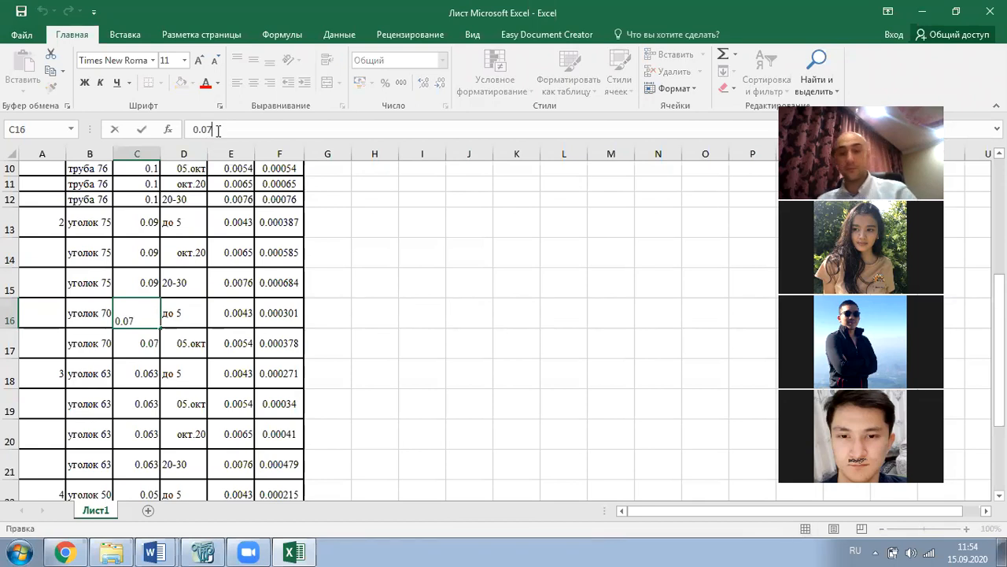
{"action": "left_click", "coordinate": [348, 337]}
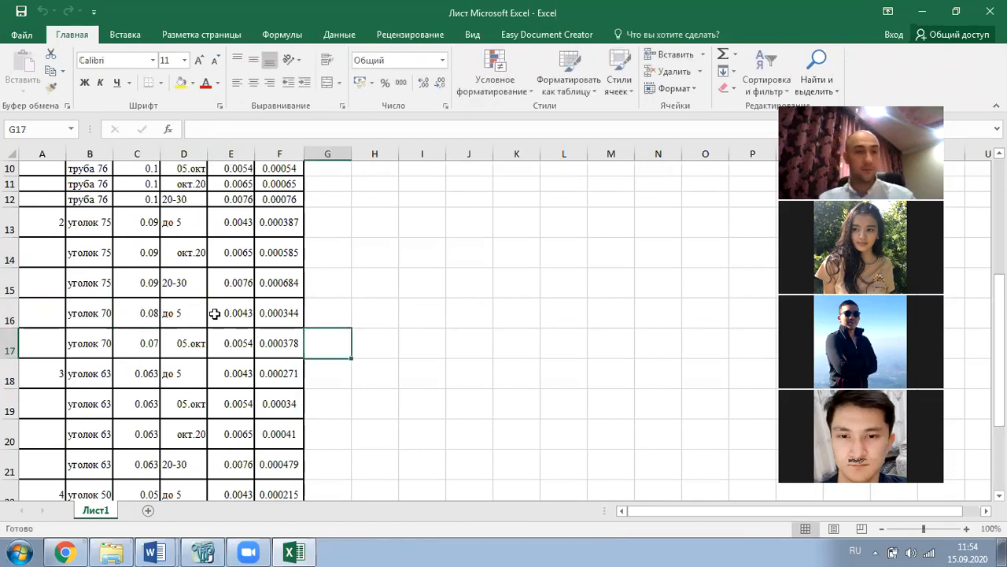
{"action": "left_click", "coordinate": [146, 313]}
{"action": "key", "text": "ctrl+c"}
{"action": "left_click", "coordinate": [144, 343]}
{"action": "key", "text": "ctrl+v"}
- Set the section of the first уголок 63 row (до 5) in cell C18 to 0.075
{"action": "scroll", "coordinate": [182, 346], "scroll_direction": "down", "scroll_amount": 1}
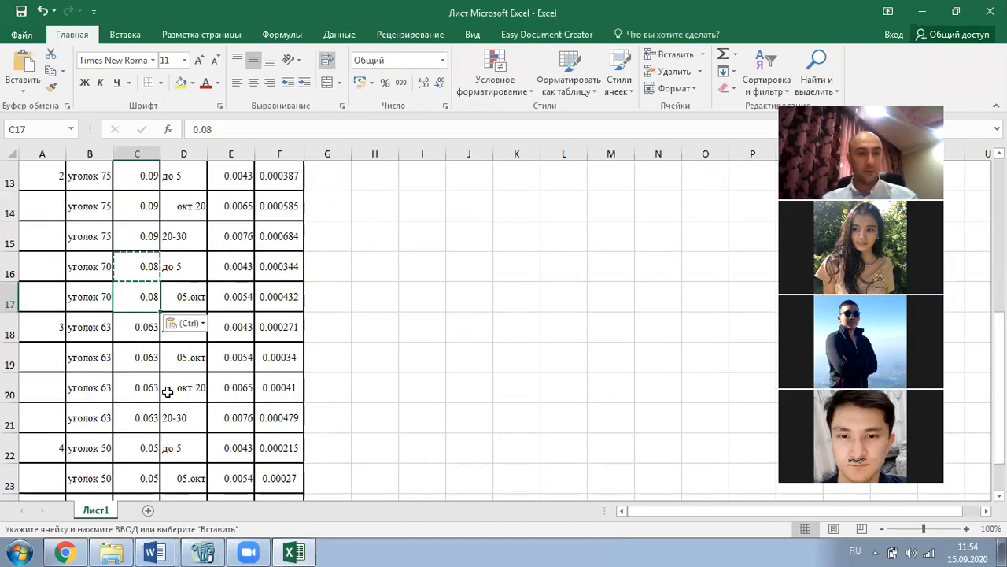
{"action": "left_click", "coordinate": [140, 326]}
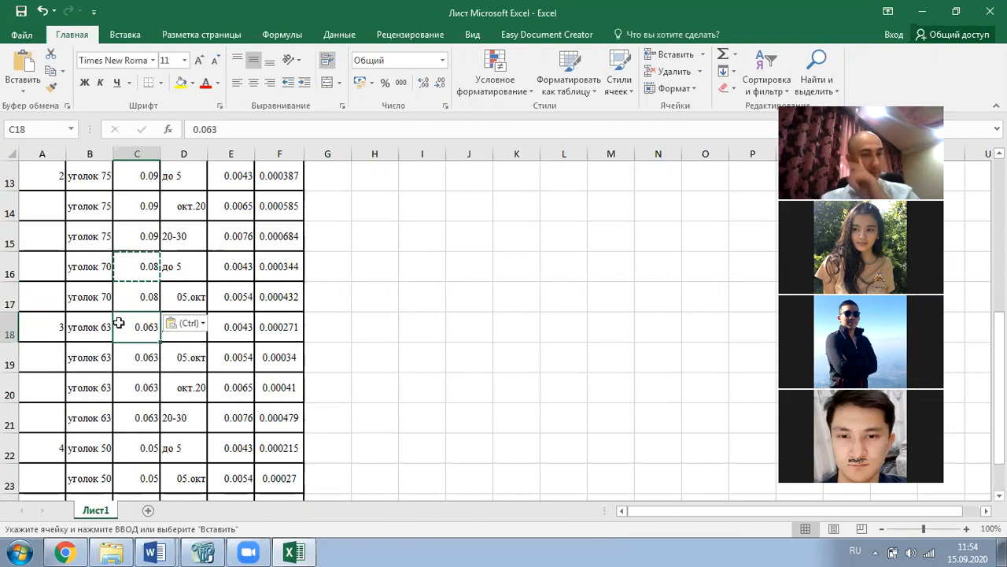
{"action": "left_click", "coordinate": [134, 301]}
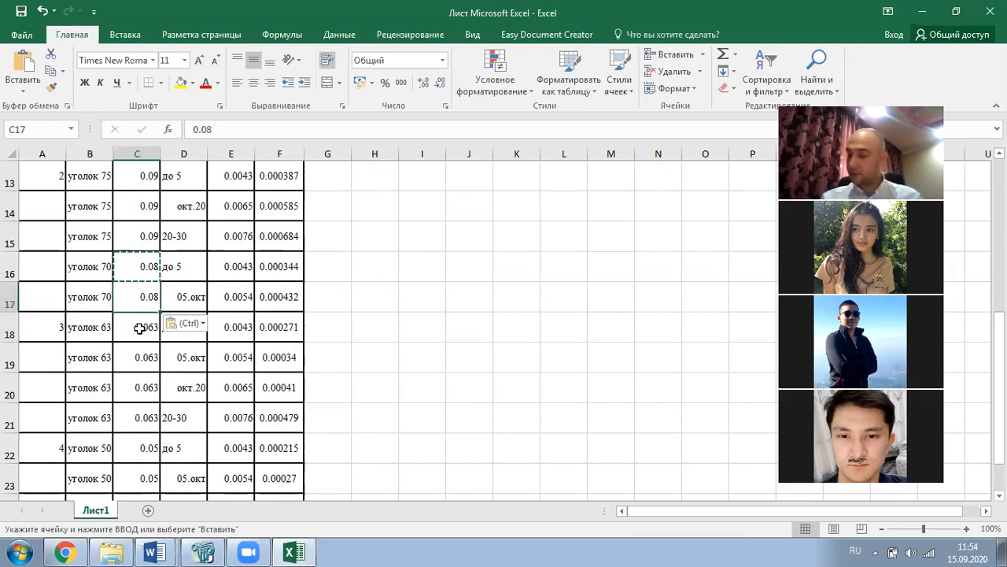
{"action": "left_click", "coordinate": [140, 329]}
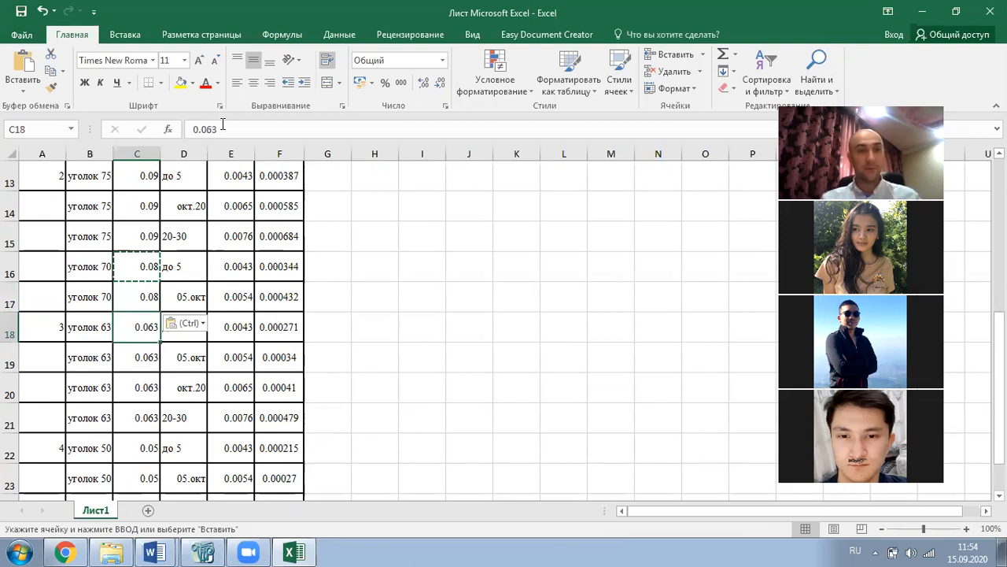
{"action": "left_click", "coordinate": [222, 128]}
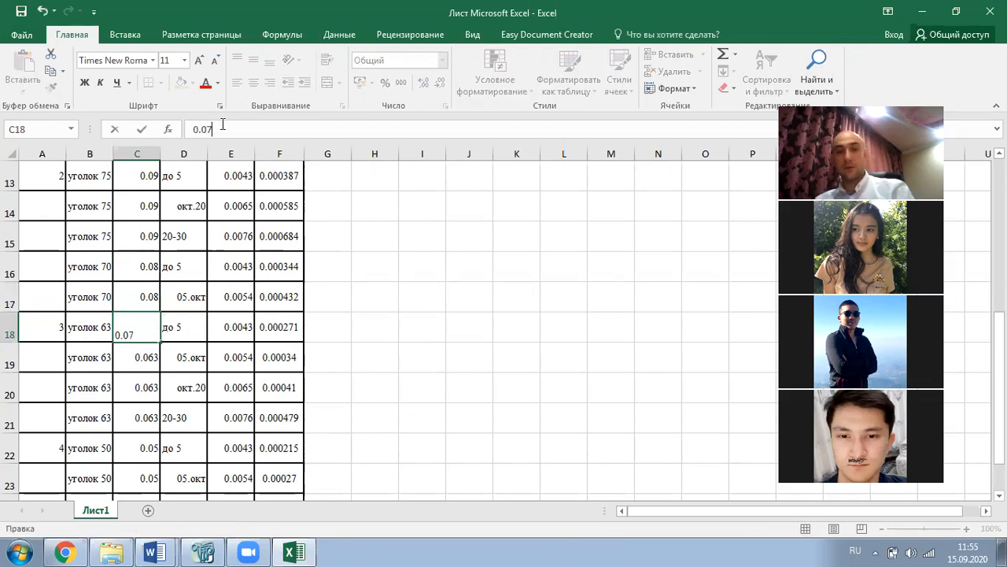
{"action": "left_click", "coordinate": [530, 370]}
- Copy the section value from C18 into the remaining уголок 63 rows, C19:C21
{"action": "left_click", "coordinate": [140, 328]}
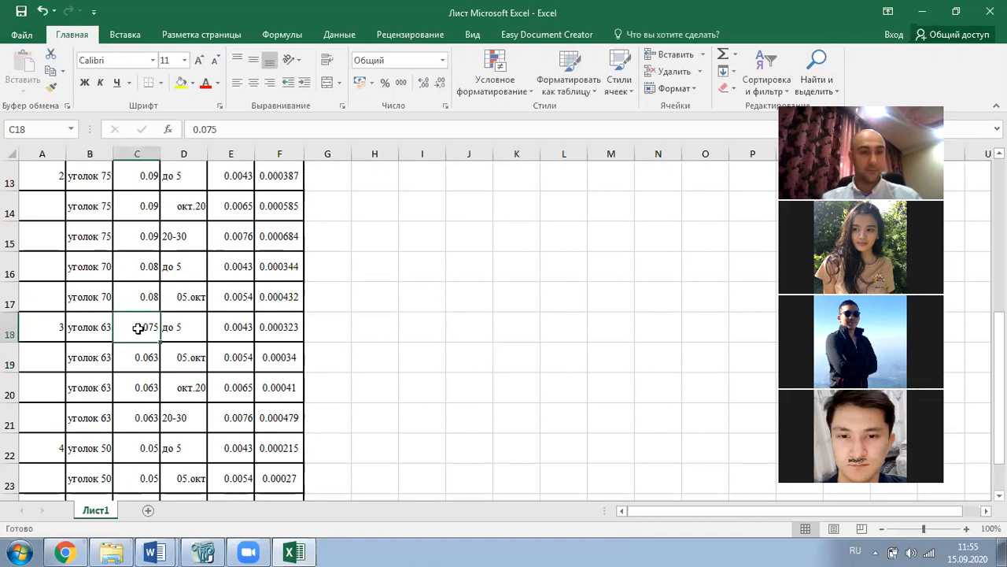
{"action": "key", "text": "ctrl+c"}
{"action": "left_click_drag", "start_coordinate": [141, 356], "coordinate": [136, 414]}
{"action": "key", "text": "ctrl+v"}
{"action": "left_click", "coordinate": [393, 410]}
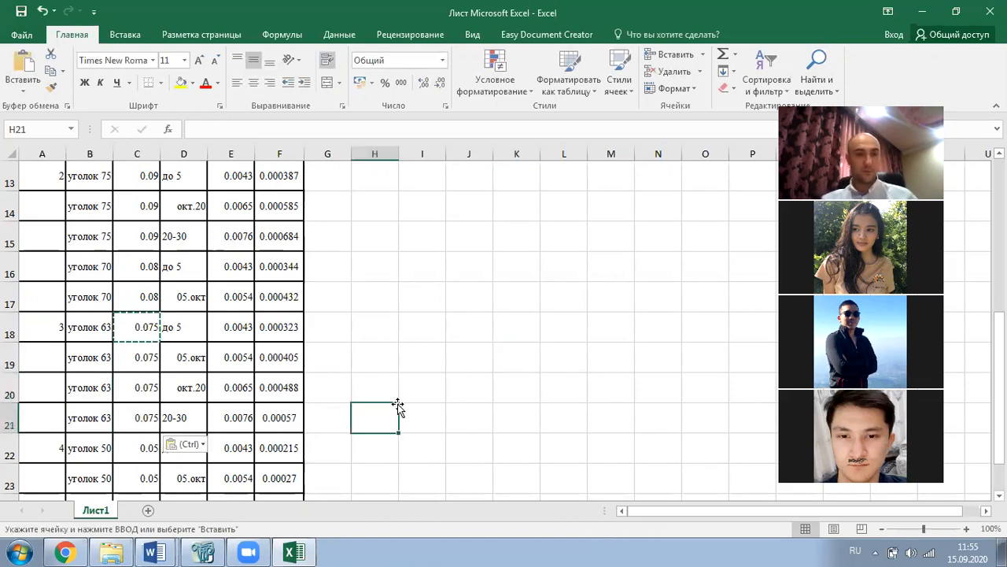
- Clear the уголок 50 rows in B22:F24 and their row number in A22
{"action": "scroll", "coordinate": [391, 400], "scroll_direction": "down", "scroll_amount": 1}
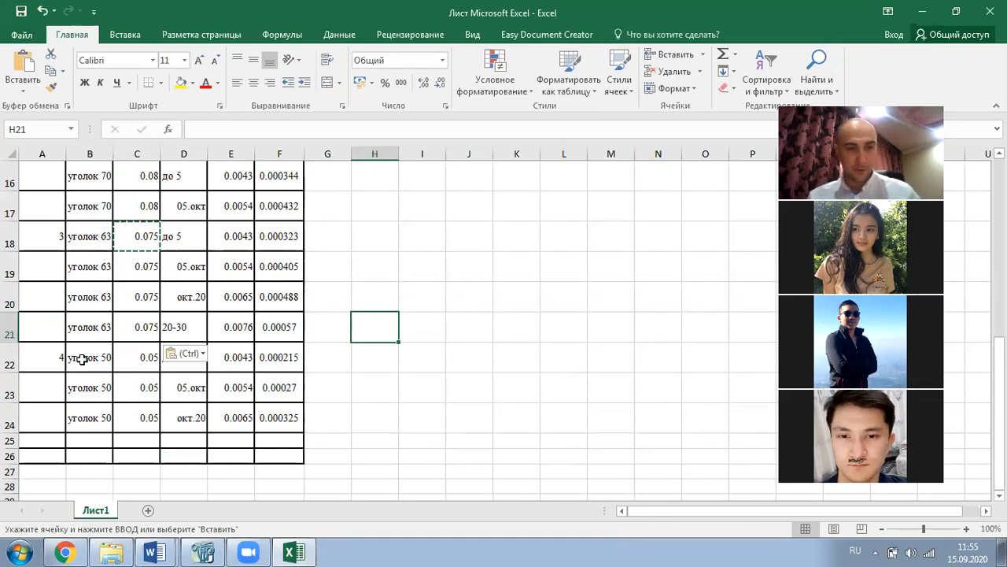
{"action": "left_click_drag", "start_coordinate": [83, 359], "coordinate": [270, 411]}
{"action": "key", "text": "Delete"}
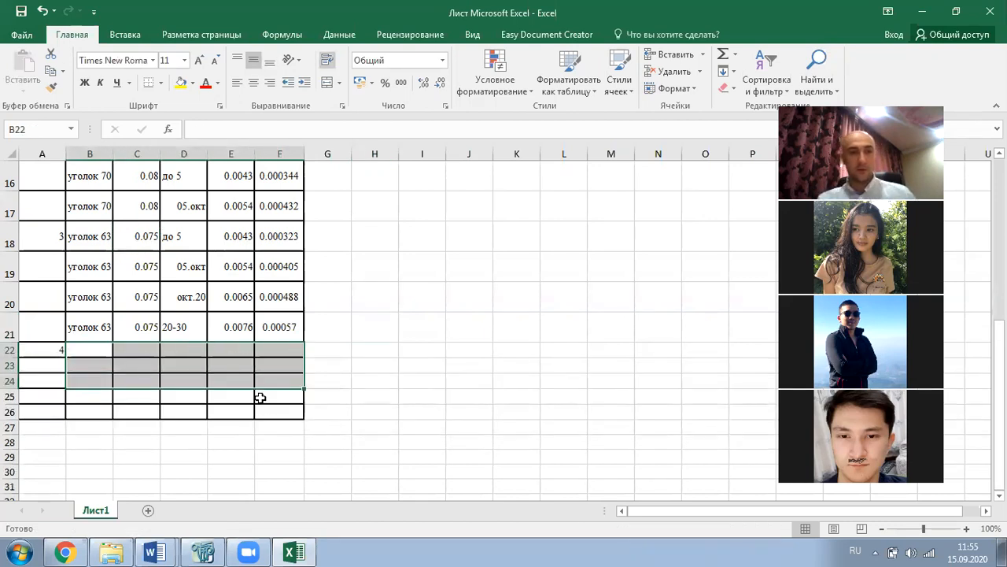
{"action": "scroll", "coordinate": [261, 395], "scroll_direction": "up", "scroll_amount": 1}
{"action": "left_click_drag", "start_coordinate": [55, 460], "coordinate": [58, 446]}
{"action": "left_click", "coordinate": [57, 446]}
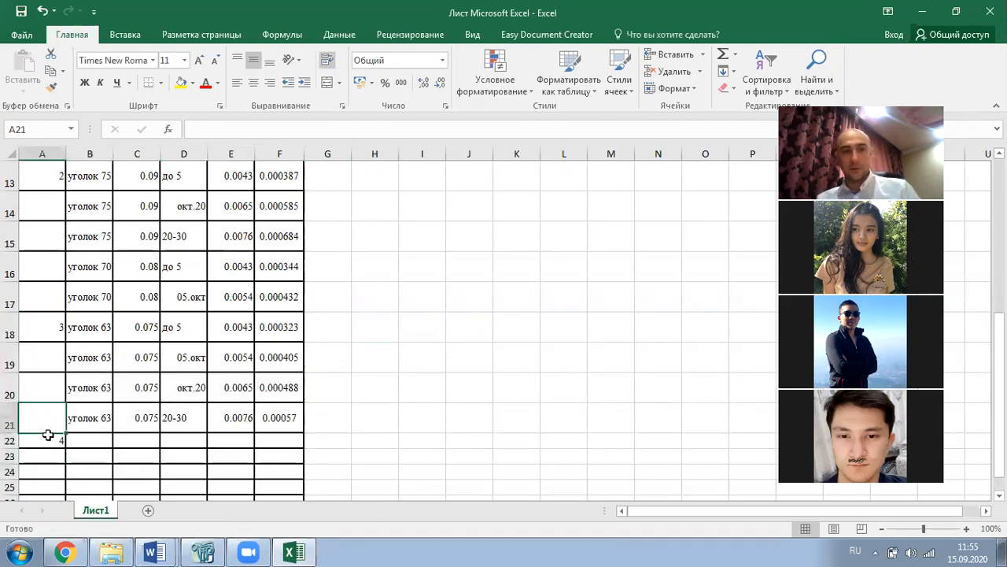
- Copy the updated section values in C4:C21 of the ice-load table
{"action": "scroll", "coordinate": [143, 354], "scroll_direction": "up", "scroll_amount": 2}
{"action": "scroll", "coordinate": [143, 354], "scroll_direction": "up", "scroll_amount": 2}
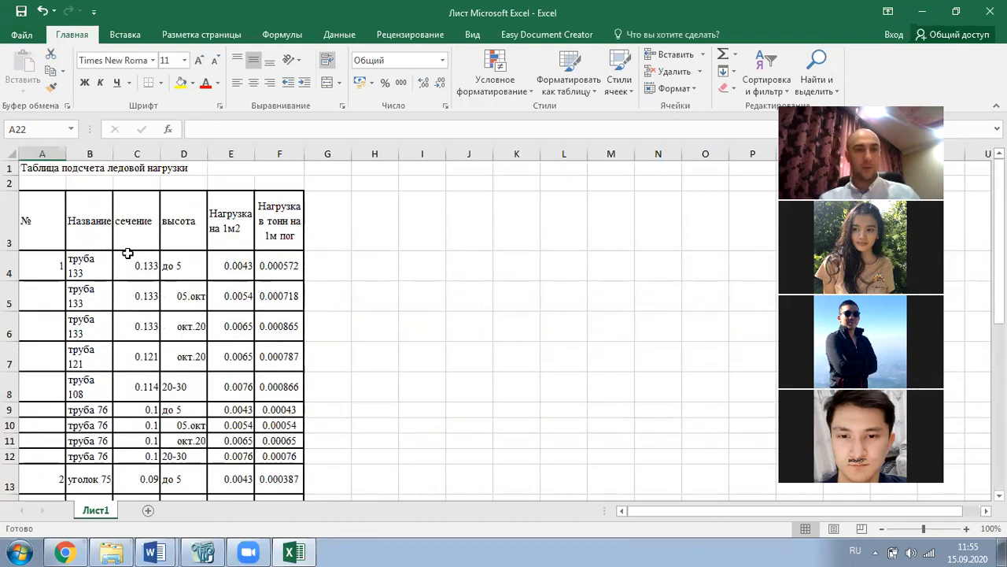
{"action": "left_click_drag", "start_coordinate": [135, 260], "coordinate": [139, 459]}
{"action": "key", "text": "ctrl+c"}
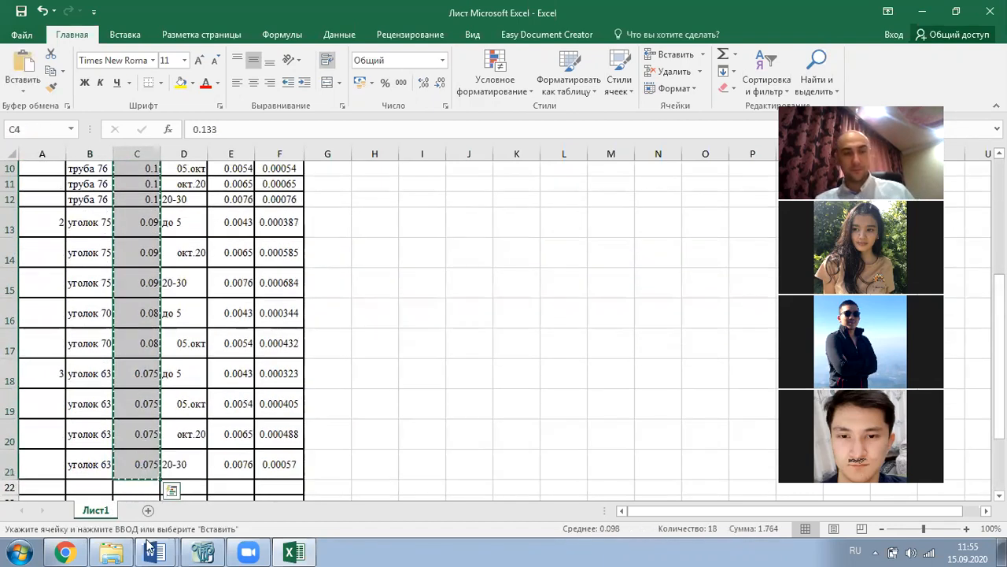
- Switch to the Word assignment document and paste the copied sections over Table 13's сечение values, from the first труба 133 to the last уголок 63 row
{"action": "left_click", "coordinate": [157, 551]}
{"action": "left_click", "coordinate": [150, 494]}
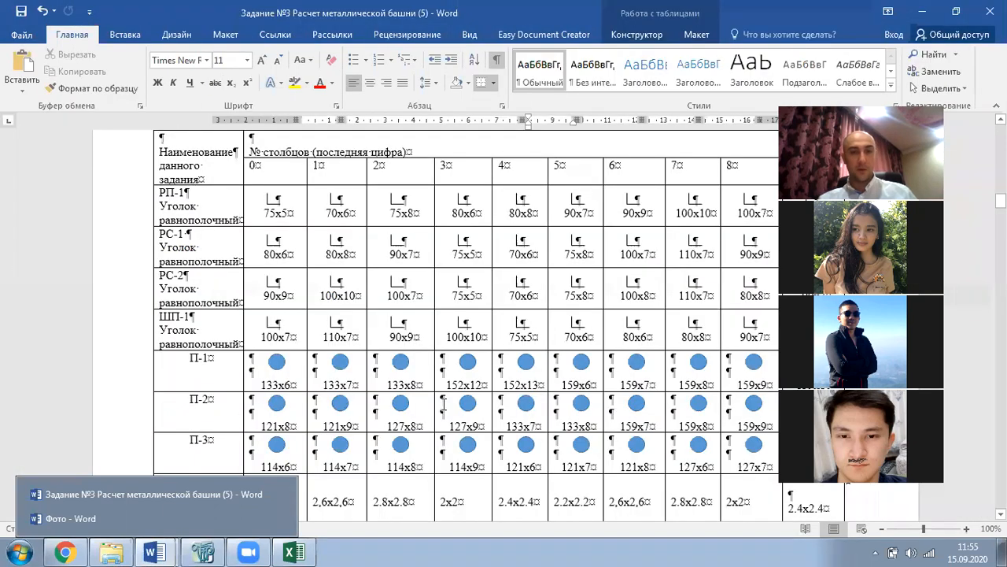
{"action": "scroll", "coordinate": [444, 403], "scroll_direction": "down", "scroll_amount": 20}
{"action": "scroll", "coordinate": [455, 316], "scroll_direction": "down", "scroll_amount": 20}
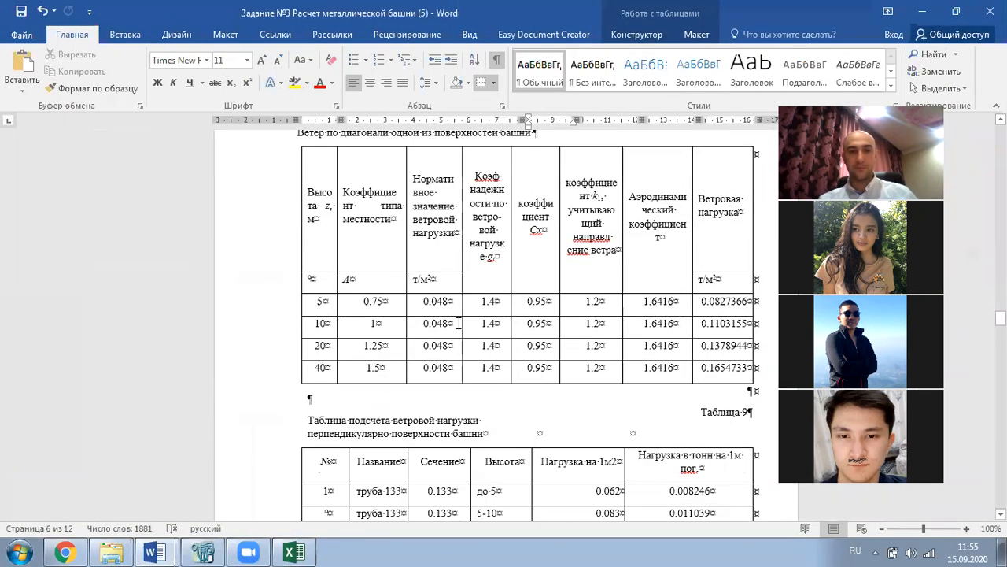
{"action": "scroll", "coordinate": [458, 323], "scroll_direction": "down", "scroll_amount": 15}
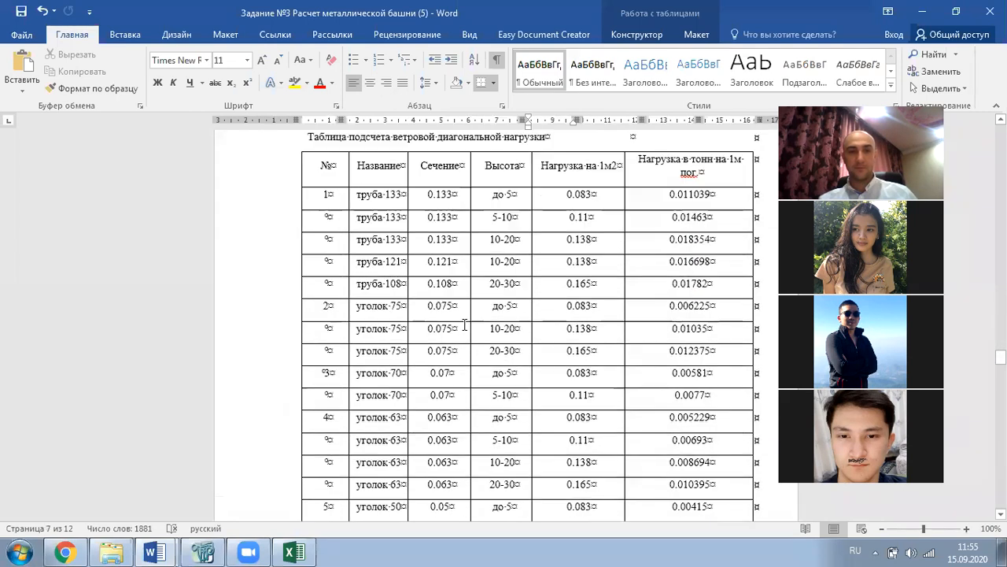
{"action": "scroll", "coordinate": [465, 325], "scroll_direction": "up", "scroll_amount": 2}
{"action": "scroll", "coordinate": [457, 273], "scroll_direction": "down", "scroll_amount": 15}
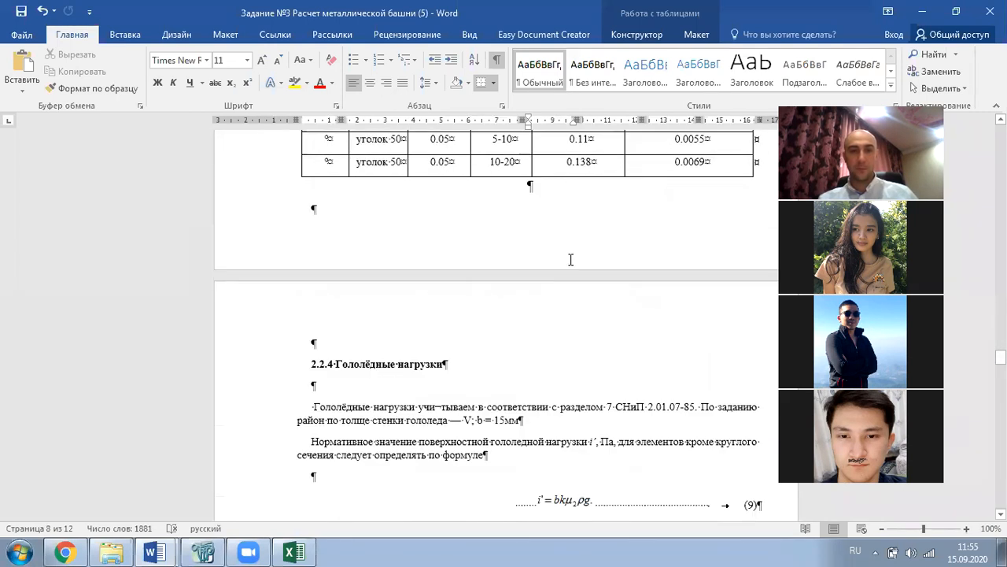
{"action": "scroll", "coordinate": [571, 260], "scroll_direction": "down", "scroll_amount": 20}
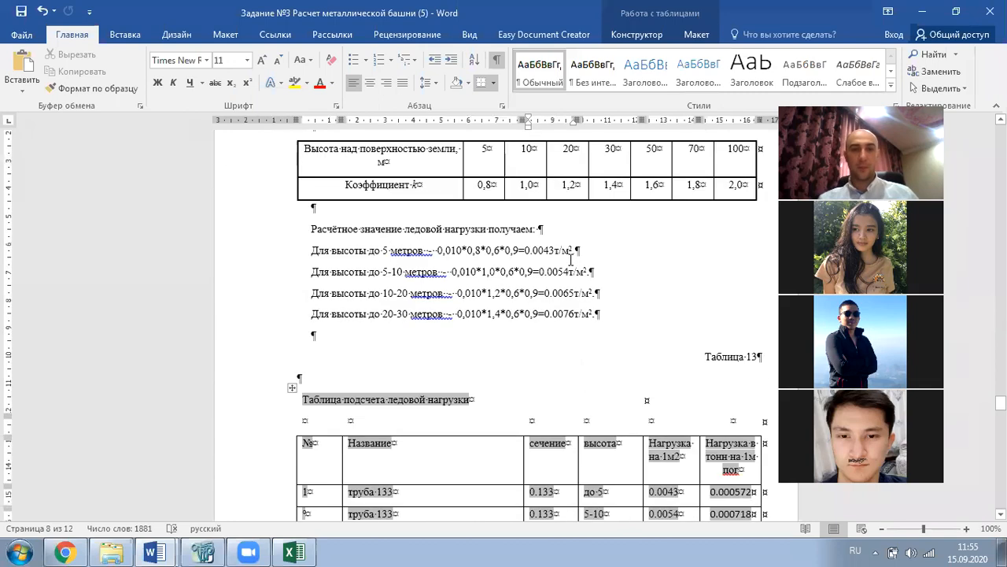
{"action": "left_click_drag", "start_coordinate": [553, 208], "coordinate": [555, 419]}
{"action": "scroll", "coordinate": [541, 406], "scroll_direction": "down", "scroll_amount": 4}
{"action": "scroll", "coordinate": [542, 411], "scroll_direction": "down", "scroll_amount": 4}
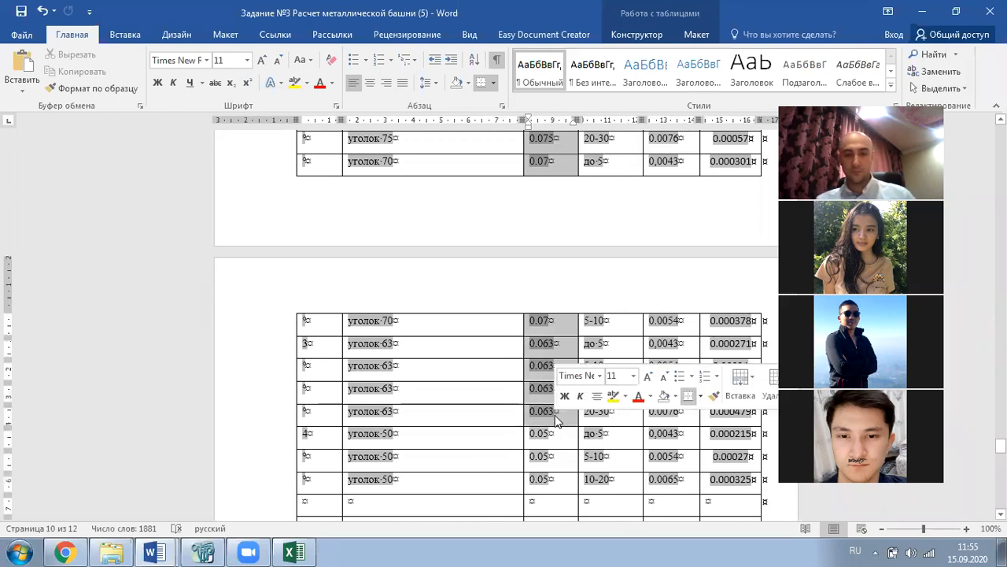
{"action": "key", "text": "ctrl+v"}
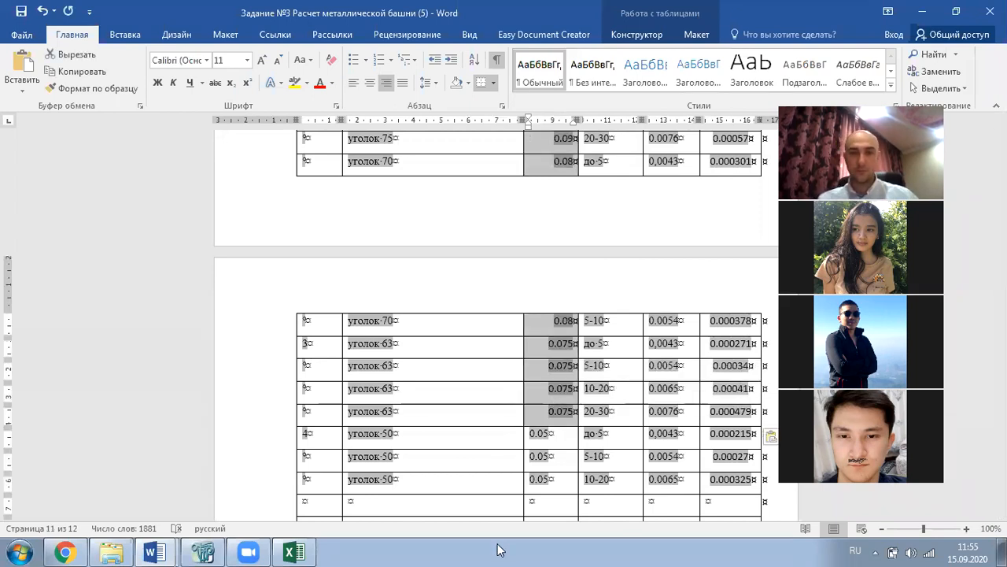
- Switch back to the Excel workbook and return to the start of the ice-load table
{"action": "left_click", "coordinate": [294, 551]}
{"action": "scroll", "coordinate": [267, 224], "scroll_direction": "up", "scroll_amount": 3}
{"action": "scroll", "coordinate": [274, 227], "scroll_direction": "down", "scroll_amount": 3}
{"action": "scroll", "coordinate": [274, 228], "scroll_direction": "up", "scroll_amount": 3}
{"action": "left_click_drag", "start_coordinate": [290, 266], "coordinate": [272, 330]}
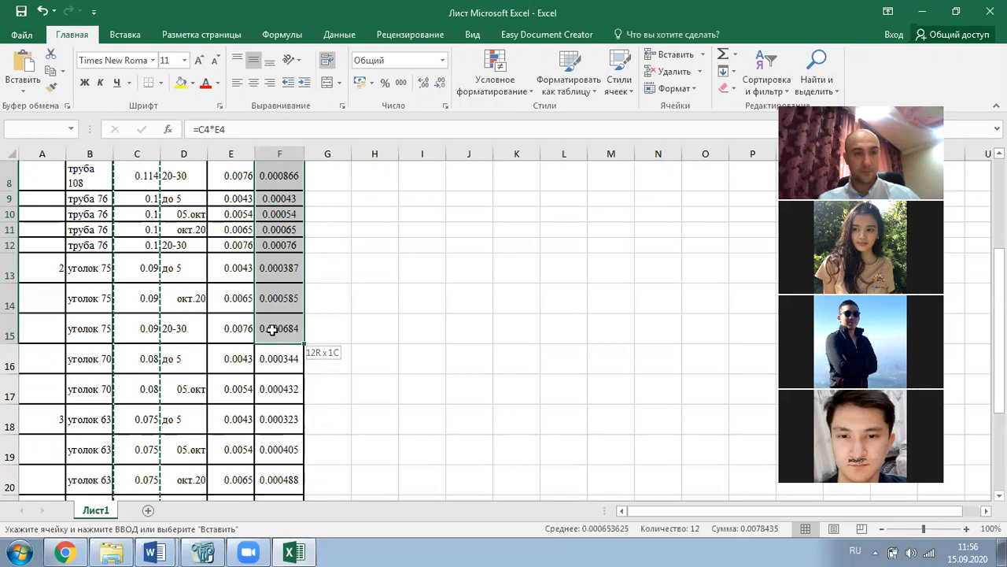
{"action": "left_click_drag", "start_coordinate": [271, 330], "coordinate": [272, 329]}
{"action": "scroll", "coordinate": [213, 342], "scroll_direction": "up", "scroll_amount": 3}
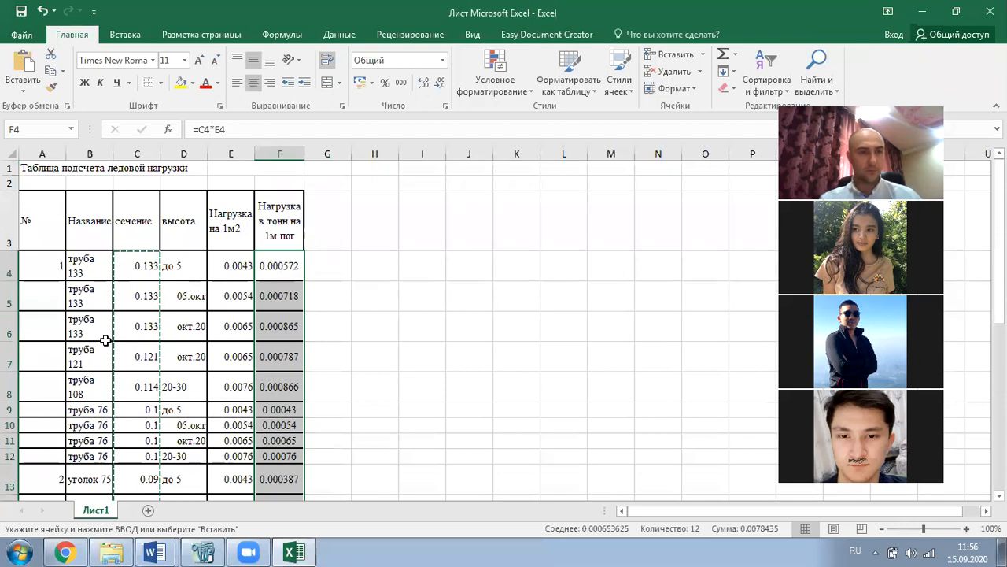
{"action": "scroll", "coordinate": [126, 334], "scroll_direction": "down", "scroll_amount": 3}
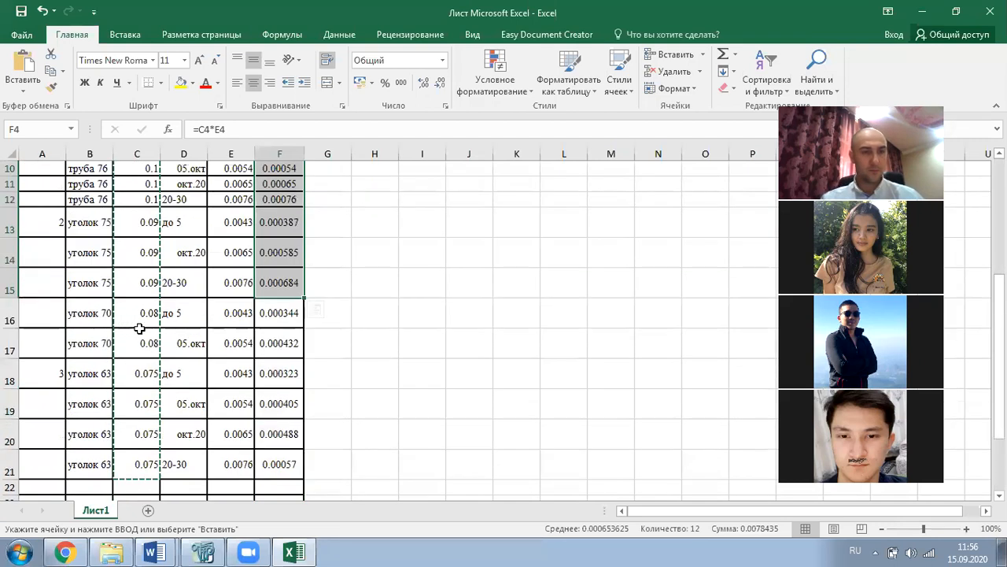
{"action": "scroll", "coordinate": [315, 319], "scroll_direction": "down", "scroll_amount": 2}
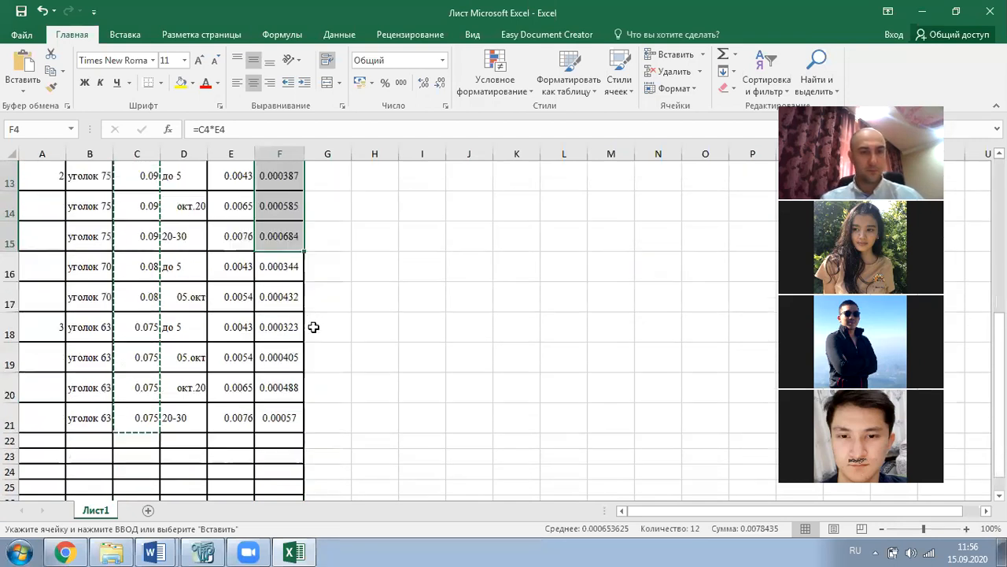
{"action": "left_click", "coordinate": [289, 335]}
{"action": "left_click", "coordinate": [336, 367]}
{"action": "left_click_drag", "start_coordinate": [289, 331], "coordinate": [292, 202]}
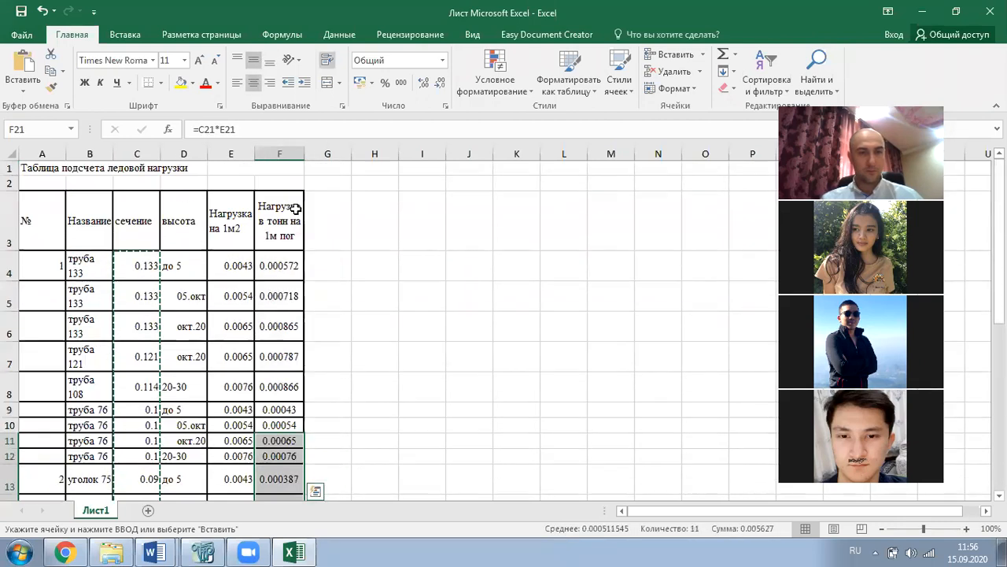
- Copy the calculated loads per linear metre in F4:F21
{"action": "left_click", "coordinate": [286, 265]}
{"action": "left_click_drag", "start_coordinate": [292, 281], "coordinate": [283, 463]}
{"action": "key", "text": "ctrl+c"}
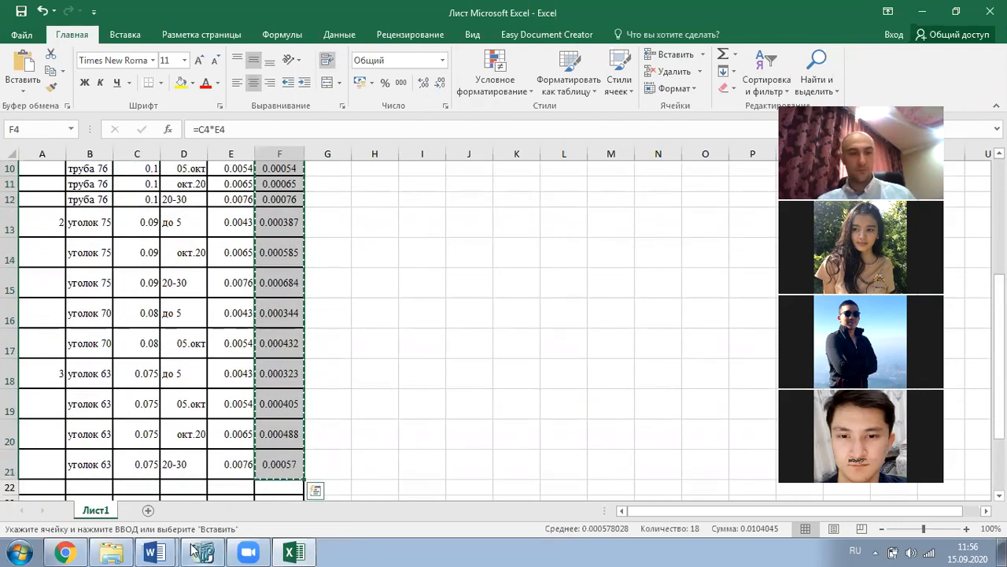
- Switch to the Word assignment document and paste the copied loads over Table 13's load-per-metre values, down to the last уголок 63 row
{"action": "left_click", "coordinate": [154, 553]}
{"action": "left_click", "coordinate": [124, 494]}
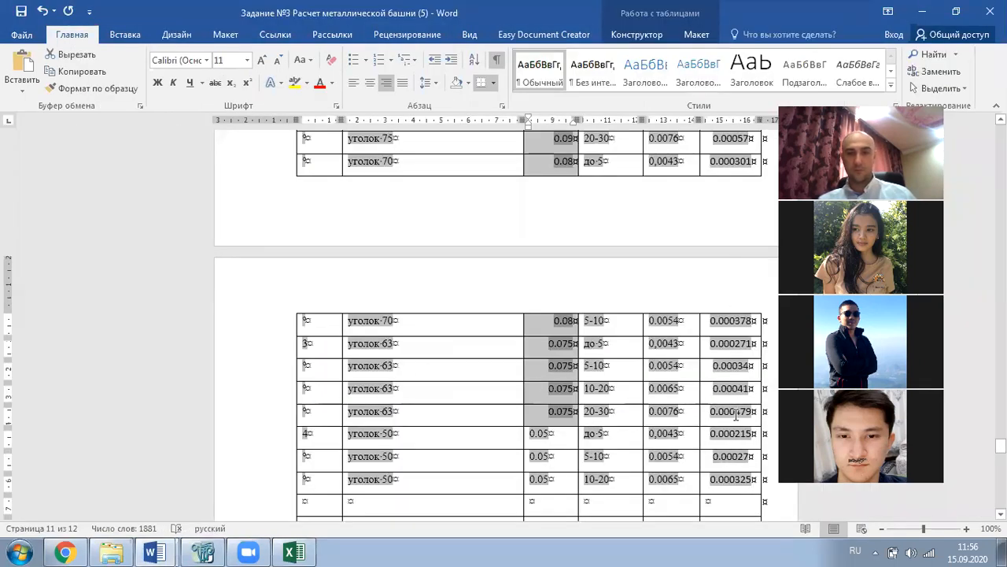
{"action": "left_click_drag", "start_coordinate": [736, 415], "coordinate": [728, 248]}
{"action": "left_click_drag", "start_coordinate": [725, 142], "coordinate": [725, 239]}
{"action": "scroll", "coordinate": [680, 283], "scroll_direction": "down", "scroll_amount": 10}
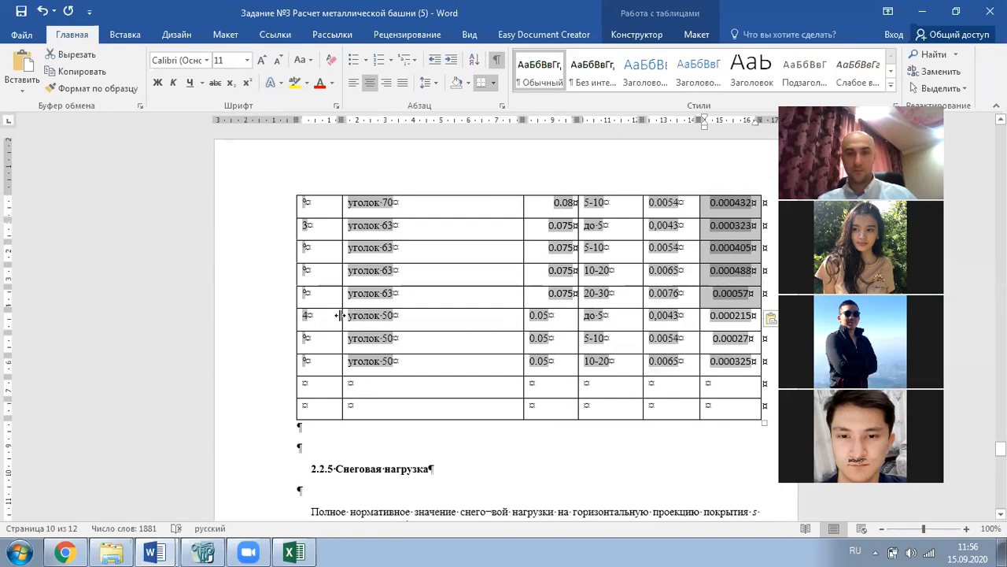
- Delete the three уголок 50 rows and the two empty rows at the end of Table 13
{"action": "left_click_drag", "start_coordinate": [453, 325], "coordinate": [722, 405]}
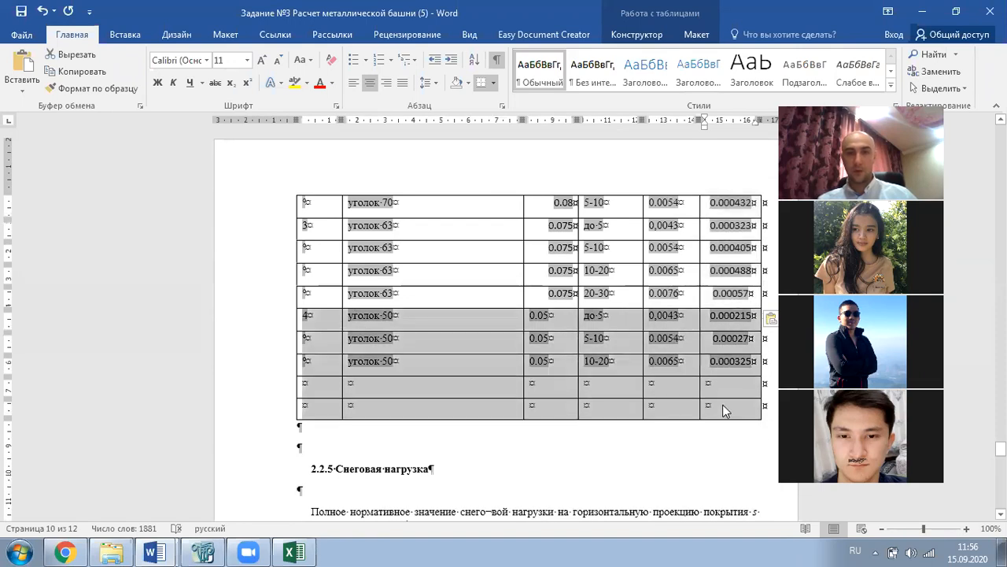
{"action": "right_click", "coordinate": [384, 344]}
{"action": "left_click", "coordinate": [444, 243]}
{"action": "left_click", "coordinate": [482, 263]}
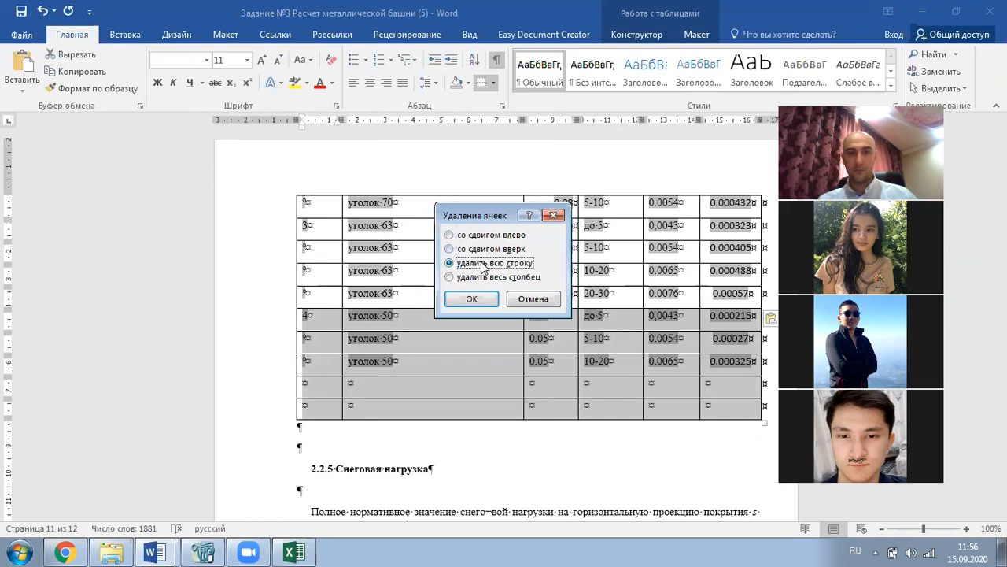
{"action": "left_click", "coordinate": [476, 299]}
- Rename the four уголок 63 entries of group 3 in Table 13 as уголок 75
{"action": "scroll", "coordinate": [518, 308], "scroll_direction": "up", "scroll_amount": 2}
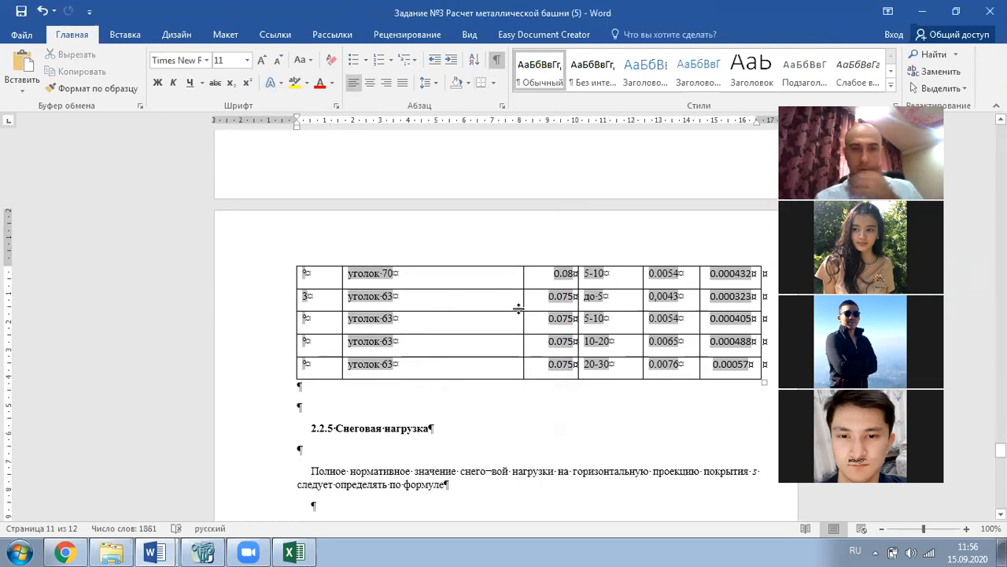
{"action": "left_click", "coordinate": [415, 364]}
{"action": "key", "text": "BackSpace"}
{"action": "key", "text": "BackSpace"}
{"action": "type", "text": "75"}
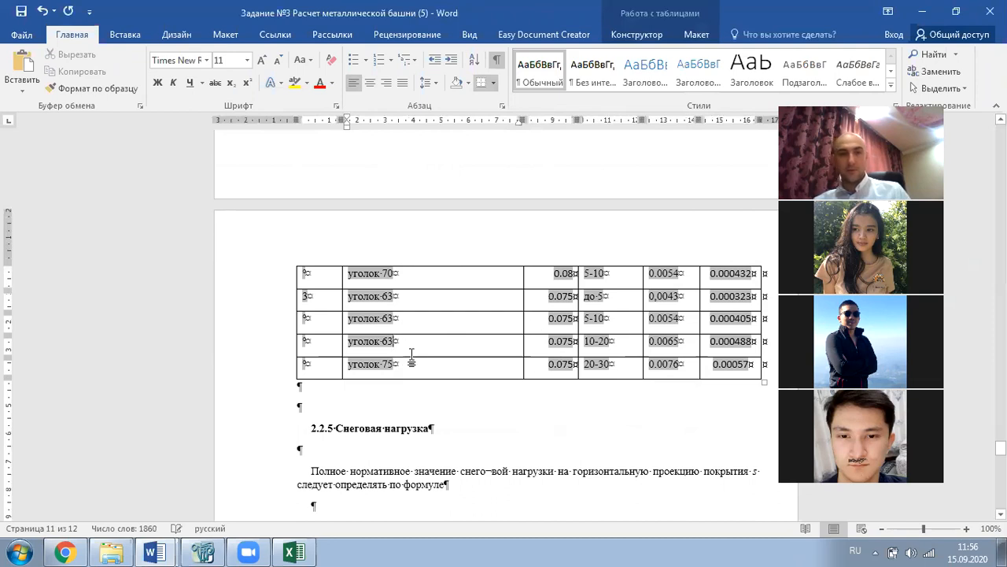
{"action": "left_click", "coordinate": [418, 342]}
{"action": "key", "text": "BackSpace"}
{"action": "key", "text": "BackSpace"}
{"action": "type", "text": "75"}
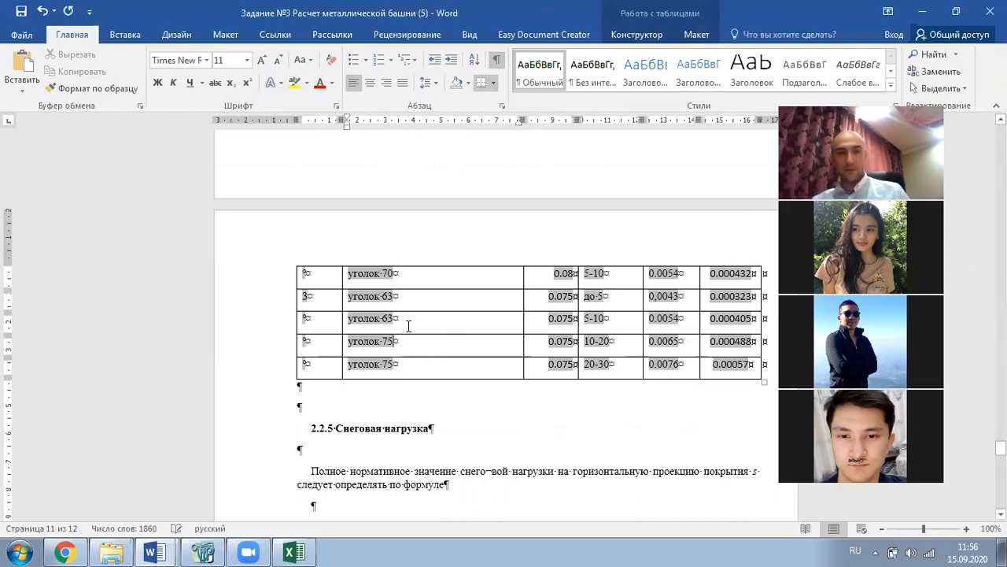
{"action": "key", "text": "BackSpace"}
{"action": "key", "text": "BackSpace"}
{"action": "type", "text": "75"}
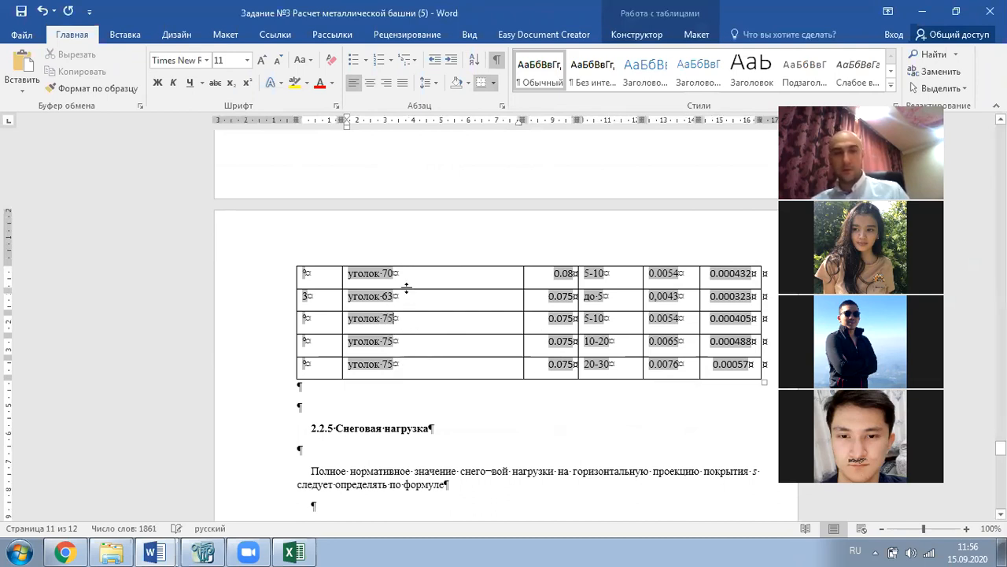
{"action": "left_click", "coordinate": [411, 296]}
{"action": "key", "text": "BackSpace"}
{"action": "key", "text": "BackSpace"}
{"action": "type", "text": "75"}
- Rename the two уголок 70 entries in Table 13 as уголок 80
{"action": "scroll", "coordinate": [414, 313], "scroll_direction": "up", "scroll_amount": 2}
{"action": "key", "text": "BackSpace"}
{"action": "key", "text": "BackSpace"}
{"action": "type", "text": "75"}
{"action": "scroll", "coordinate": [412, 344], "scroll_direction": "up", "scroll_amount": 5}
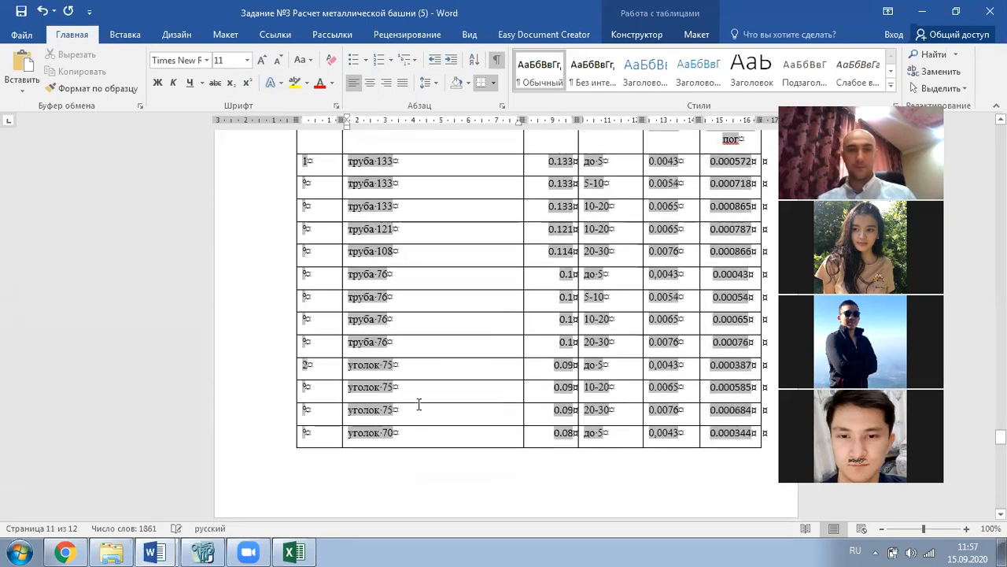
{"action": "left_click", "coordinate": [408, 432]}
{"action": "key", "text": "BackSpace"}
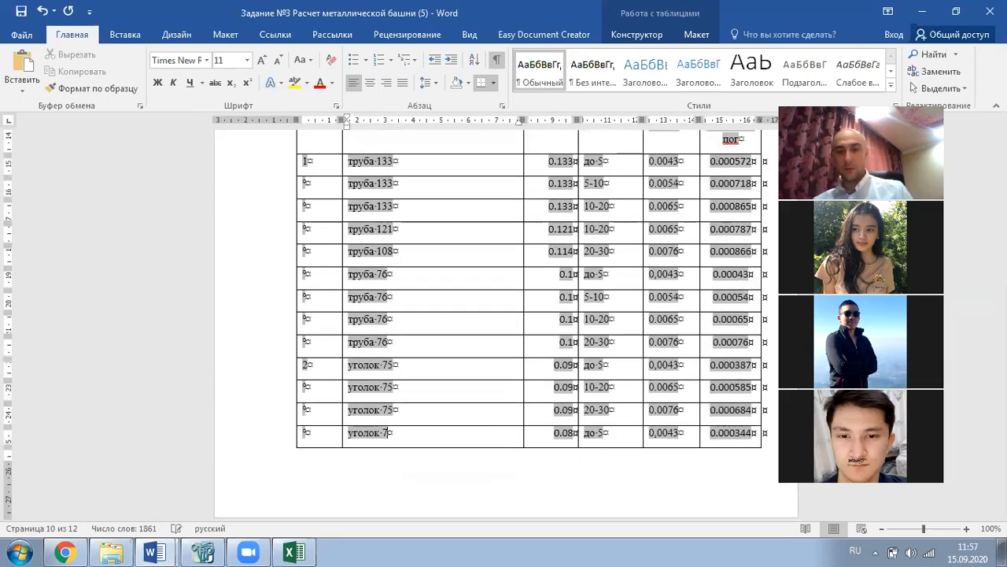
- Rename the three уголок 75 entries of group 2 in Table 13 as уголок 90
{"action": "left_click_drag", "start_coordinate": [396, 410], "coordinate": [382, 409]}
{"action": "type", "text": "90"}
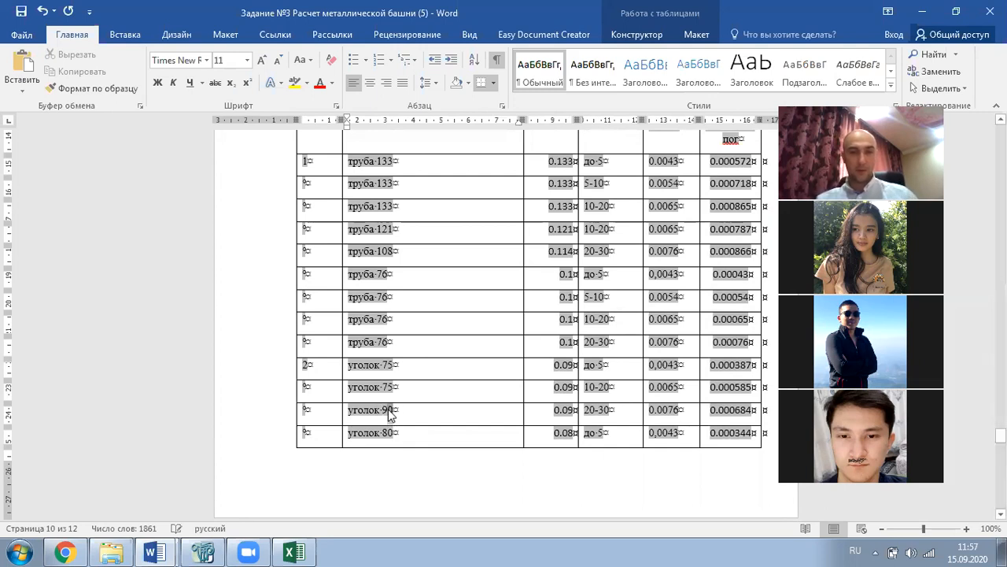
{"action": "left_click_drag", "start_coordinate": [397, 387], "coordinate": [386, 387]}
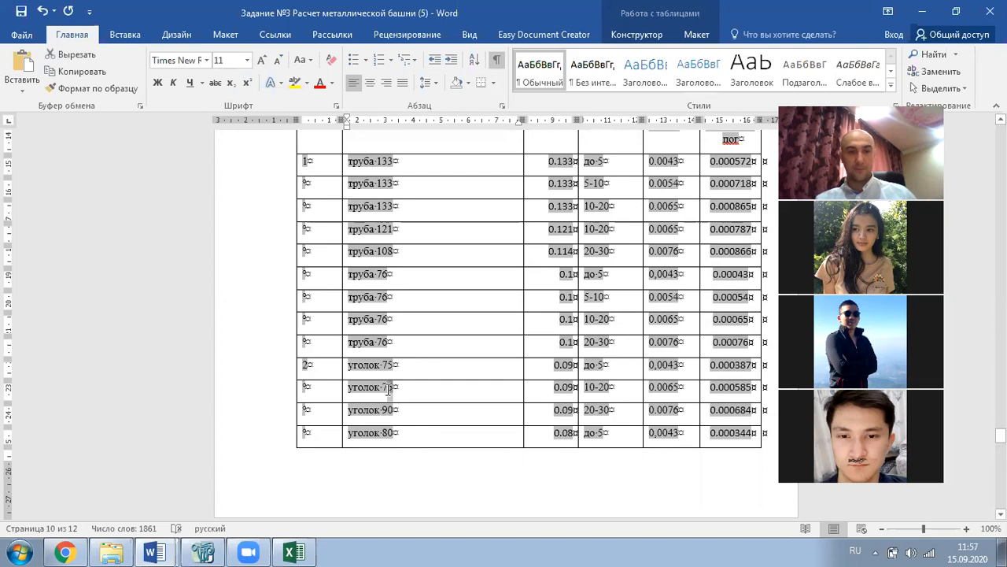
{"action": "type", "text": "90"}
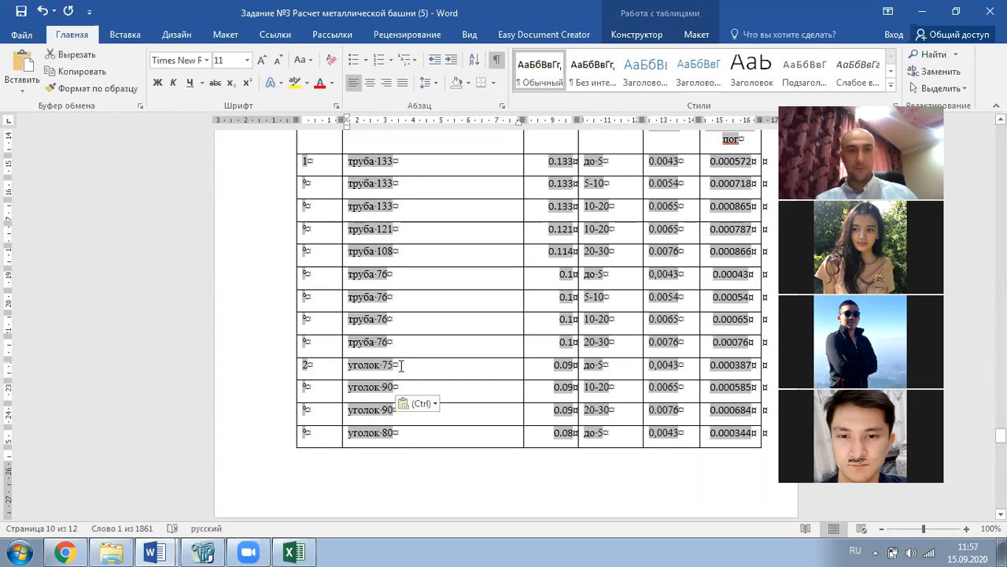
{"action": "type", "text": "90"}
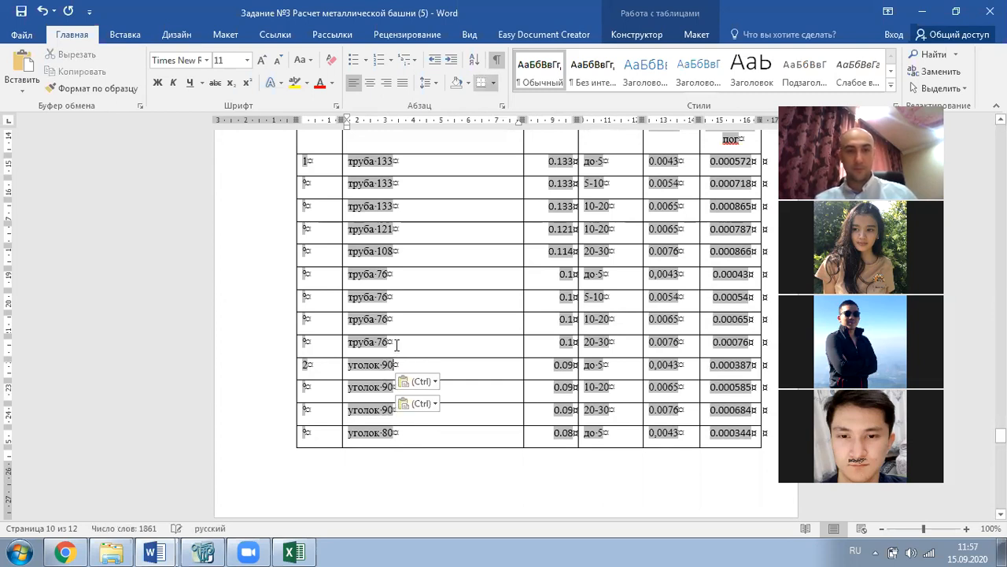
- Rename the four труба 76 entries as труба 100 and the труба 108 entry as труба 114
{"action": "left_click_drag", "start_coordinate": [394, 342], "coordinate": [383, 320]}
{"action": "type", "text": "100"}
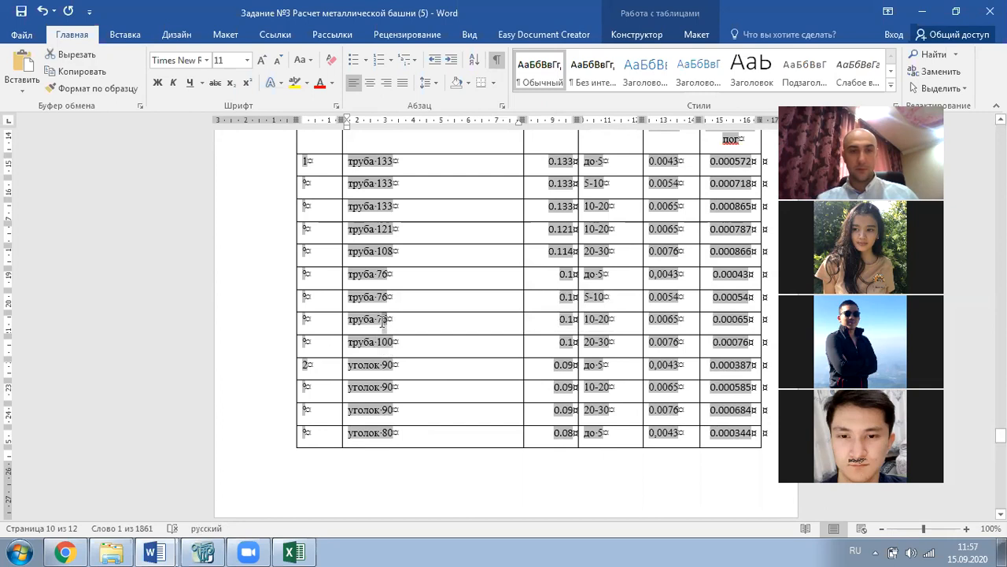
{"action": "type", "text": "100"}
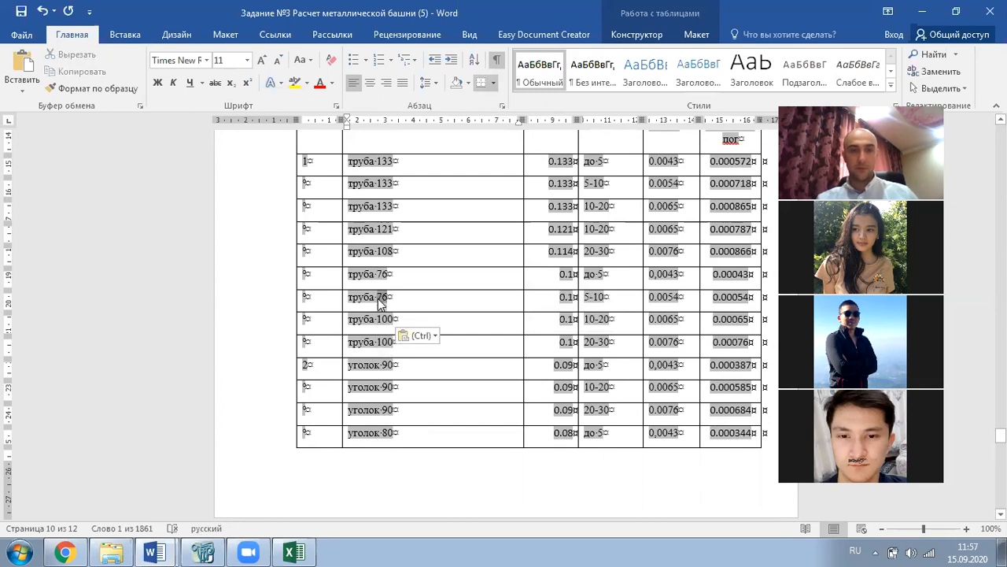
{"action": "type", "text": "100"}
{"action": "left_click_drag", "start_coordinate": [390, 275], "coordinate": [376, 252]}
{"action": "type", "text": "100"}
{"action": "type", "text": "114"}
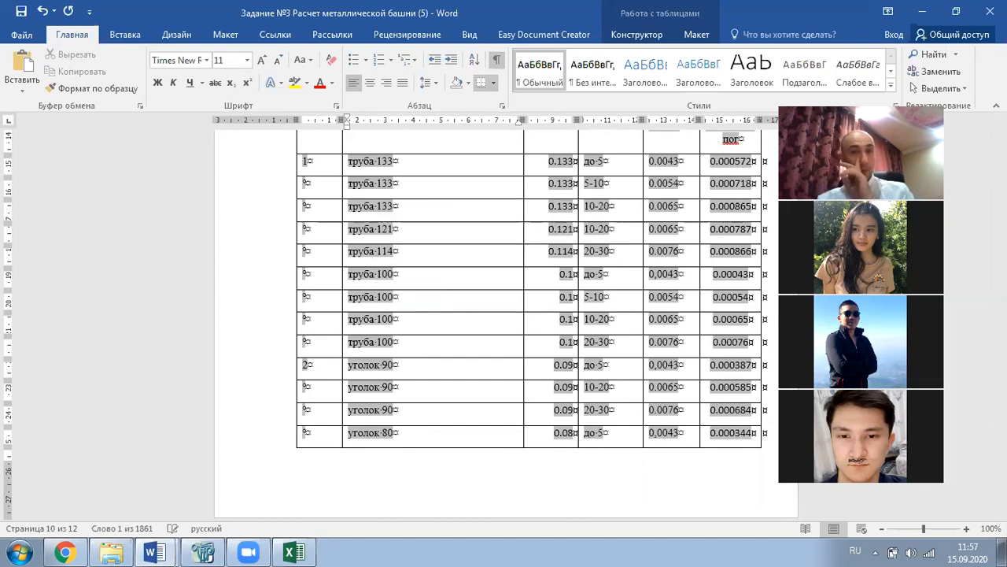
- Review the whole ice-load Table 13, checking the member names and the height ranges of the труба 133 rows
{"action": "scroll", "coordinate": [534, 372], "scroll_direction": "up", "scroll_amount": 3}
{"action": "scroll", "coordinate": [534, 370], "scroll_direction": "down", "scroll_amount": 15}
{"action": "scroll", "coordinate": [532, 358], "scroll_direction": "up", "scroll_amount": 6}
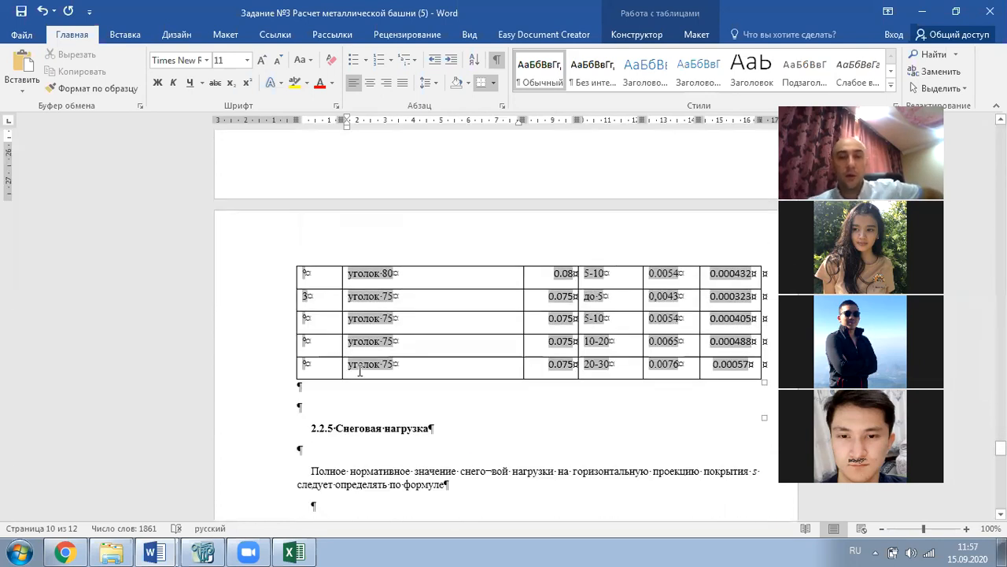
{"action": "scroll", "coordinate": [420, 438], "scroll_direction": "up", "scroll_amount": 6}
{"action": "scroll", "coordinate": [594, 274], "scroll_direction": "up", "scroll_amount": 4}
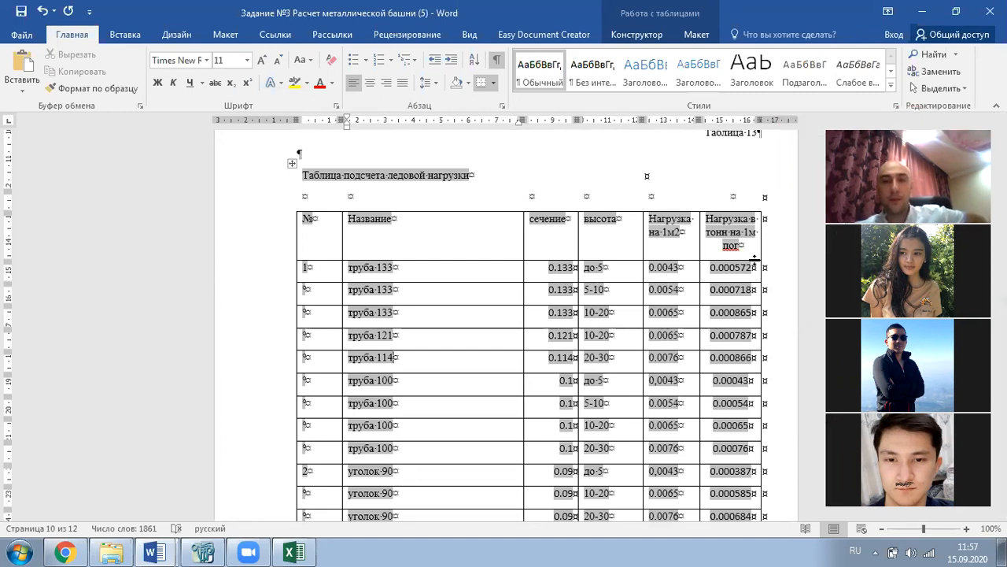
{"action": "scroll", "coordinate": [428, 345], "scroll_direction": "down", "scroll_amount": 1}
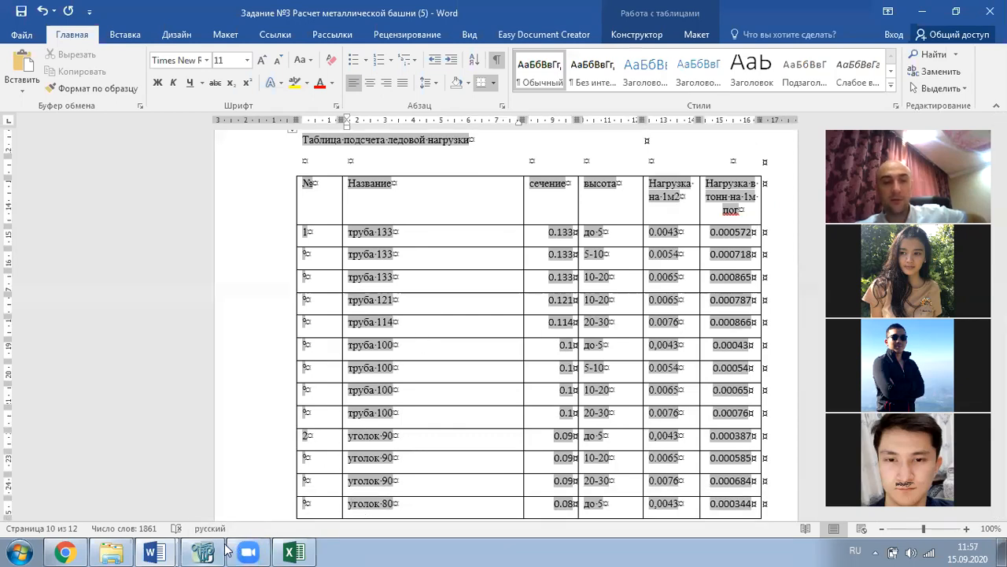
{"action": "mouse_move", "coordinate": [226, 548]}
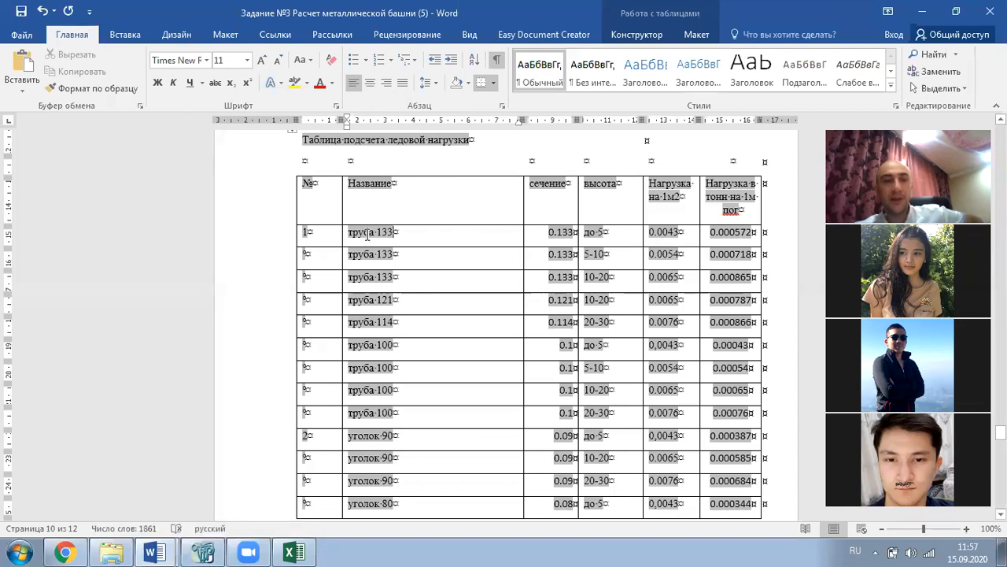
{"action": "left_click_drag", "start_coordinate": [372, 241], "coordinate": [391, 307]}
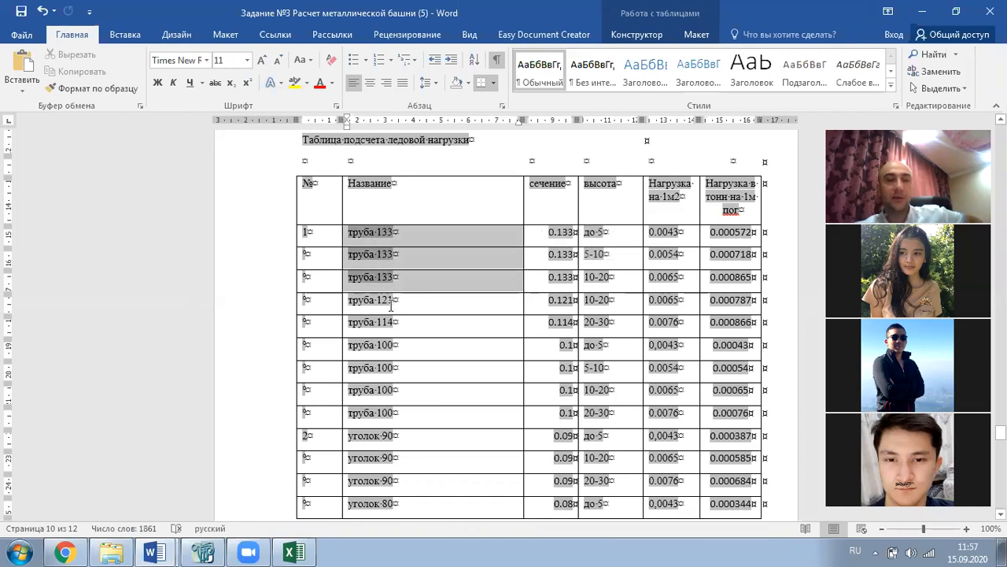
{"action": "left_click", "coordinate": [390, 304]}
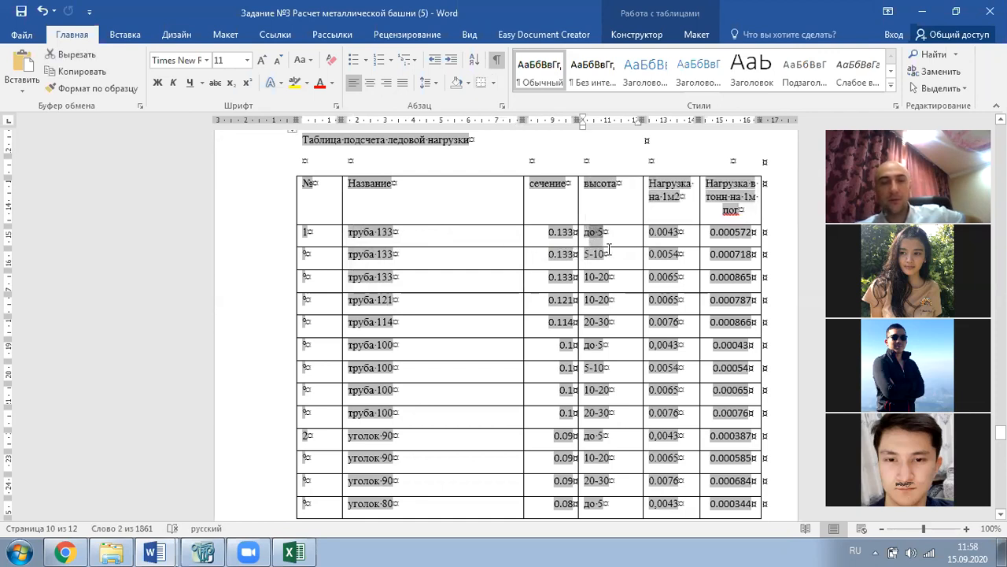
{"action": "left_click", "coordinate": [605, 250]}
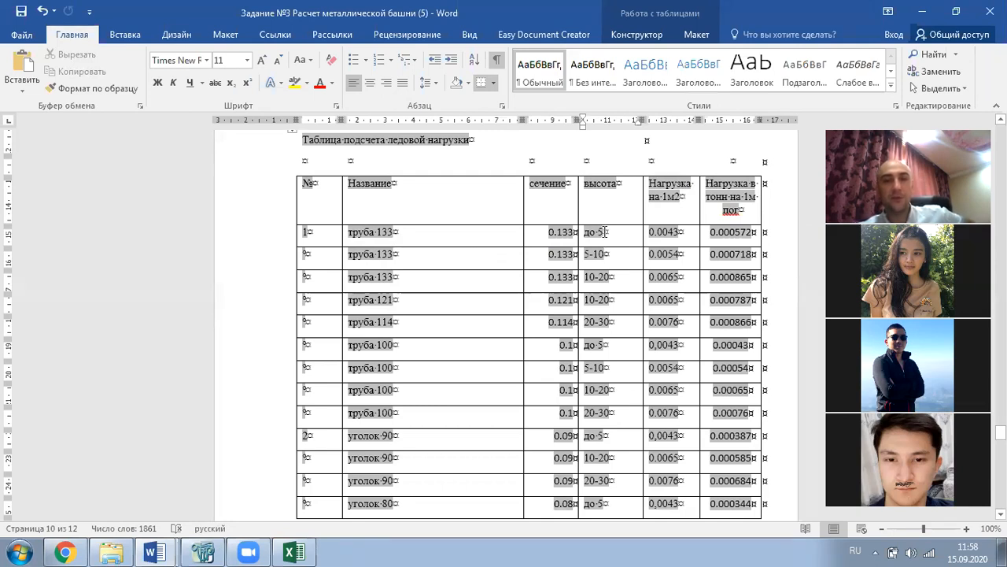
- Copy the load 0.000572 from the first труба 133 row and switch to the LIRA-SAPR tower model
{"action": "left_click_drag", "start_coordinate": [753, 234], "coordinate": [711, 234]}
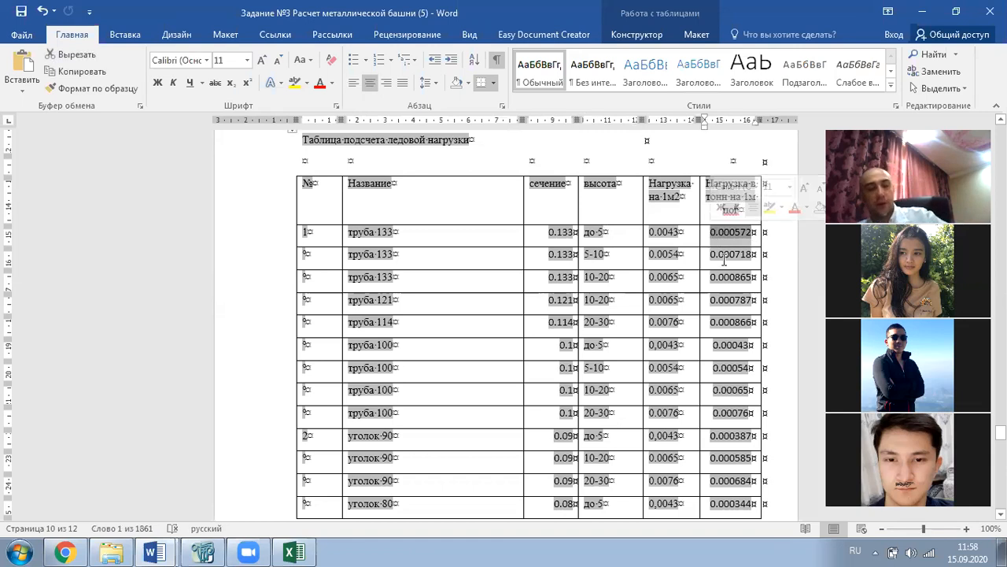
{"action": "key", "text": "ctrl+c"}
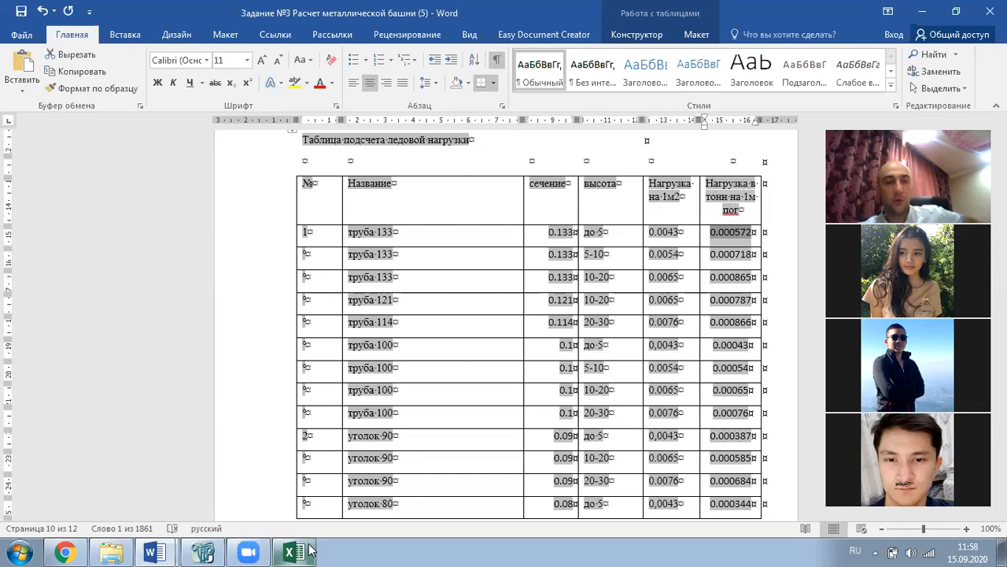
{"action": "mouse_move", "coordinate": [306, 551]}
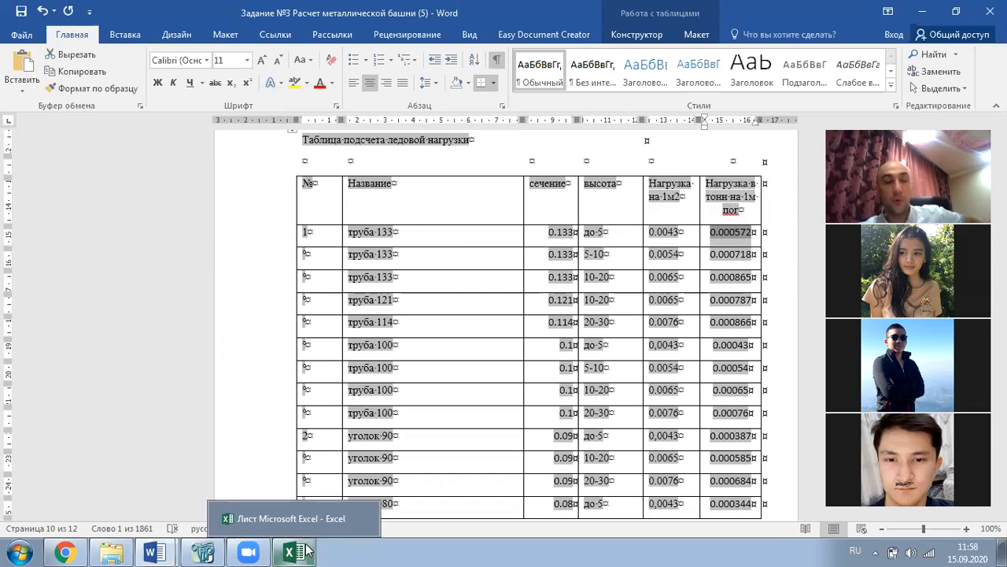
{"action": "left_click", "coordinate": [212, 551]}
- Filter the elements by stiffness 5. Pipe 133 x 6 (П-1) and display only the selected pipes as a fragment
{"action": "middle_click_drag", "start_coordinate": [475, 426], "coordinate": [400, 437]}
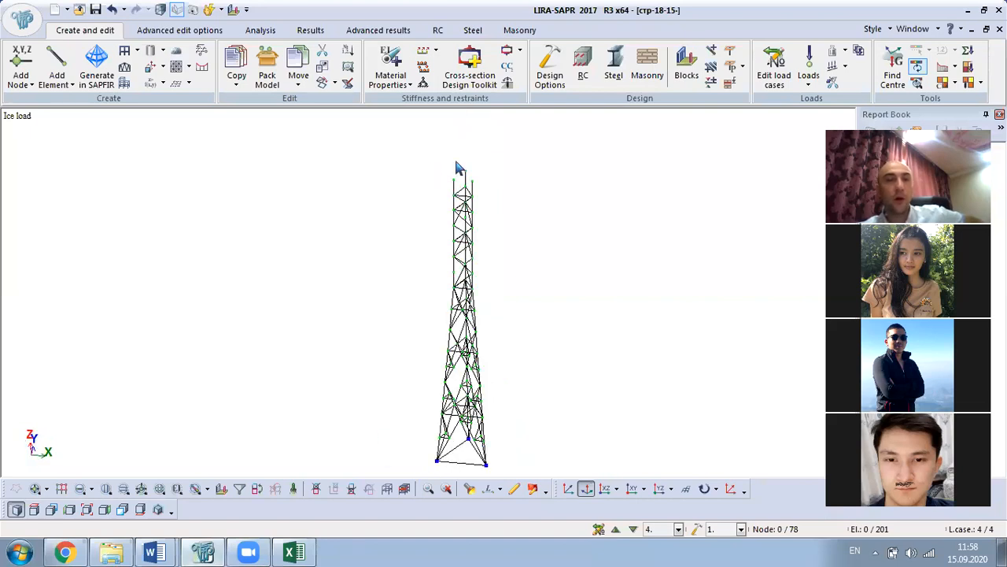
{"action": "left_click", "coordinate": [241, 489]}
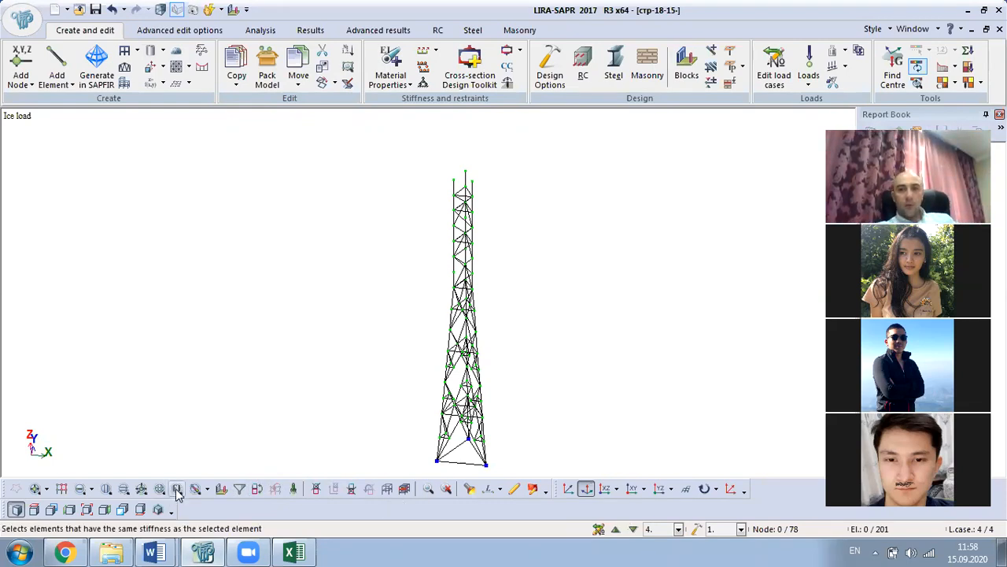
{"action": "left_click", "coordinate": [240, 488]}
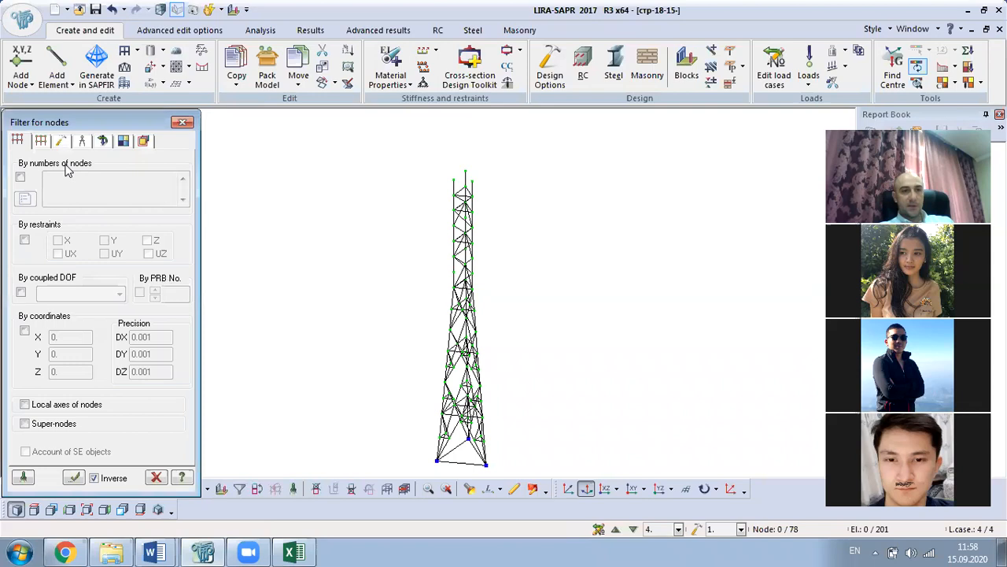
{"action": "left_click", "coordinate": [41, 142]}
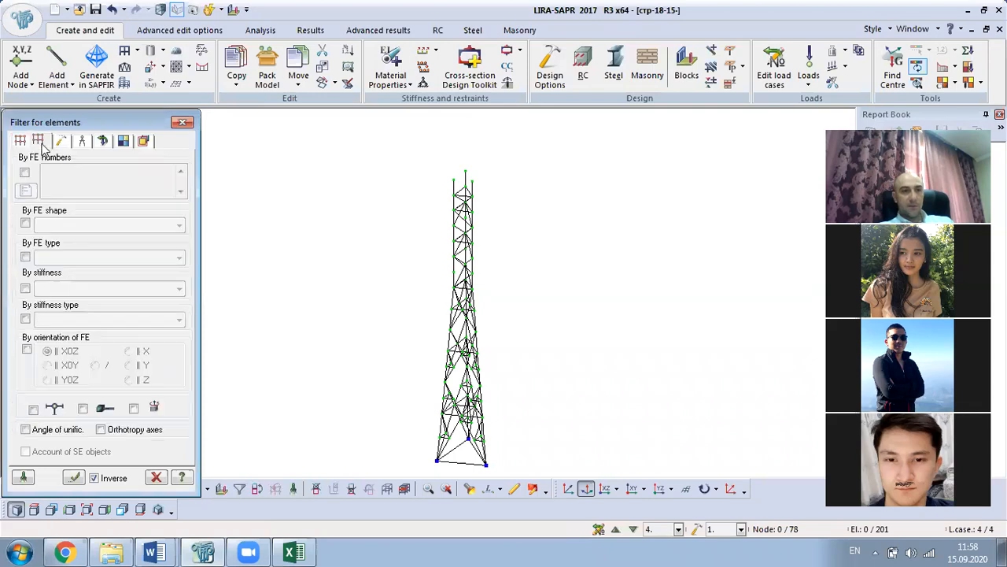
{"action": "left_click", "coordinate": [25, 289]}
{"action": "left_click", "coordinate": [63, 290]}
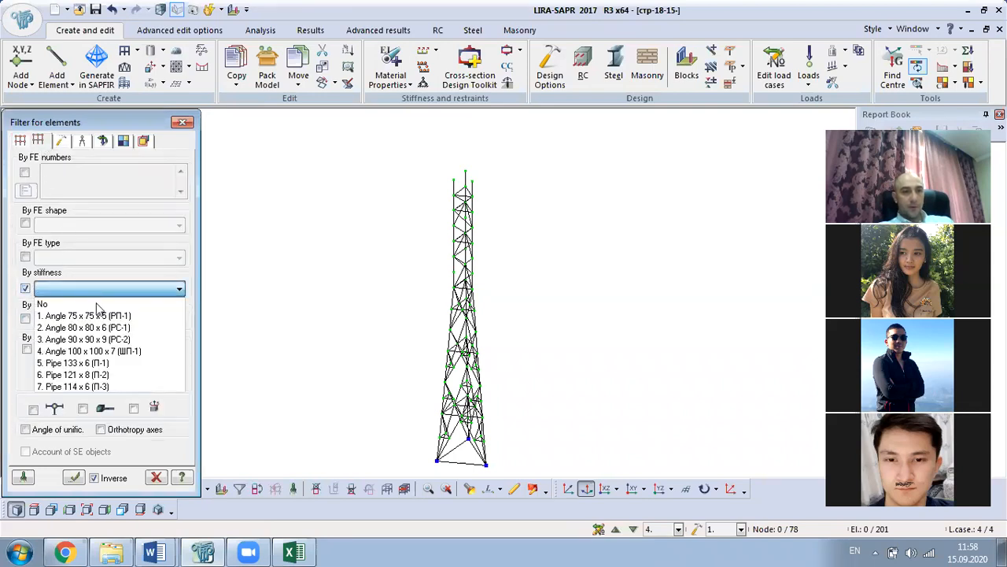
{"action": "left_click", "coordinate": [105, 362]}
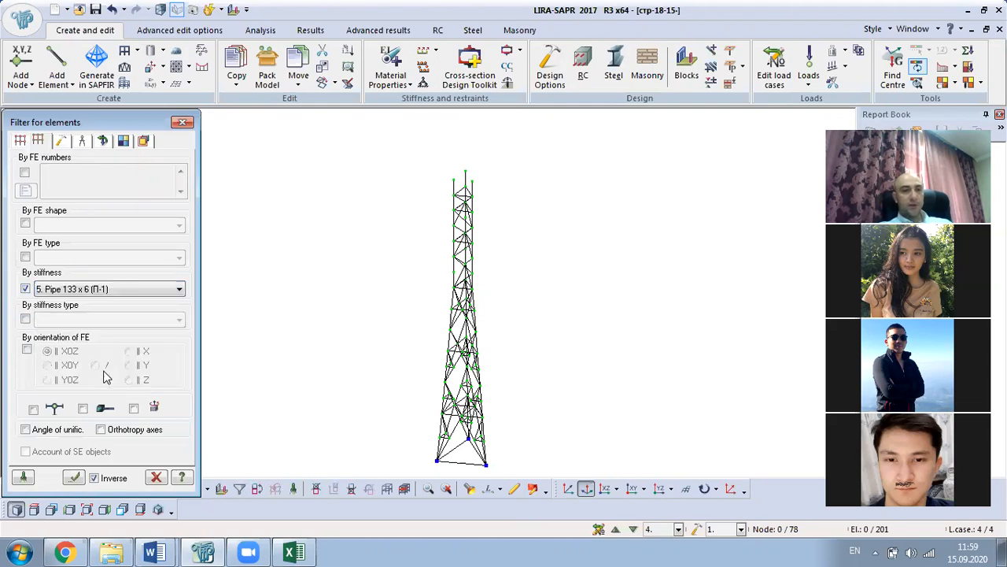
{"action": "left_click", "coordinate": [73, 477]}
{"action": "right_click", "coordinate": [291, 291]}
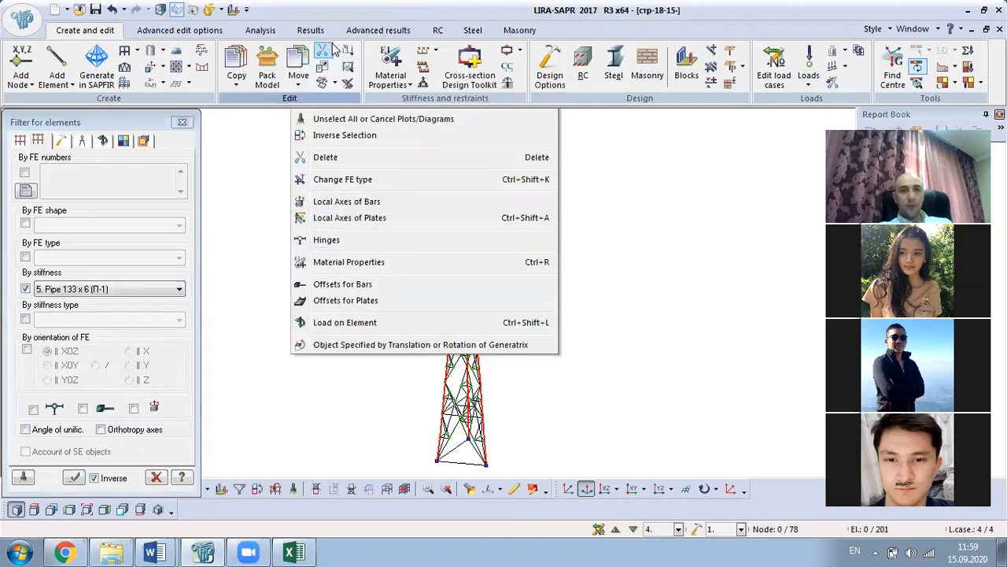
{"action": "left_click", "coordinate": [333, 48]}
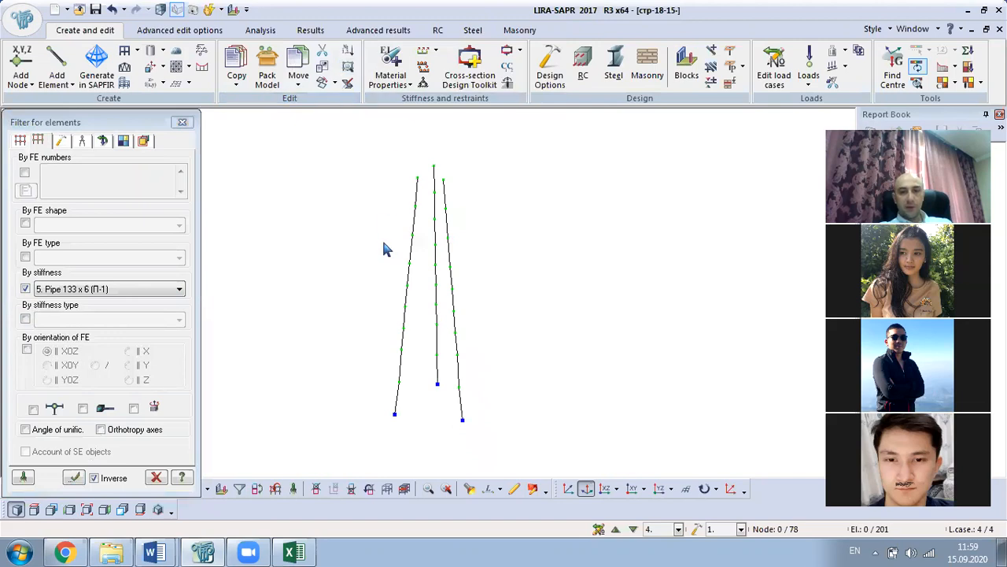
- Query the coordinates of two neighbouring nodes low on one pipe leg to check their heights
{"action": "left_click", "coordinate": [470, 490]}
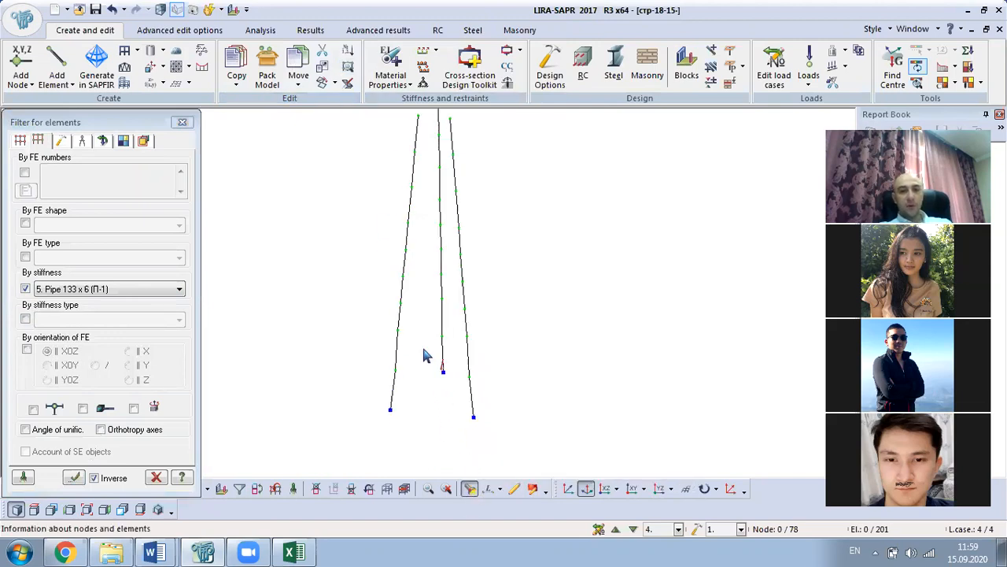
{"action": "left_click", "coordinate": [402, 307]}
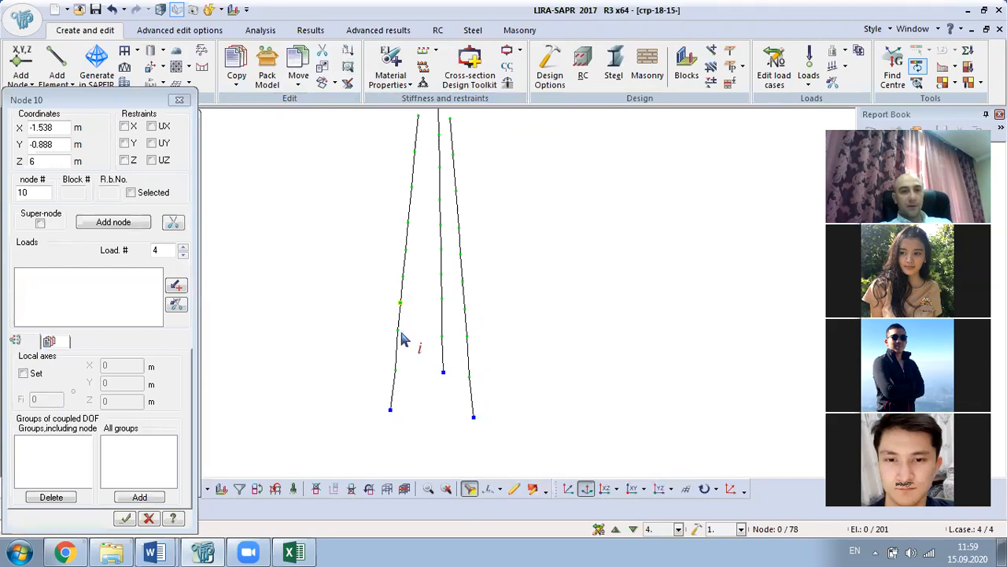
{"action": "left_click", "coordinate": [398, 334]}
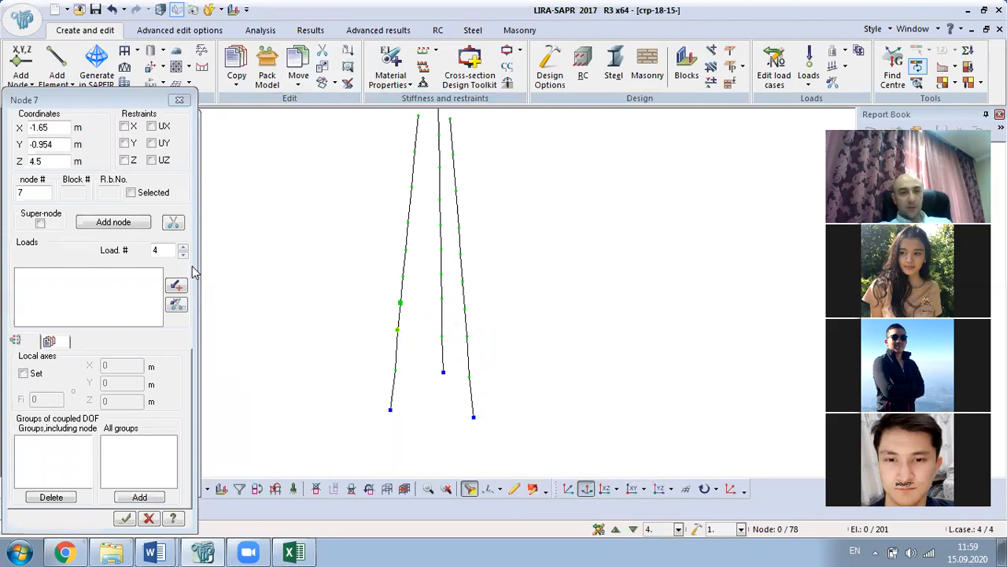
{"action": "left_click", "coordinate": [180, 101]}
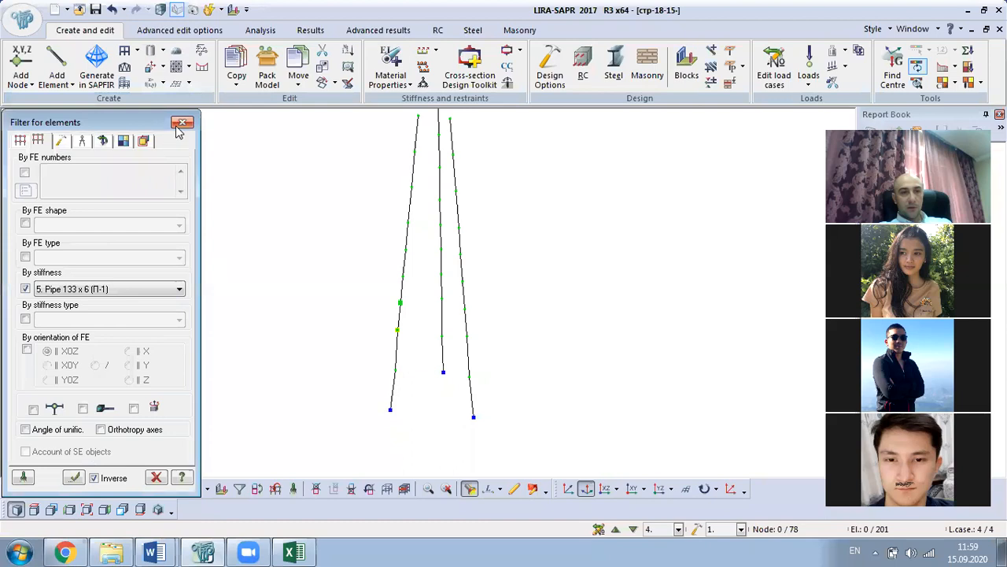
- Close the element filter and activate node selection
{"action": "left_click", "coordinate": [181, 124]}
{"action": "left_click", "coordinate": [46, 490]}
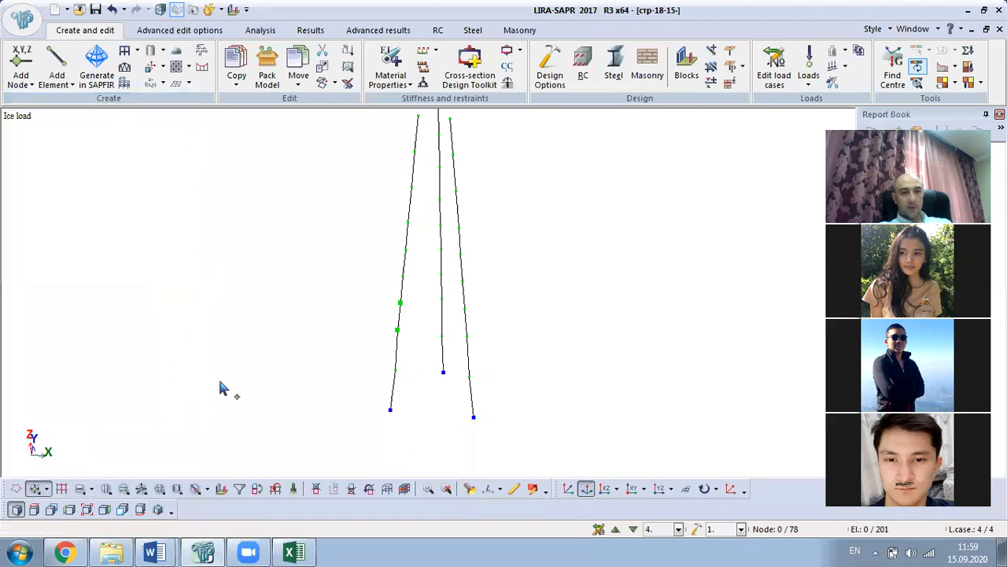
- Mark the upper limit node on the tower's outer leg and select all leg bars below it in the XZ projection
{"action": "left_click", "coordinate": [399, 303]}
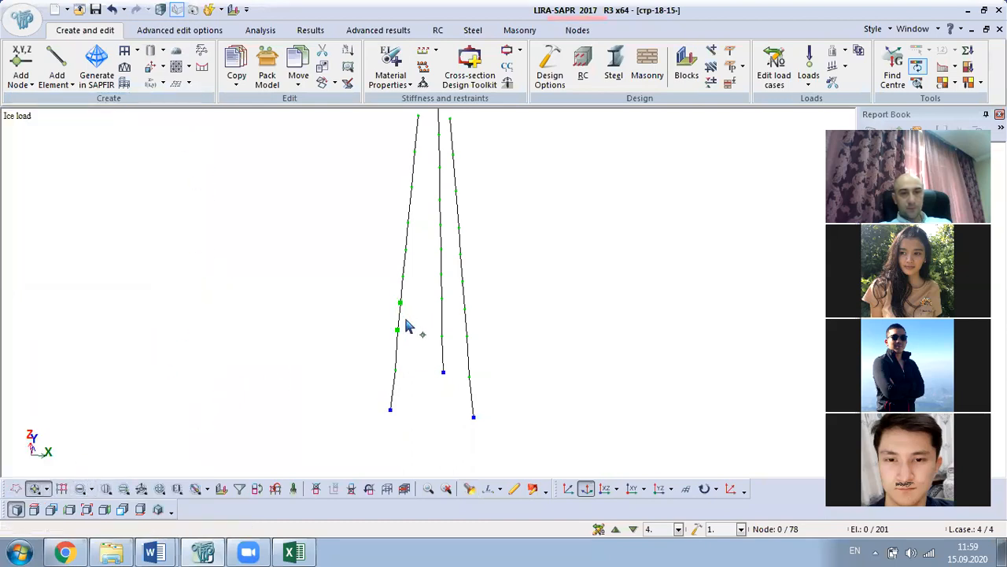
{"action": "left_click", "coordinate": [600, 488]}
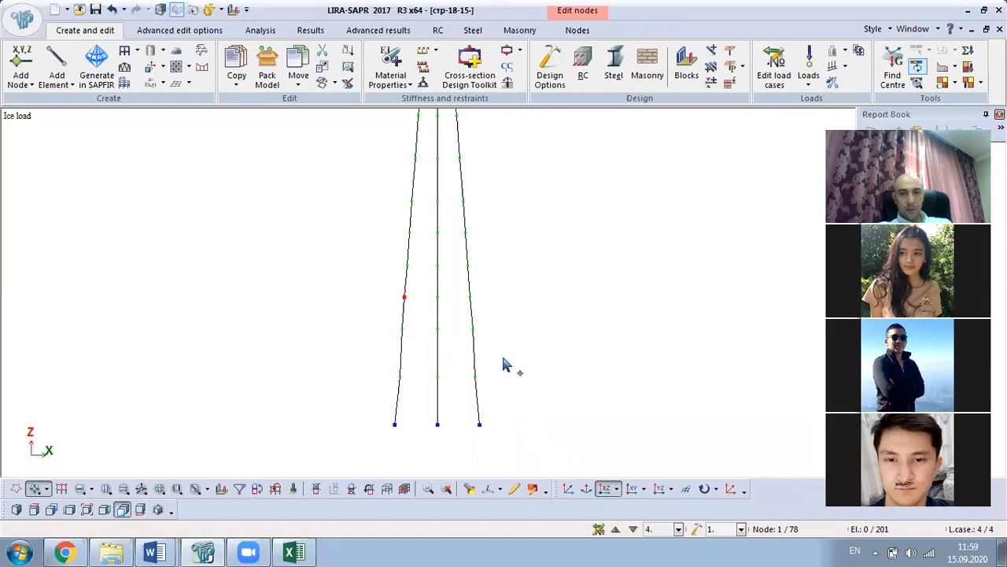
{"action": "left_click", "coordinate": [81, 489]}
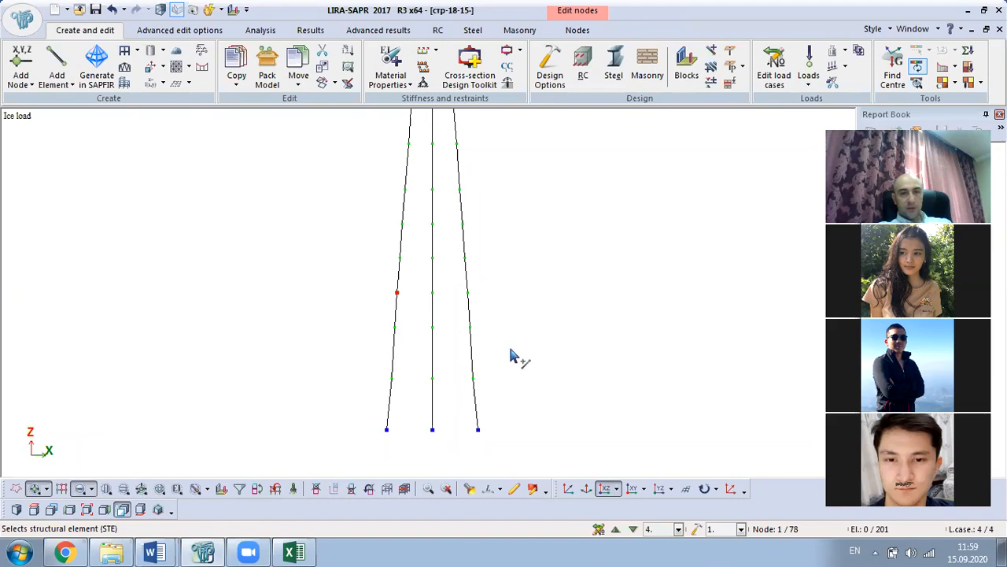
{"action": "left_click_drag", "start_coordinate": [491, 315], "coordinate": [281, 467]}
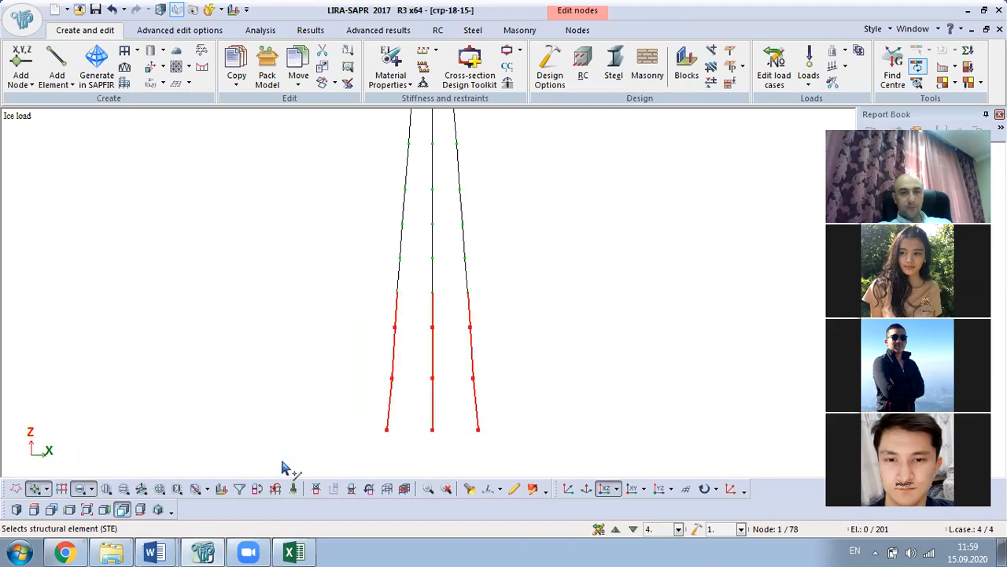
- Define a uniformly distributed load on bars in the global Z direction with P set to 0.000572 kN/m
{"action": "left_click", "coordinate": [809, 81]}
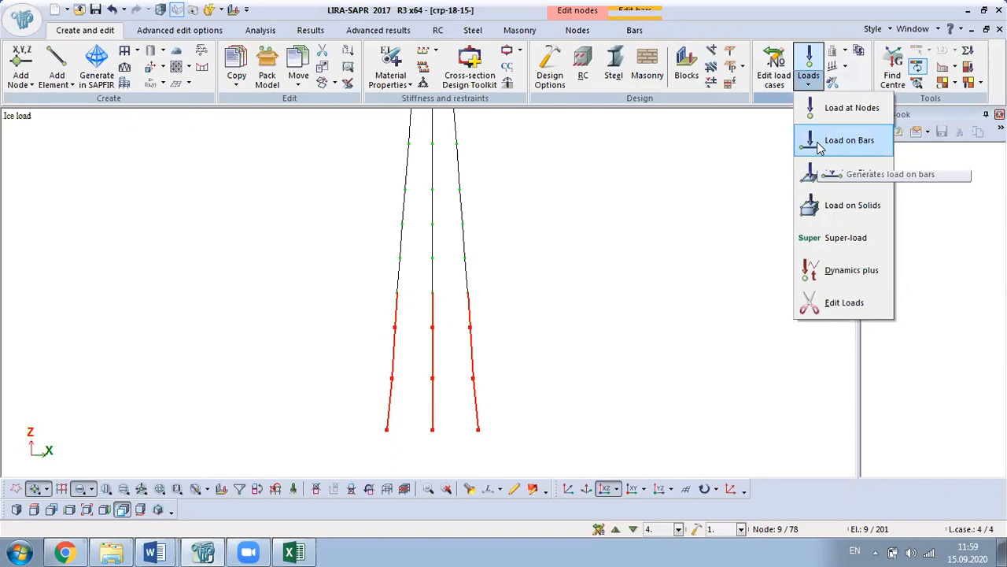
{"action": "left_click", "coordinate": [848, 140]}
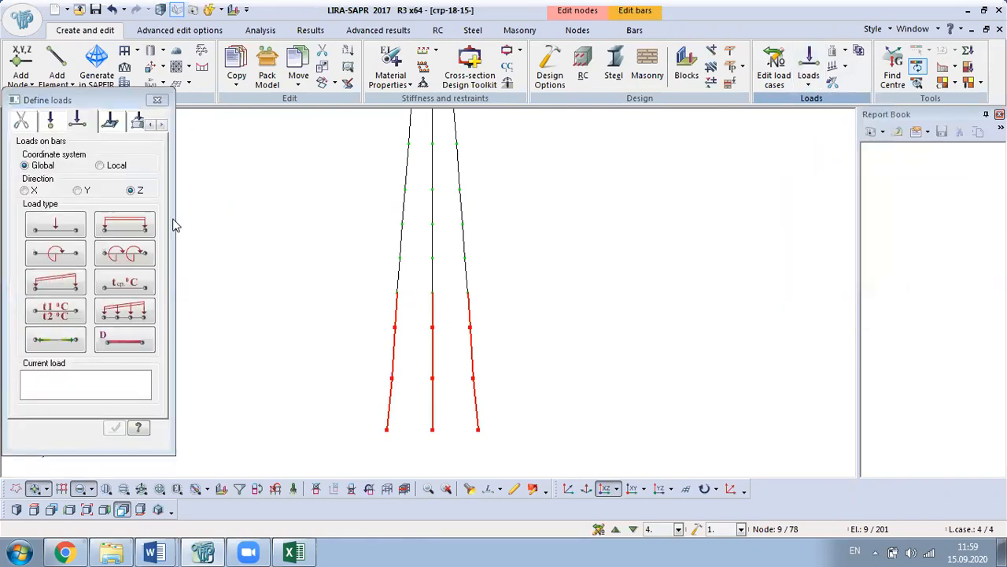
{"action": "left_click", "coordinate": [132, 227]}
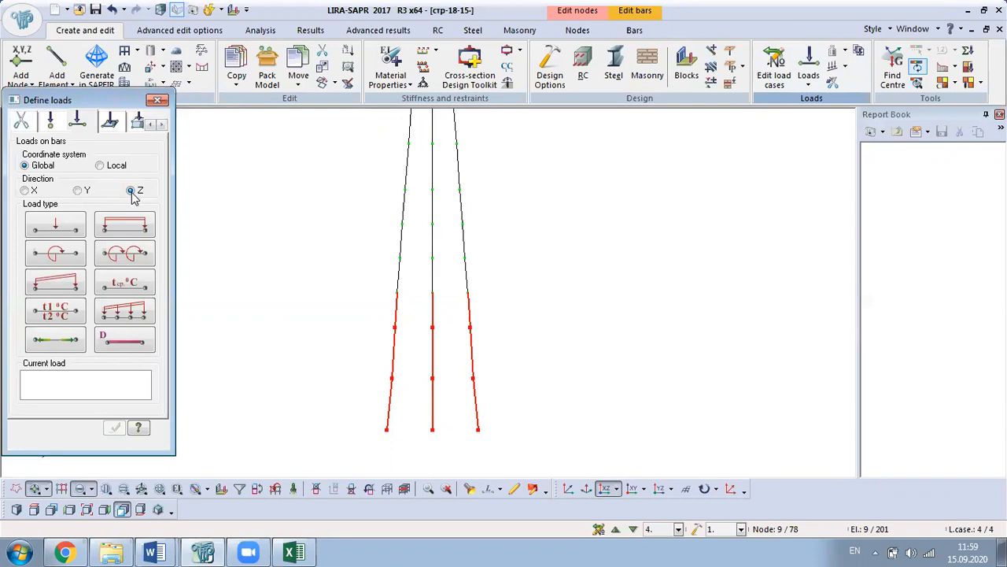
{"action": "left_click", "coordinate": [132, 228]}
{"action": "type", "text": "0.000572"}
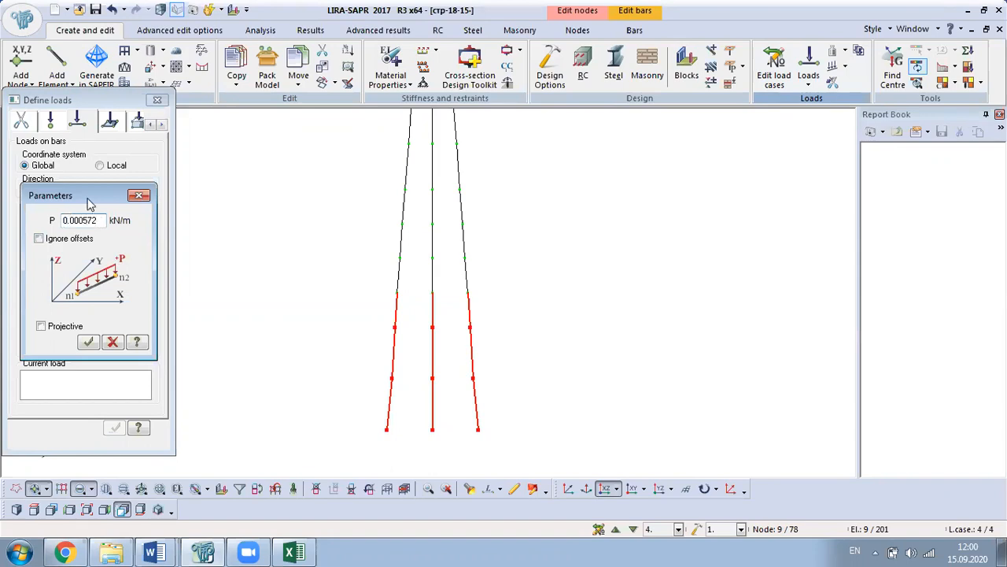
{"action": "left_click_drag", "start_coordinate": [89, 203], "coordinate": [211, 176]}
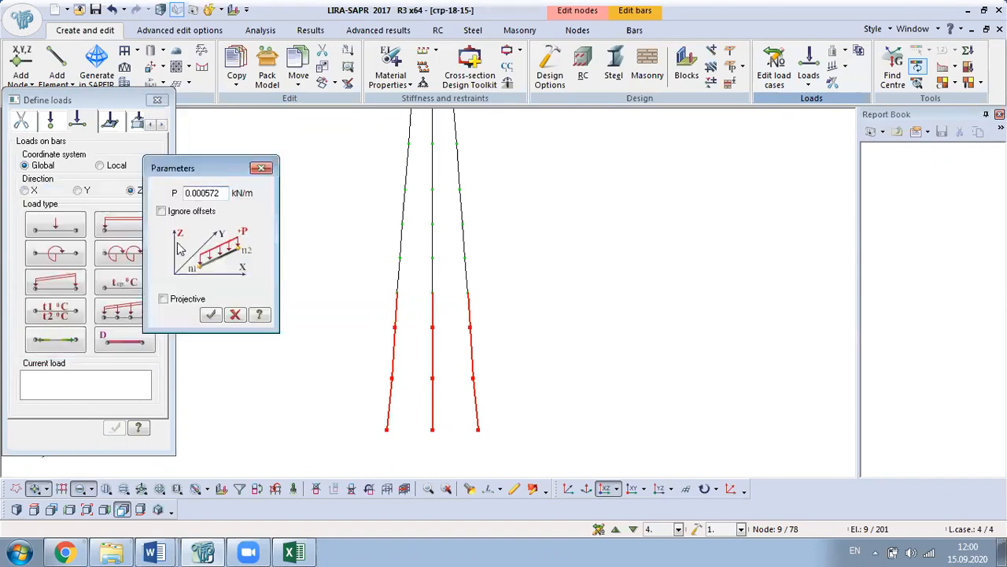
- Verify the load for труба 133 at height до 5 in the Excel table, return to LIRA-SAPR and apply the defined load to the bars
{"action": "left_click", "coordinate": [294, 550]}
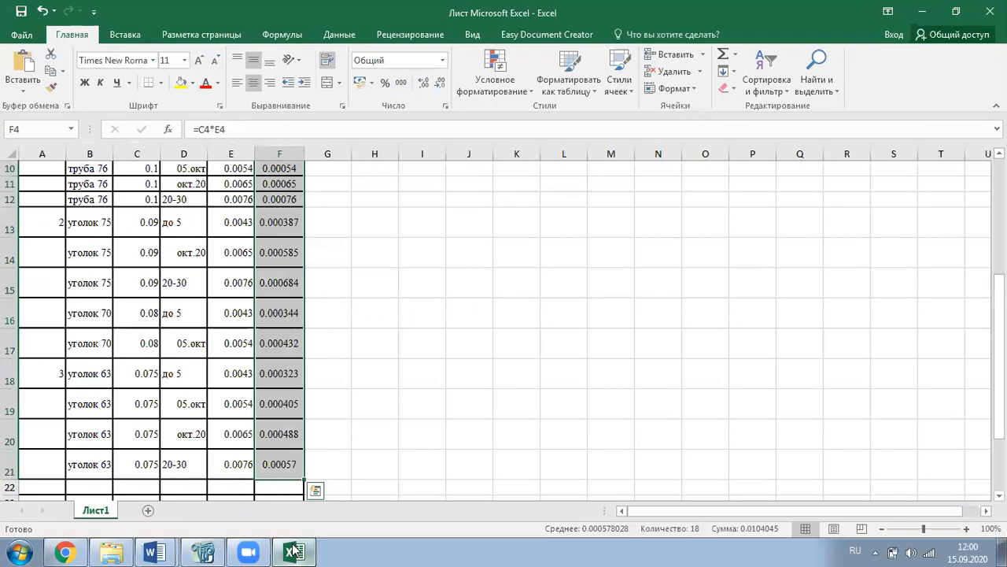
{"action": "scroll", "coordinate": [310, 362], "scroll_direction": "up", "scroll_amount": 3}
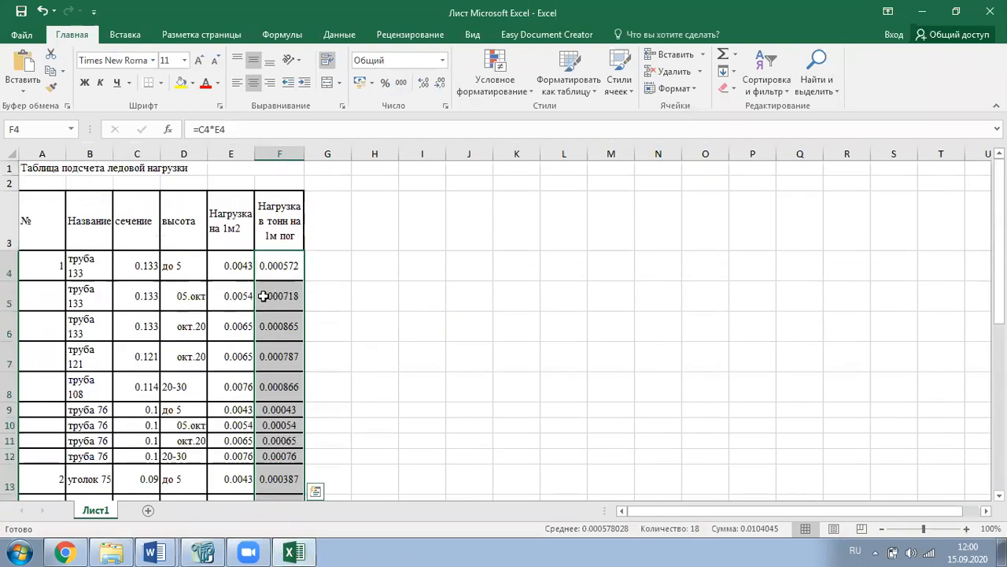
{"action": "left_click", "coordinate": [266, 293]}
{"action": "left_click", "coordinate": [271, 269]}
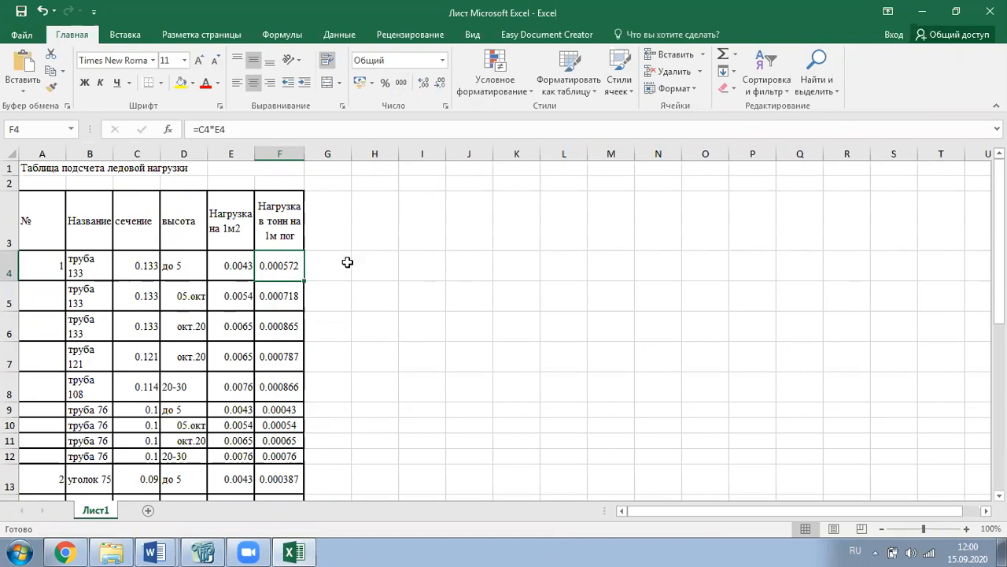
{"action": "left_click", "coordinate": [206, 551]}
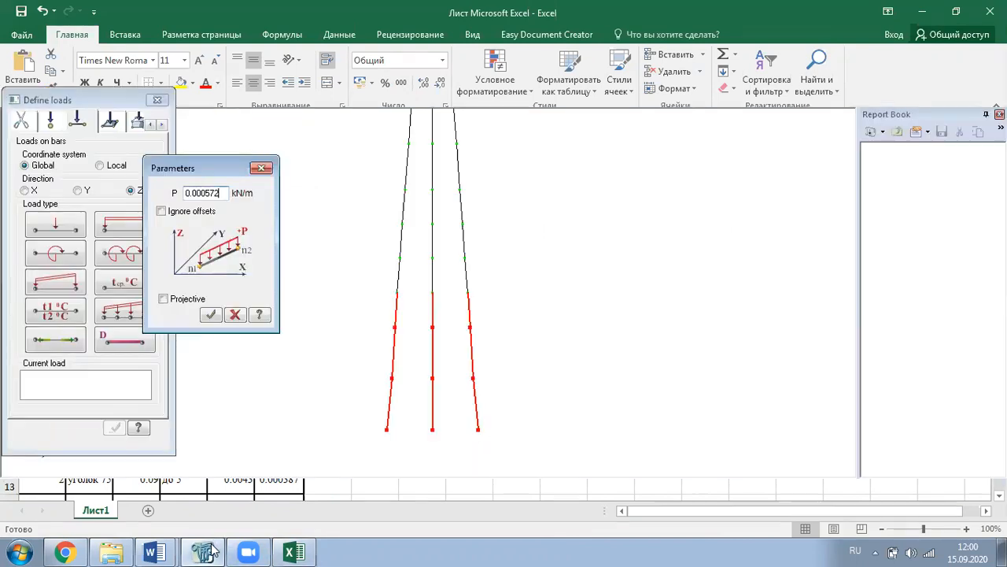
{"action": "left_click", "coordinate": [211, 315]}
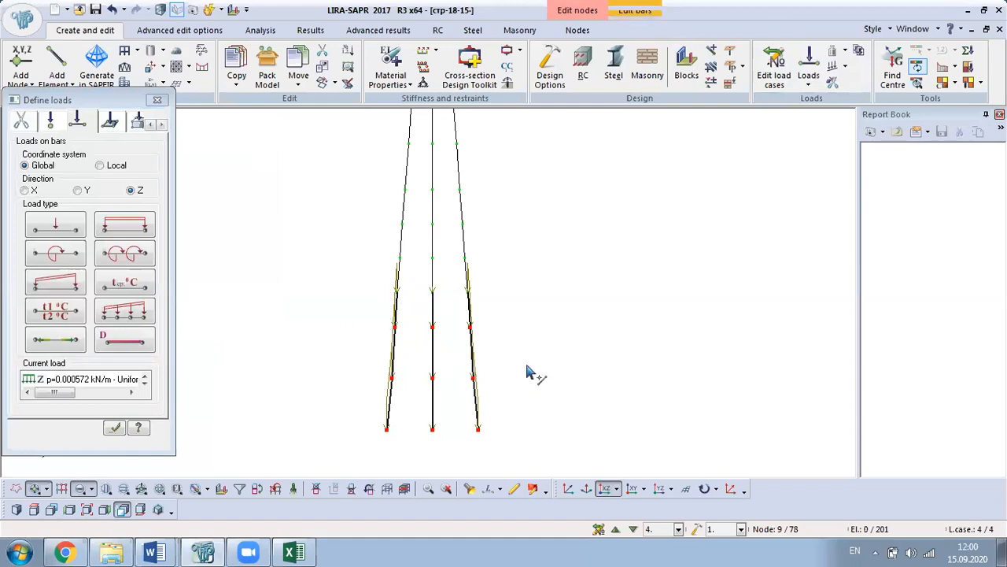
{"action": "left_click", "coordinate": [156, 102]}
- Look up the load per running metre for труба 133 at height 5-10 in the Word ice load table
{"action": "left_click", "coordinate": [299, 552]}
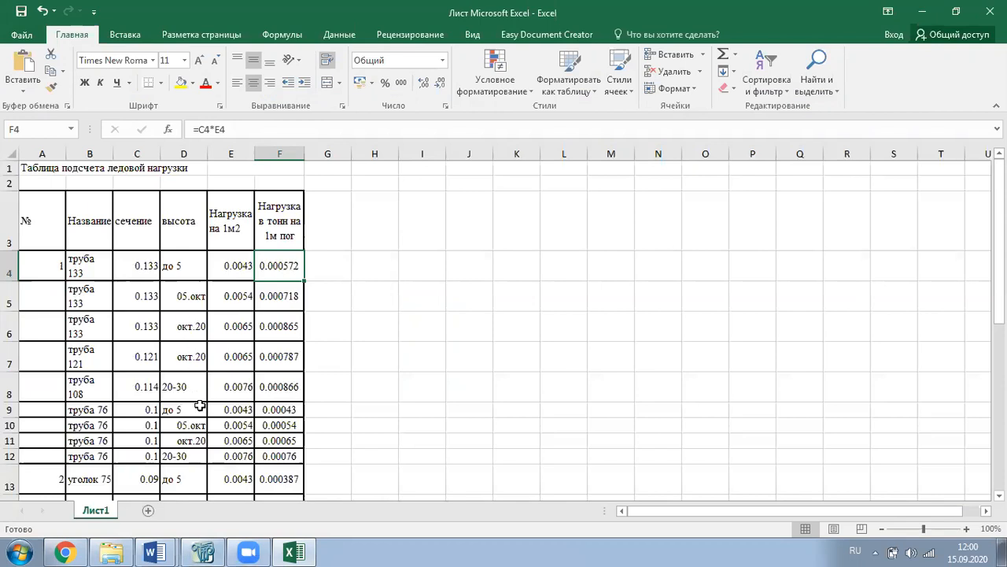
{"action": "left_click", "coordinate": [155, 552]}
{"action": "left_click", "coordinate": [159, 494]}
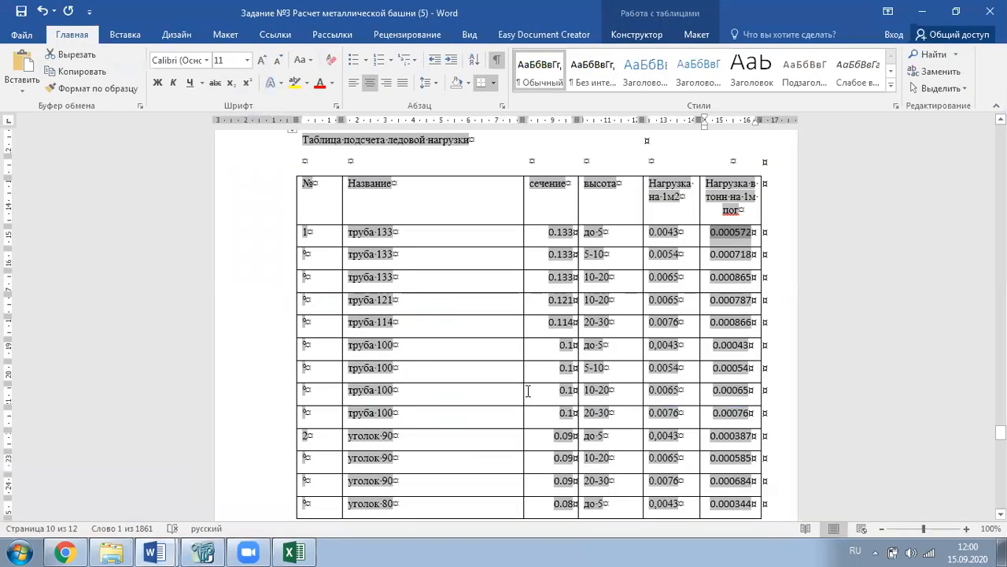
{"action": "left_click", "coordinate": [615, 254]}
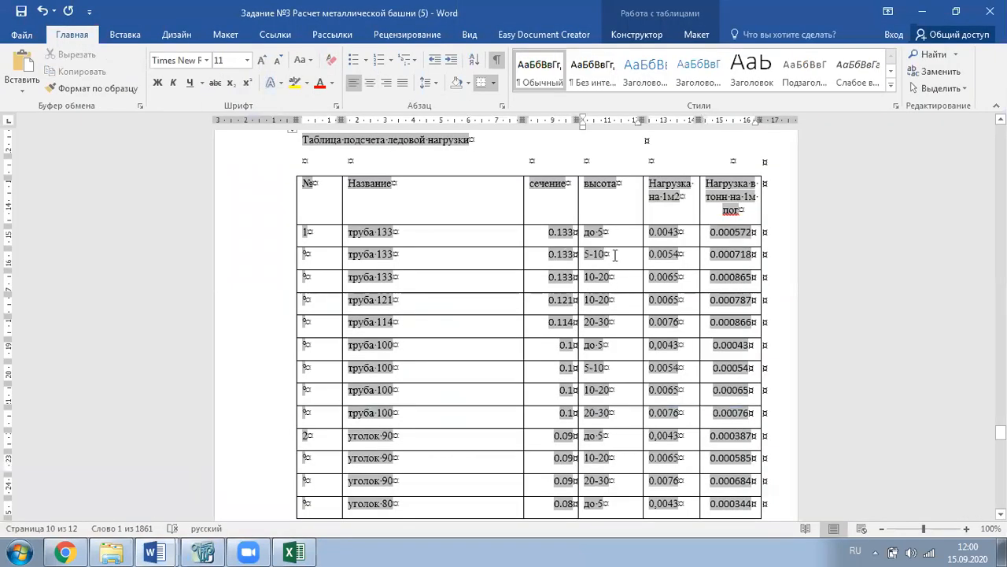
{"action": "left_click_drag", "start_coordinate": [757, 253], "coordinate": [711, 258]}
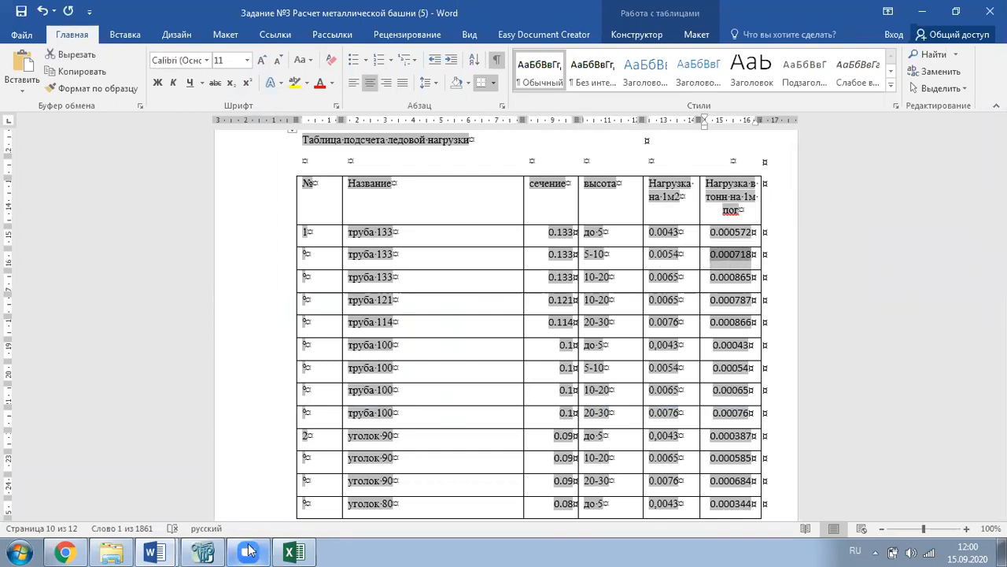
- Switch back to LIRA-SAPR and inspect the coordinates of two neighbouring nodes above the loaded bars on the outer leg
{"action": "left_click", "coordinate": [211, 551]}
{"action": "middle_click_drag", "start_coordinate": [514, 352], "coordinate": [499, 414]}
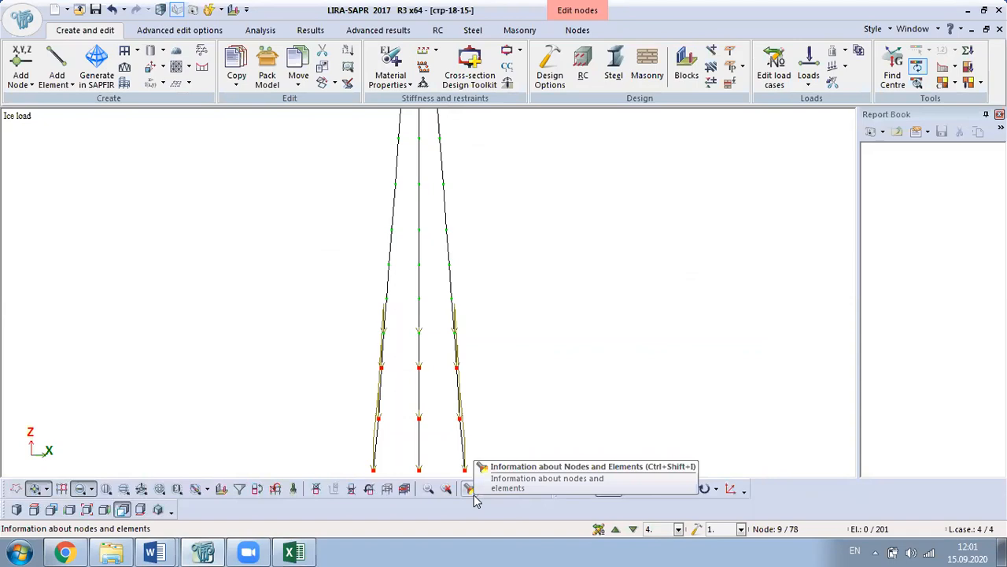
{"action": "left_click", "coordinate": [472, 493]}
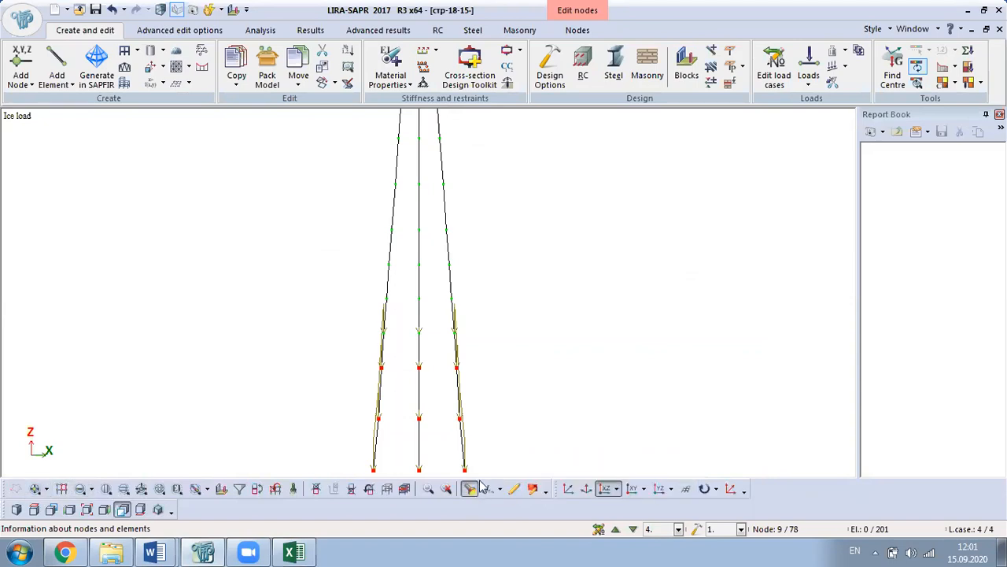
{"action": "left_click", "coordinate": [397, 191]}
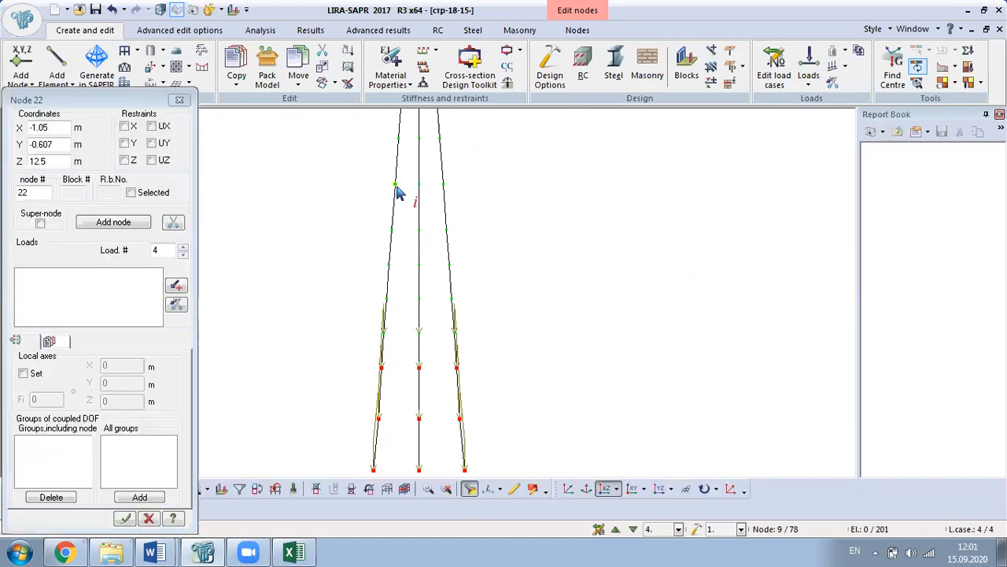
{"action": "left_click", "coordinate": [392, 232]}
{"action": "left_click", "coordinate": [180, 100]}
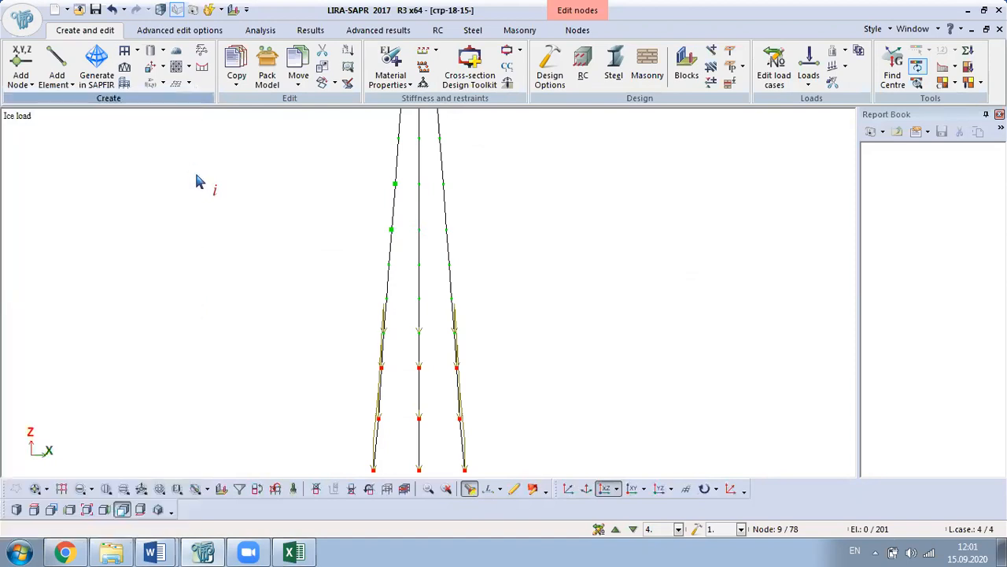
- Select the lower of the two inspected leg nodes to mark the upper limit of the next height zone
{"action": "left_click", "coordinate": [35, 488]}
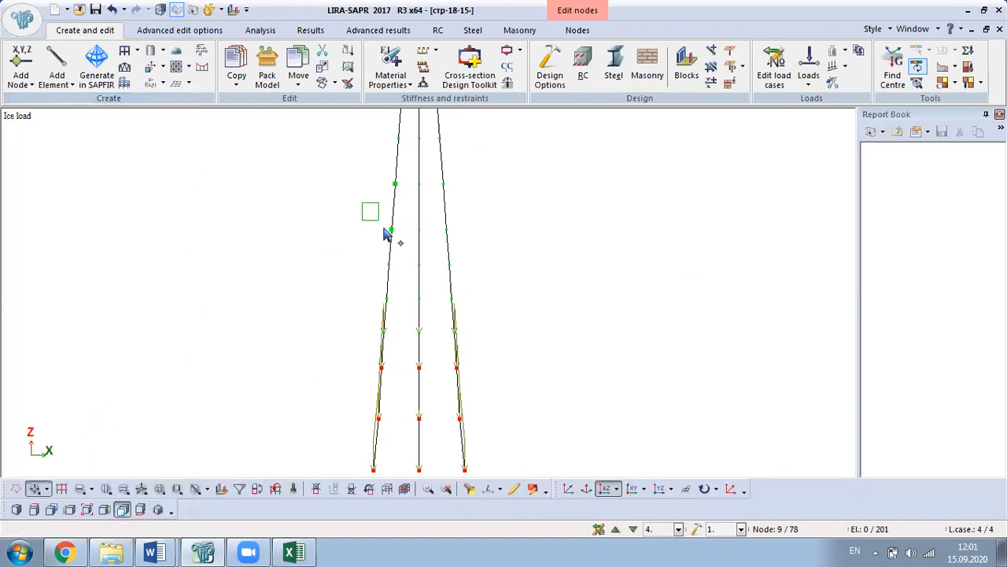
{"action": "left_click", "coordinate": [631, 489]}
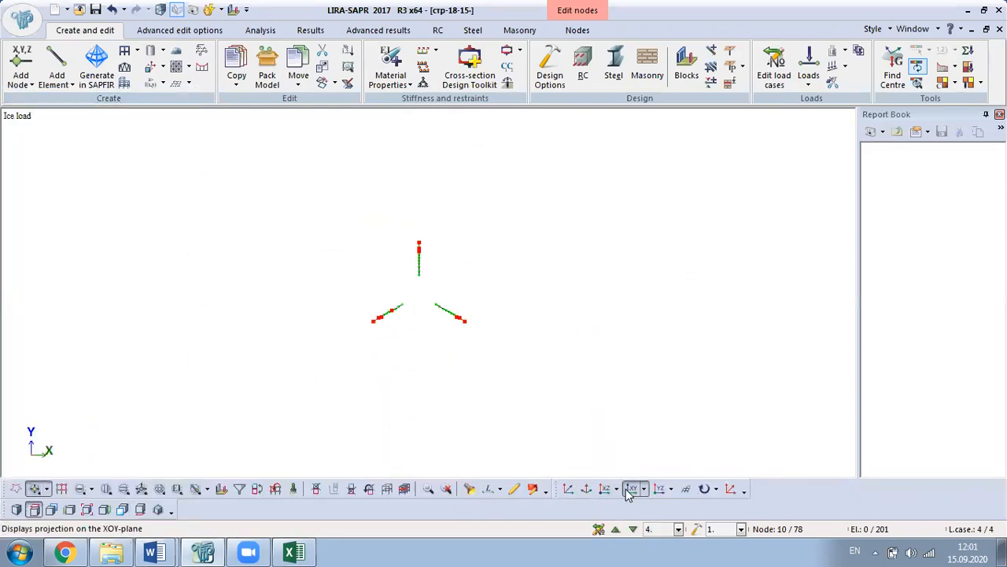
{"action": "left_click", "coordinate": [604, 489]}
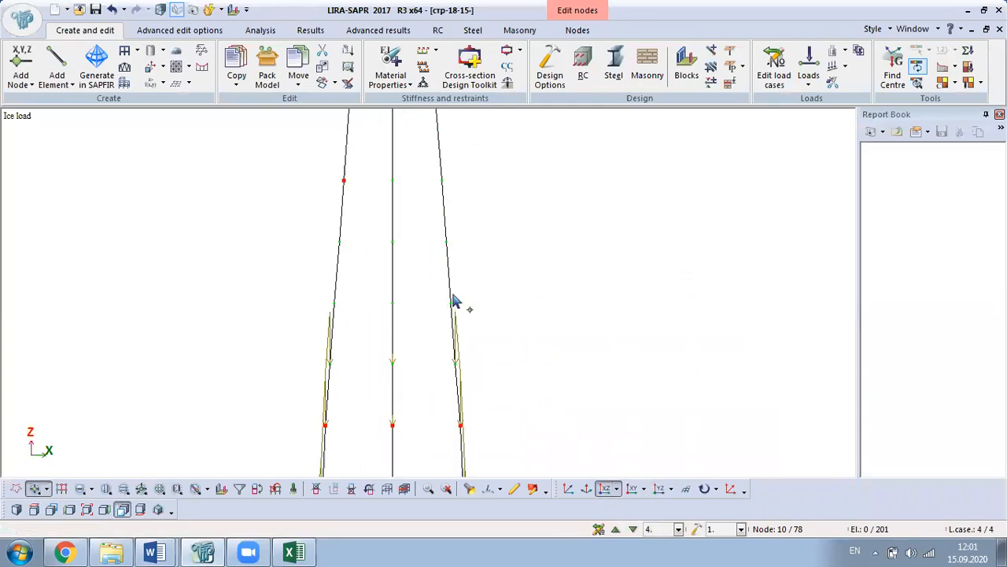
{"action": "middle_click_drag", "start_coordinate": [508, 323], "coordinate": [458, 327]}
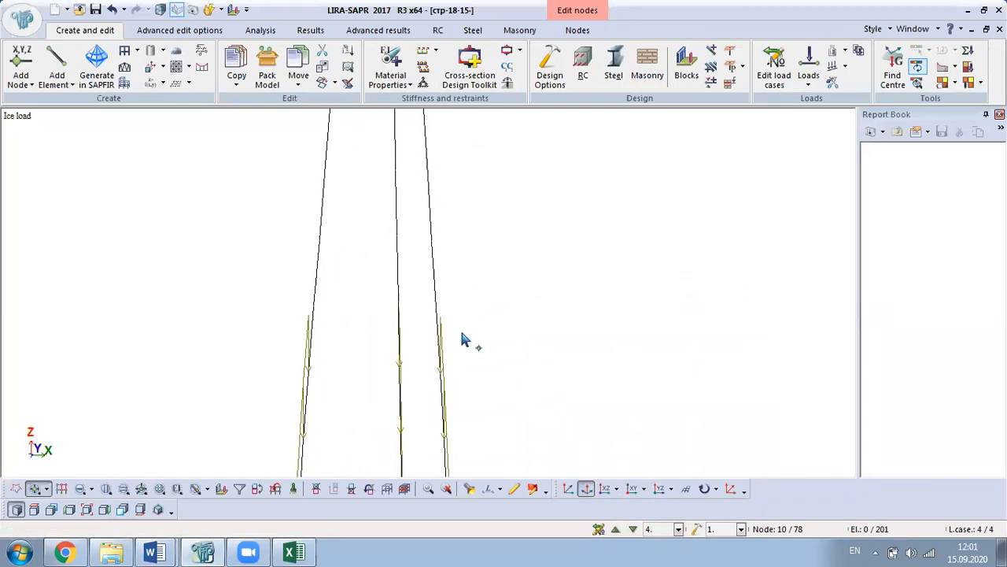
{"action": "left_click", "coordinate": [604, 488]}
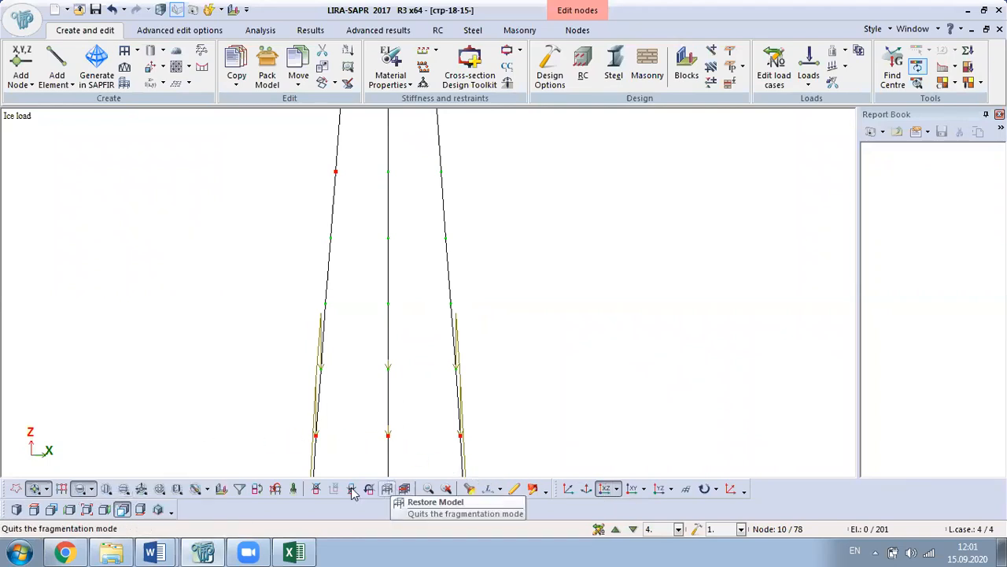
- Clear the previous selection and select the leg bars between the already loaded bars and the marked node
{"action": "left_click", "coordinate": [316, 486]}
{"action": "left_click_drag", "start_coordinate": [472, 192], "coordinate": [270, 315]}
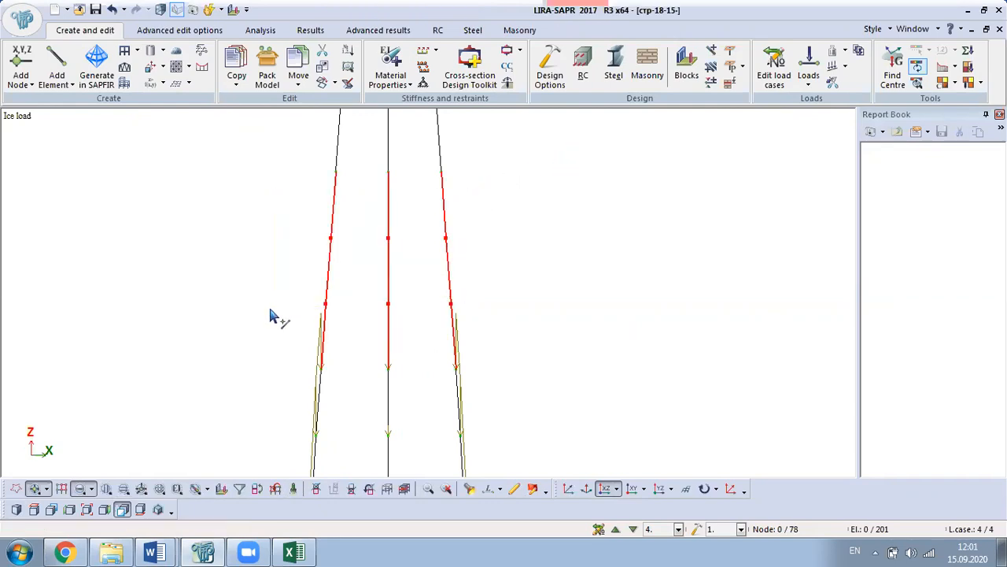
{"action": "scroll", "coordinate": [466, 256], "scroll_direction": "down", "scroll_amount": 3}
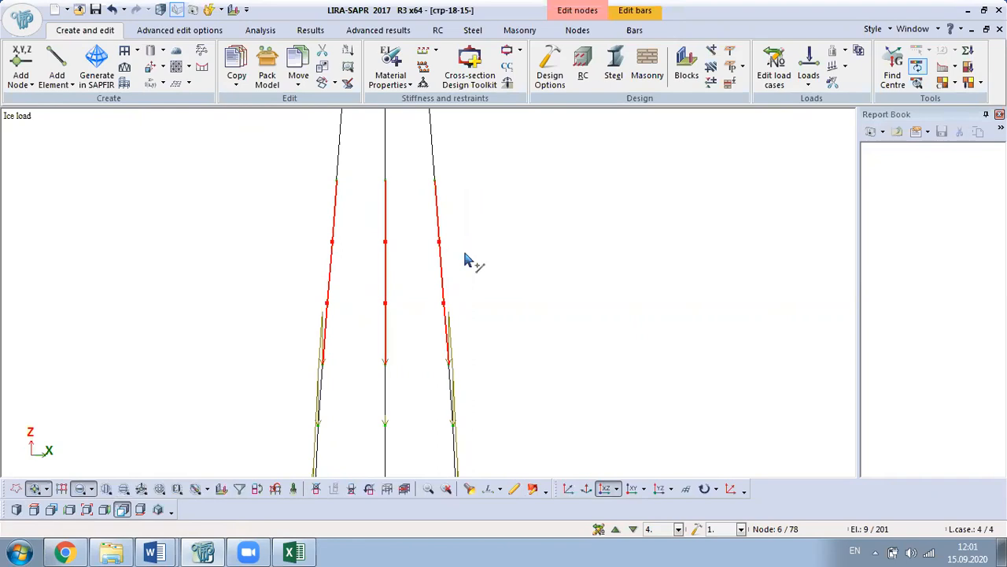
{"action": "middle_click_drag", "start_coordinate": [581, 219], "coordinate": [405, 242]}
{"action": "middle_click_drag", "start_coordinate": [456, 224], "coordinate": [425, 239]}
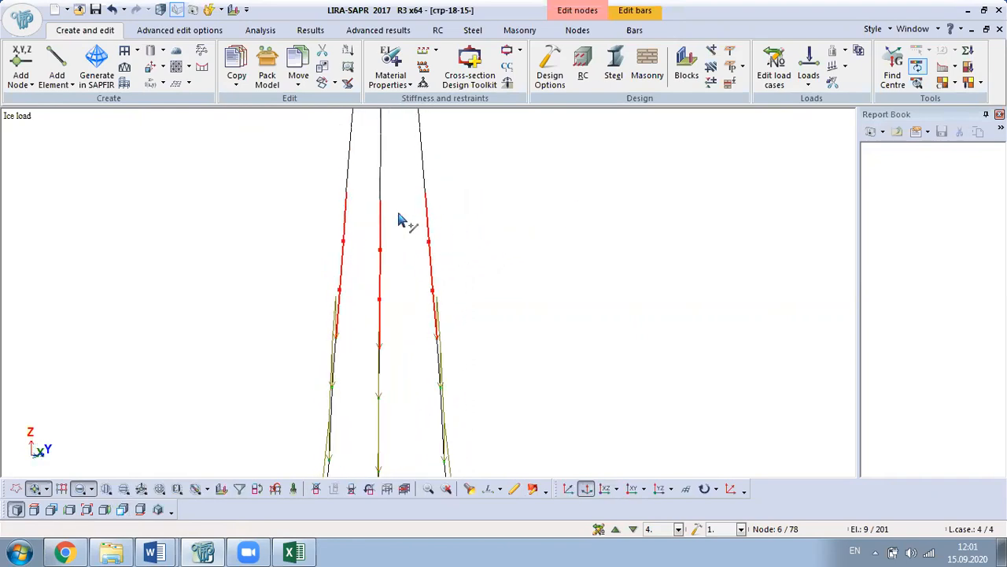
- Apply a uniformly distributed load of 0.000718 kN/m in global Z to the selected leg bars
{"action": "left_click", "coordinate": [813, 79]}
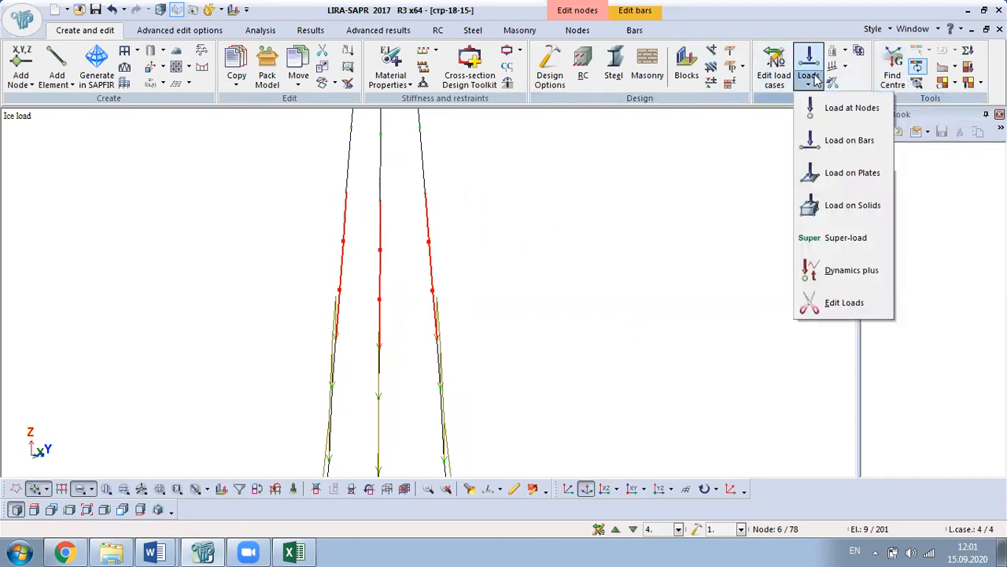
{"action": "left_click", "coordinate": [832, 135]}
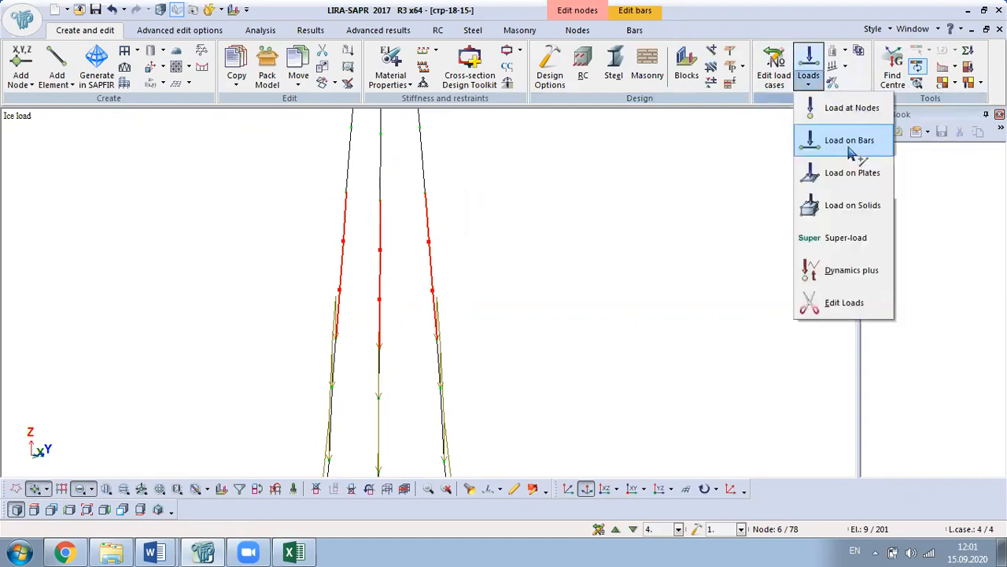
{"action": "left_click", "coordinate": [846, 147]}
{"action": "left_click", "coordinate": [126, 226]}
{"action": "type", "text": "0.000718"}
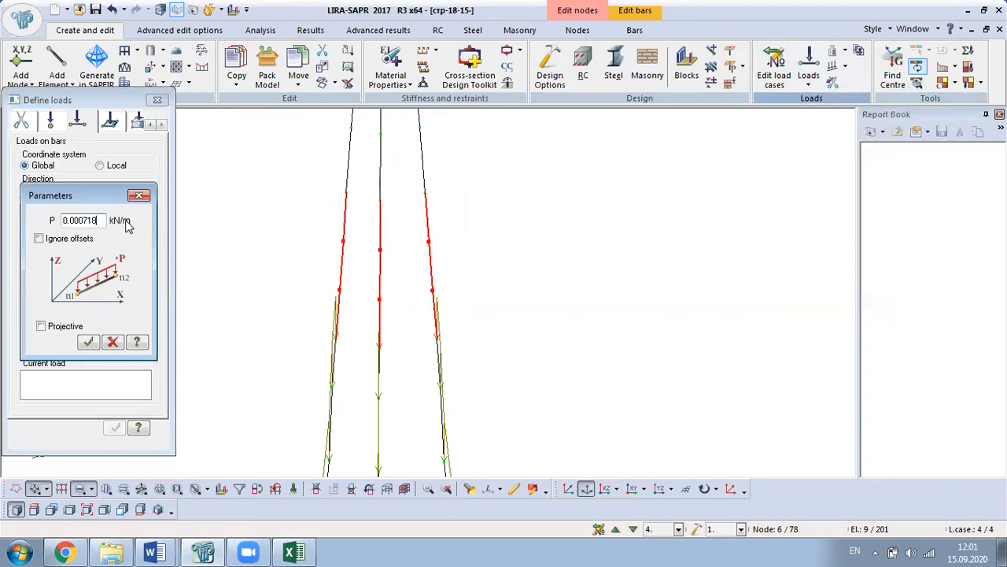
{"action": "left_click", "coordinate": [87, 342]}
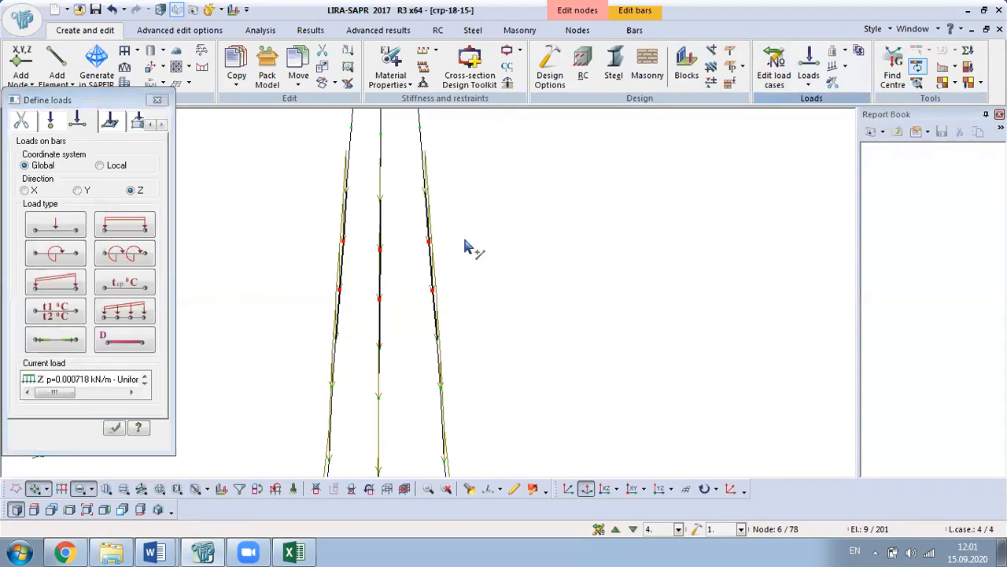
{"action": "scroll", "coordinate": [489, 388], "scroll_direction": "down", "scroll_amount": 2}
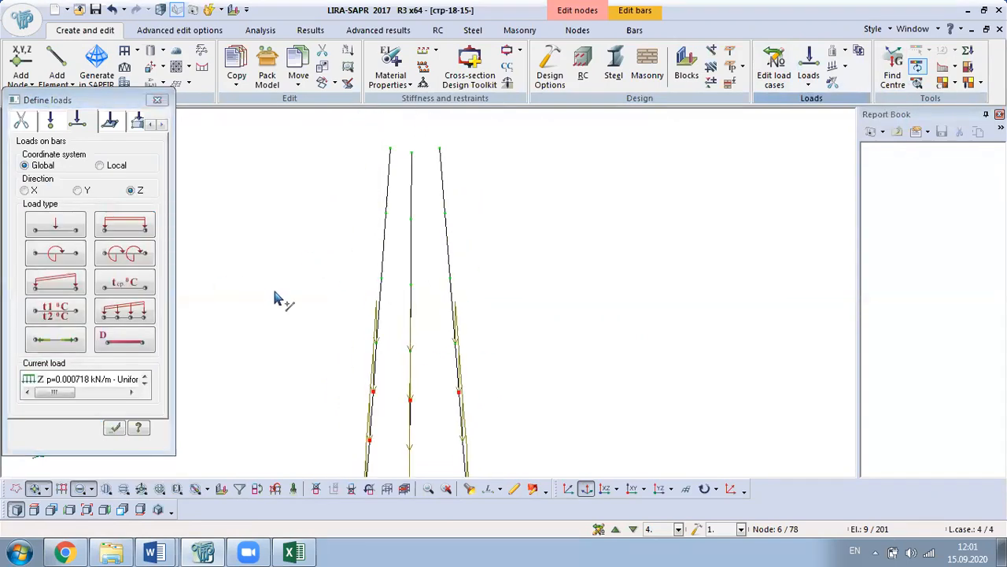
- Bring up the Excel ice load workbook and close it without saving the changes
{"action": "left_click", "coordinate": [295, 553]}
{"action": "left_click", "coordinate": [296, 552]}
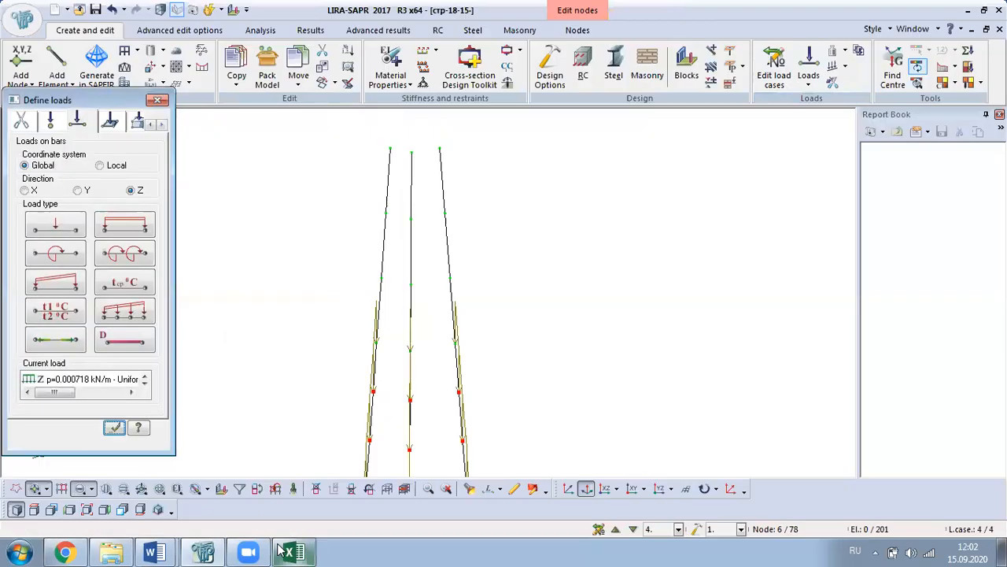
{"action": "left_click", "coordinate": [295, 553]}
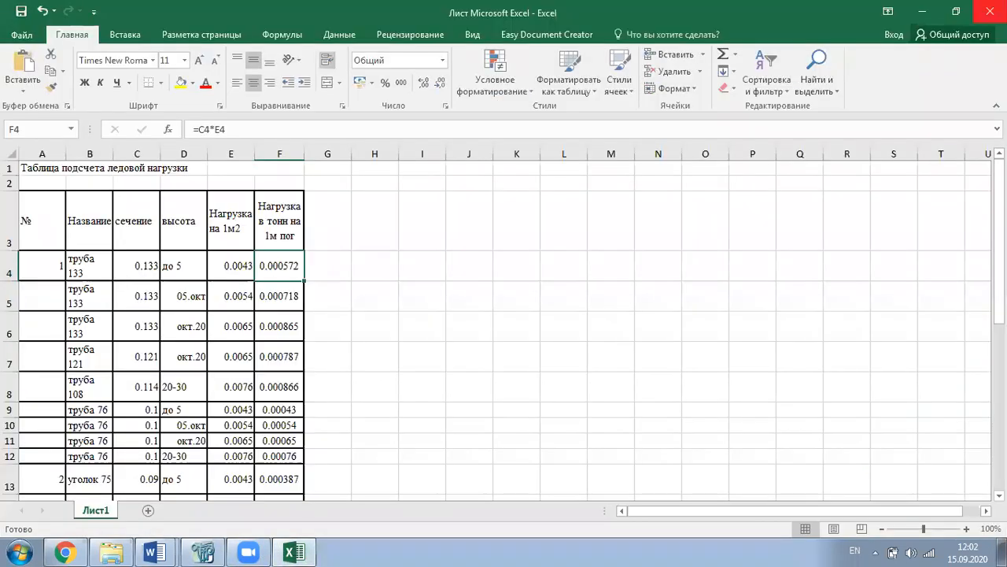
{"action": "key", "text": "alt+F4"}
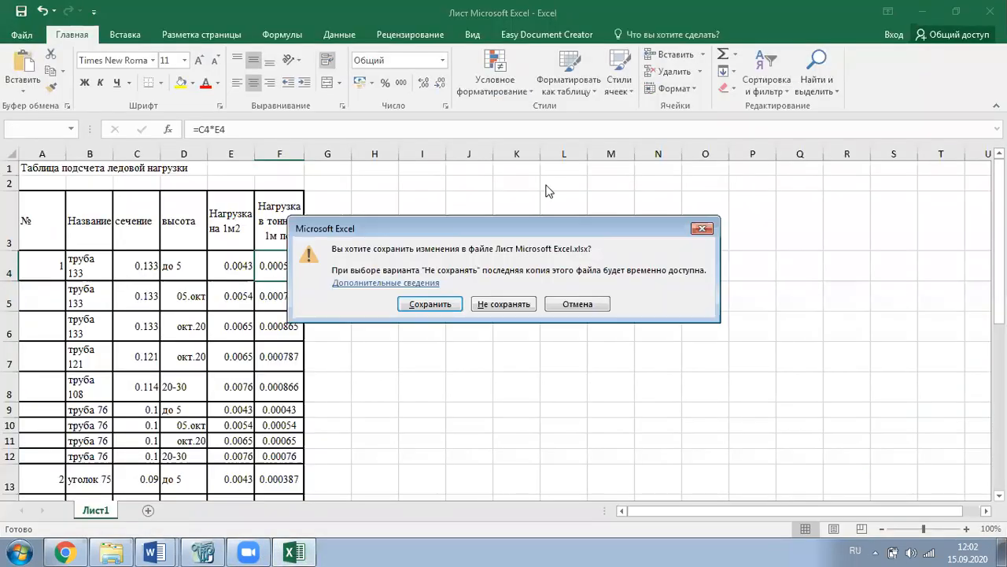
{"action": "left_click", "coordinate": [503, 304]}
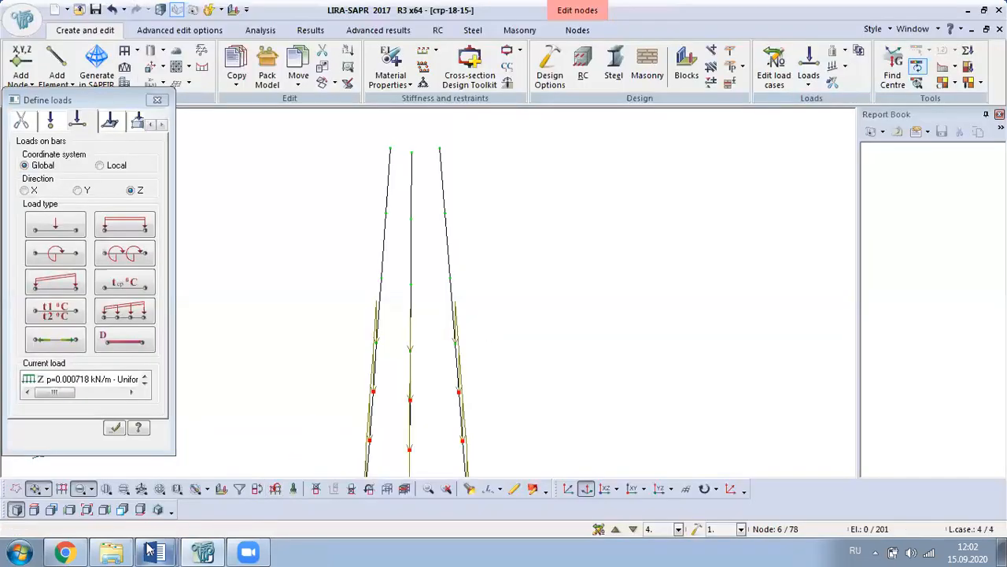
- Switch to the Word assignment document and look up the per-metre ice load for pipe 133 at 10-20 height
{"action": "mouse_move", "coordinate": [154, 553]}
{"action": "left_click", "coordinate": [150, 494]}
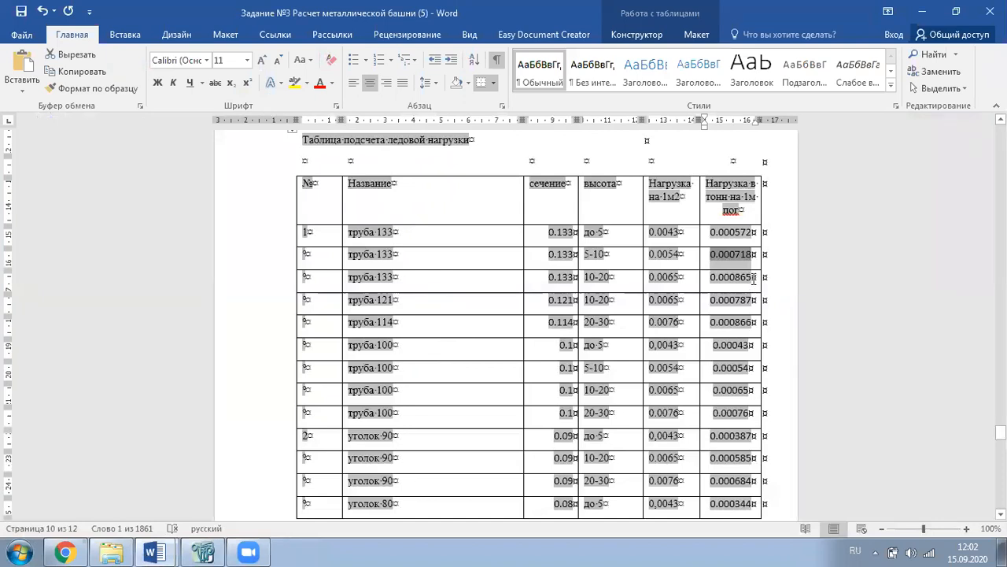
{"action": "left_click", "coordinate": [716, 278]}
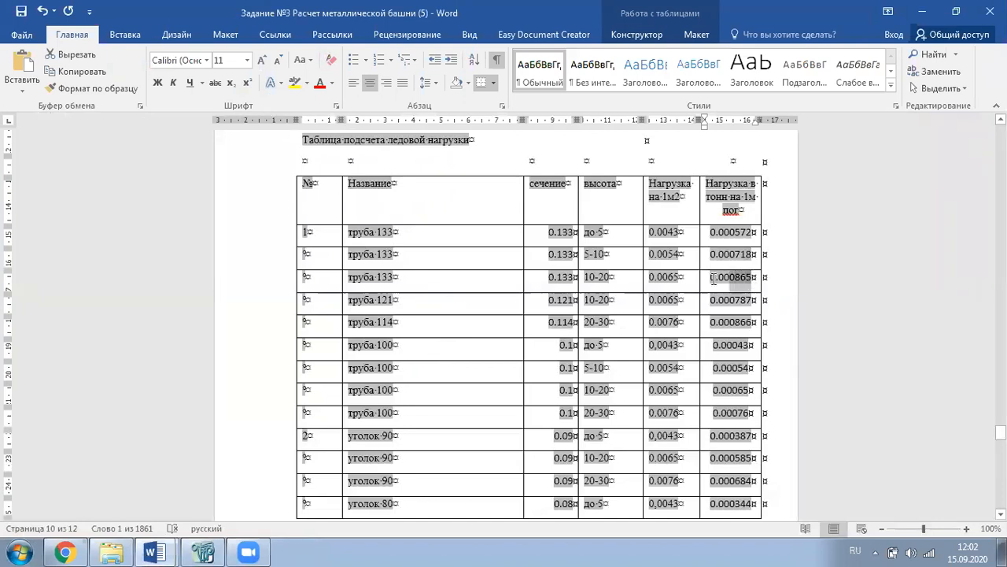
{"action": "double_click", "coordinate": [712, 278]}
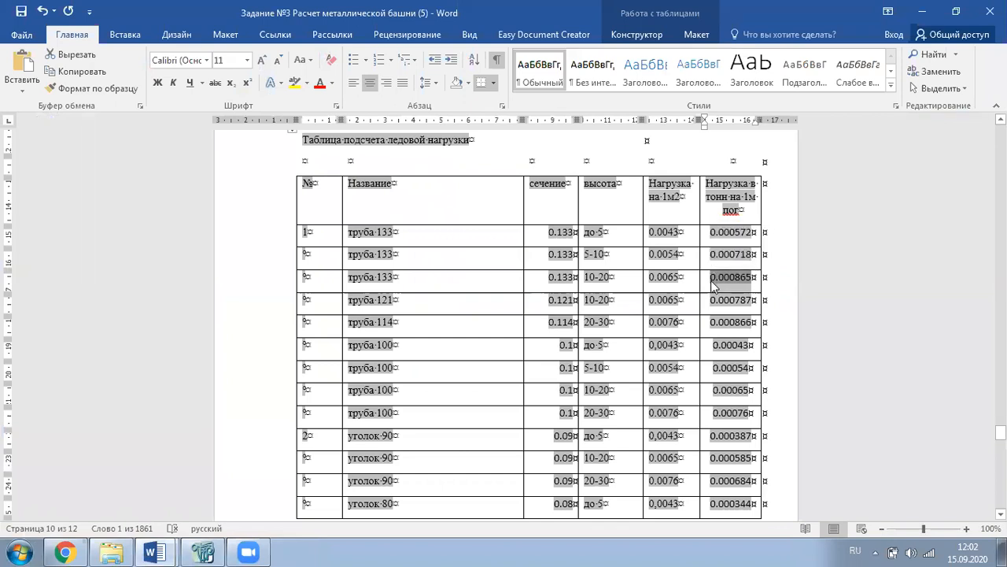
- Switch back to LIRA-SAPR, select the remaining unloaded upper leg bars and apply a uniformly distributed load of 0.000865 kN/m in global Z
{"action": "left_click", "coordinate": [201, 552]}
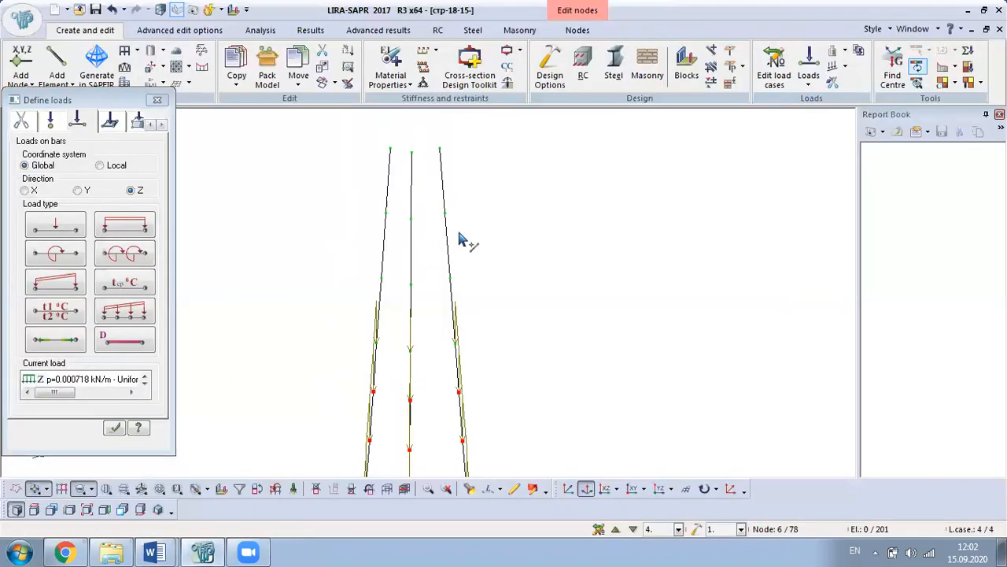
{"action": "left_click_drag", "start_coordinate": [474, 133], "coordinate": [283, 297]}
{"action": "left_click", "coordinate": [810, 77]}
{"action": "left_click", "coordinate": [838, 140]}
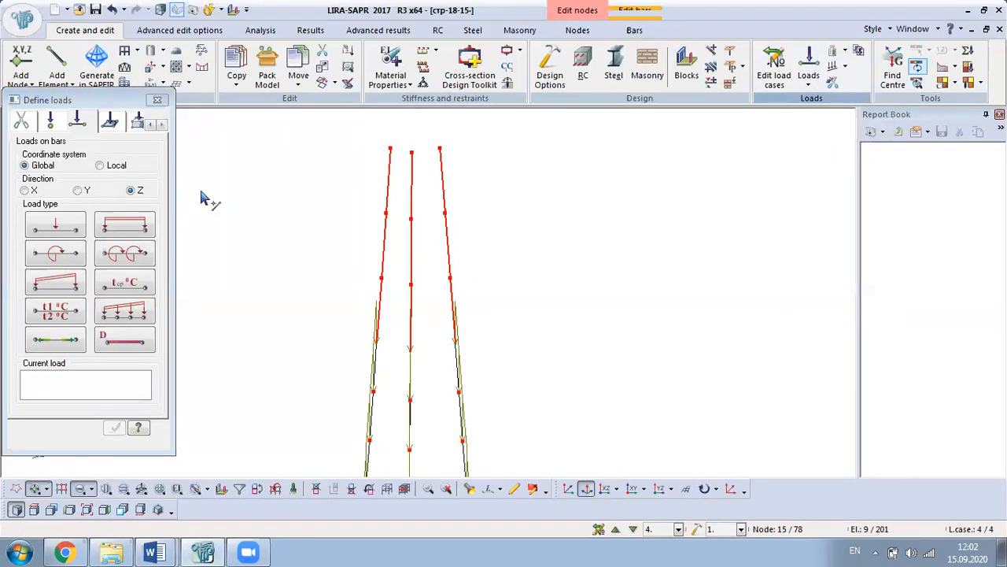
{"action": "left_click", "coordinate": [124, 224]}
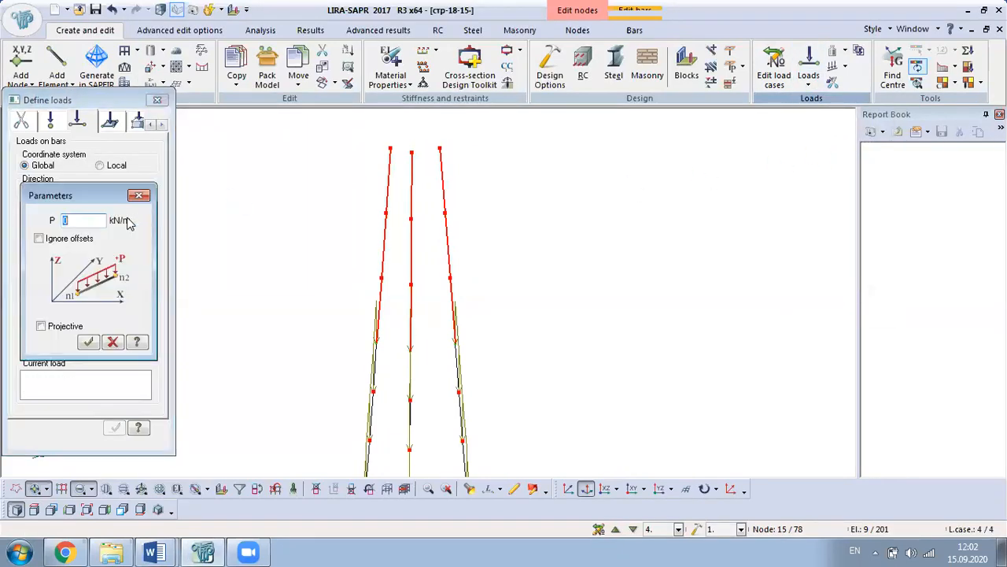
{"action": "left_click", "coordinate": [86, 346]}
{"action": "scroll", "coordinate": [395, 308], "scroll_direction": "down", "scroll_amount": 3}
{"action": "middle_click_drag", "start_coordinate": [515, 297], "coordinate": [274, 331]}
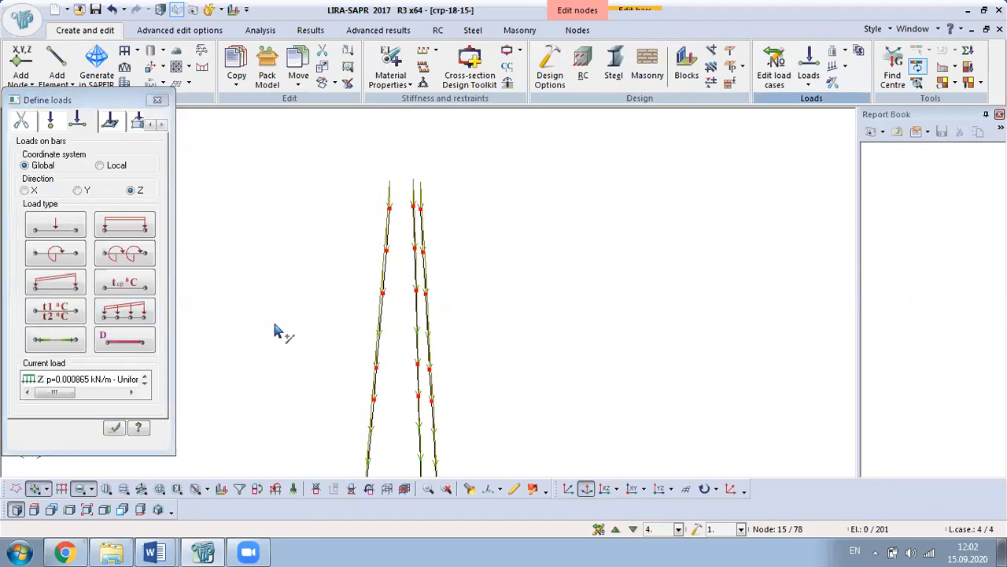
{"action": "middle_click_drag", "start_coordinate": [328, 297], "coordinate": [299, 303]}
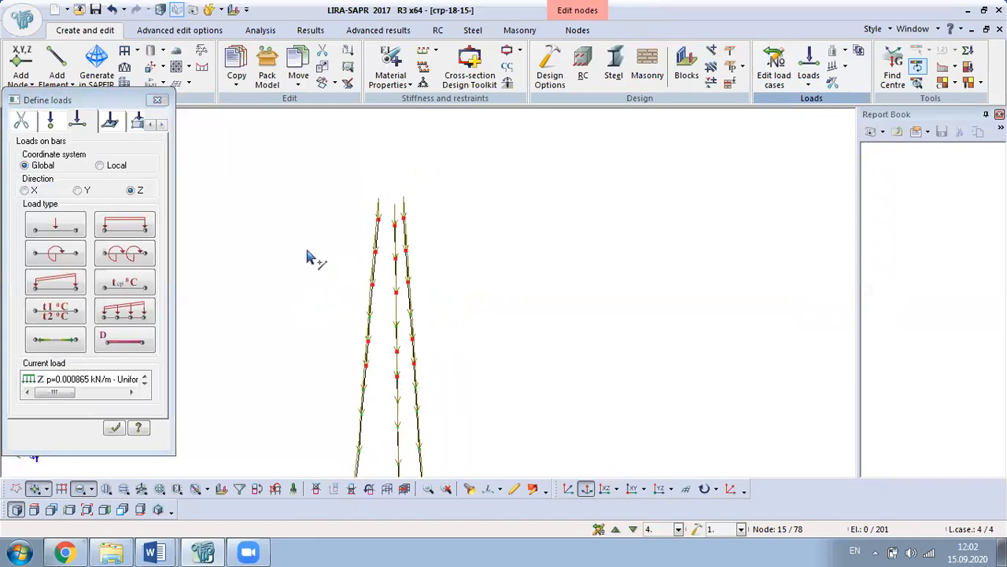
- Restore the full tower model from the isolated leg fragment
{"action": "right_click", "coordinate": [306, 255]}
{"action": "left_click", "coordinate": [407, 341]}
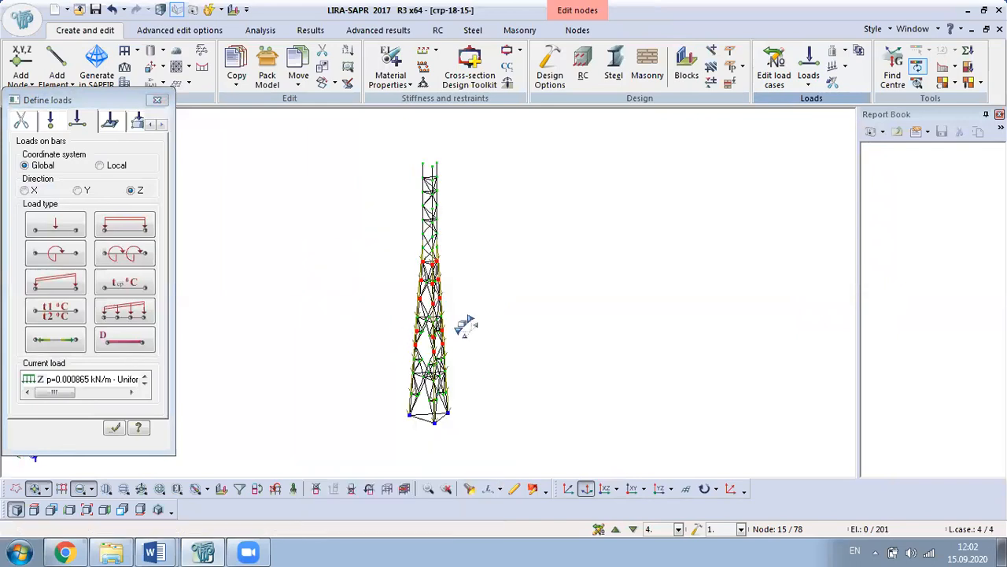
{"action": "middle_click_drag", "start_coordinate": [466, 325], "coordinate": [540, 314]}
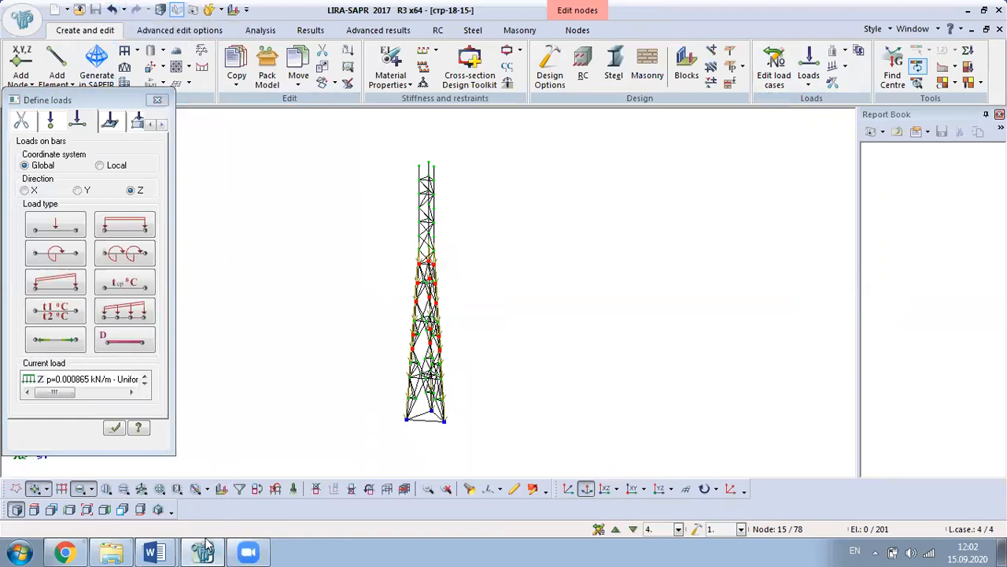
- Switch to the Word assignment document and look up the per-metre ice load for pipe 121 at 10-20 height
{"action": "mouse_move", "coordinate": [154, 551]}
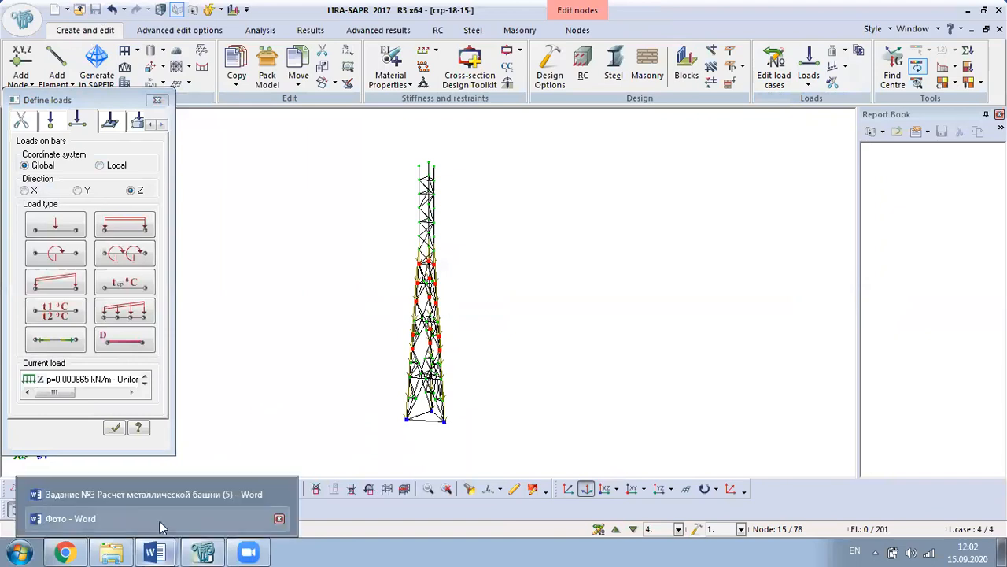
{"action": "left_click", "coordinate": [159, 500]}
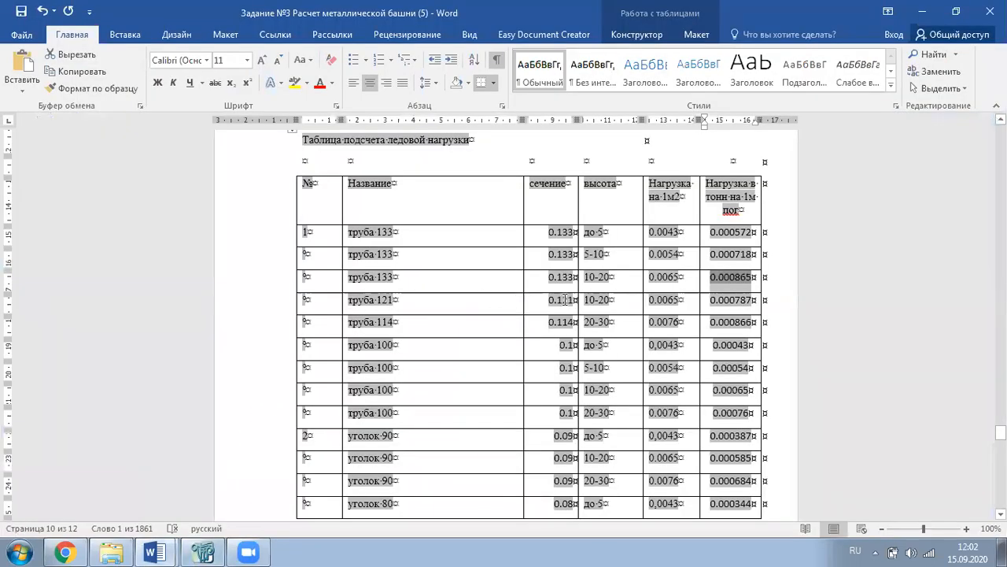
{"action": "left_click", "coordinate": [709, 300]}
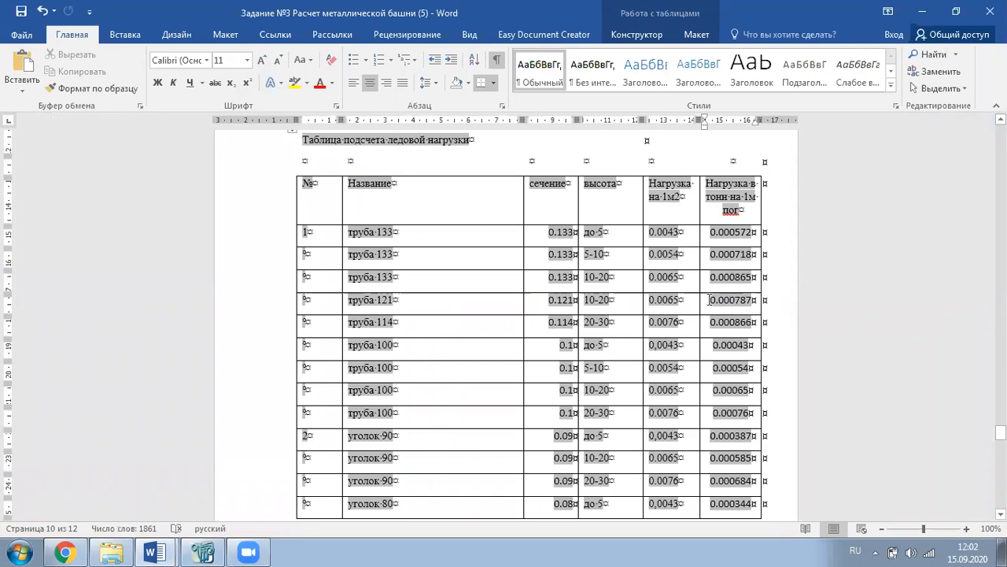
{"action": "double_click", "coordinate": [709, 300]}
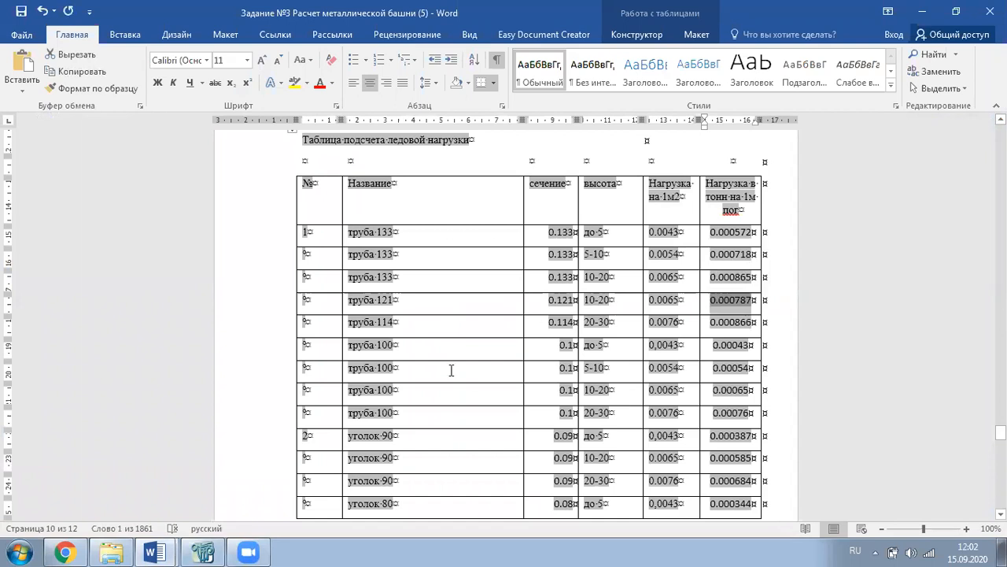
- Switch back to LIRA-SAPR and select the bars with stiffness 6. Pipe 121 x 8 using the element filter
{"action": "left_click", "coordinate": [203, 552]}
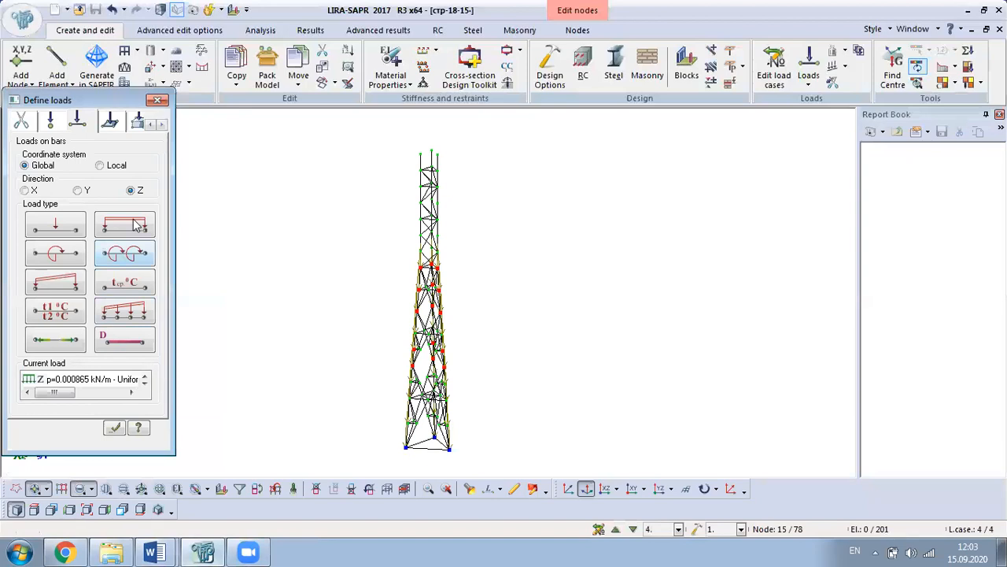
{"action": "left_click", "coordinate": [240, 489]}
{"action": "left_click", "coordinate": [41, 142]}
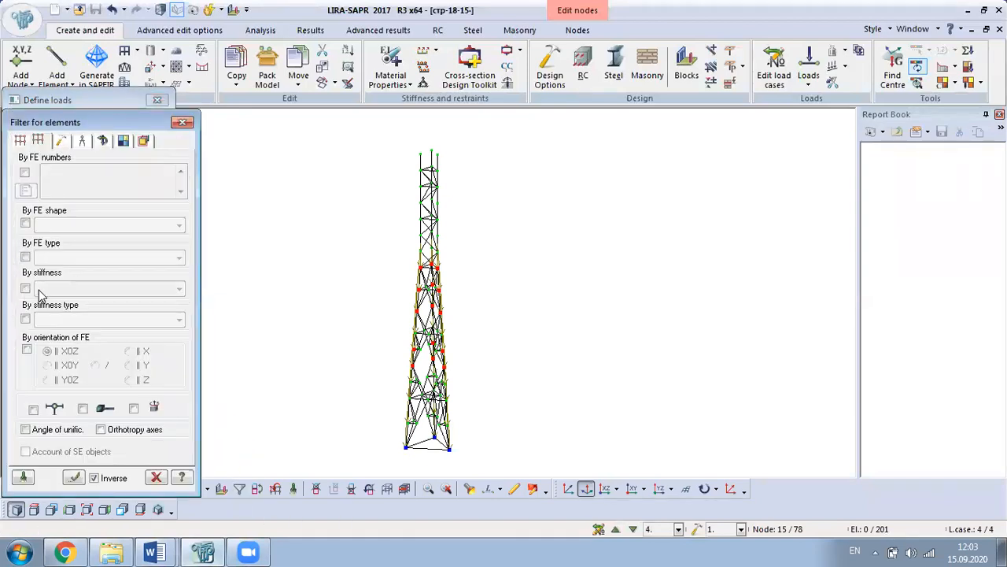
{"action": "left_click", "coordinate": [26, 288]}
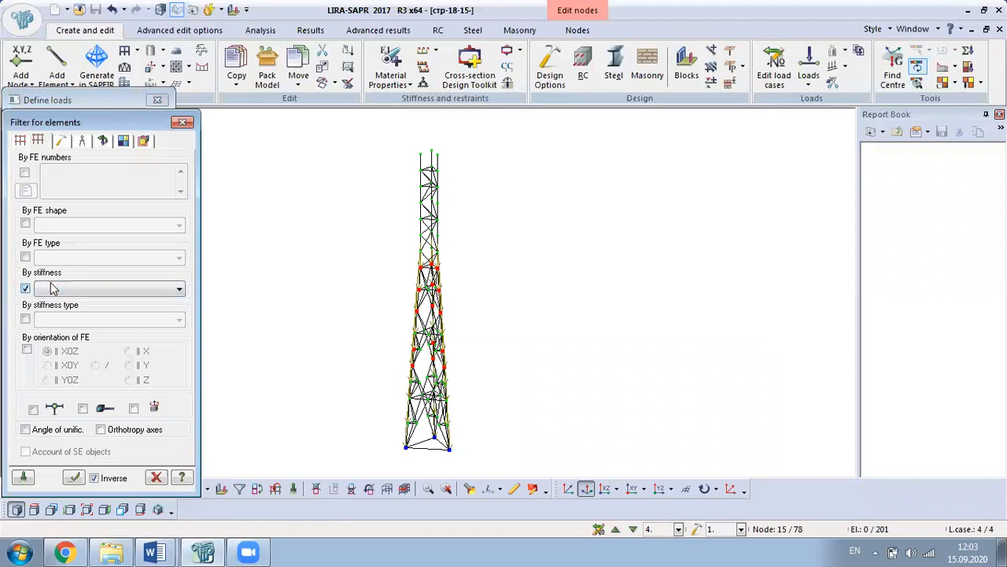
{"action": "left_click", "coordinate": [60, 289]}
{"action": "left_click", "coordinate": [72, 375]}
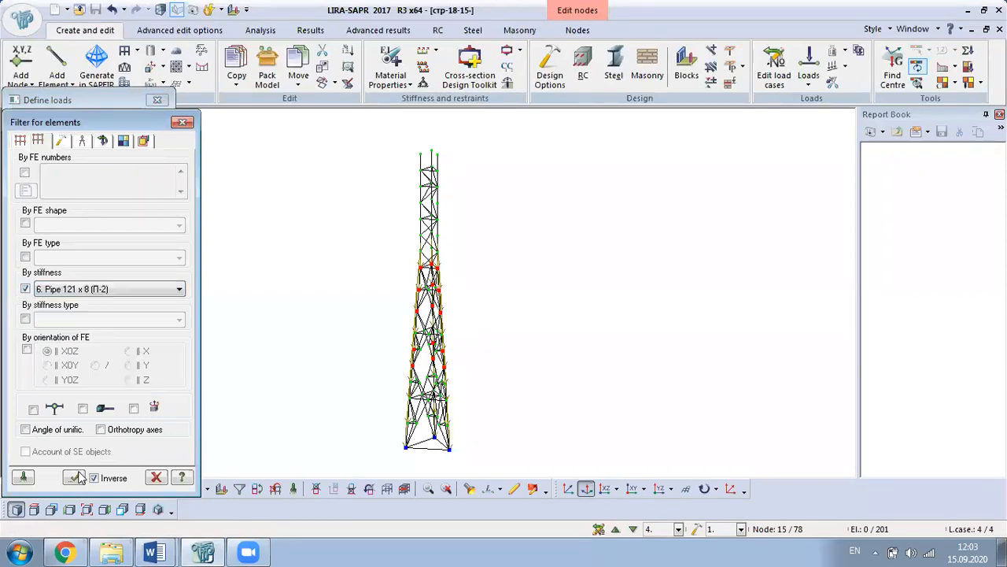
{"action": "left_click", "coordinate": [74, 478]}
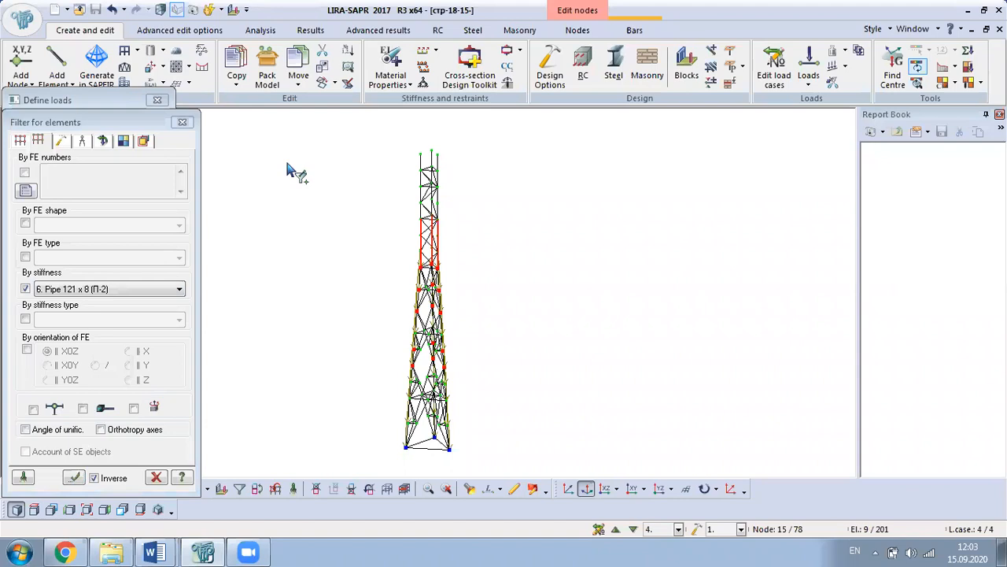
- Fragment the model and refilter by Pipe 121 x 8 so that only those bars are isolated, without the leftover nodes
{"action": "right_click", "coordinate": [289, 169]}
{"action": "left_click", "coordinate": [351, 210]}
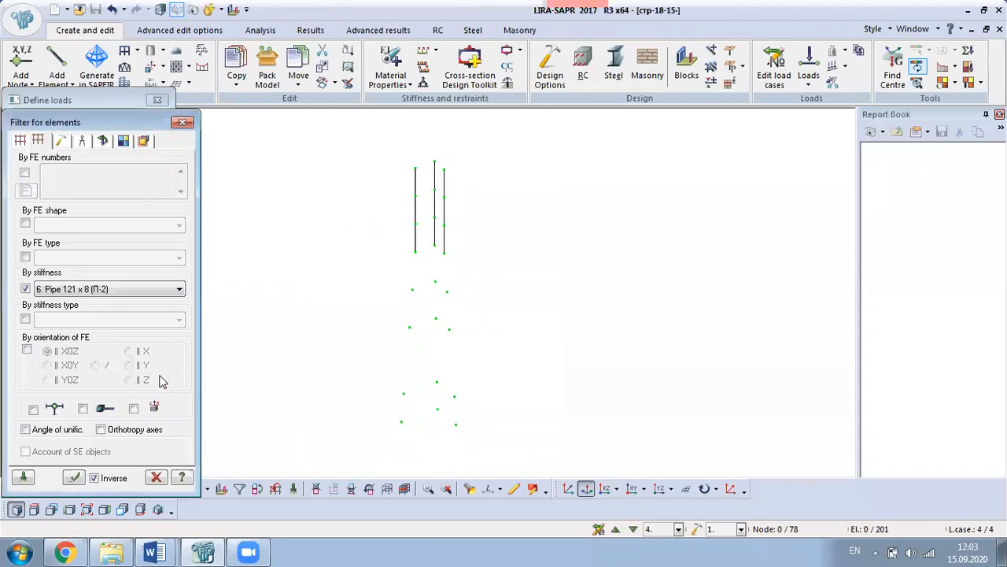
{"action": "left_click", "coordinate": [82, 477]}
{"action": "right_click", "coordinate": [260, 282]}
{"action": "left_click", "coordinate": [312, 49]}
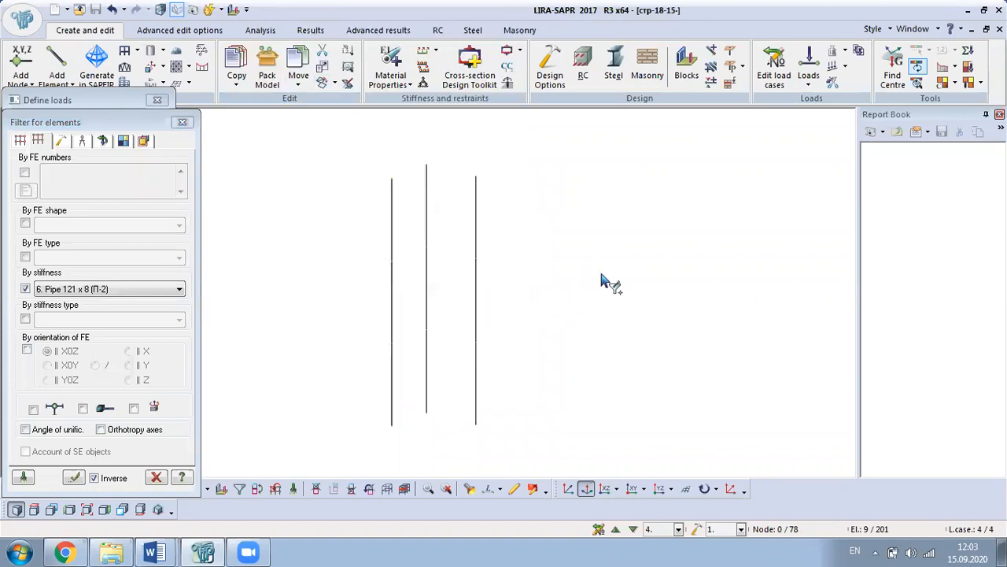
- Inspect the coordinates of the end nodes of one isolated leg
{"action": "left_click", "coordinate": [469, 488]}
{"action": "left_click", "coordinate": [392, 425]}
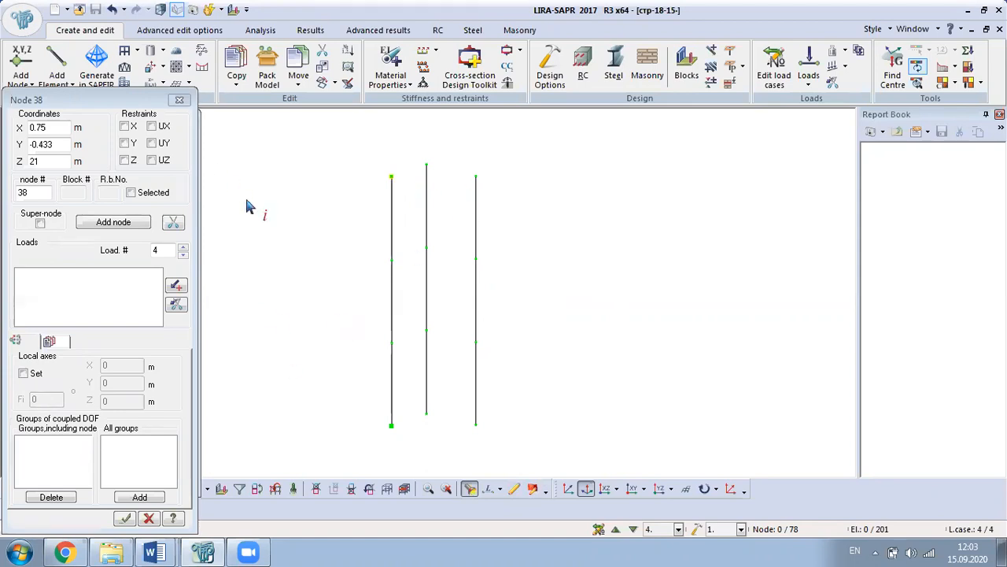
- Select all isolated Pipe 121 x 8 bars and apply a uniformly distributed load of 0.000787 kN/m in global Z
{"action": "key", "text": "ctrl+a"}
{"action": "left_click", "coordinate": [774, 70]}
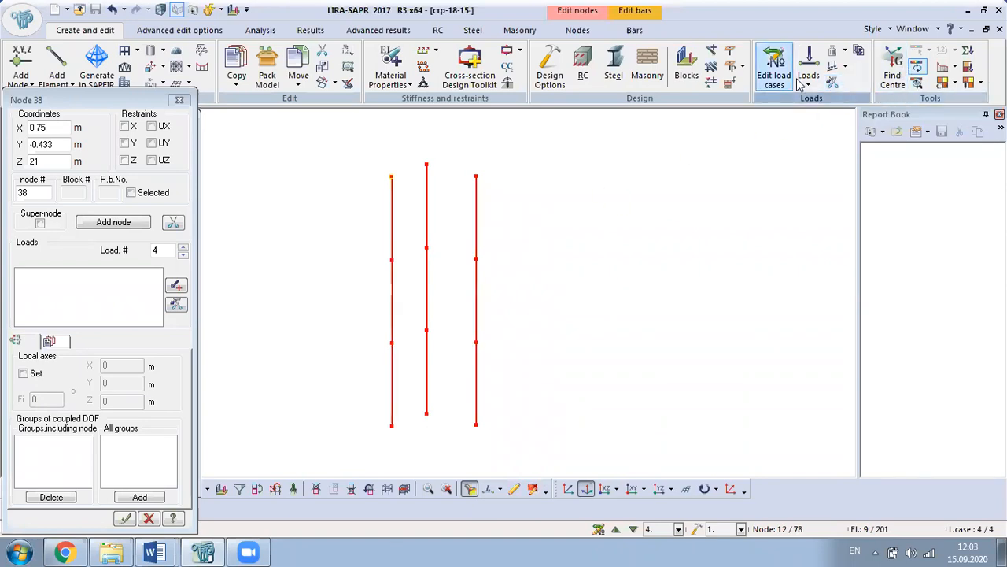
{"action": "left_click", "coordinate": [808, 82]}
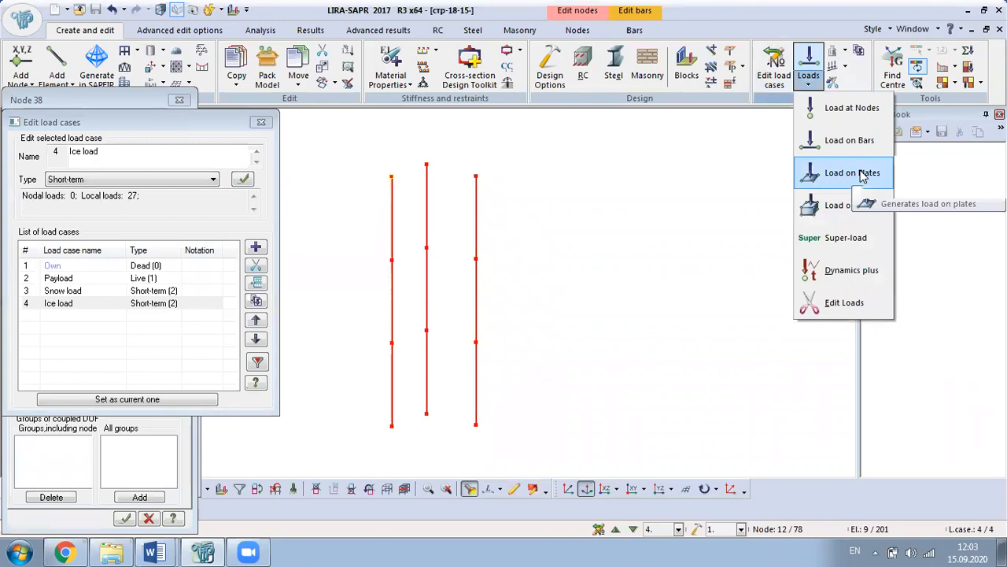
{"action": "left_click", "coordinate": [849, 140]}
{"action": "left_click", "coordinate": [155, 126]}
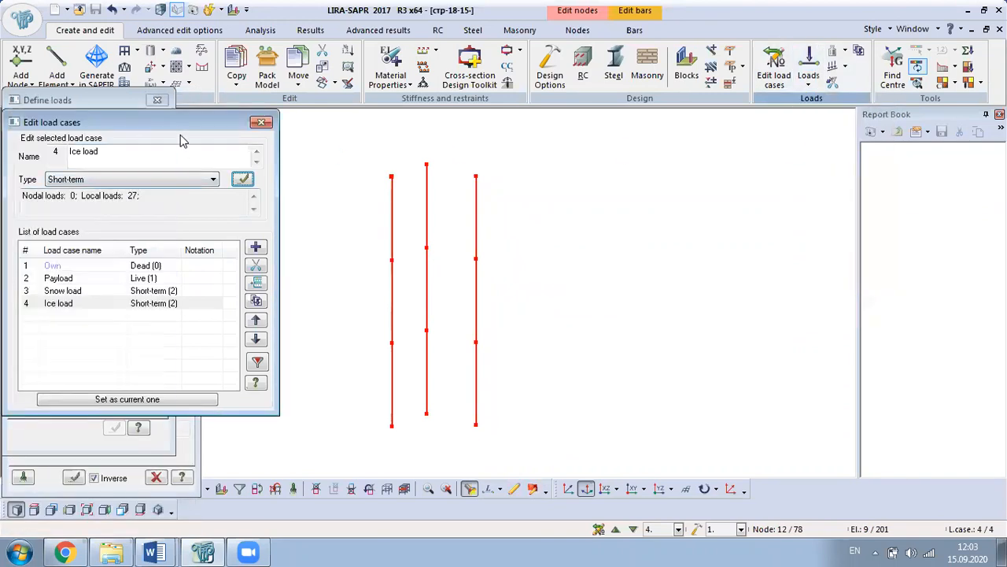
{"action": "left_click", "coordinate": [122, 102]}
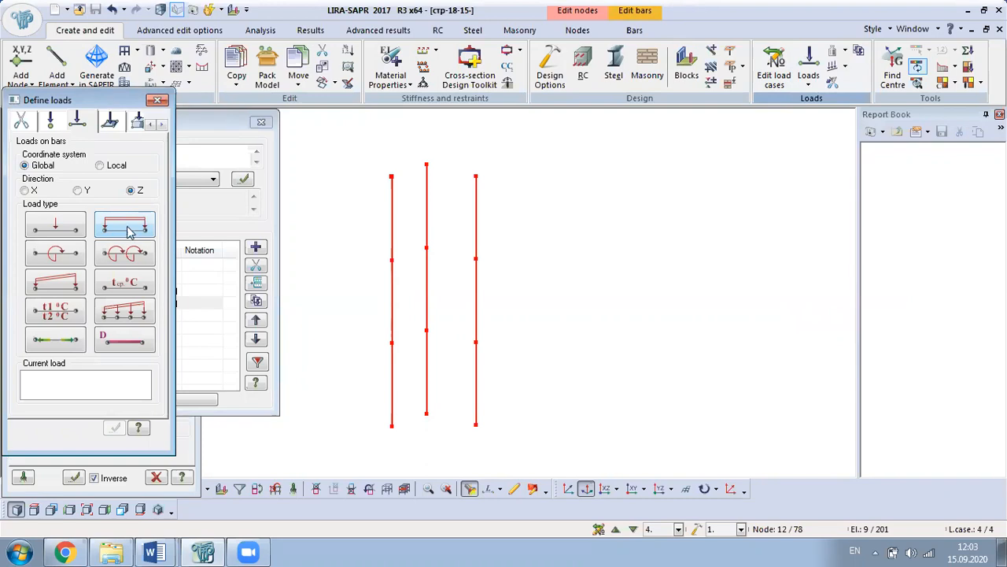
{"action": "left_click", "coordinate": [130, 229]}
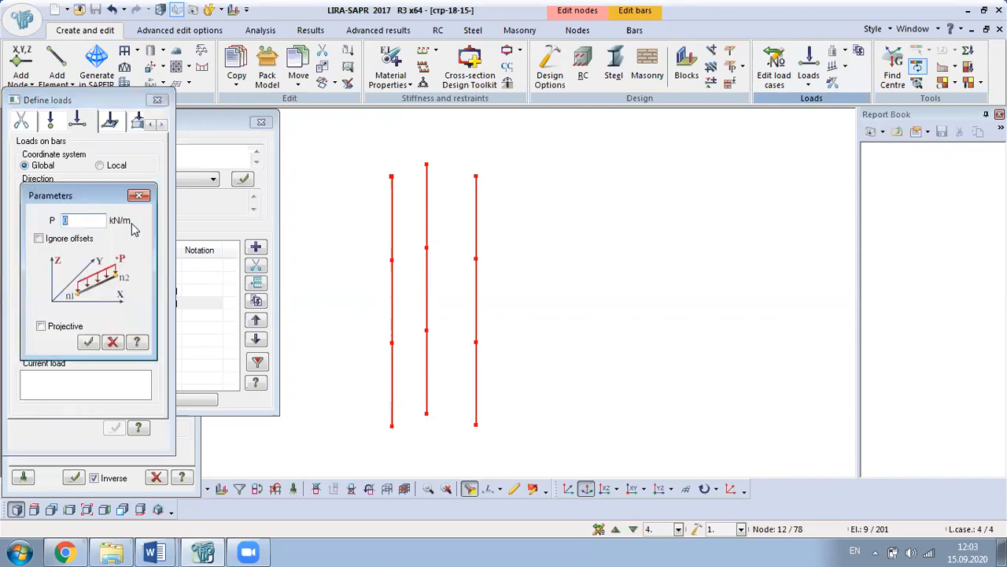
{"action": "type", "text": "0.00787"}
{"action": "left_click", "coordinate": [88, 342]}
- Restore the full tower model and bring its upper part into view
{"action": "right_click", "coordinate": [532, 167]}
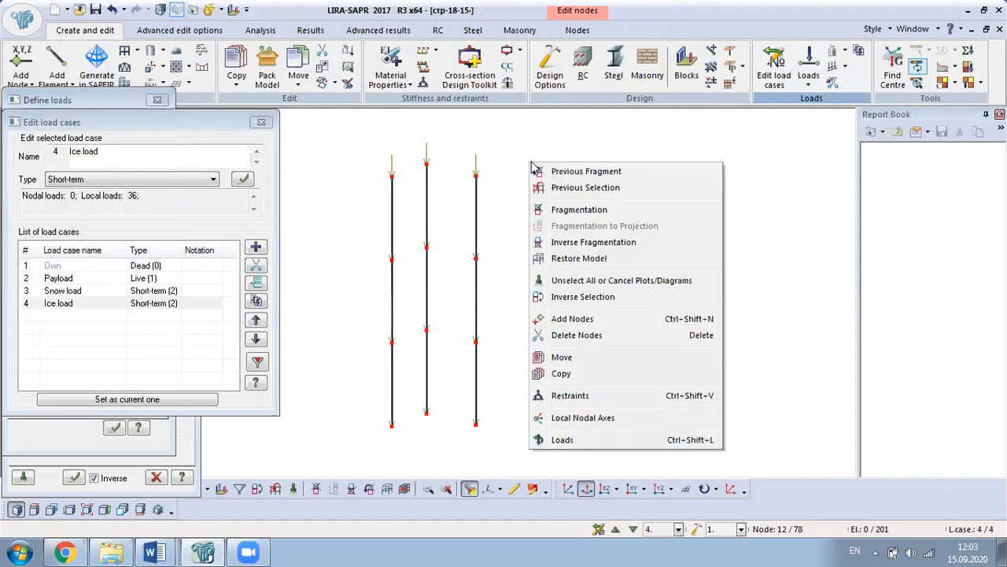
{"action": "left_click", "coordinate": [602, 263]}
{"action": "scroll", "coordinate": [451, 223], "scroll_direction": "up", "scroll_amount": 5}
{"action": "middle_click_drag", "start_coordinate": [429, 292], "coordinate": [417, 230]}
- Go through the open dialogs and bring Define loads to the front to check the last applied bar load
{"action": "left_click", "coordinate": [130, 368]}
{"action": "left_click", "coordinate": [156, 446]}
{"action": "left_click", "coordinate": [180, 134]}
{"action": "left_click", "coordinate": [143, 464]}
{"action": "left_click", "coordinate": [58, 290]}
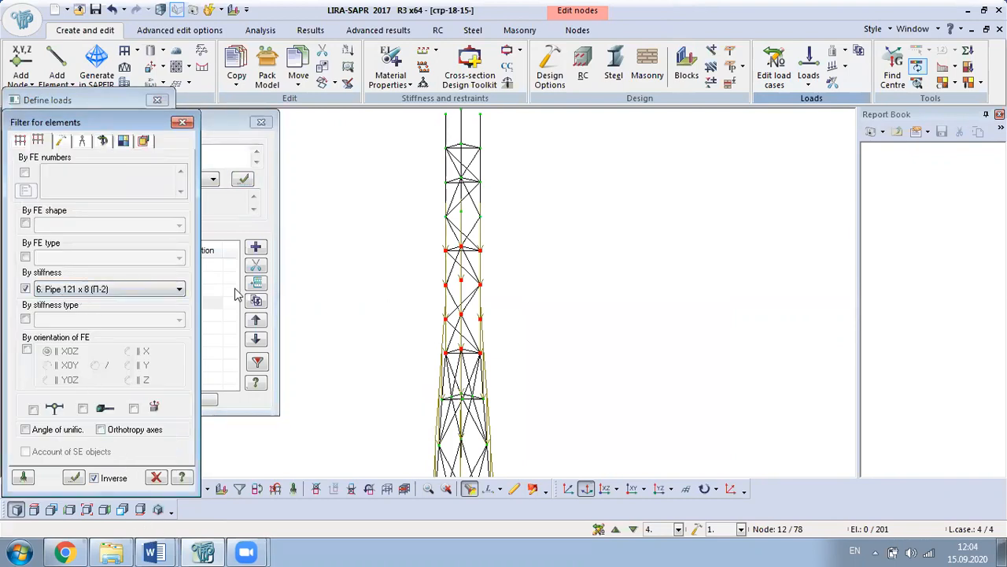
{"action": "left_click", "coordinate": [236, 291]}
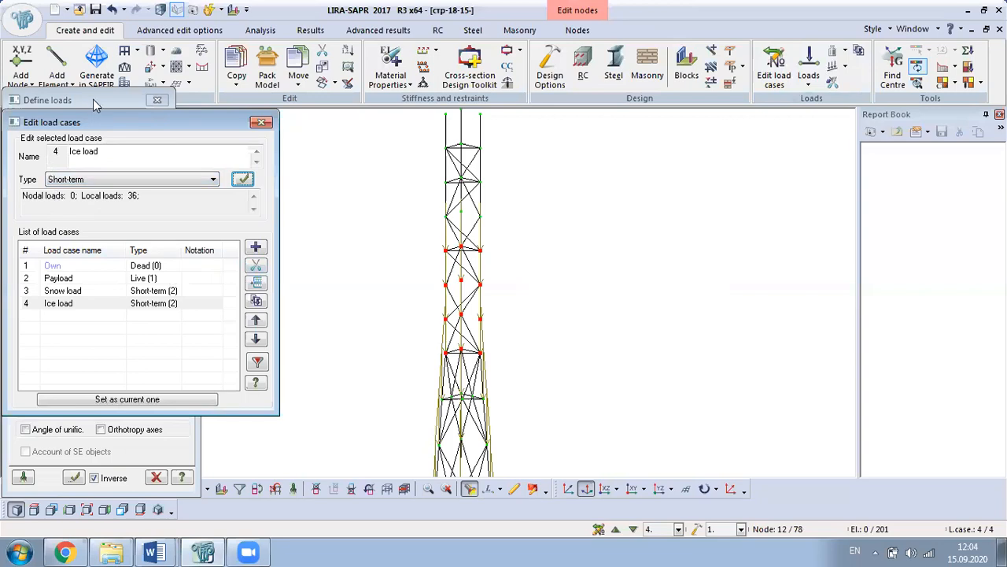
{"action": "left_click", "coordinate": [93, 99]}
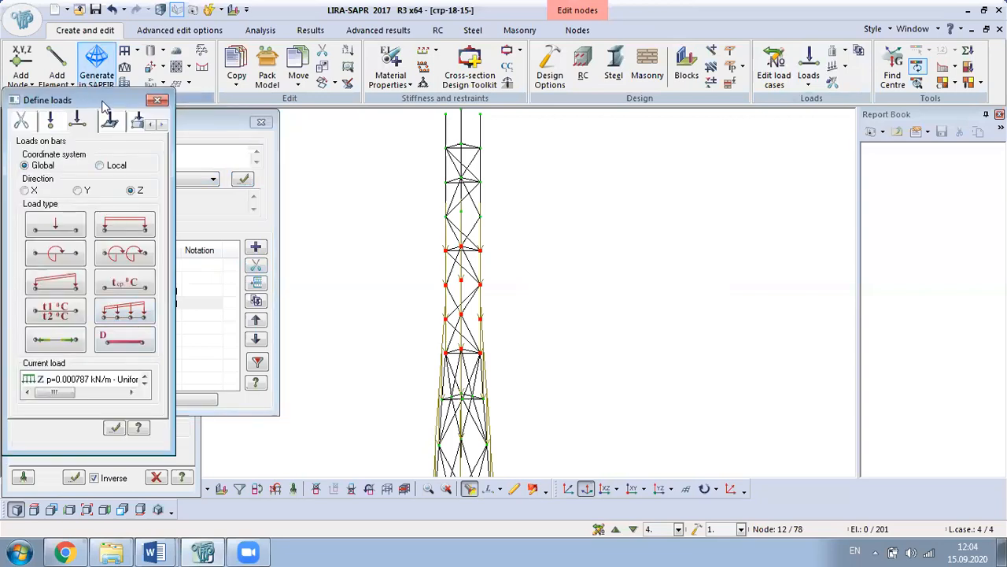
- Select the Pipe 114 x 6 bars with the element stiffness filter and isolate them as a fragment
{"action": "left_click_drag", "start_coordinate": [102, 104], "coordinate": [213, 108]}
{"action": "left_click", "coordinate": [76, 116]}
{"action": "left_click", "coordinate": [126, 463]}
{"action": "left_click", "coordinate": [212, 474]}
{"action": "left_click", "coordinate": [89, 279]}
{"action": "left_click", "coordinate": [92, 289]}
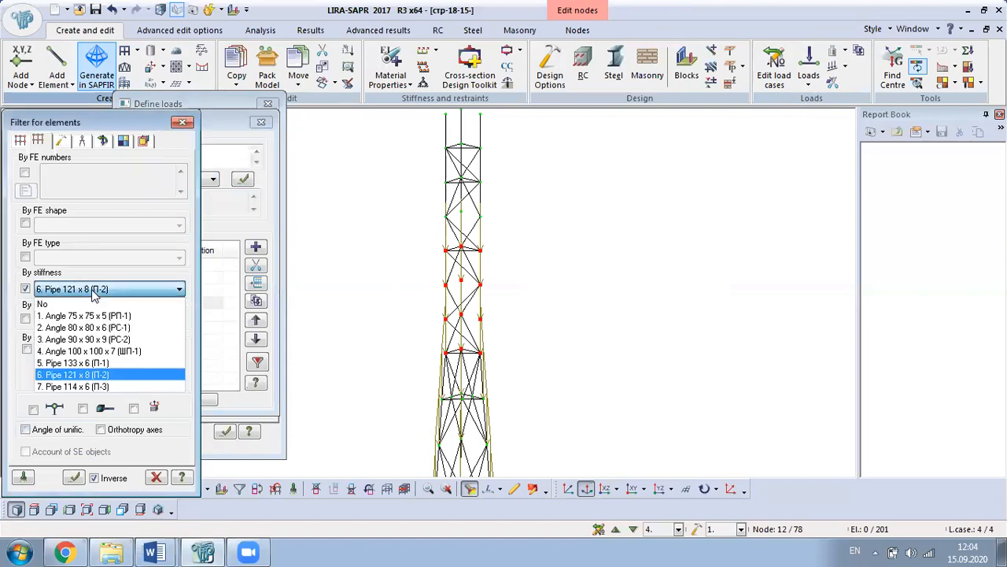
{"action": "left_click", "coordinate": [99, 387]}
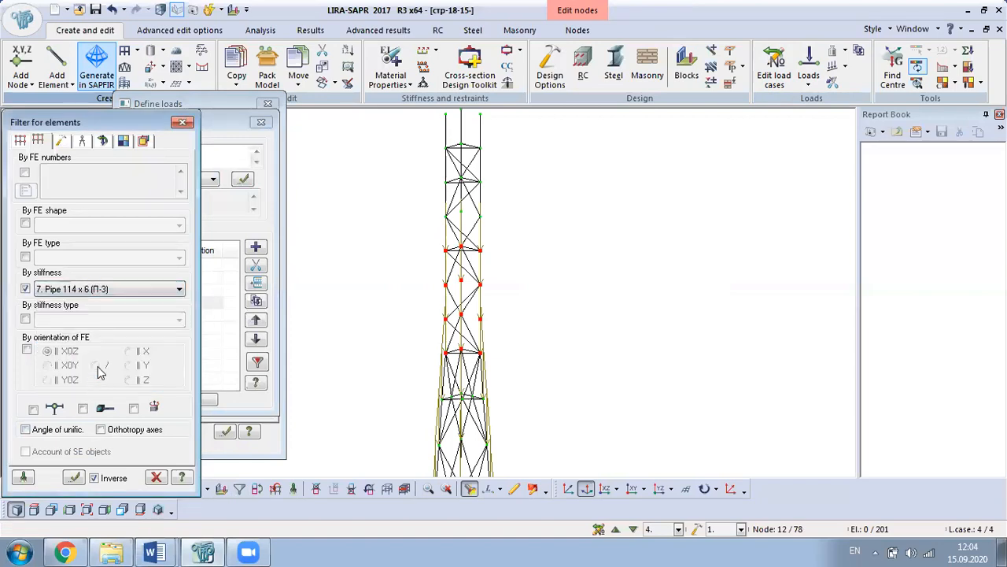
{"action": "left_click", "coordinate": [73, 477]}
{"action": "right_click", "coordinate": [572, 207]}
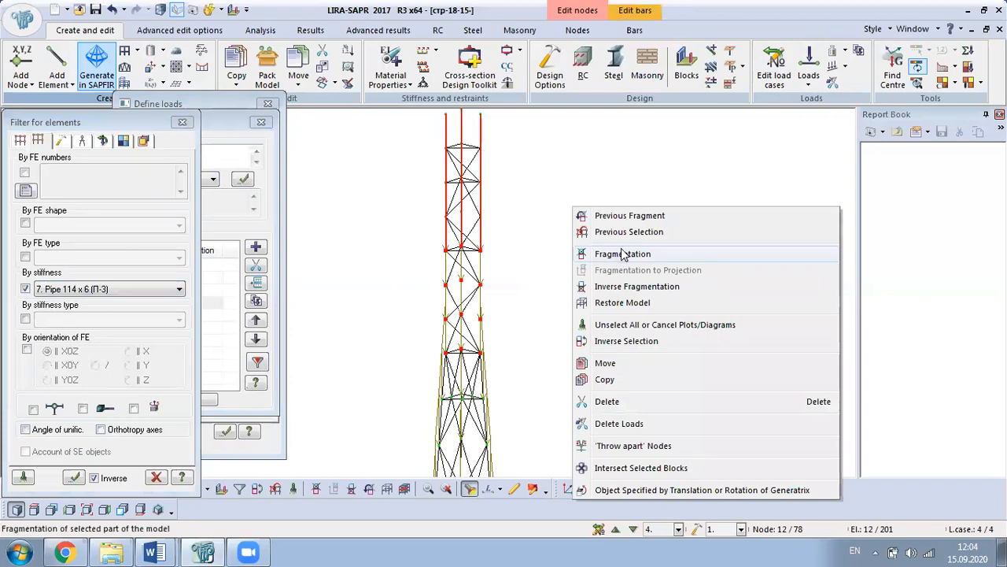
{"action": "left_click", "coordinate": [623, 254]}
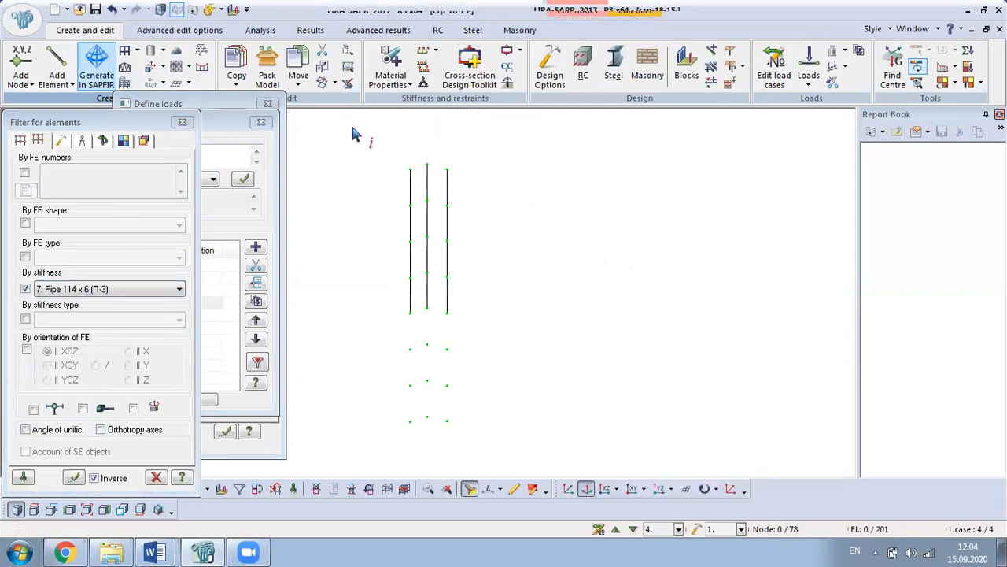
- Close the element filter and select all the isolated Pipe 114 x 6 bars together with their nodes
{"action": "left_click", "coordinate": [256, 448]}
{"action": "left_click", "coordinate": [177, 466]}
{"action": "left_click", "coordinate": [233, 447]}
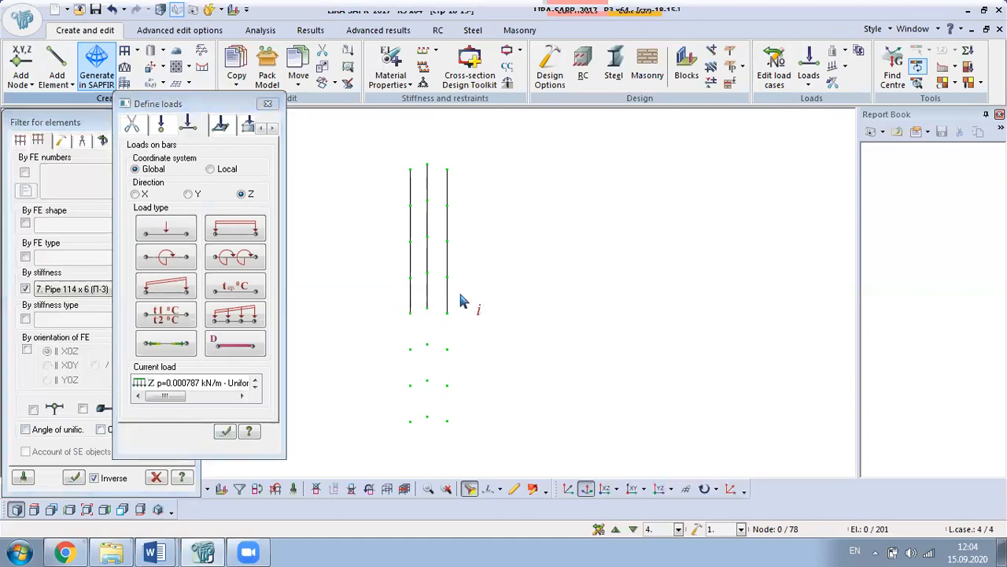
{"action": "mouse_move", "coordinate": [153, 263]}
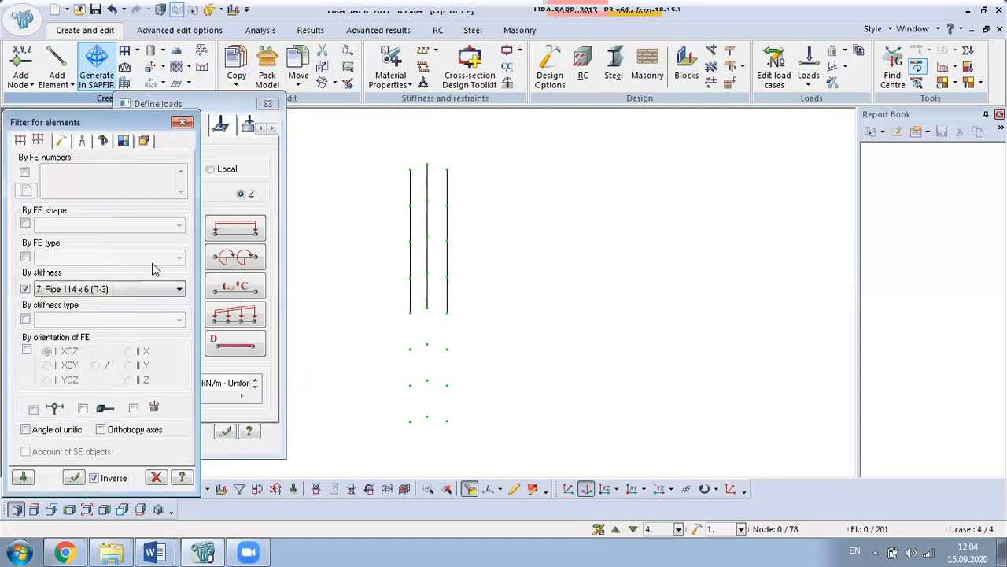
{"action": "left_click", "coordinate": [181, 122]}
{"action": "left_click", "coordinate": [32, 487]}
{"action": "left_click", "coordinate": [77, 488]}
{"action": "left_click_drag", "start_coordinate": [352, 147], "coordinate": [485, 337]}
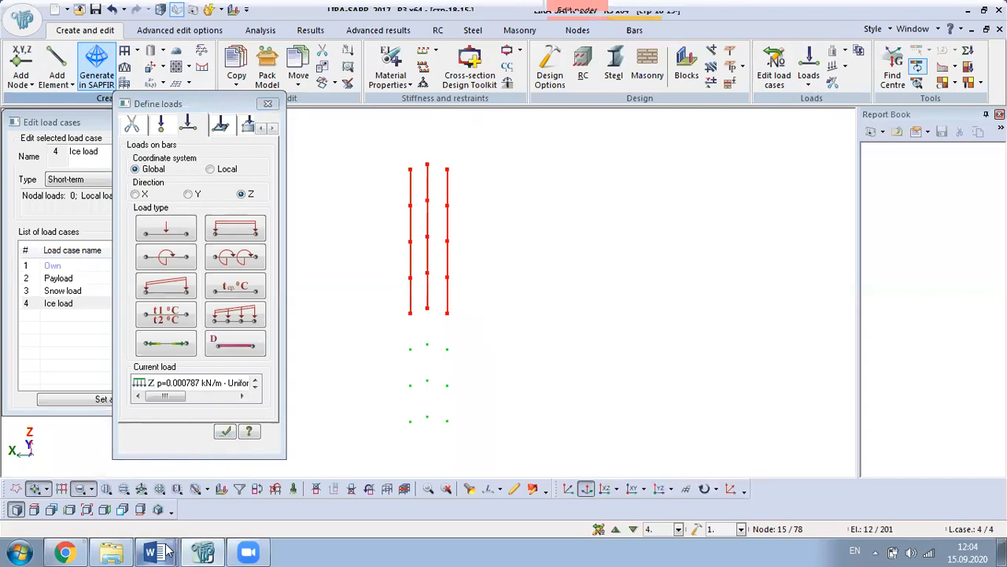
- Switch to the Word ice load table, copy the 0.000866 linear load for pipe 114 at height 20-30, and return to LIRA-SAPR
{"action": "mouse_move", "coordinate": [167, 551]}
{"action": "left_click", "coordinate": [142, 495]}
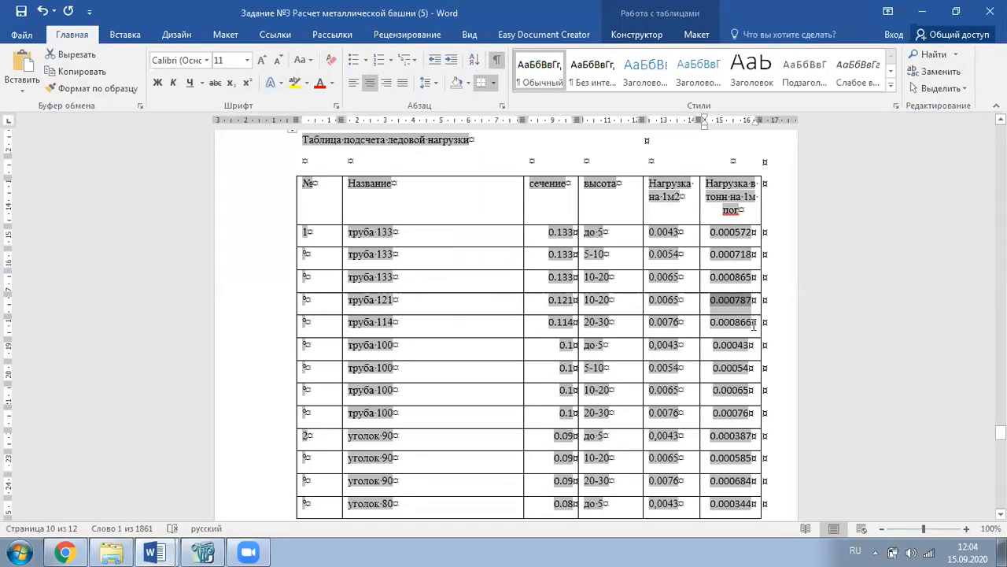
{"action": "left_click_drag", "start_coordinate": [753, 324], "coordinate": [713, 324]}
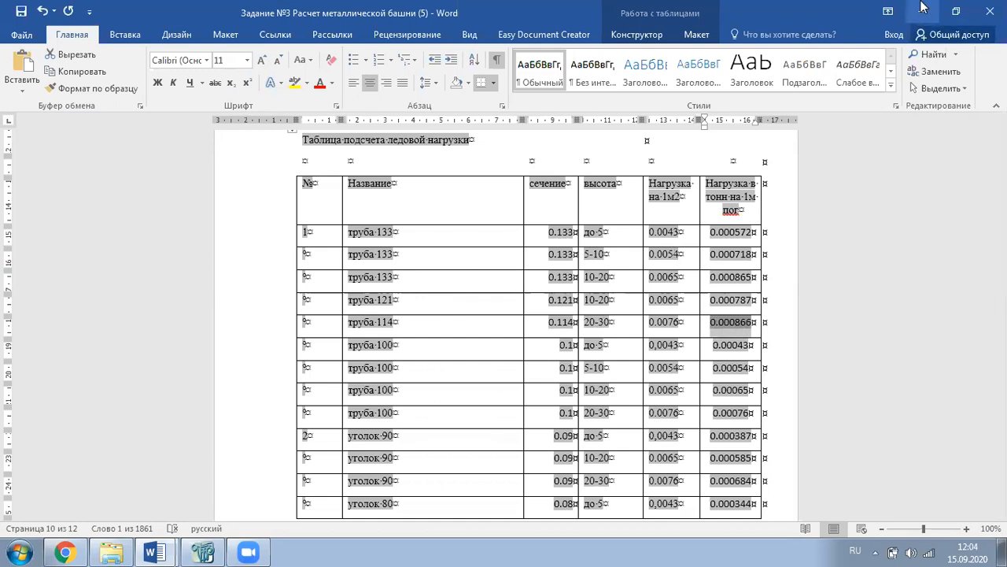
{"action": "key", "text": "alt+Tab"}
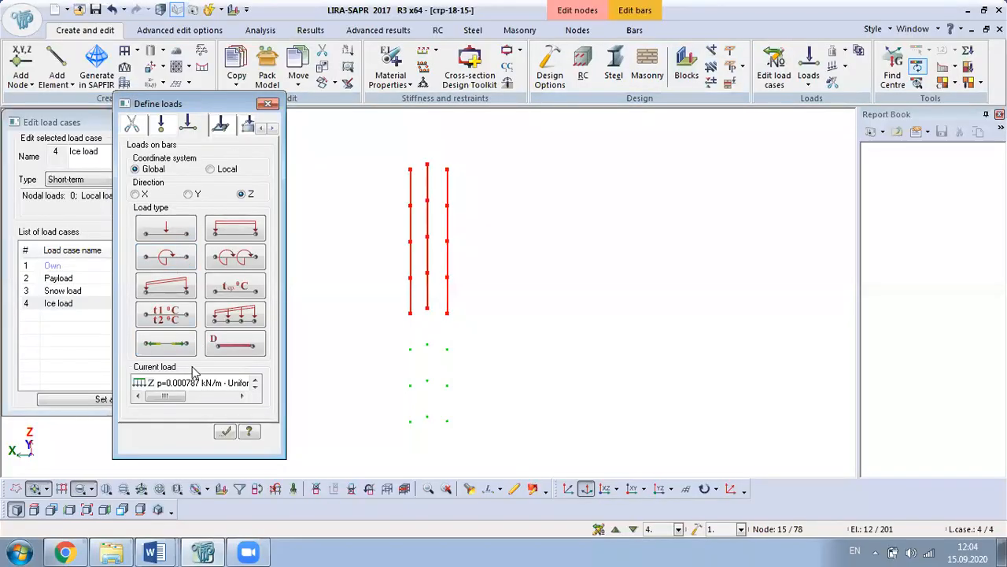
- Apply a uniformly distributed load of 0.000866 kN/m in global Z to the selected bars and restore the full tower model
{"action": "left_click", "coordinate": [244, 229]}
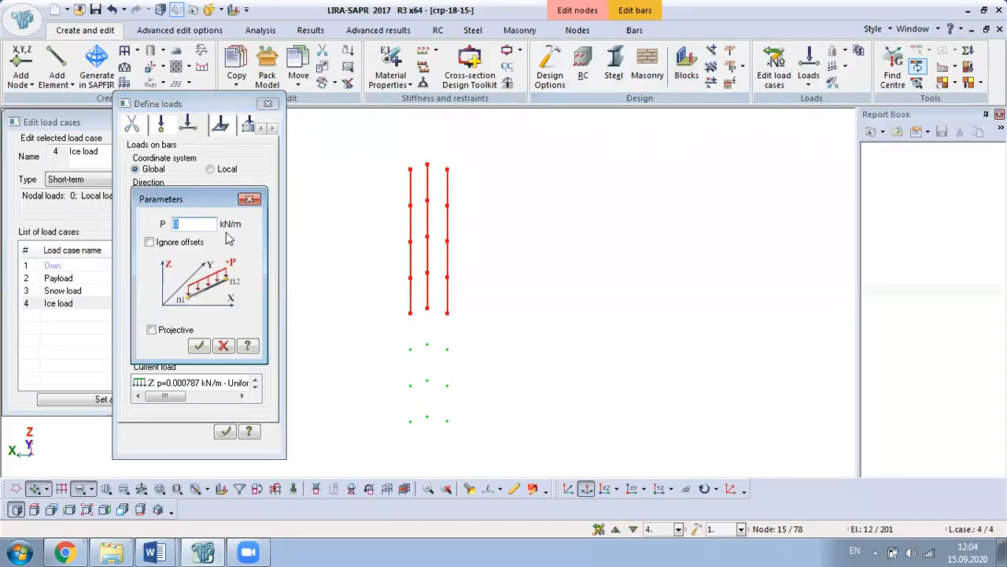
{"action": "left_click", "coordinate": [198, 347]}
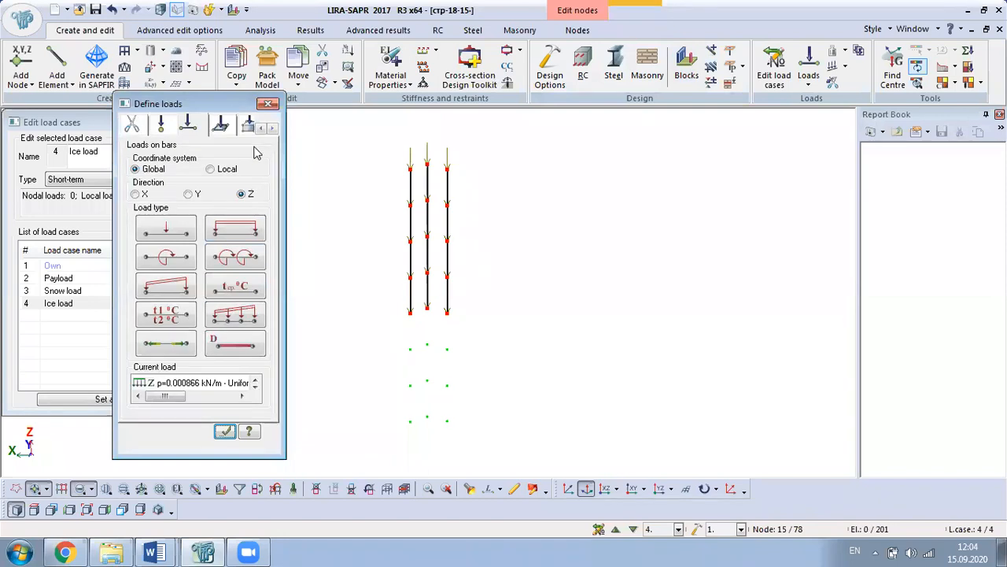
{"action": "left_click", "coordinate": [267, 103]}
{"action": "right_click", "coordinate": [314, 149]}
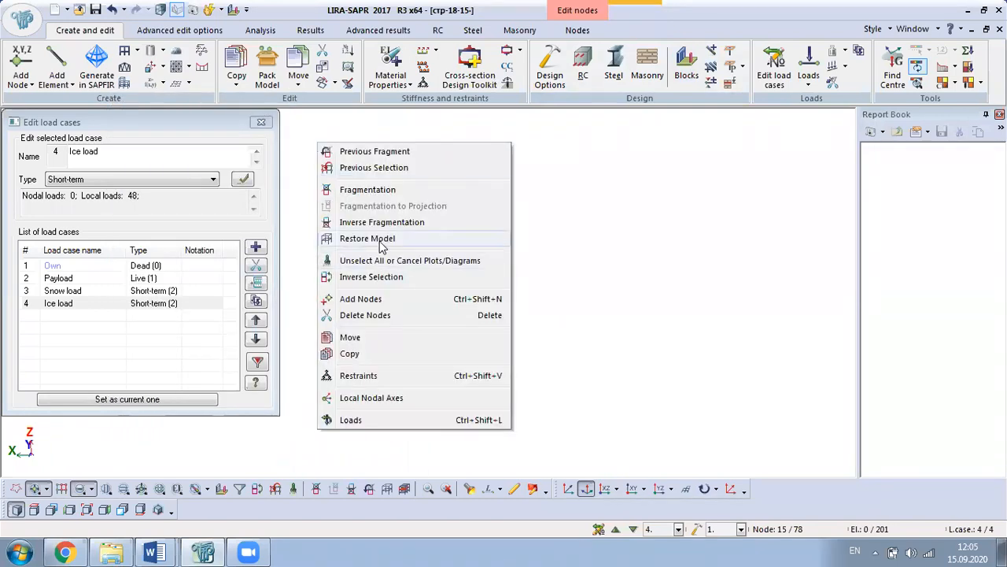
{"action": "left_click", "coordinate": [384, 239]}
- Copy the 0.00043 linear load for the 0.1 section below height 5 from the Word table and return to LIRA-SAPR
{"action": "mouse_move", "coordinate": [155, 551]}
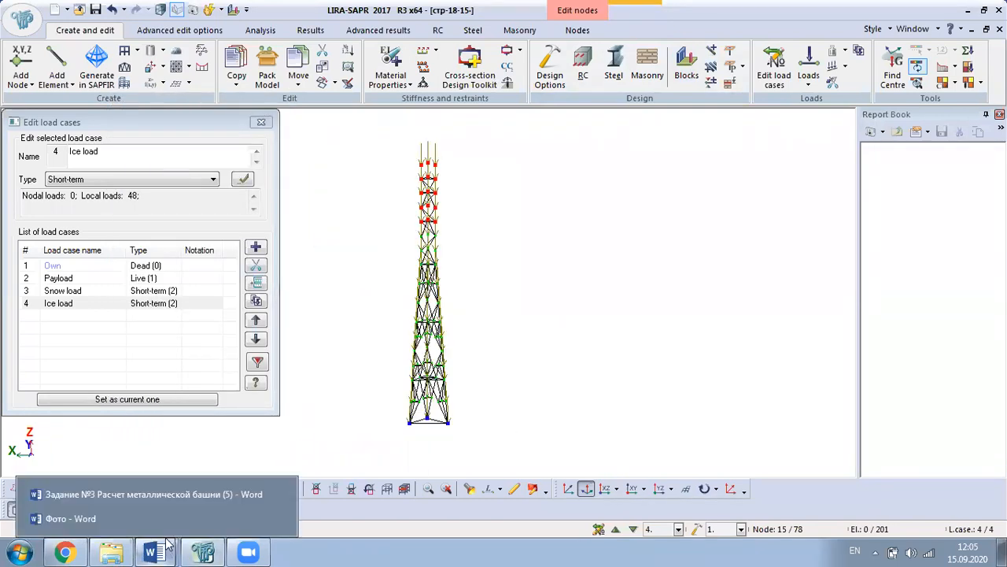
{"action": "left_click", "coordinate": [157, 488]}
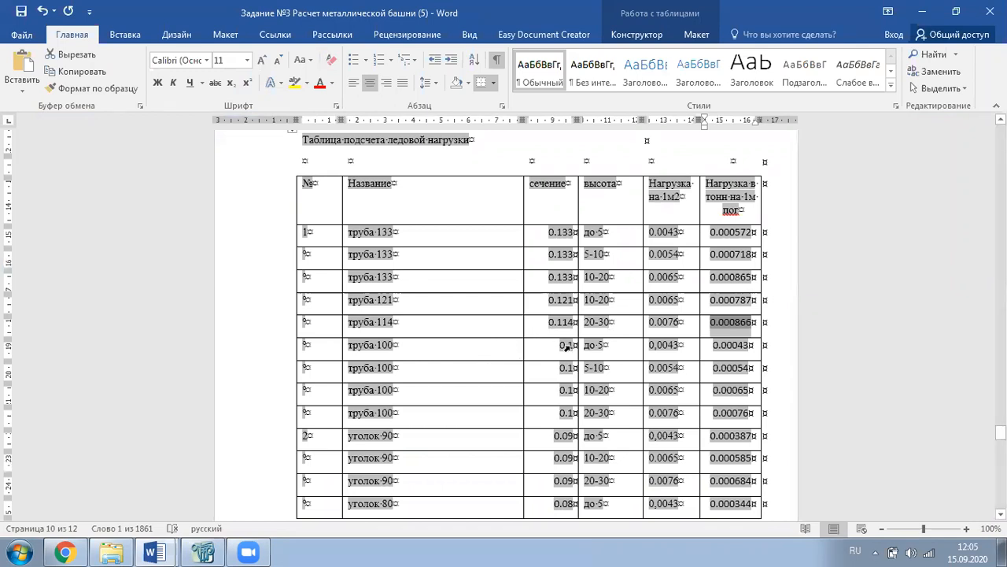
{"action": "double_click", "coordinate": [718, 347]}
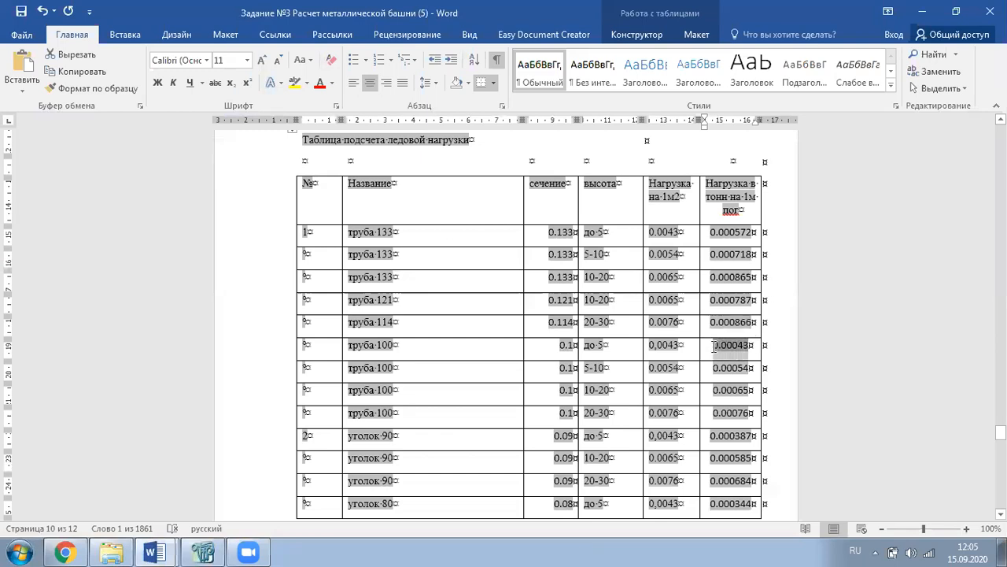
{"action": "left_click", "coordinate": [206, 551]}
- Close the load case editor, select the Angle 100 x 100 x 7 bars by stiffness and isolate them as a fragment
{"action": "left_click", "coordinate": [239, 489]}
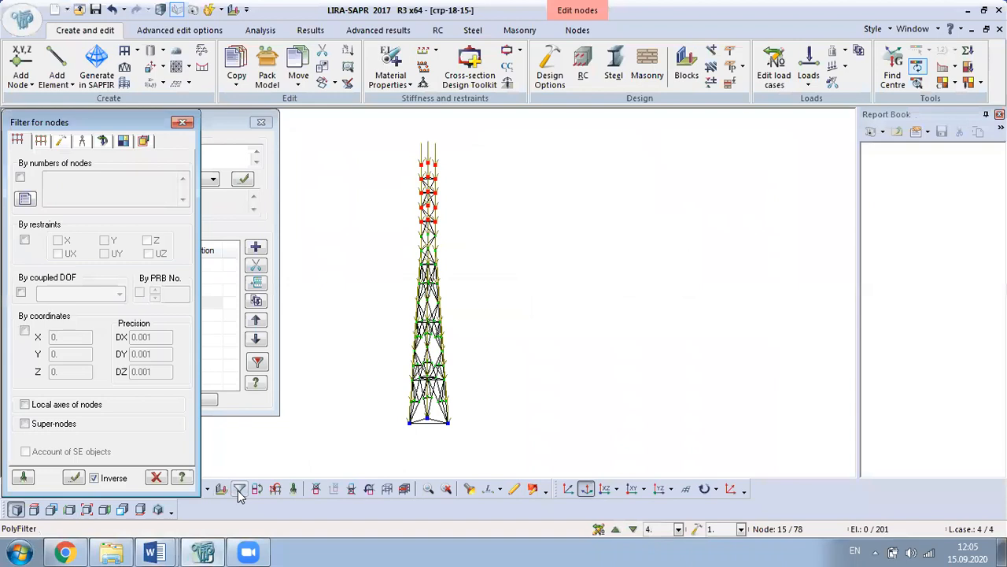
{"action": "left_click", "coordinate": [126, 242]}
{"action": "left_click", "coordinate": [260, 122]}
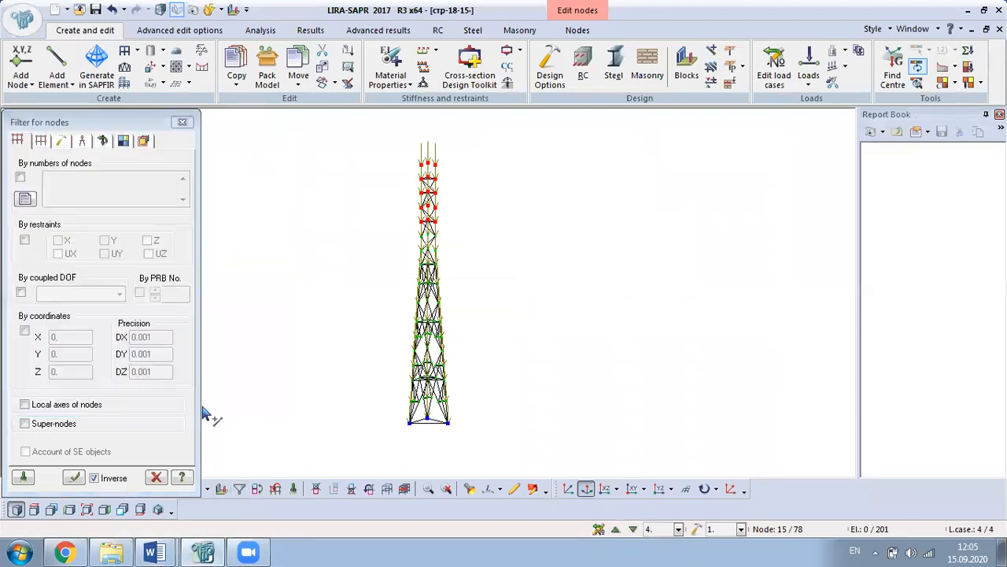
{"action": "left_click", "coordinate": [40, 142]}
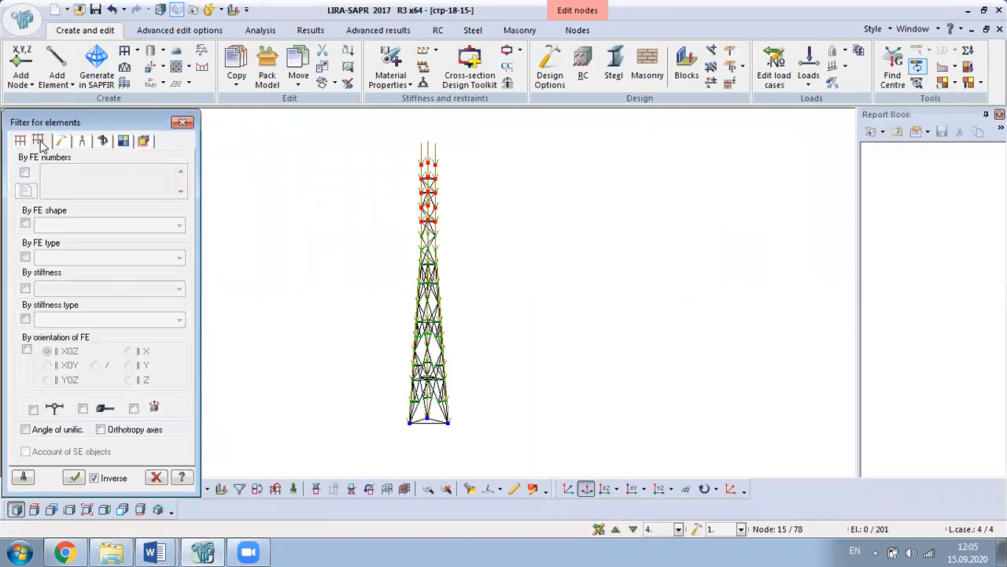
{"action": "left_click", "coordinate": [25, 289]}
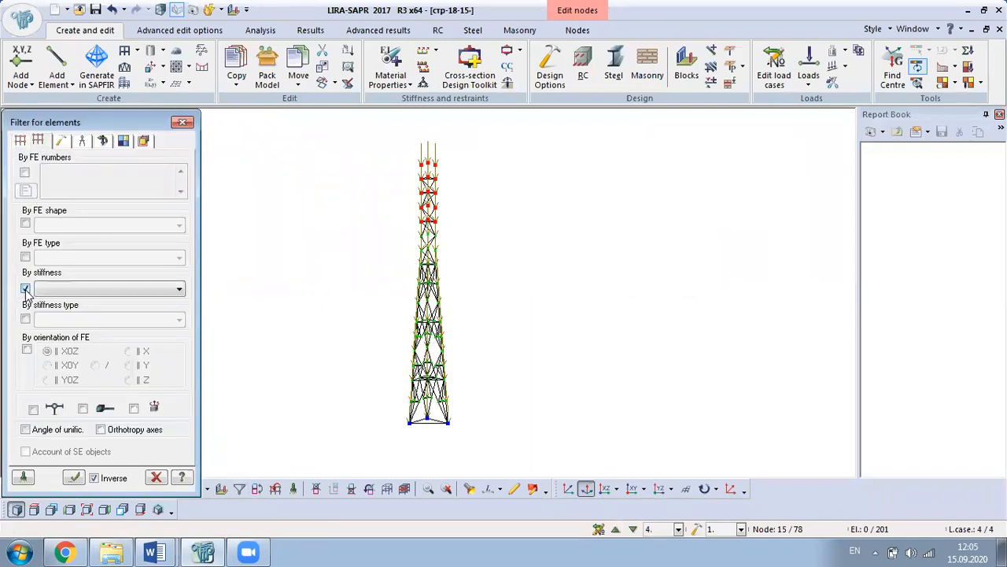
{"action": "left_click", "coordinate": [55, 291]}
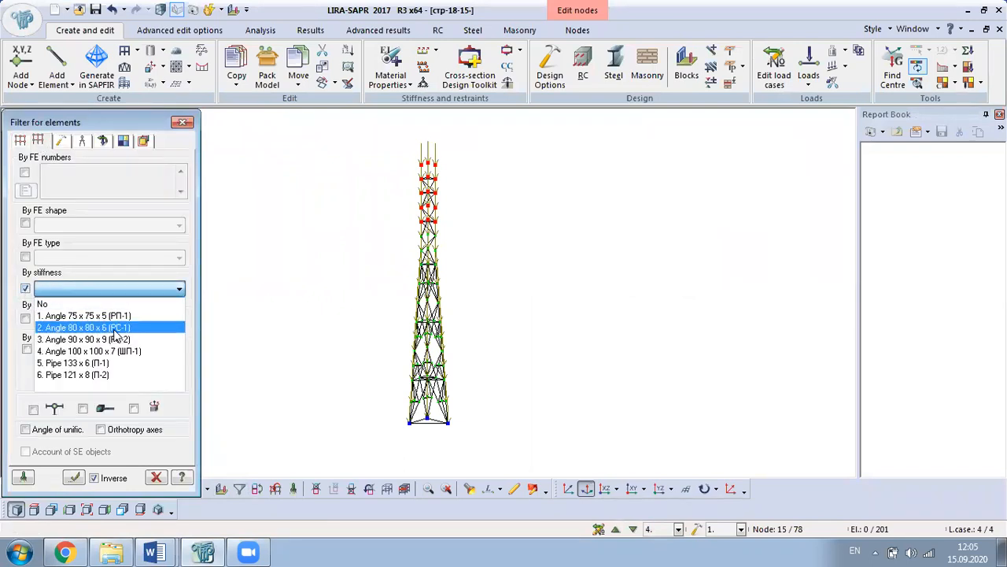
{"action": "left_click", "coordinate": [133, 355]}
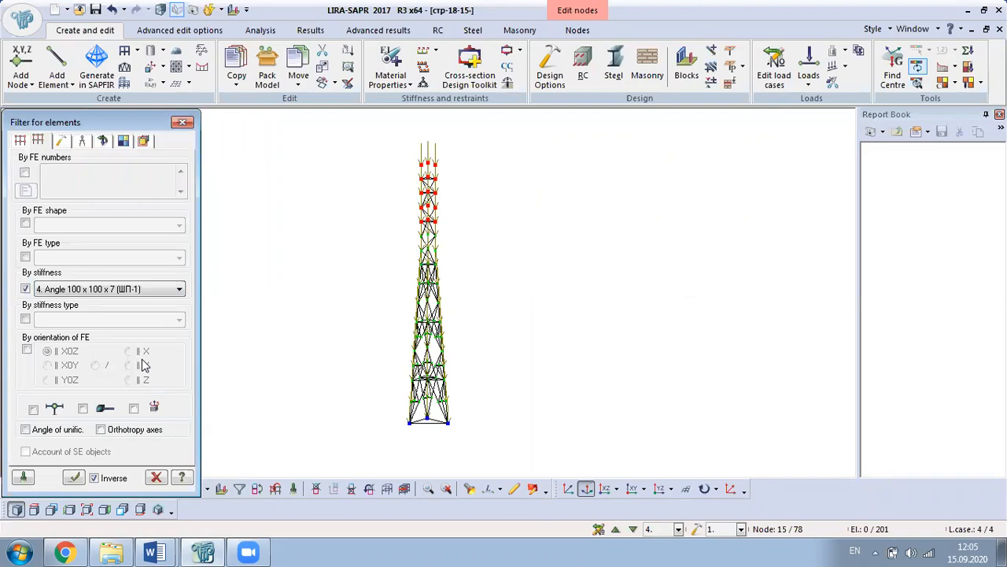
{"action": "left_click", "coordinate": [74, 478]}
{"action": "right_click", "coordinate": [320, 220]}
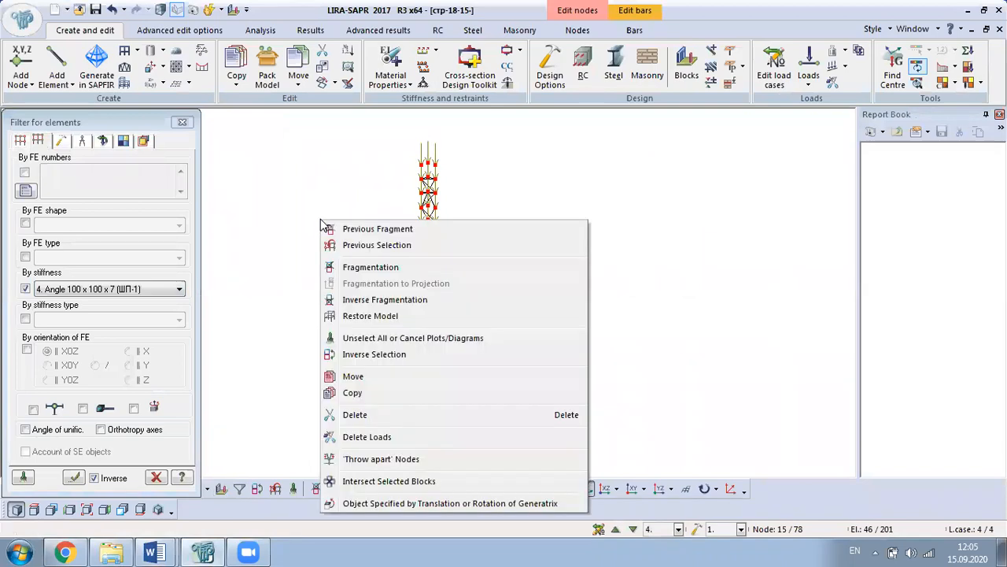
{"action": "left_click", "coordinate": [372, 269]}
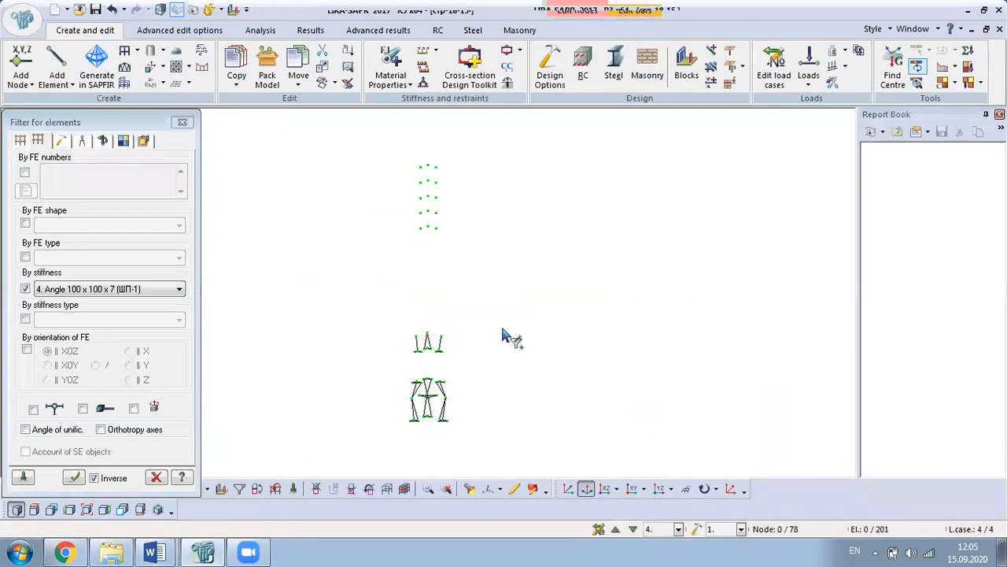
- Reselect the Angle 100 x 100 x 7 bars and fragment the model again to drop the leftover upper nodes
{"action": "left_click", "coordinate": [74, 479]}
{"action": "right_click", "coordinate": [316, 309]}
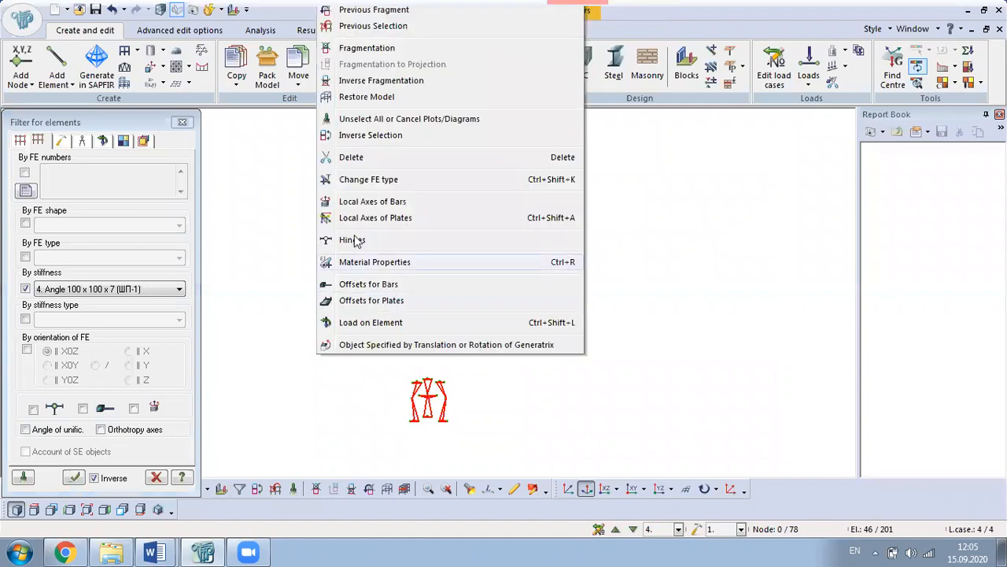
{"action": "left_click", "coordinate": [378, 51]}
- Inspect the coordinates of a node at the top of the lower group of isolated angle bars
{"action": "middle_click_drag", "start_coordinate": [540, 368], "coordinate": [405, 464]}
{"action": "left_click", "coordinate": [469, 489]}
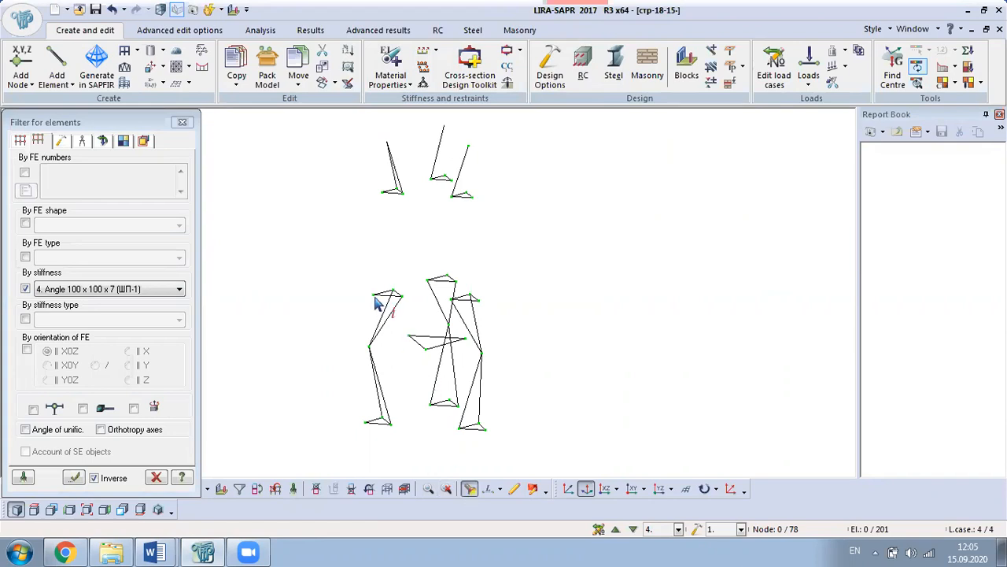
{"action": "left_click", "coordinate": [376, 300]}
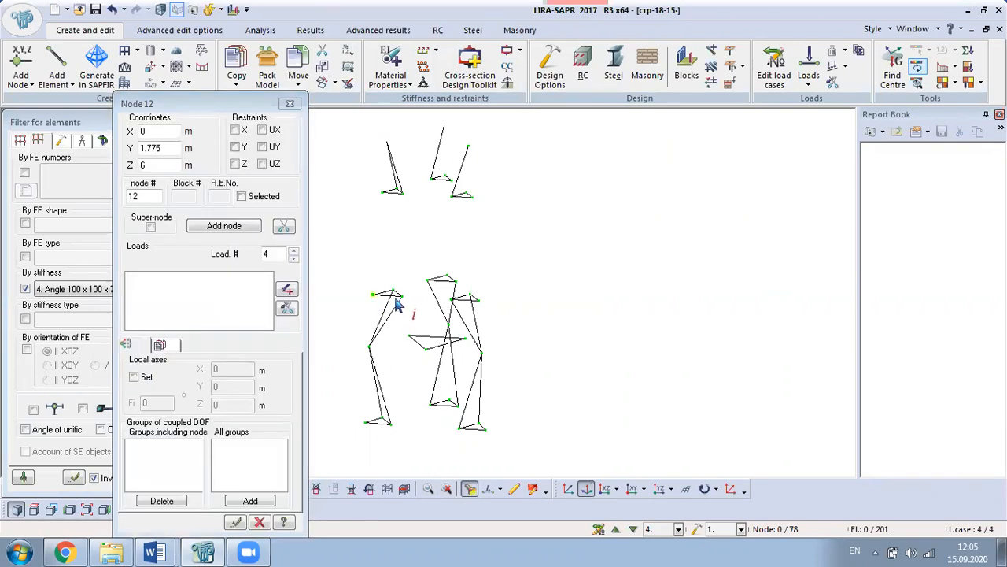
{"action": "middle_click_drag", "start_coordinate": [428, 320], "coordinate": [485, 281]}
{"action": "left_click", "coordinate": [290, 103]}
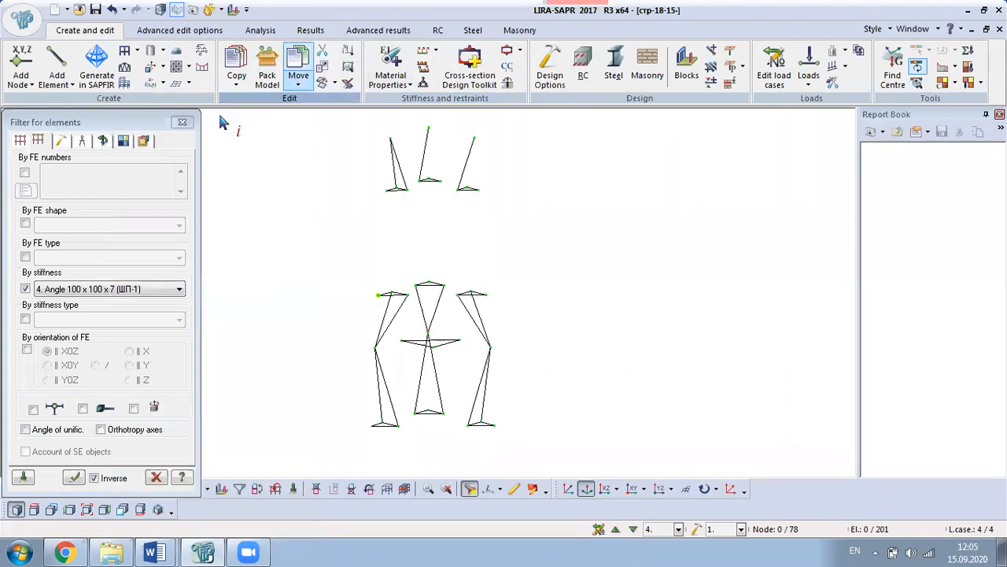
- Select the lower group of Angle 100 x 100 x 7 bars and apply a uniformly distributed load of 0.00043 kN/m in global Z
{"action": "left_click", "coordinate": [196, 122]}
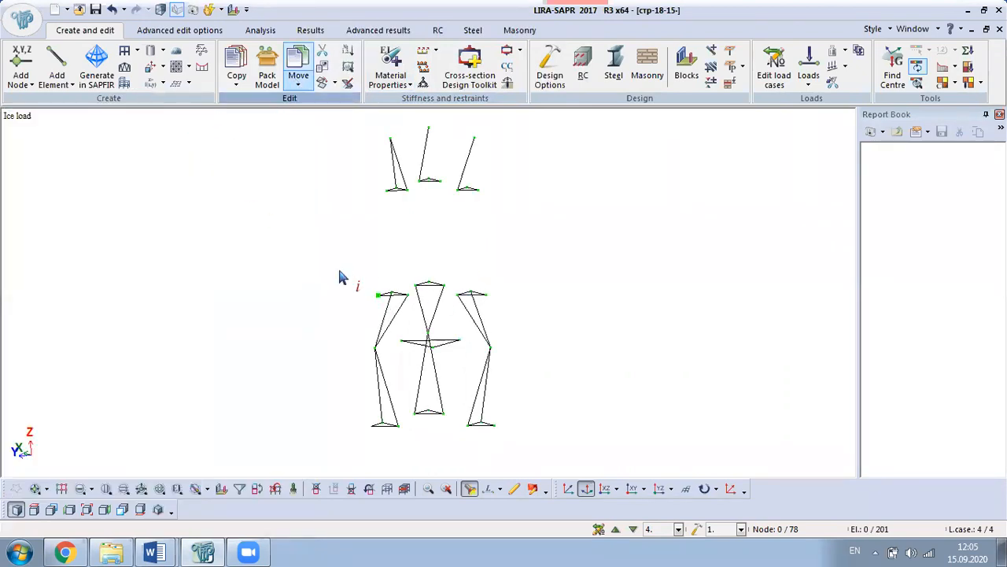
{"action": "left_click", "coordinate": [34, 488]}
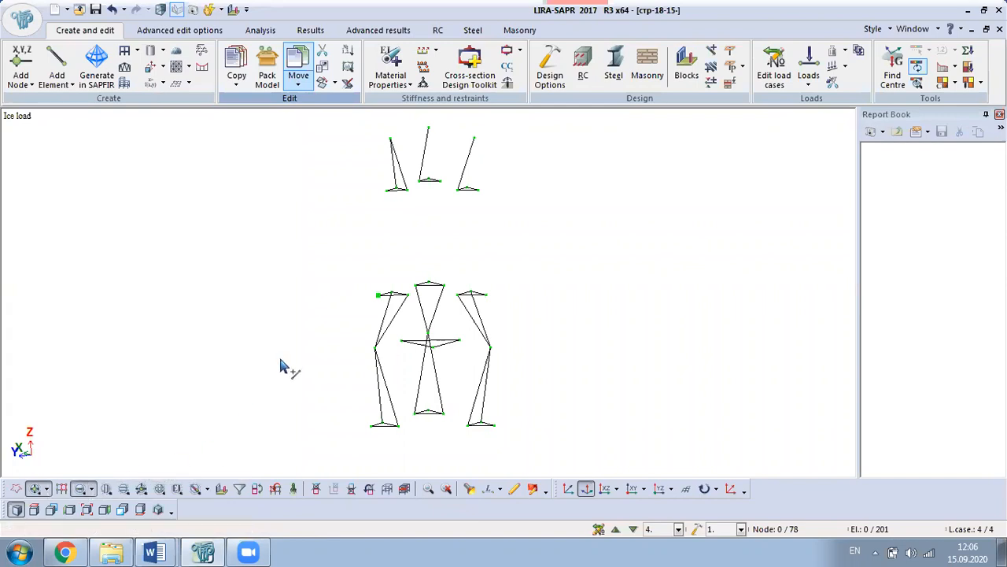
{"action": "left_click_drag", "start_coordinate": [297, 261], "coordinate": [565, 446]}
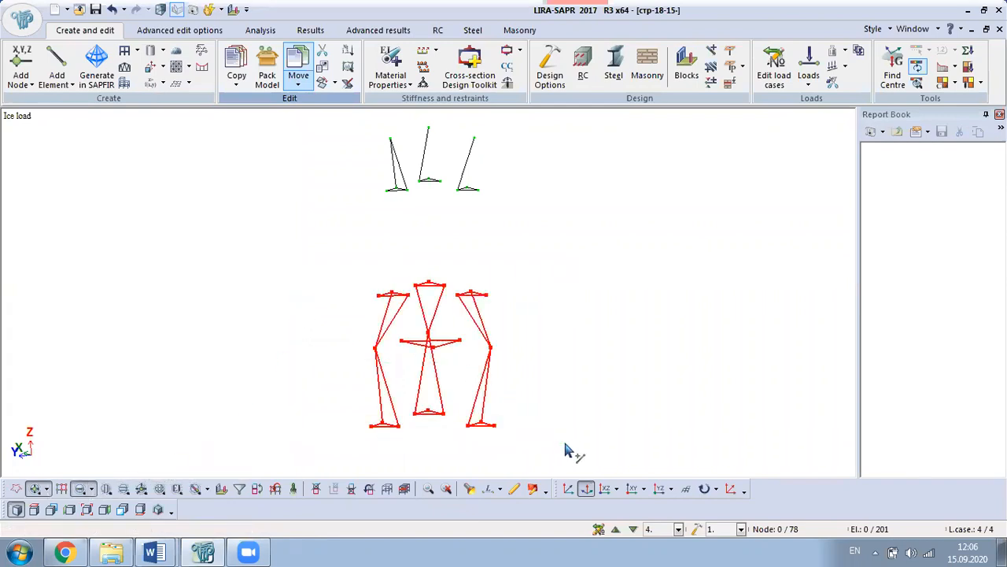
{"action": "left_click", "coordinate": [809, 71]}
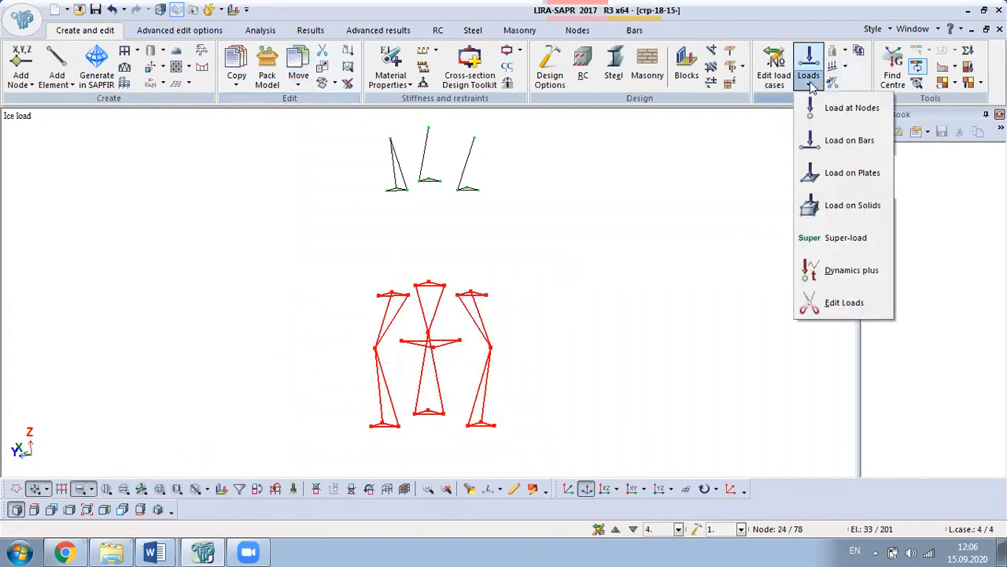
{"action": "left_click", "coordinate": [836, 137]}
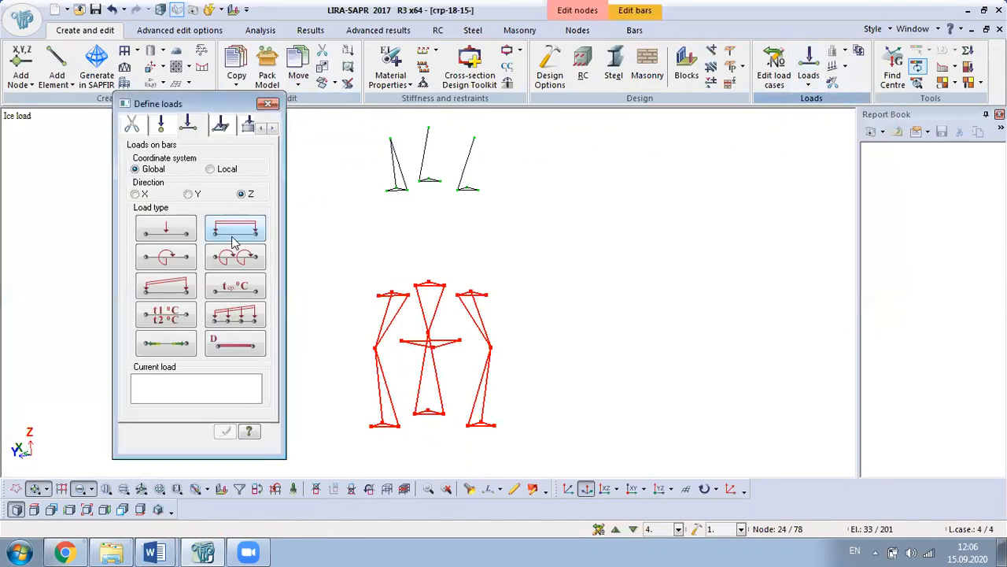
{"action": "left_click", "coordinate": [260, 228]}
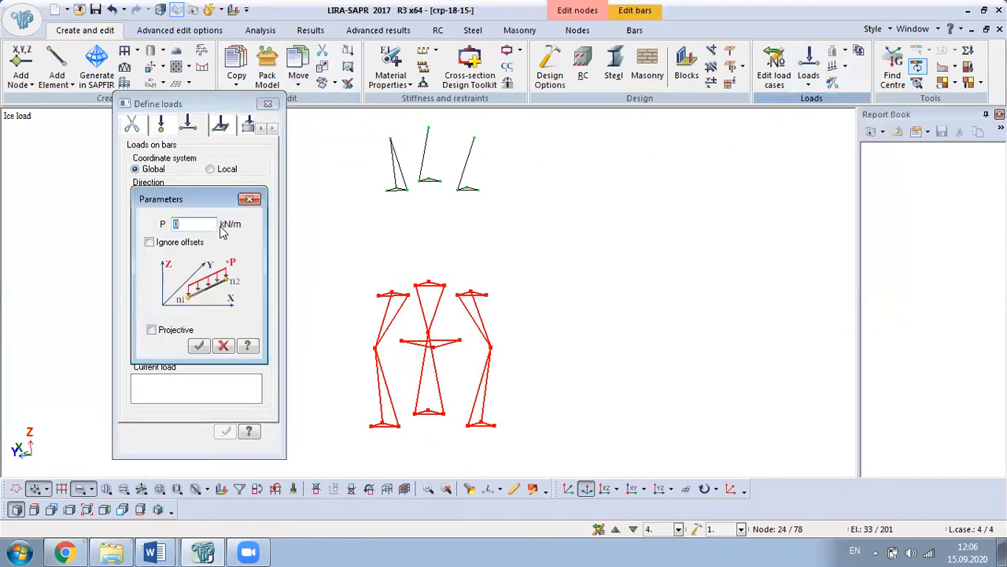
{"action": "left_click", "coordinate": [199, 346]}
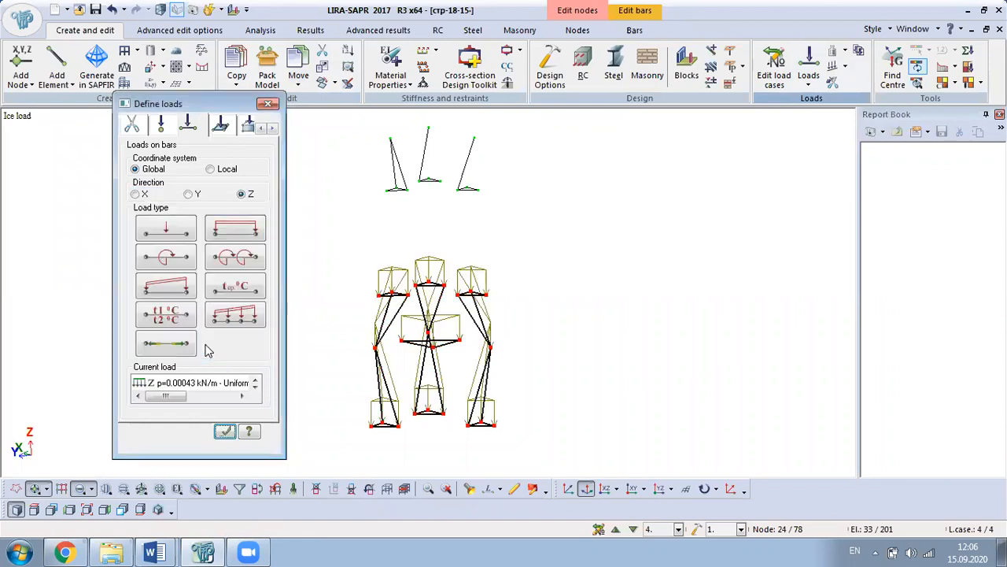
- Close the load definition and look up the 5-10 height row for the 0.1 section in the Word ice load table
{"action": "left_click", "coordinate": [268, 105]}
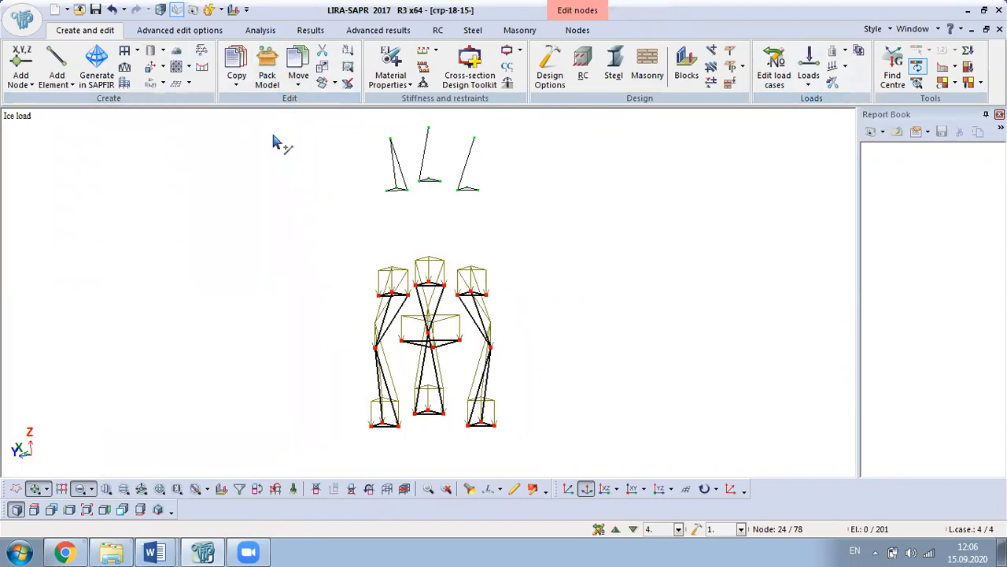
{"action": "mouse_move", "coordinate": [157, 551]}
{"action": "left_click", "coordinate": [168, 494]}
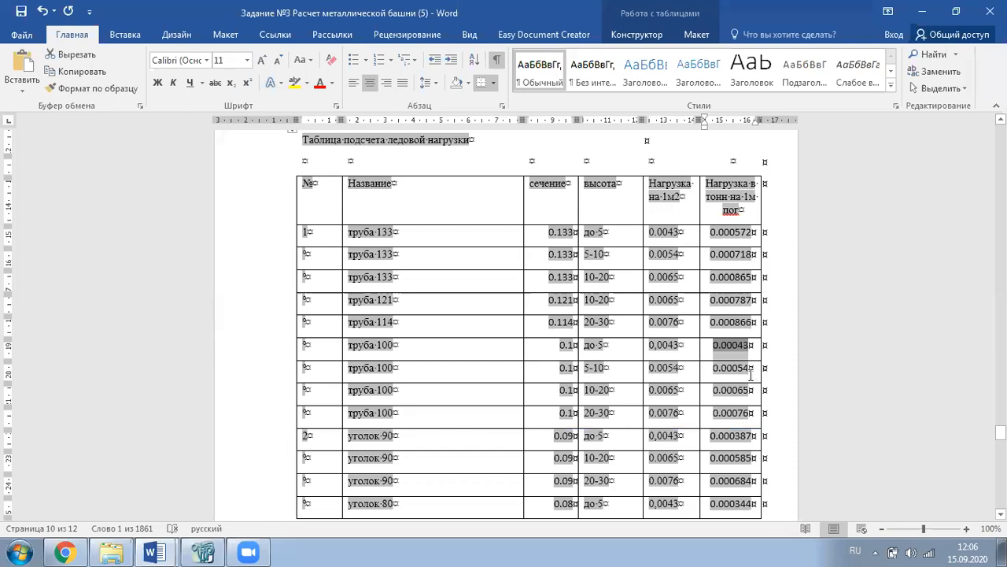
{"action": "left_click", "coordinate": [599, 368]}
{"action": "left_click_drag", "start_coordinate": [587, 368], "coordinate": [585, 369]}
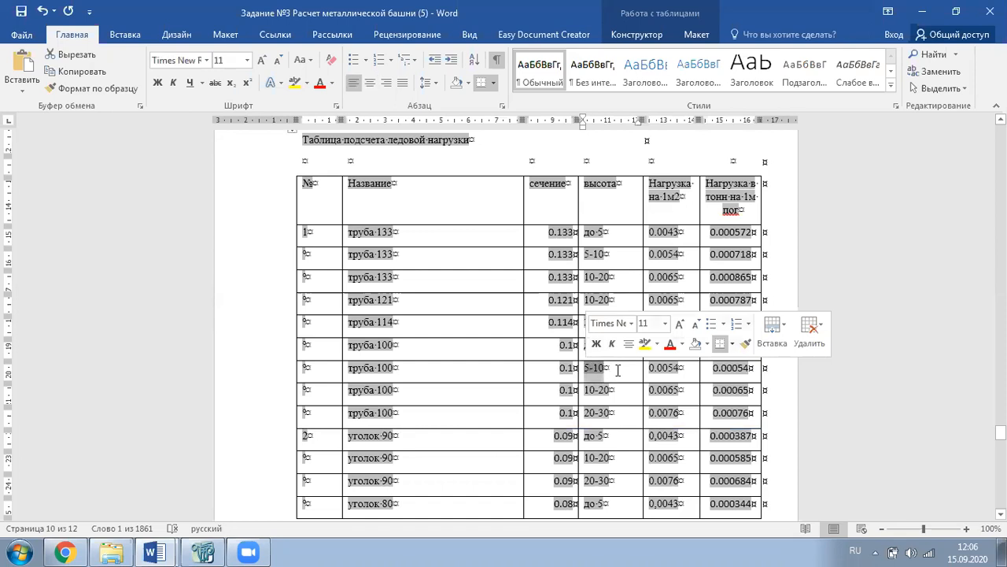
{"action": "left_click", "coordinate": [619, 370]}
{"action": "left_click", "coordinate": [219, 549]}
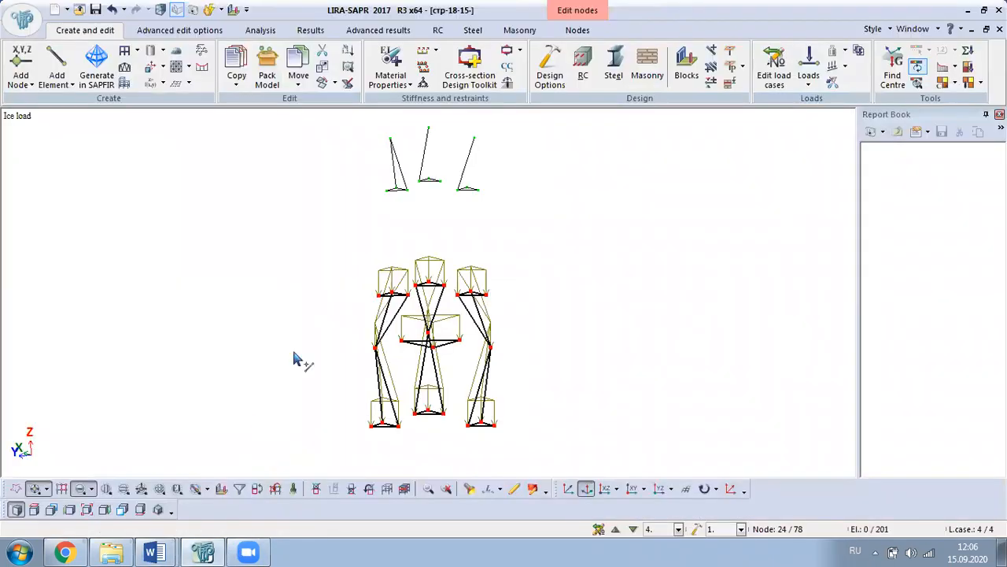
- Inspect the coordinates of a base node in the upper bar group and read its 5-10 height load in the Word table
{"action": "left_click", "coordinate": [469, 489]}
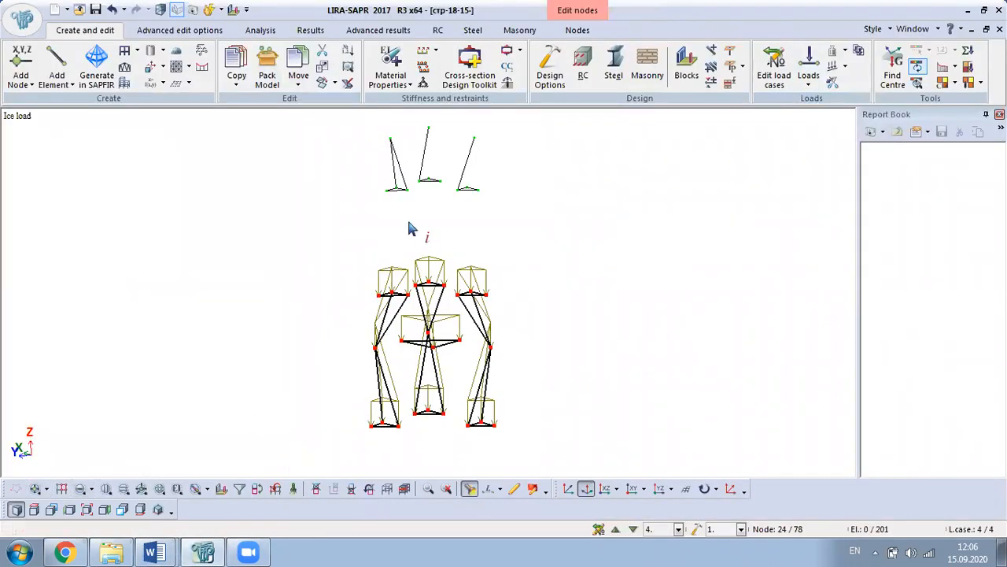
{"action": "left_click", "coordinate": [386, 197]}
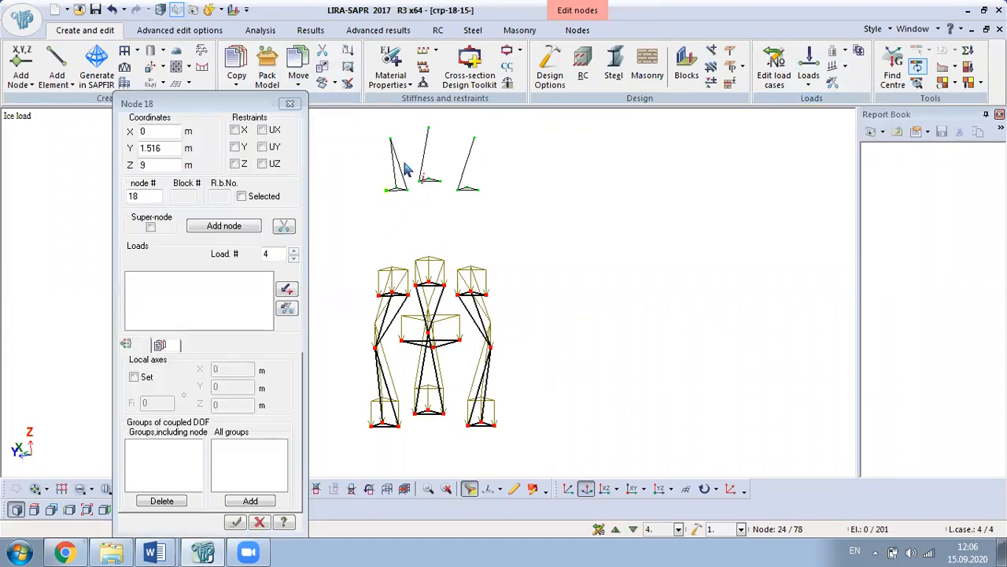
{"action": "left_click", "coordinate": [290, 104]}
{"action": "mouse_move", "coordinate": [163, 551]}
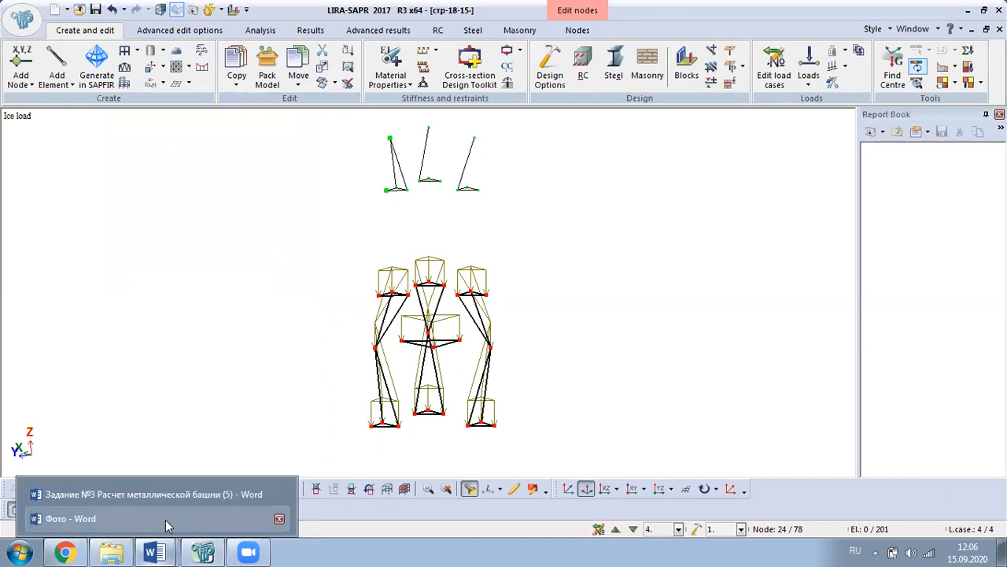
{"action": "left_click", "coordinate": [161, 492]}
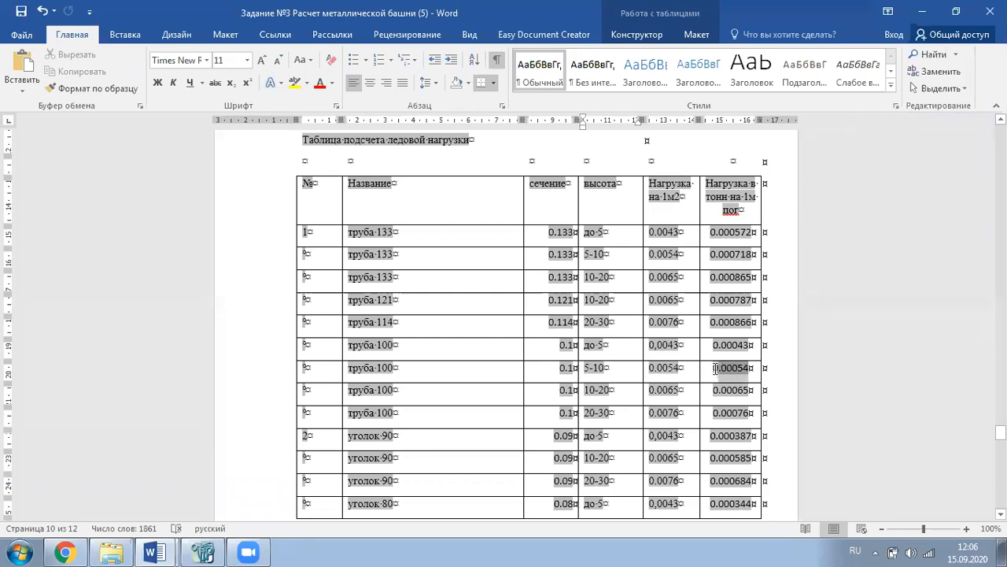
{"action": "double_click", "coordinate": [716, 369]}
{"action": "left_click", "coordinate": [203, 551]}
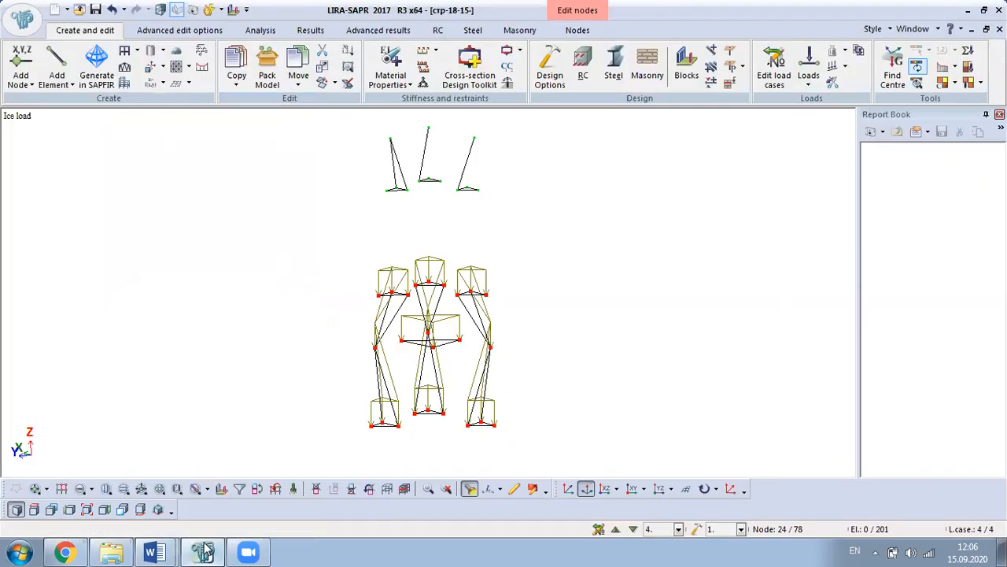
- Clear the current selection and select all nodes and bars of the upper group of Angle 100 x 100 x 7 bars
{"action": "left_click", "coordinate": [36, 488]}
{"action": "left_click", "coordinate": [81, 488]}
{"action": "middle_click_drag", "start_coordinate": [386, 337], "coordinate": [376, 382]}
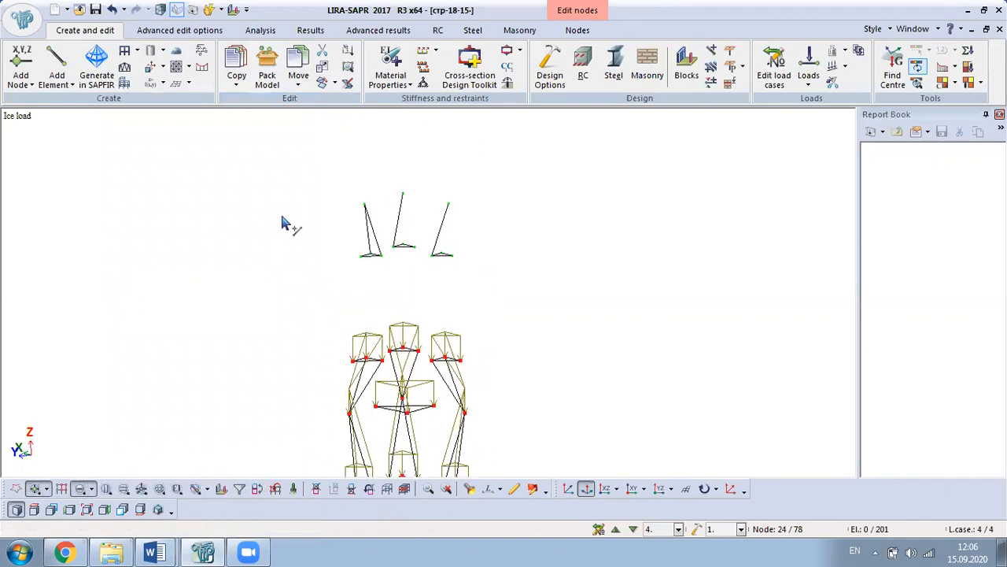
{"action": "left_click_drag", "start_coordinate": [300, 159], "coordinate": [287, 226]}
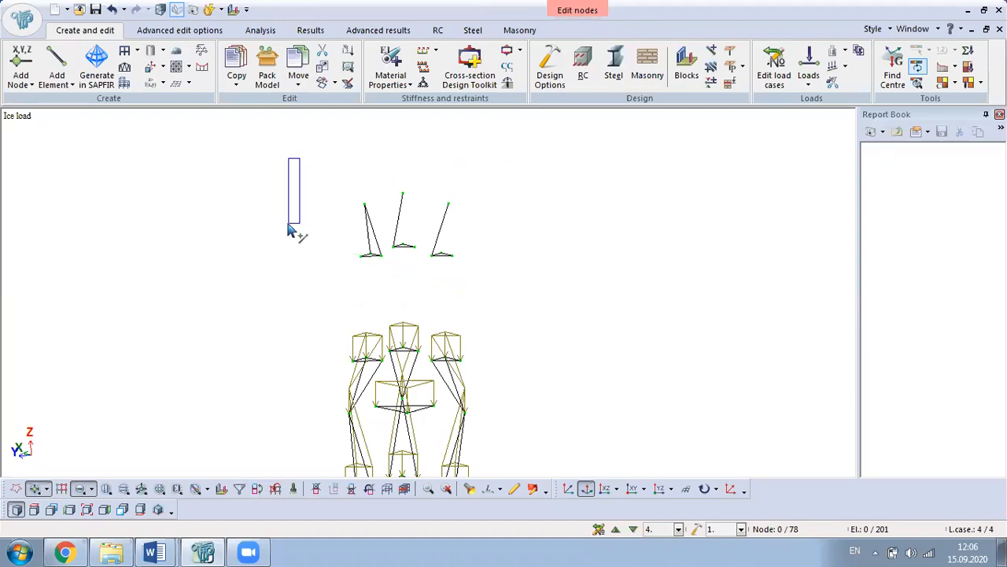
{"action": "scroll", "coordinate": [431, 215], "scroll_direction": "up", "scroll_amount": 3}
{"action": "right_click_drag", "start_coordinate": [448, 238], "coordinate": [525, 260]}
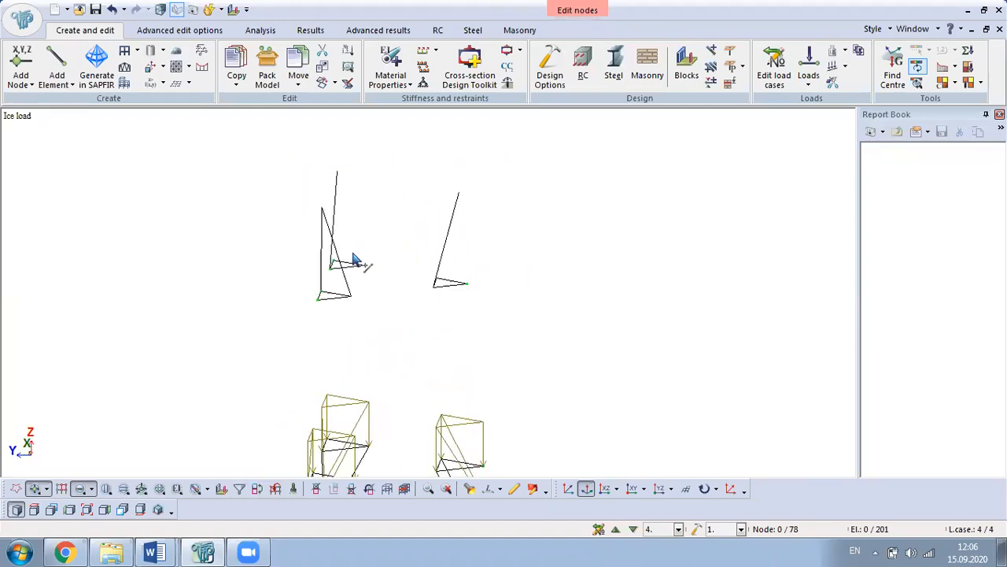
{"action": "right_click_drag", "start_coordinate": [353, 263], "coordinate": [425, 250]}
{"action": "left_click_drag", "start_coordinate": [532, 141], "coordinate": [186, 381]}
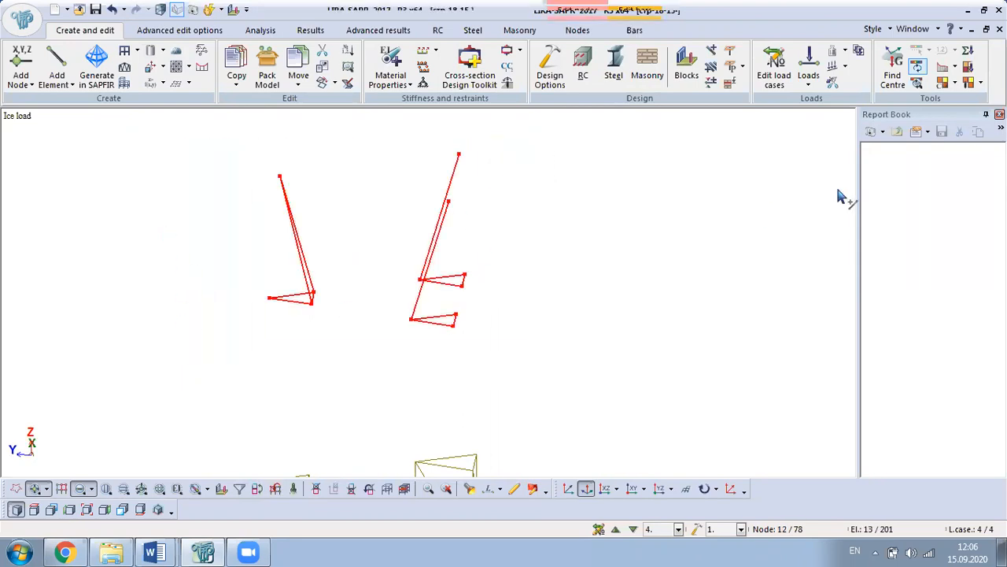
- Apply a uniformly distributed load of 0.00054 kN/m in global Z to the selected upper bars
{"action": "left_click", "coordinate": [808, 75]}
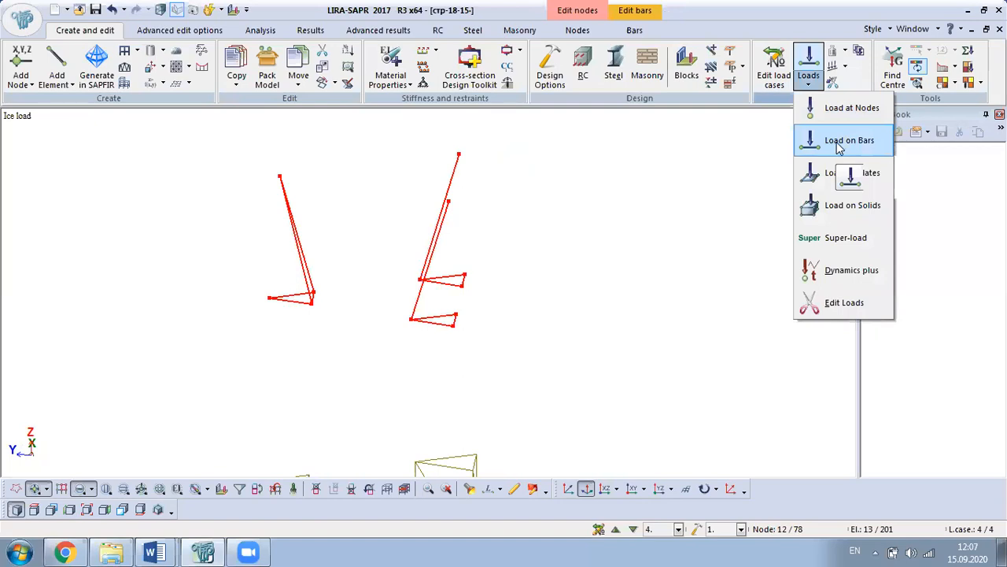
{"action": "left_click", "coordinate": [839, 142]}
{"action": "left_click", "coordinate": [235, 232]}
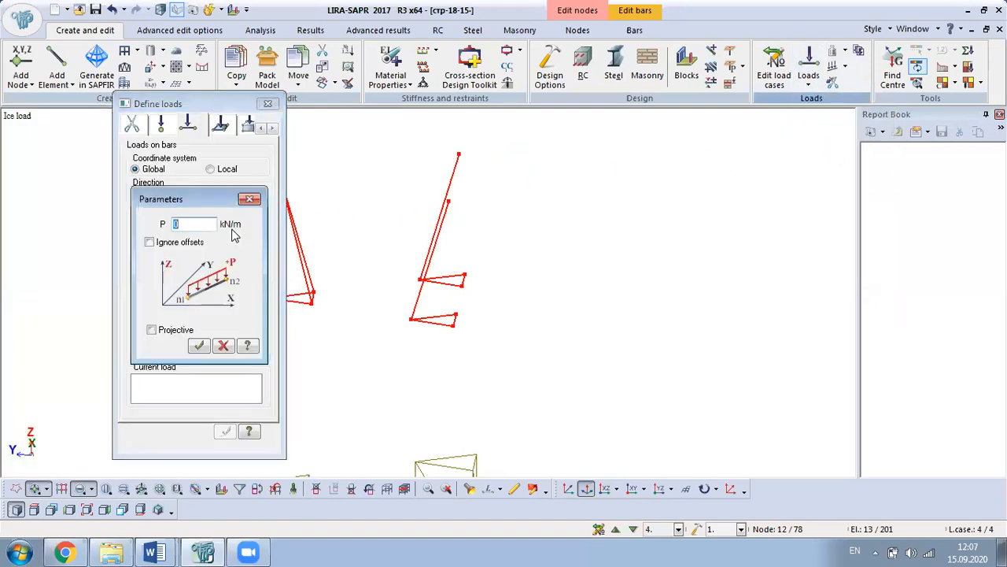
{"action": "left_click", "coordinate": [198, 347]}
- Restore the full tower model and close the load definition
{"action": "middle_click_drag", "start_coordinate": [375, 174], "coordinate": [629, 358]}
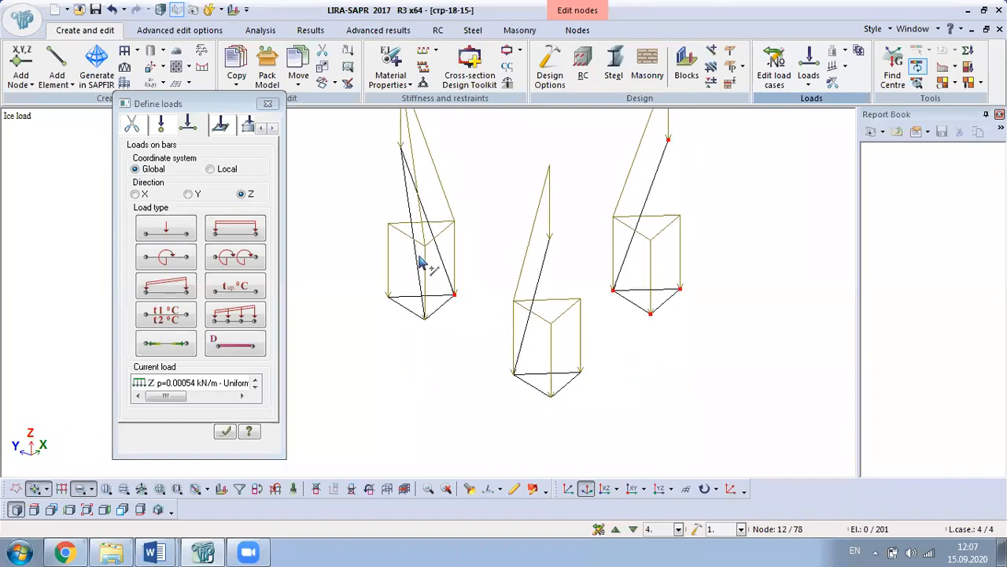
{"action": "right_click", "coordinate": [377, 236]}
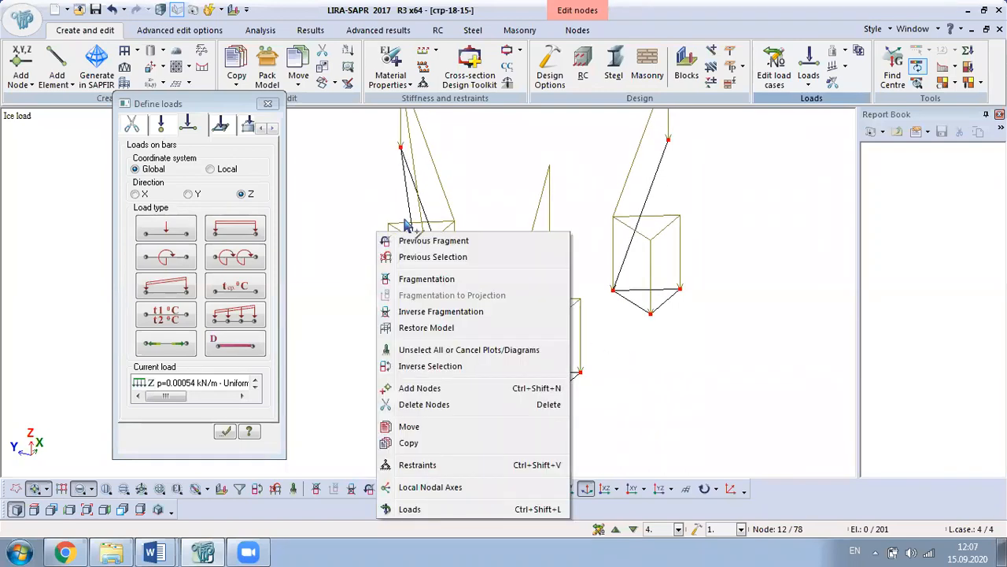
{"action": "left_click", "coordinate": [447, 327]}
{"action": "scroll", "coordinate": [448, 309], "scroll_direction": "up", "scroll_amount": 5}
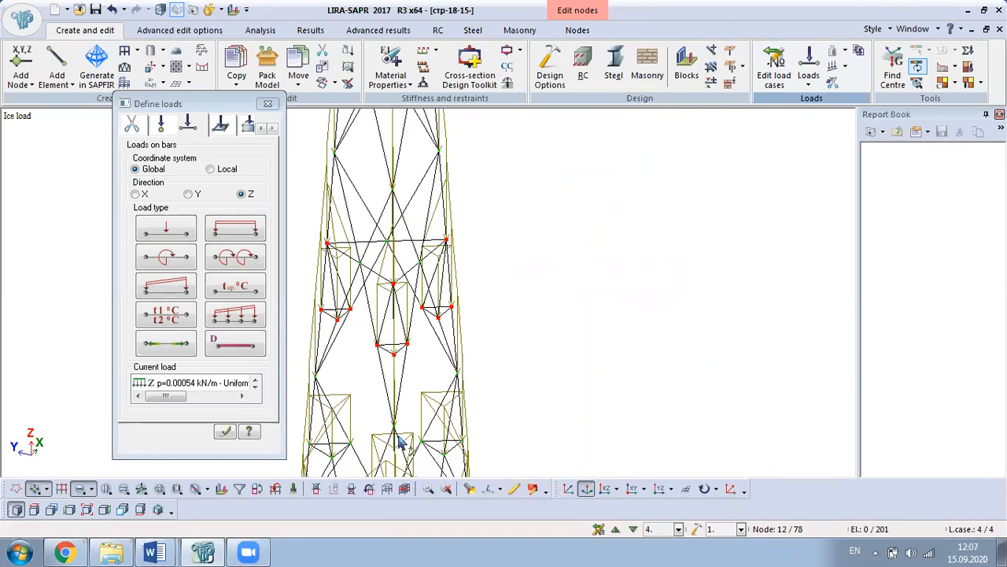
{"action": "mouse_move", "coordinate": [529, 369]}
{"action": "middle_mouse_down"}
{"action": "mouse_move", "coordinate": [703, 317]}
{"action": "mouse_move", "coordinate": [659, 342]}
{"action": "mouse_move", "coordinate": [504, 325]}
{"action": "mouse_move", "coordinate": [663, 341]}
{"action": "mouse_move", "coordinate": [699, 319]}
{"action": "mouse_move", "coordinate": [640, 337]}
{"action": "mouse_move", "coordinate": [524, 310]}
{"action": "mouse_move", "coordinate": [452, 319]}
{"action": "mouse_move", "coordinate": [516, 315]}
{"action": "mouse_move", "coordinate": [693, 371]}
{"action": "mouse_move", "coordinate": [670, 342]}
{"action": "mouse_move", "coordinate": [517, 383]}
{"action": "middle_mouse_up"}
{"action": "left_click", "coordinate": [268, 104]}
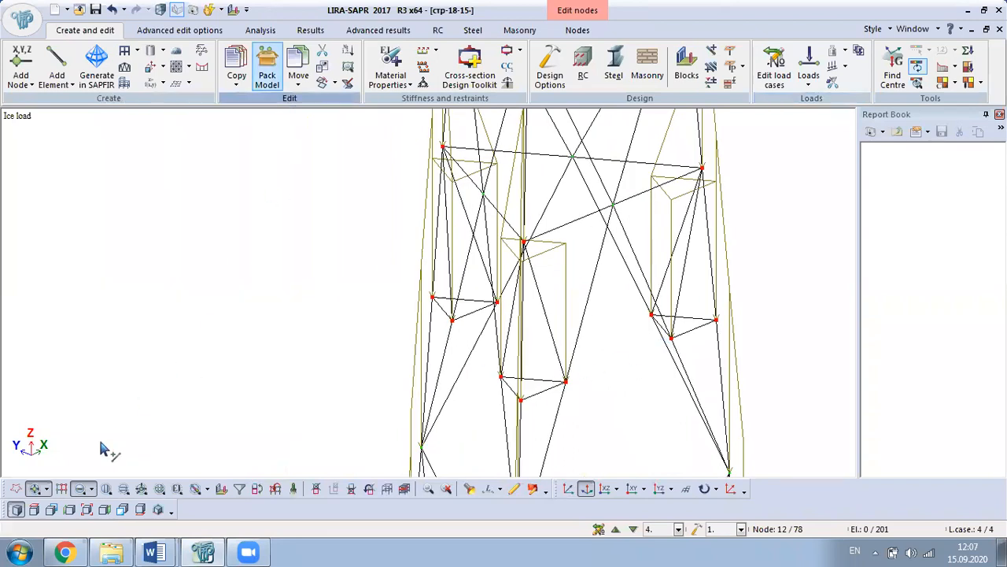
- Examine the stiffness type and assigned loads of the inclined bars above the three horizontal triangles of the upper group
{"action": "left_click", "coordinate": [468, 488]}
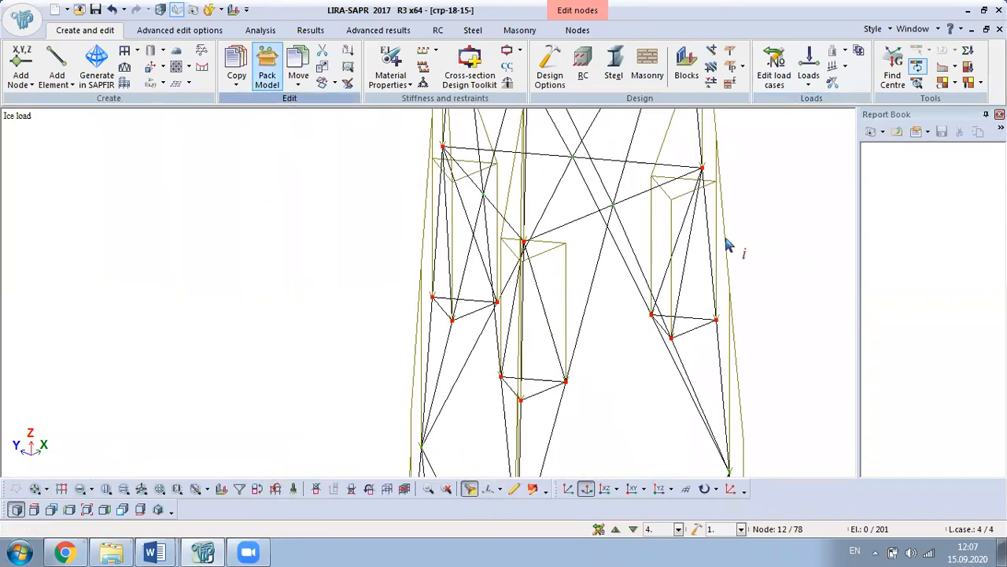
{"action": "left_click", "coordinate": [686, 263]}
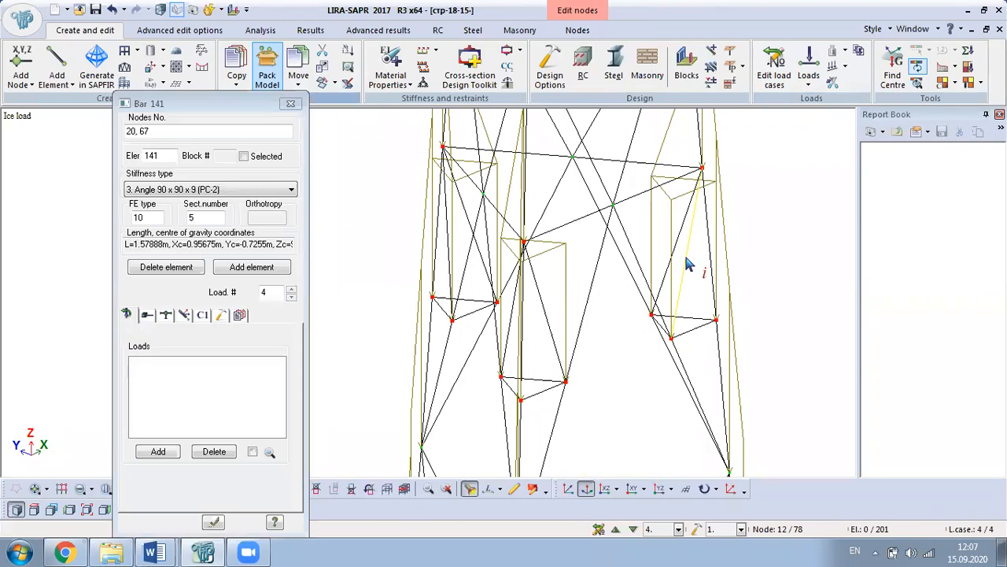
{"action": "left_click", "coordinate": [680, 250]}
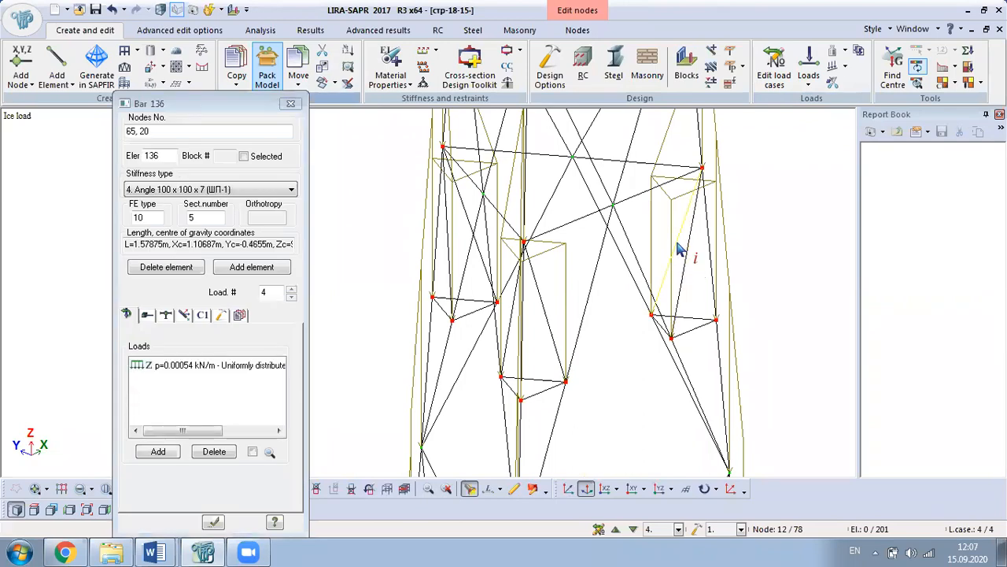
{"action": "left_click", "coordinate": [686, 265]}
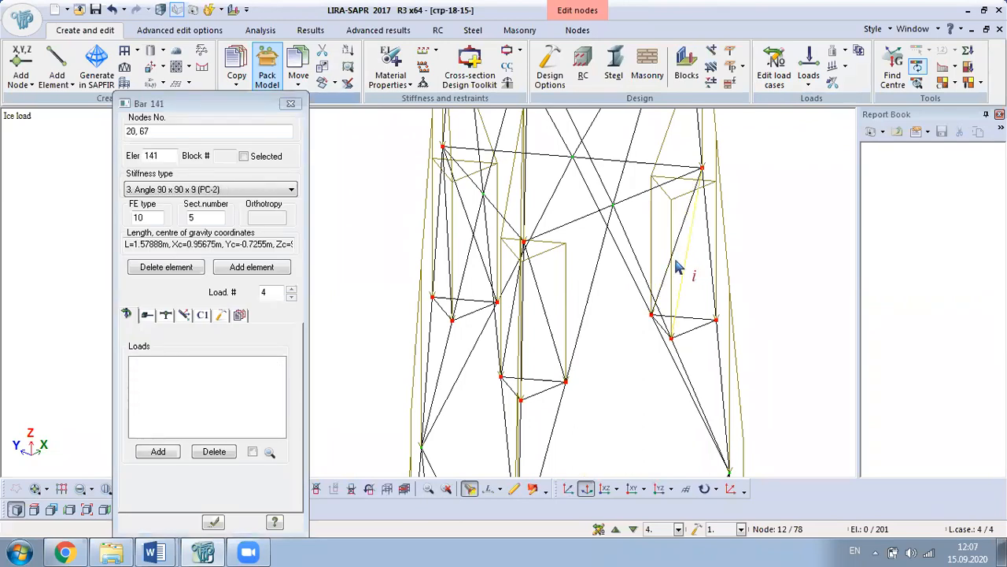
{"action": "middle_click_drag", "start_coordinate": [545, 307], "coordinate": [464, 284]}
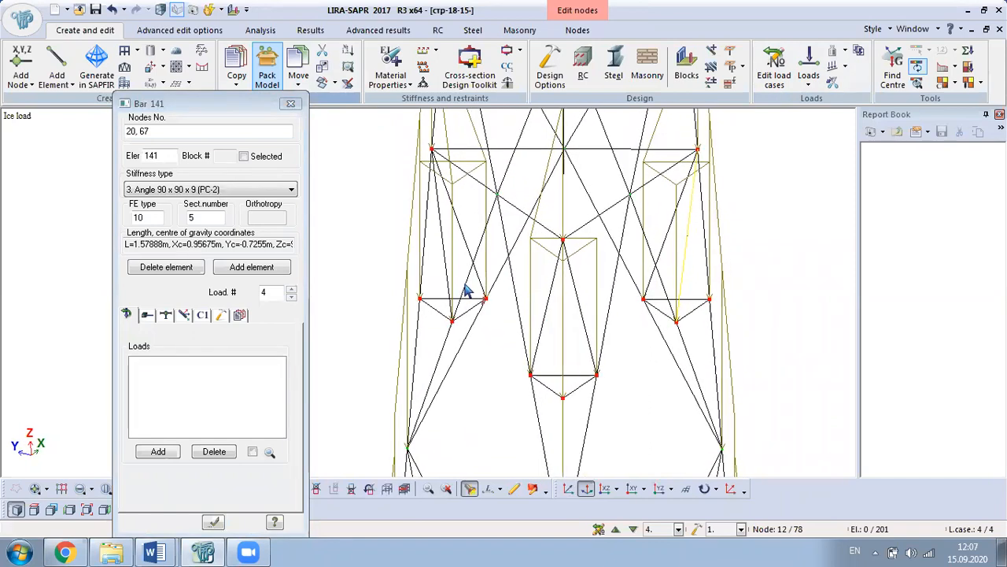
{"action": "left_click", "coordinate": [447, 261]}
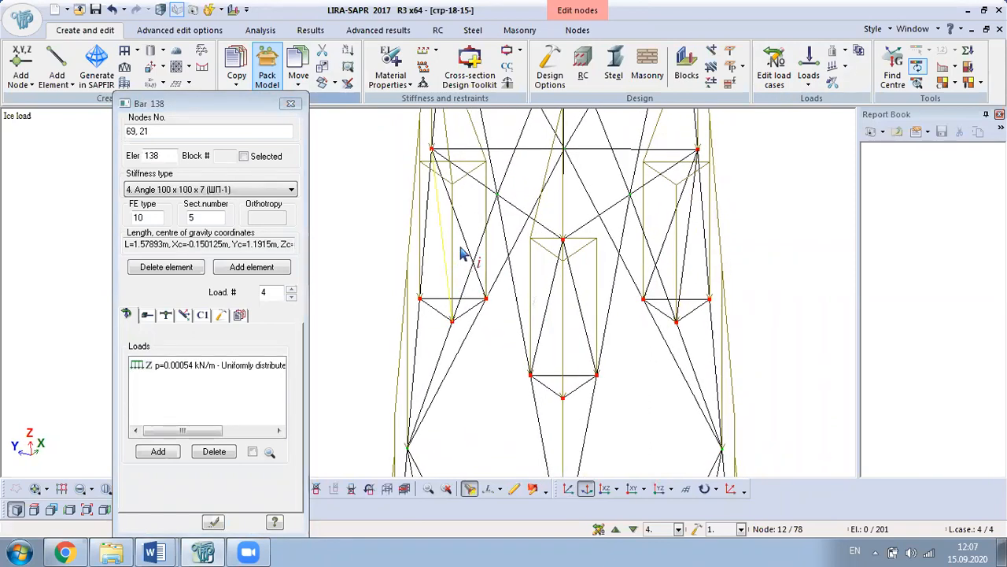
{"action": "left_click", "coordinate": [467, 246]}
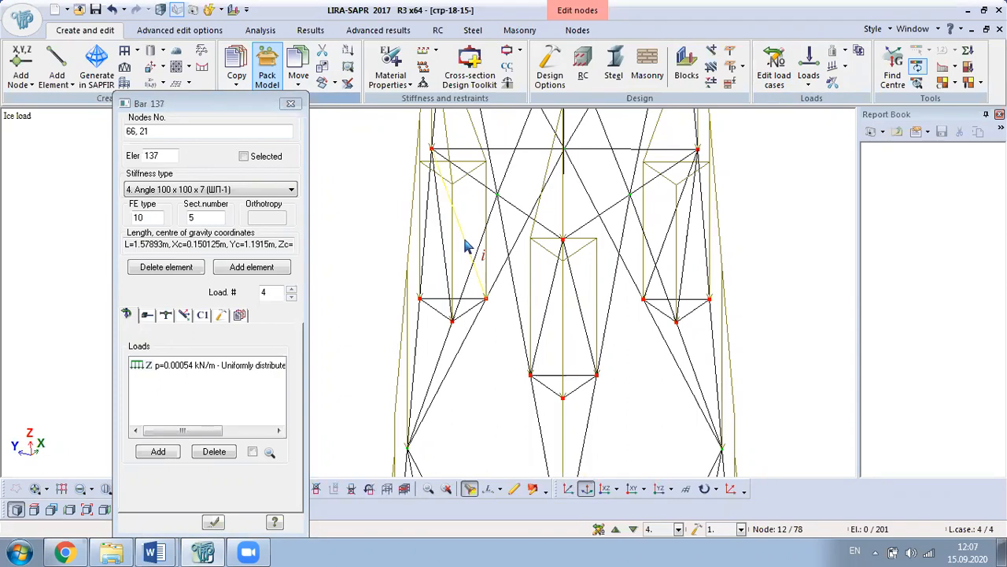
{"action": "left_click", "coordinate": [545, 320]}
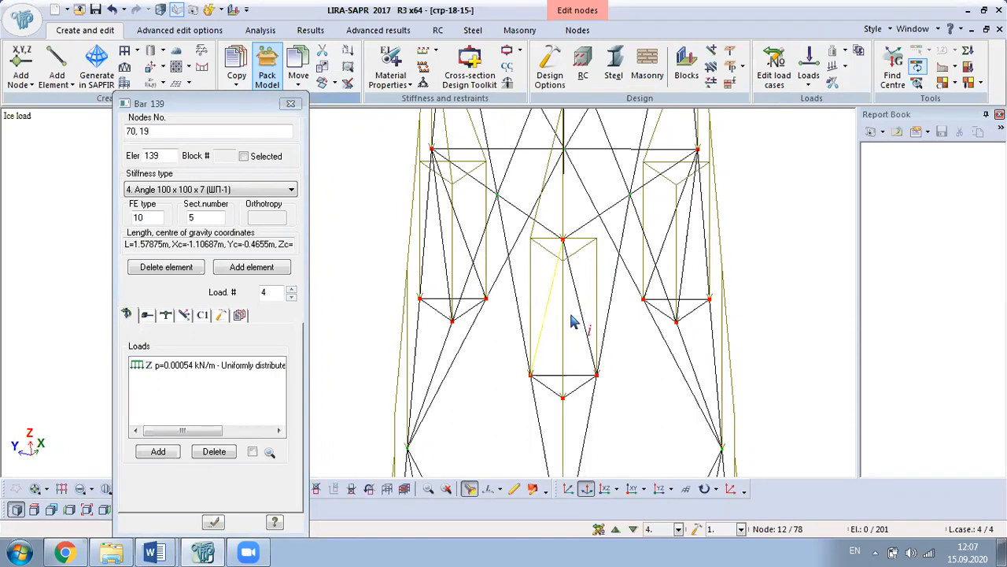
{"action": "left_click", "coordinate": [582, 317]}
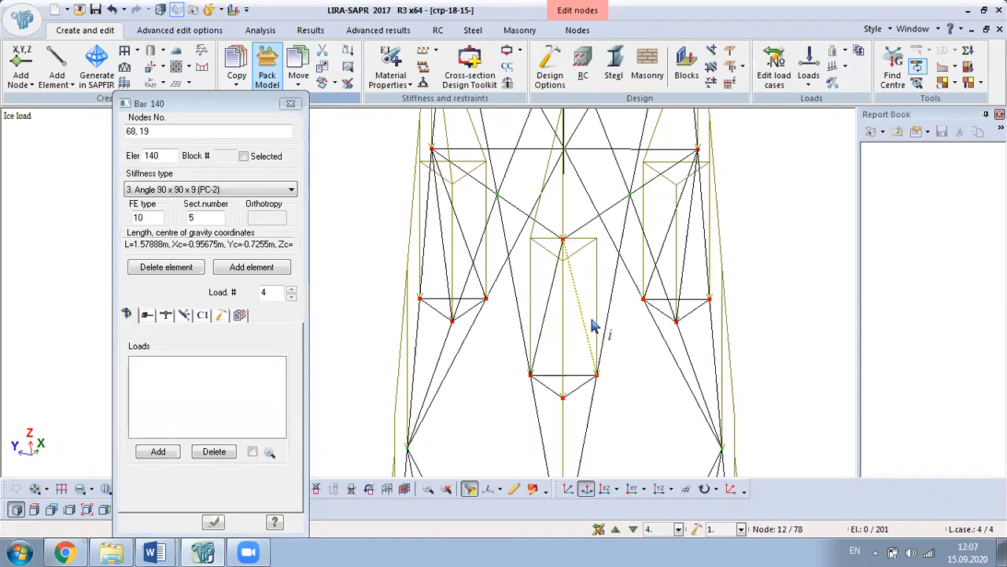
{"action": "left_click", "coordinate": [289, 105]}
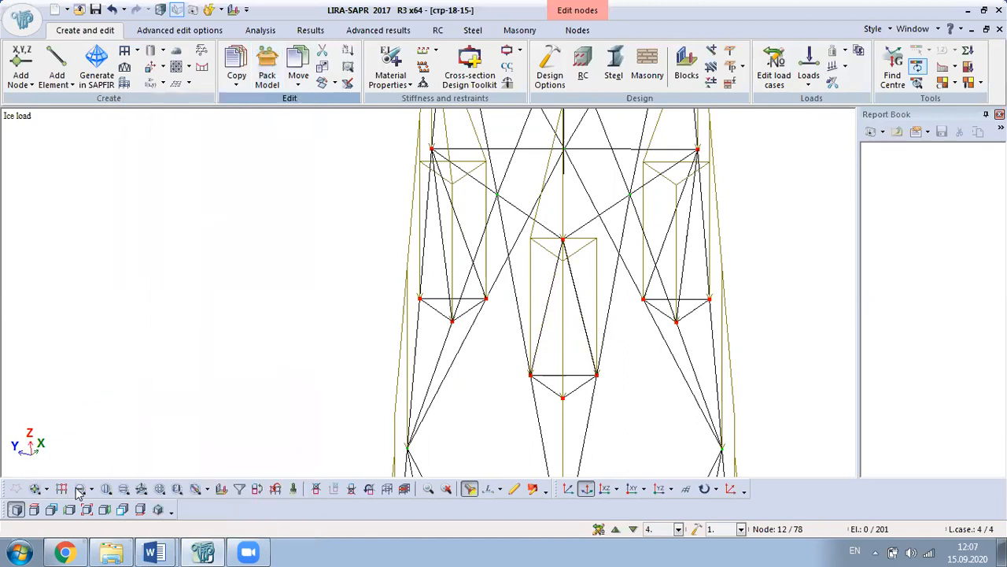
- Reactivate node and bar selection and clear the whole current selection
{"action": "left_click", "coordinate": [36, 489]}
{"action": "left_click", "coordinate": [79, 490]}
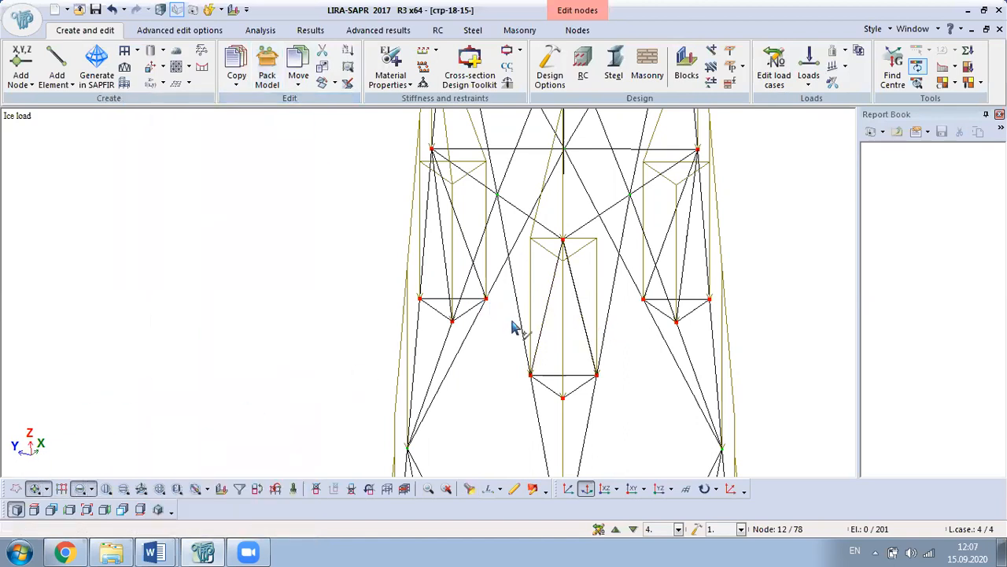
{"action": "left_click", "coordinate": [543, 323]}
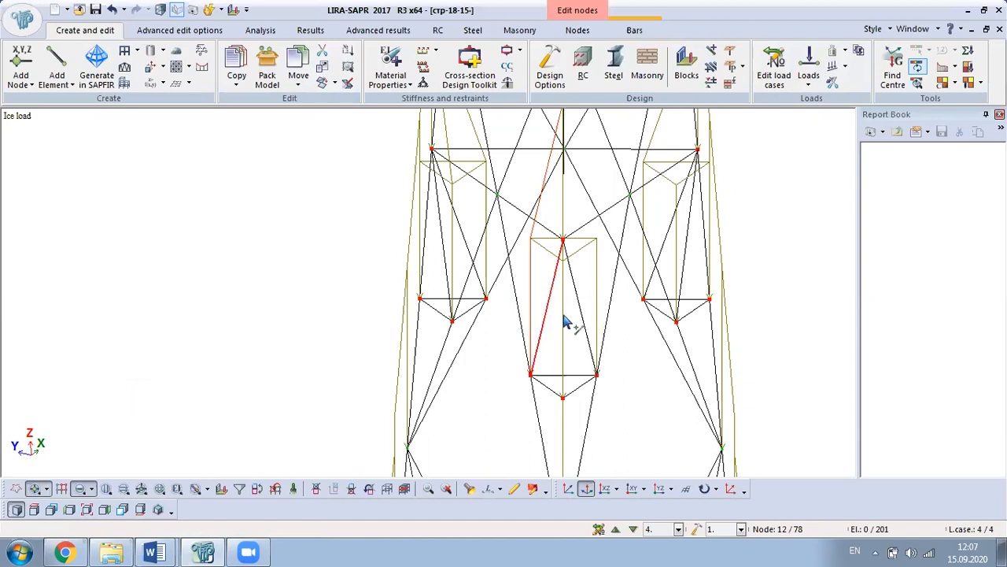
{"action": "left_click", "coordinate": [584, 317]}
{"action": "left_click", "coordinate": [565, 321]}
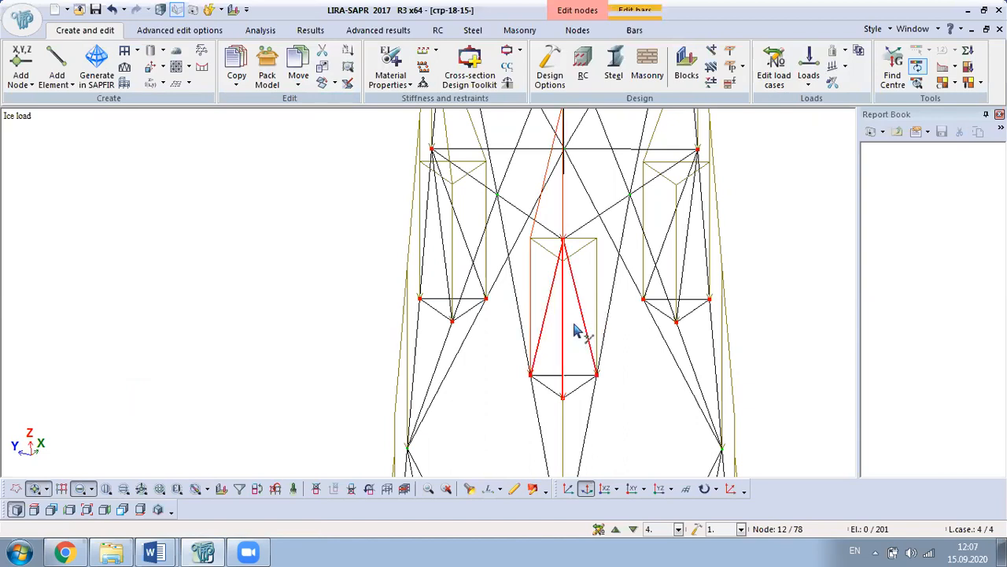
{"action": "key", "text": "Escape"}
- Select the six inclined bars rising from the three horizontal triangles of the upper group, two at each triangle
{"action": "left_click", "coordinate": [544, 311]}
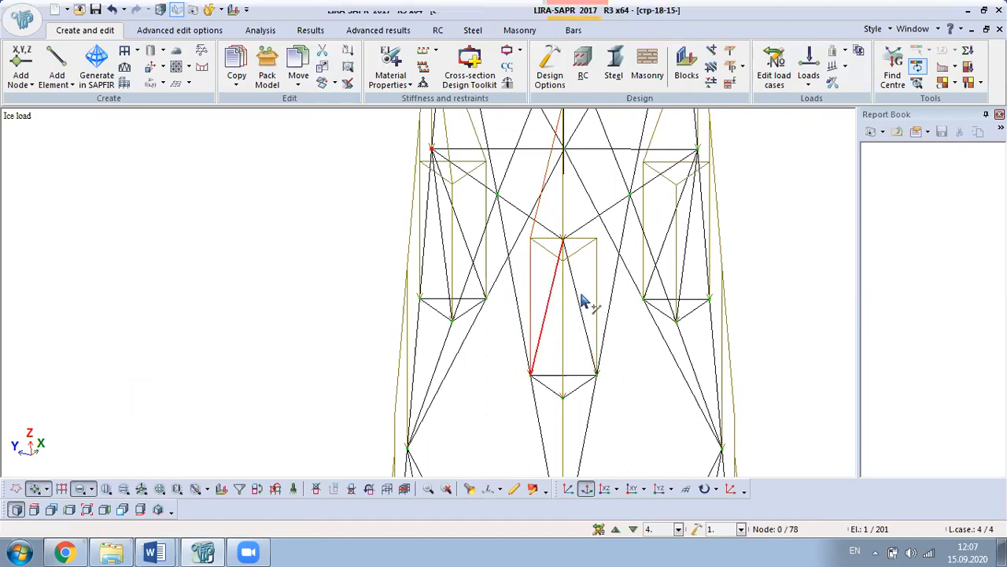
{"action": "left_click", "coordinate": [581, 303]}
{"action": "left_click", "coordinate": [463, 242]}
{"action": "left_click", "coordinate": [444, 253]}
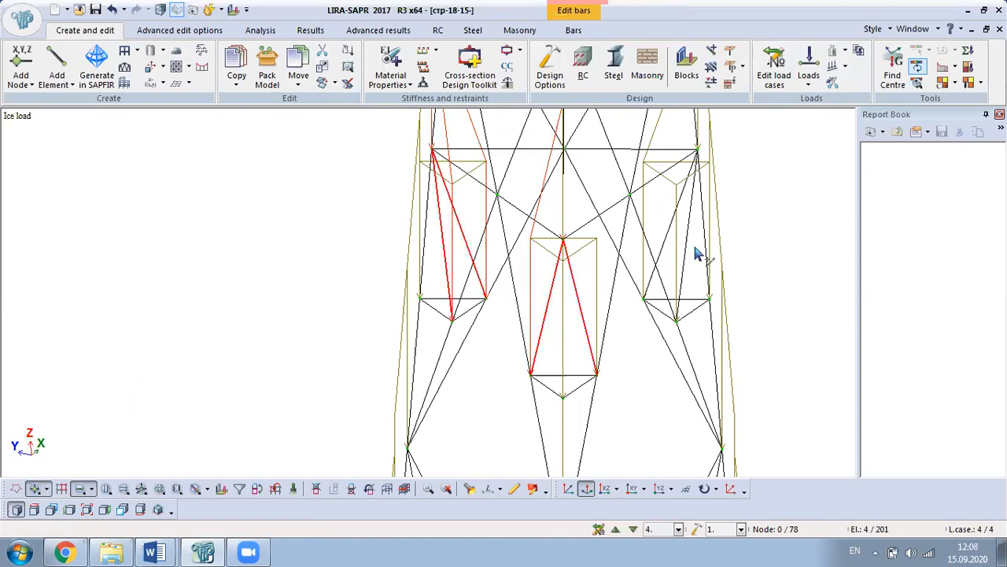
{"action": "scroll", "coordinate": [695, 248], "scroll_direction": "up", "scroll_amount": 1}
{"action": "middle_click_drag", "start_coordinate": [688, 276], "coordinate": [628, 299]}
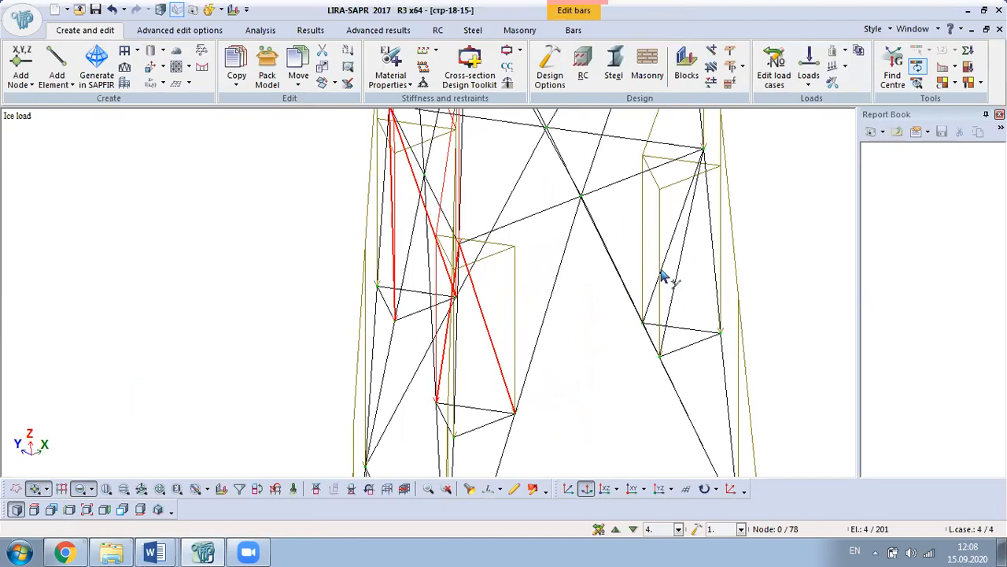
{"action": "left_click", "coordinate": [677, 265]}
{"action": "left_click", "coordinate": [664, 263]}
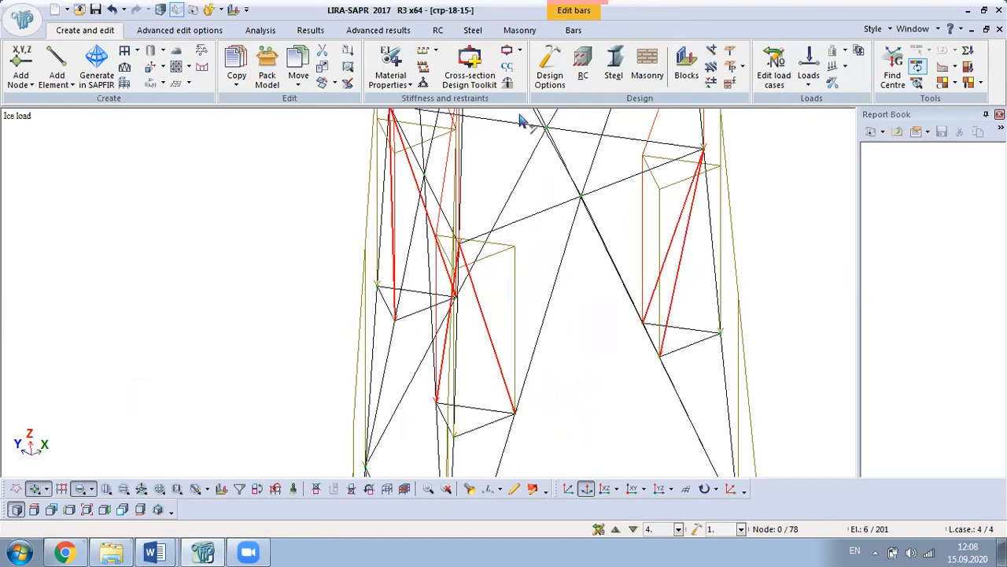
- Assign stiffness 4. Angle 100 x 100 x 7 with steel material, additional parameters and selection limitations ШП-1 to the selected bars, replacing their current stiffness
{"action": "left_click", "coordinate": [397, 63]}
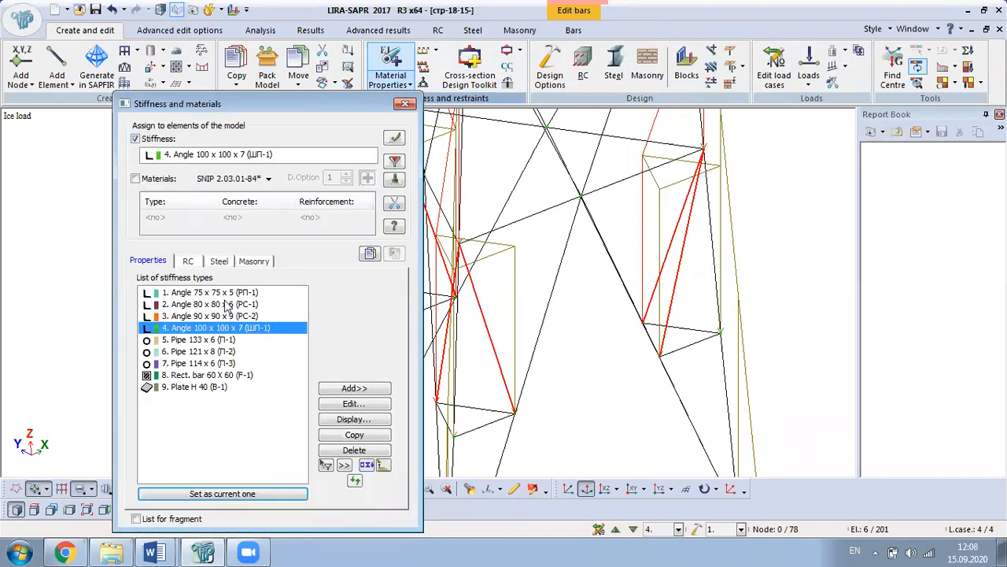
{"action": "left_click", "coordinate": [221, 262]}
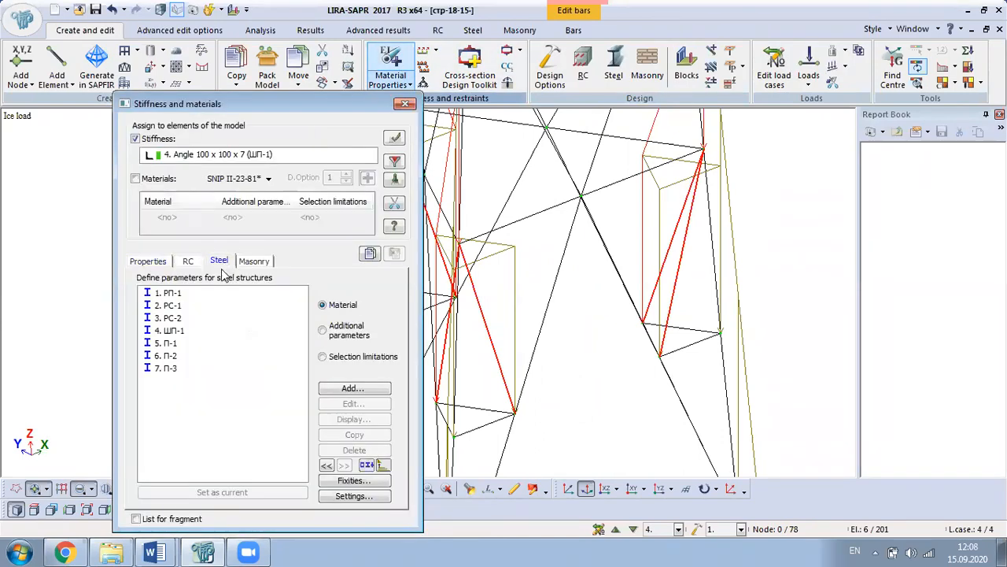
{"action": "double_click", "coordinate": [170, 331]}
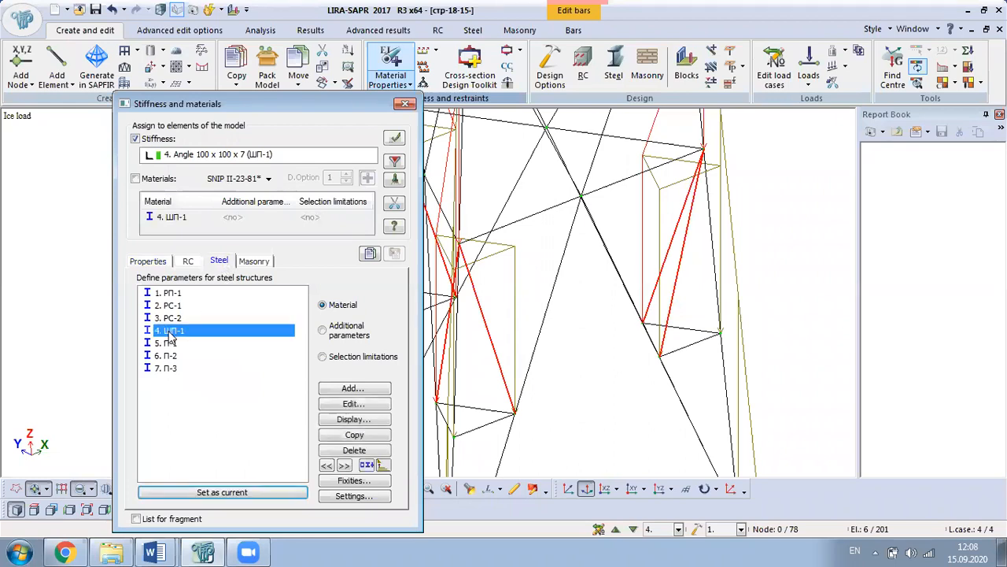
{"action": "left_click", "coordinate": [322, 329]}
{"action": "double_click", "coordinate": [229, 334]}
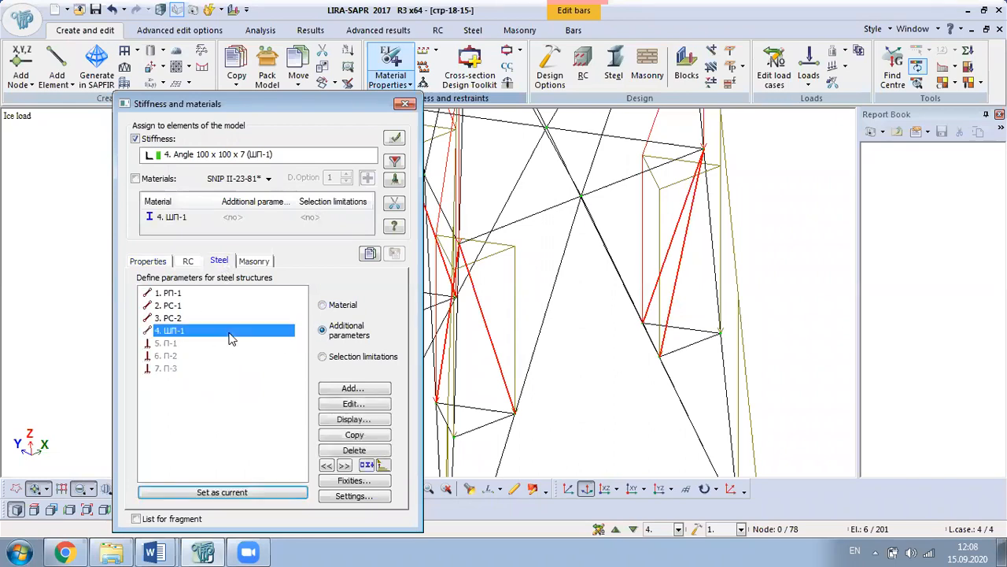
{"action": "left_click", "coordinate": [322, 356]}
{"action": "left_click", "coordinate": [173, 335]}
{"action": "left_click", "coordinate": [136, 178]}
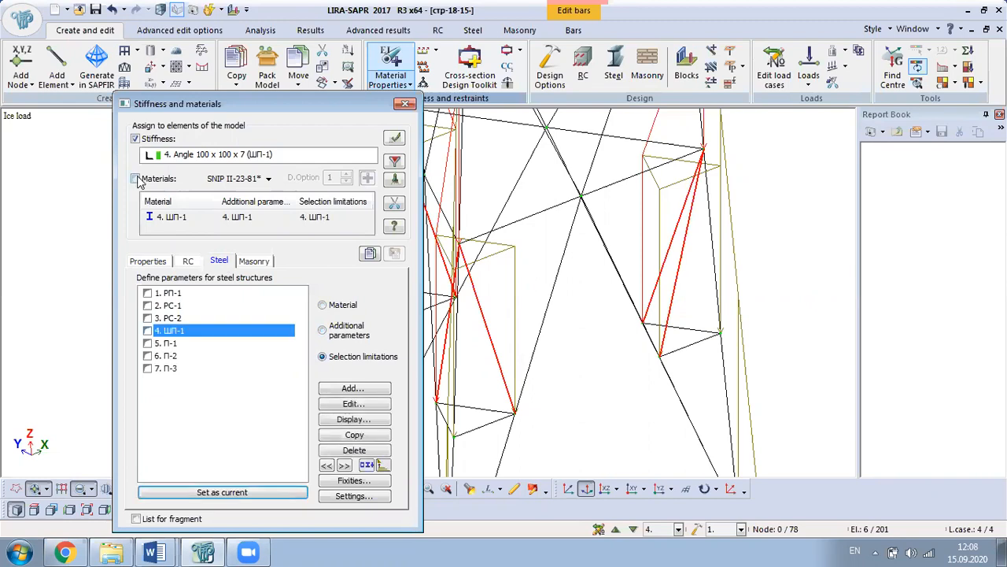
{"action": "left_click", "coordinate": [394, 138]}
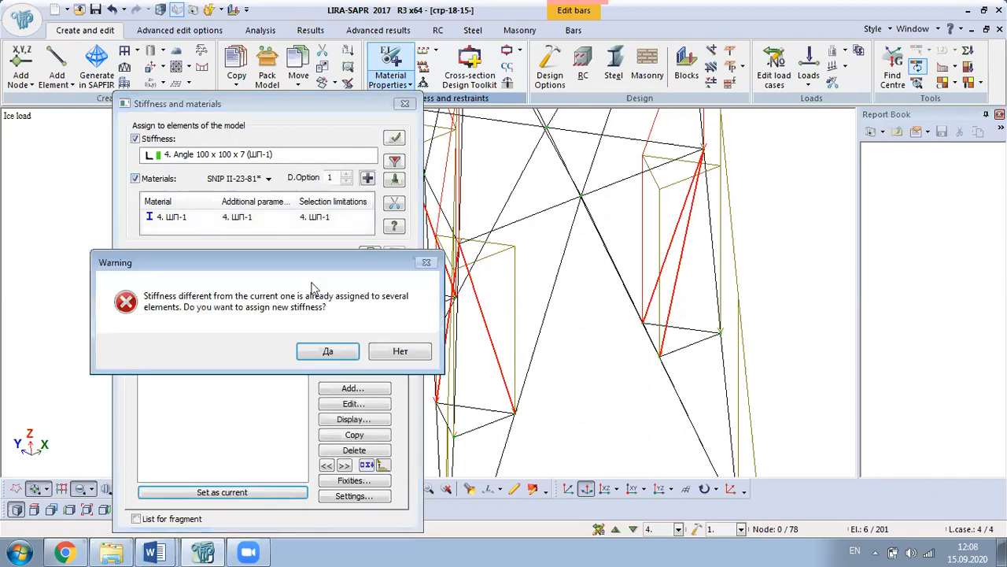
{"action": "left_click", "coordinate": [330, 351]}
{"action": "key", "text": "Escape"}
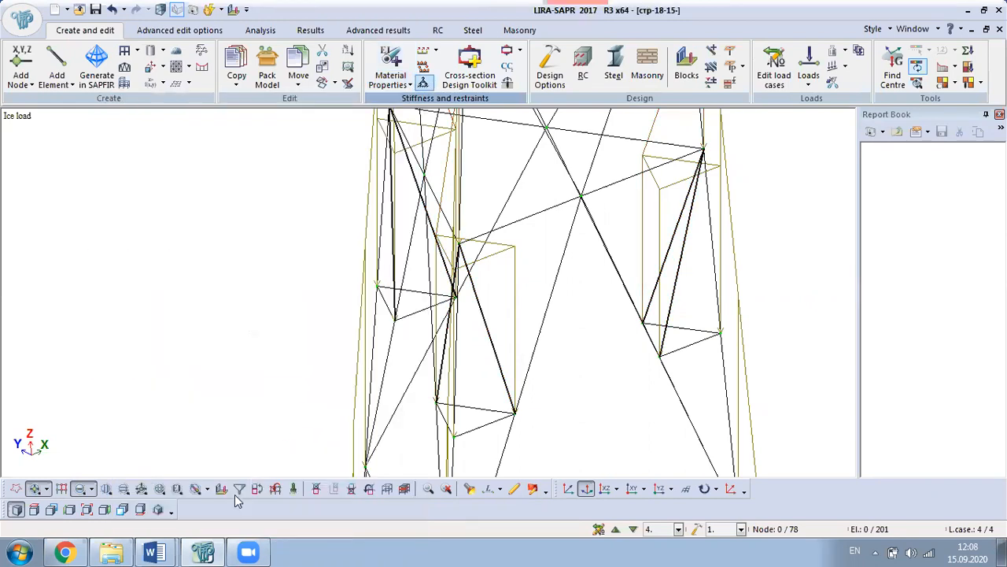
- Filter the elements by stiffness 4. Angle 100 x 100 x 7 (ШП-1) and isolate them as a fragment
{"action": "left_click", "coordinate": [240, 489]}
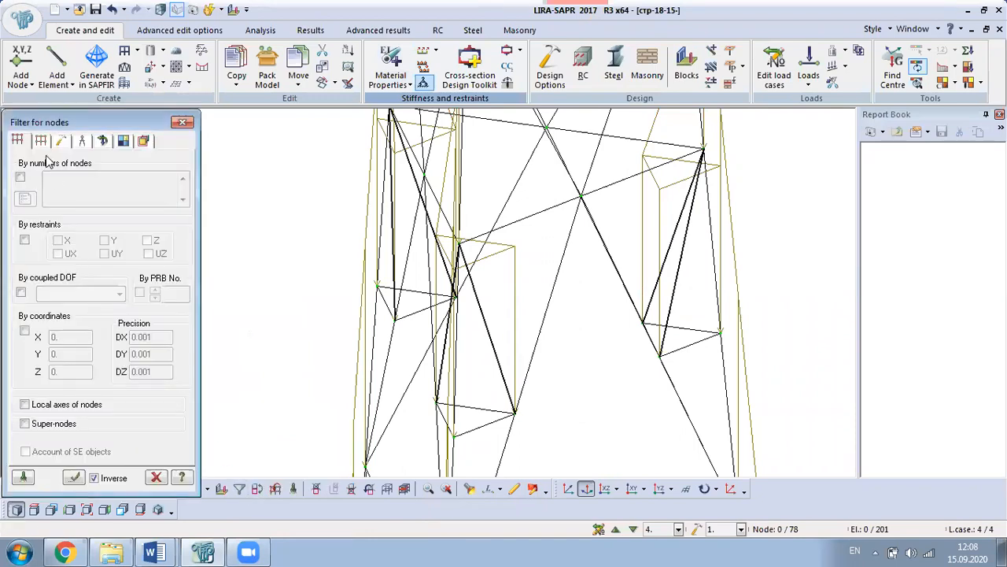
{"action": "left_click", "coordinate": [40, 140]}
{"action": "left_click", "coordinate": [25, 288]}
{"action": "left_click", "coordinate": [83, 289]}
{"action": "left_click", "coordinate": [87, 351]}
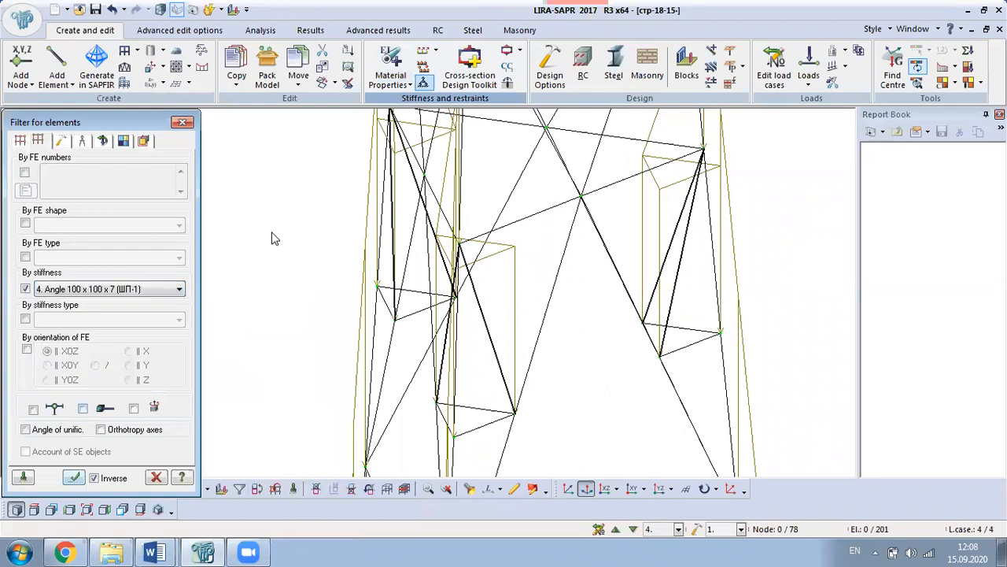
{"action": "right_click", "coordinate": [272, 234]}
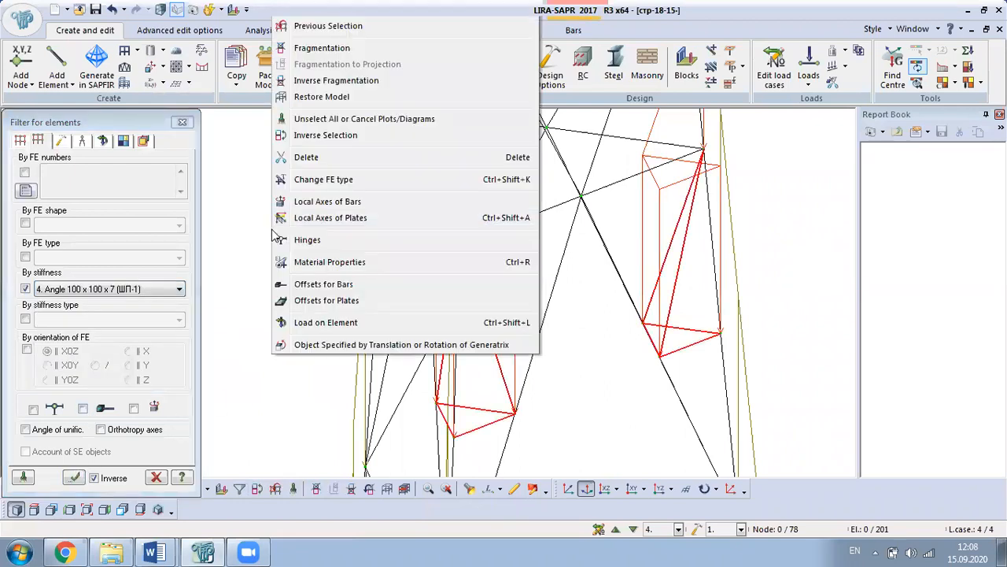
{"action": "left_click", "coordinate": [319, 49]}
{"action": "middle_click_drag", "start_coordinate": [408, 194], "coordinate": [338, 196]}
{"action": "middle_click_drag", "start_coordinate": [400, 218], "coordinate": [406, 368]}
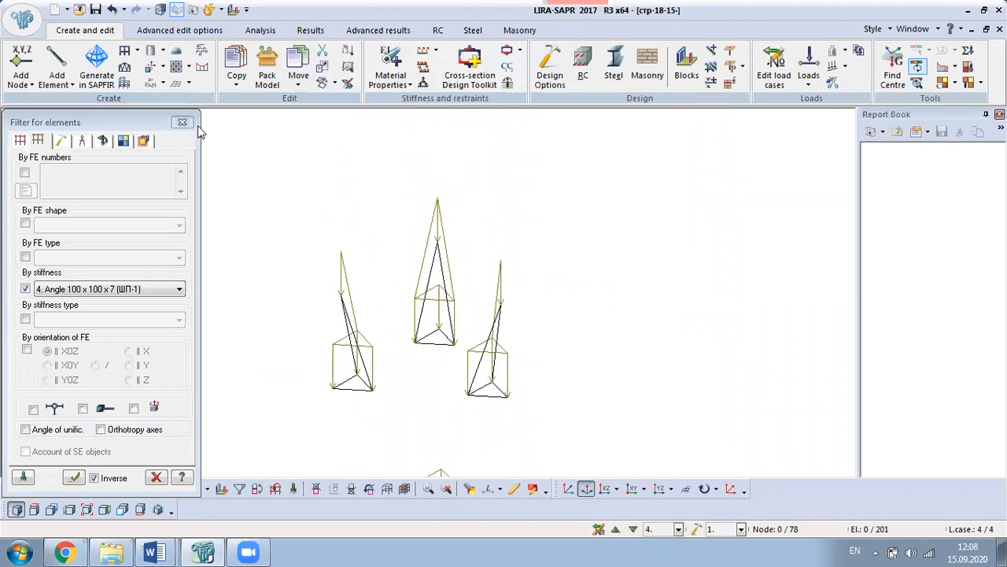
- Close the filter and delete the loads from all bars of the upper three triangular groups
{"action": "left_click", "coordinate": [183, 123]}
{"action": "left_click_drag", "start_coordinate": [601, 167], "coordinate": [265, 435]}
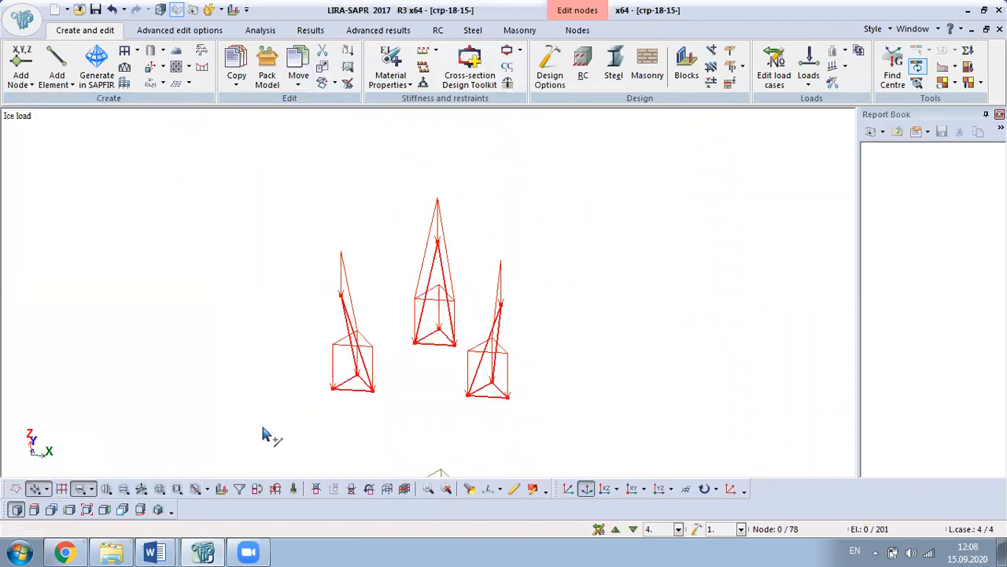
{"action": "left_click", "coordinate": [835, 82]}
- Reselect the bars of the upper three groups and look up their ice load in the Word table
{"action": "middle_click_drag", "start_coordinate": [560, 325], "coordinate": [580, 234]}
{"action": "left_click_drag", "start_coordinate": [611, 197], "coordinate": [223, 400]}
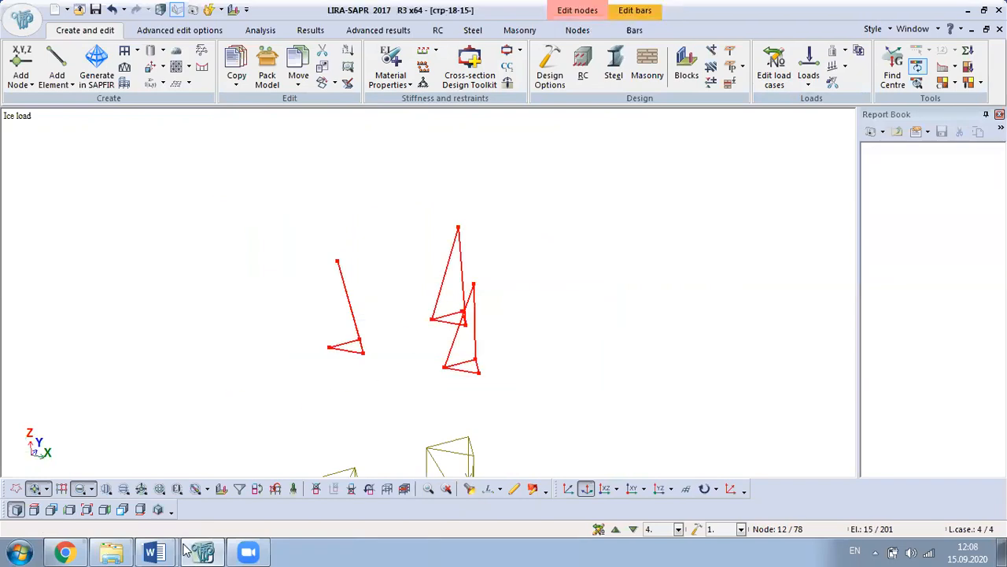
{"action": "mouse_move", "coordinate": [167, 551]}
{"action": "left_click", "coordinate": [167, 496]}
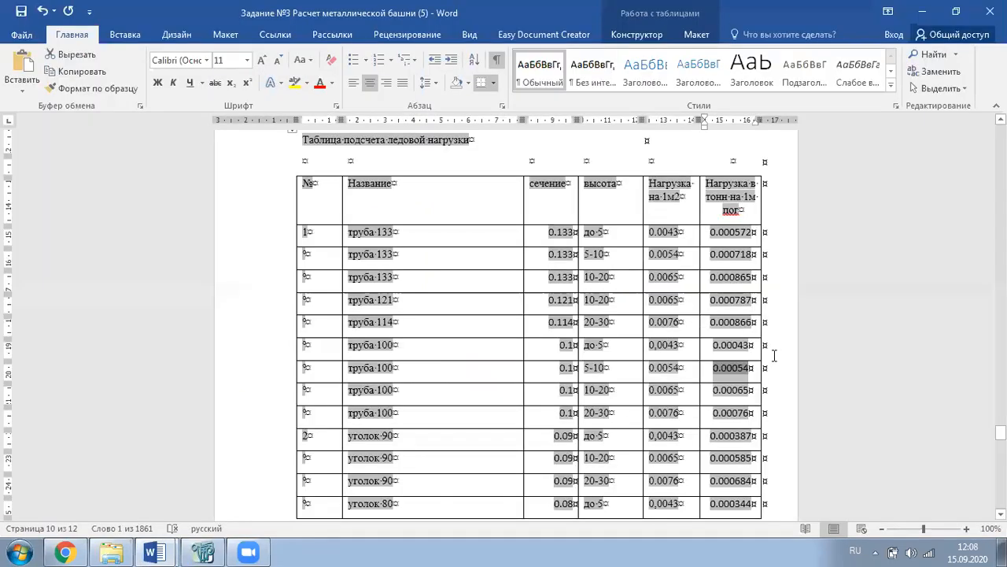
{"action": "left_click", "coordinate": [215, 551]}
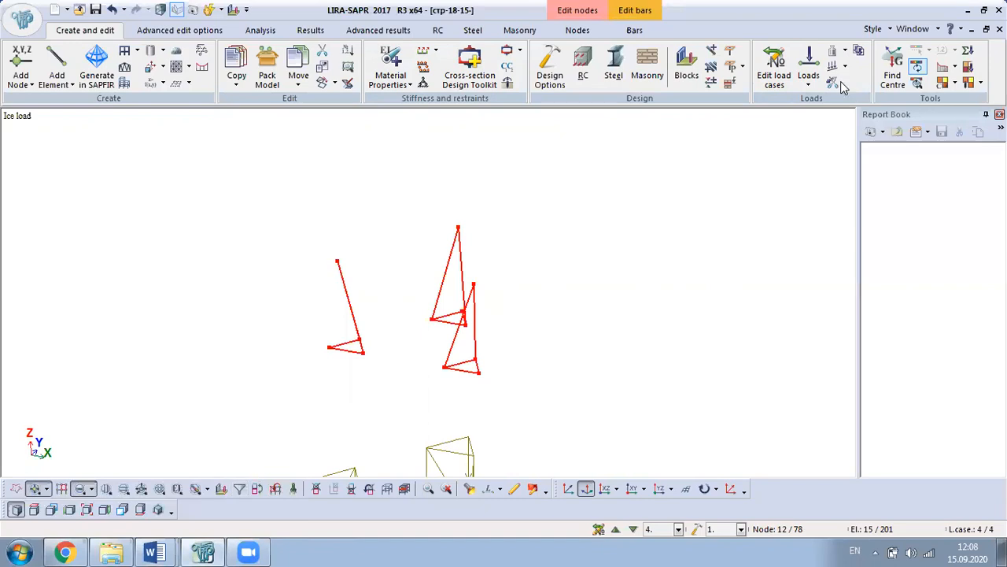
- Apply a uniformly distributed load of 0.00054 kN/m in global Z to the selected bars and restore the full tower model
{"action": "left_click", "coordinate": [809, 78]}
{"action": "left_click", "coordinate": [818, 139]}
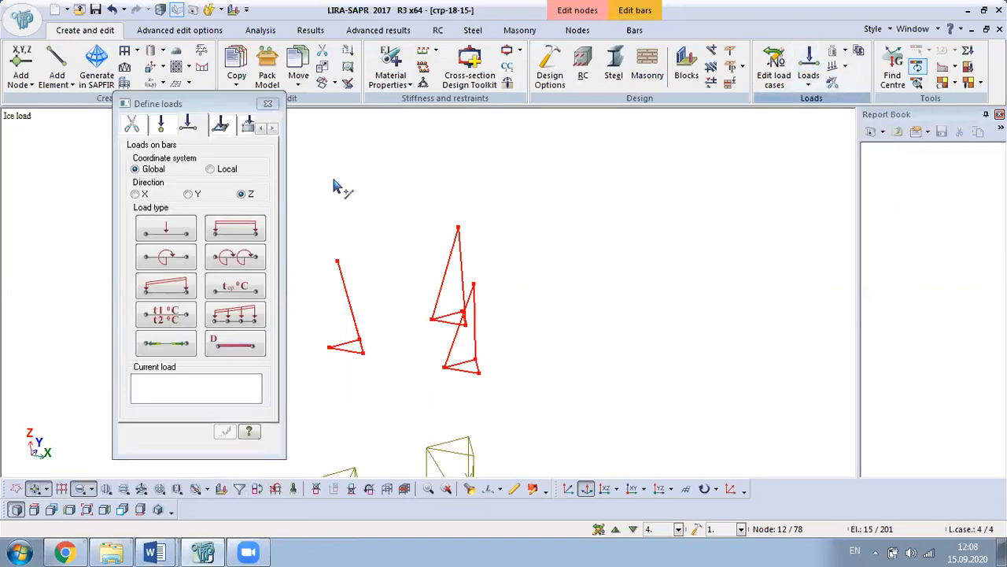
{"action": "left_click", "coordinate": [229, 229]}
{"action": "type", "text": "0.00054"}
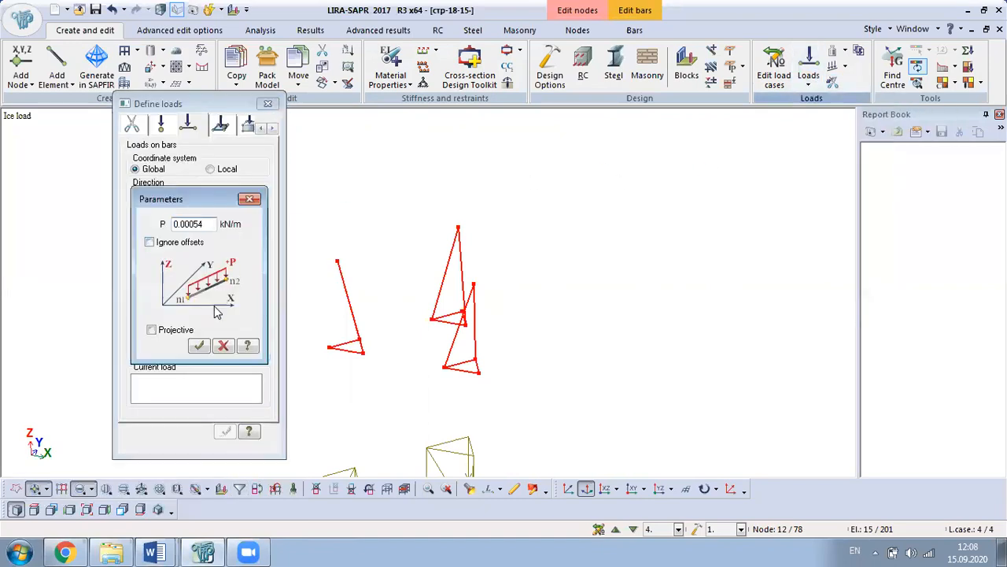
{"action": "left_click", "coordinate": [198, 347]}
{"action": "left_click", "coordinate": [268, 104]}
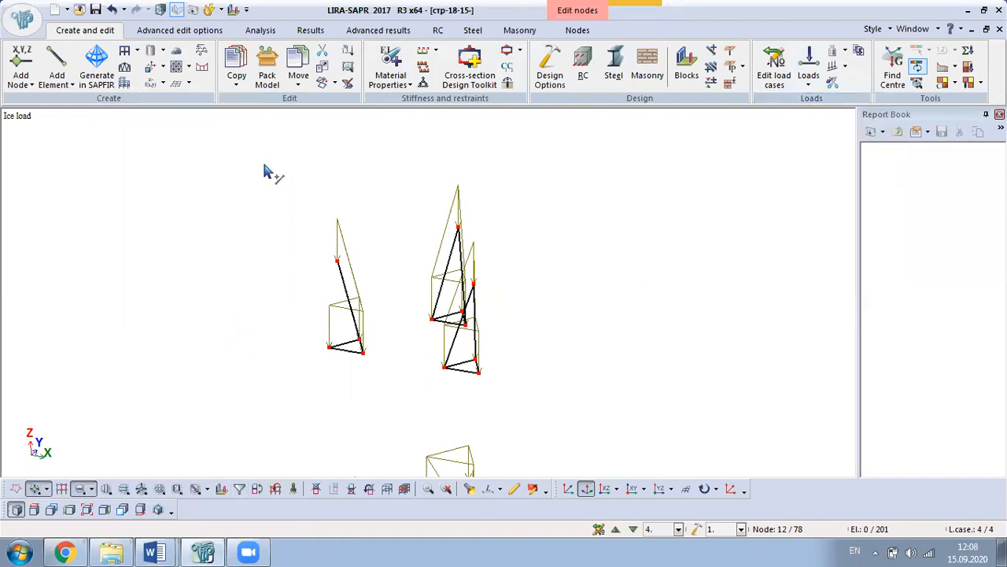
{"action": "right_click", "coordinate": [234, 187]}
{"action": "left_click", "coordinate": [308, 284]}
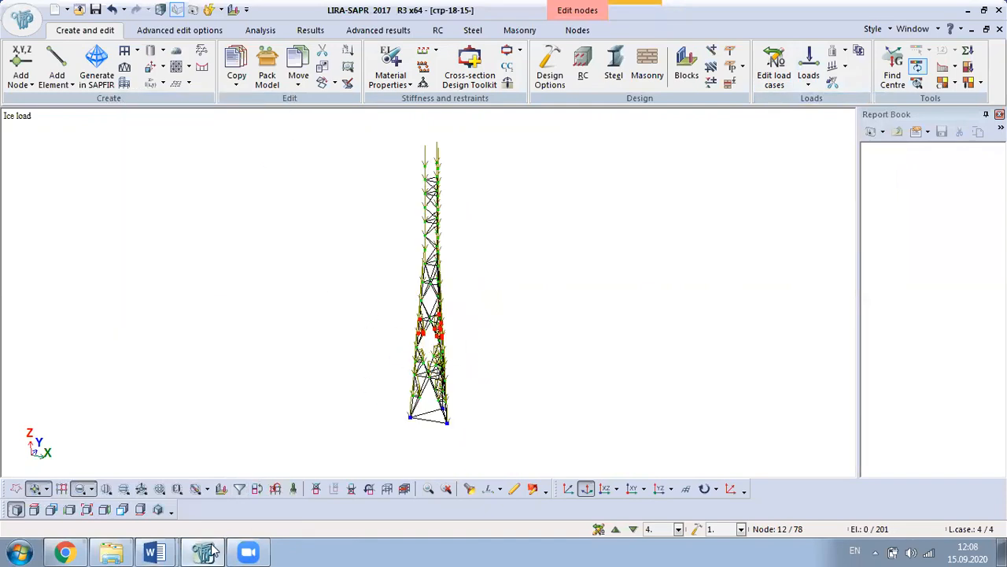
- Look up the ice load for the 90 mm angle at heights up to 5 m in the Word table, then return to LIRA-SAPR
{"action": "left_click", "coordinate": [157, 552]}
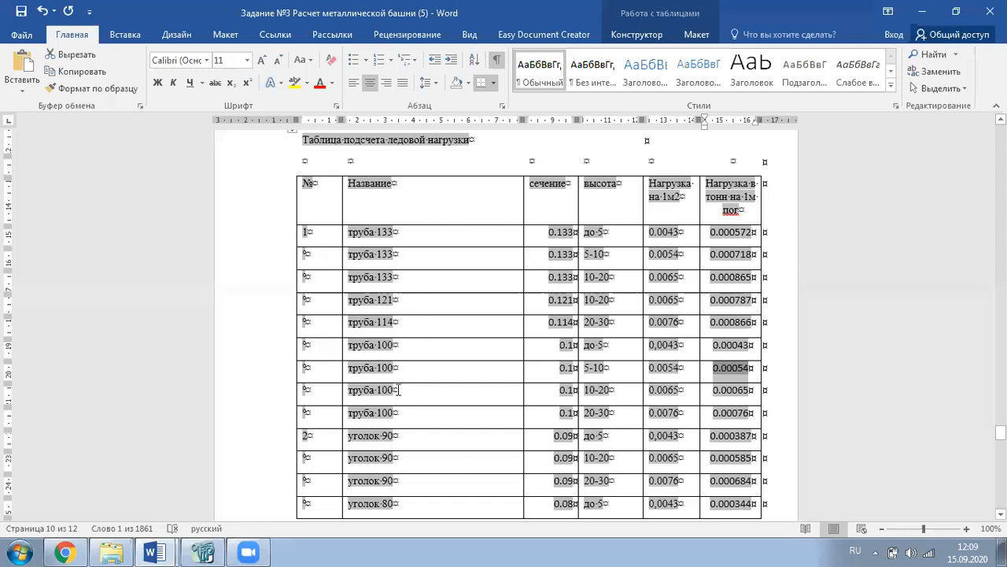
{"action": "scroll", "coordinate": [408, 399], "scroll_direction": "down", "scroll_amount": 2}
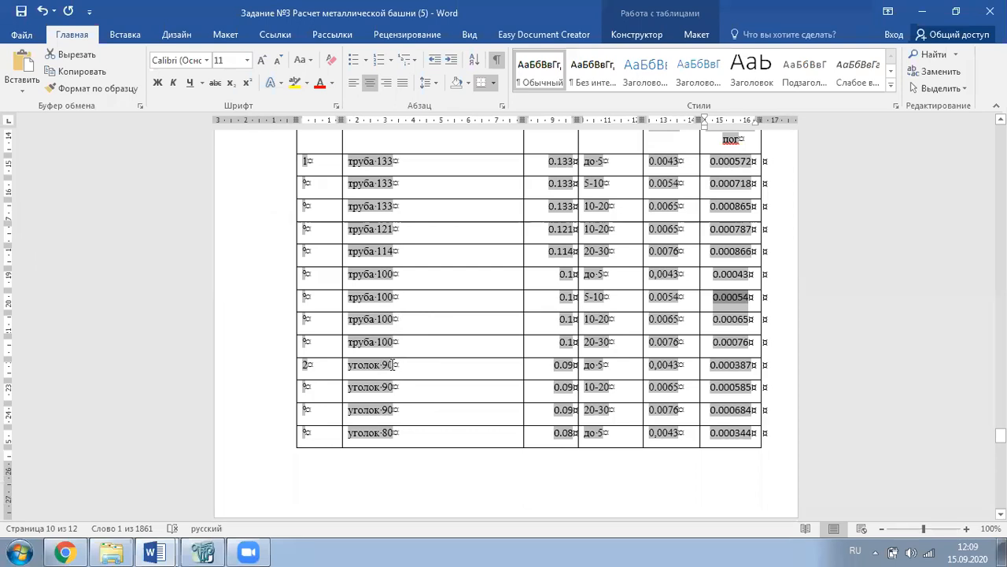
{"action": "double_click", "coordinate": [386, 365]}
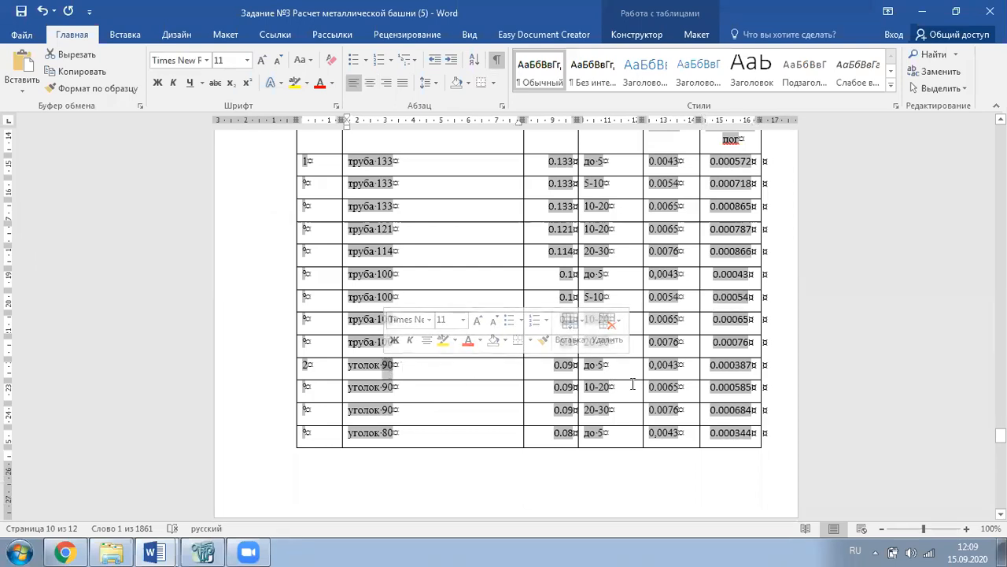
{"action": "left_click_drag", "start_coordinate": [757, 365], "coordinate": [709, 365]}
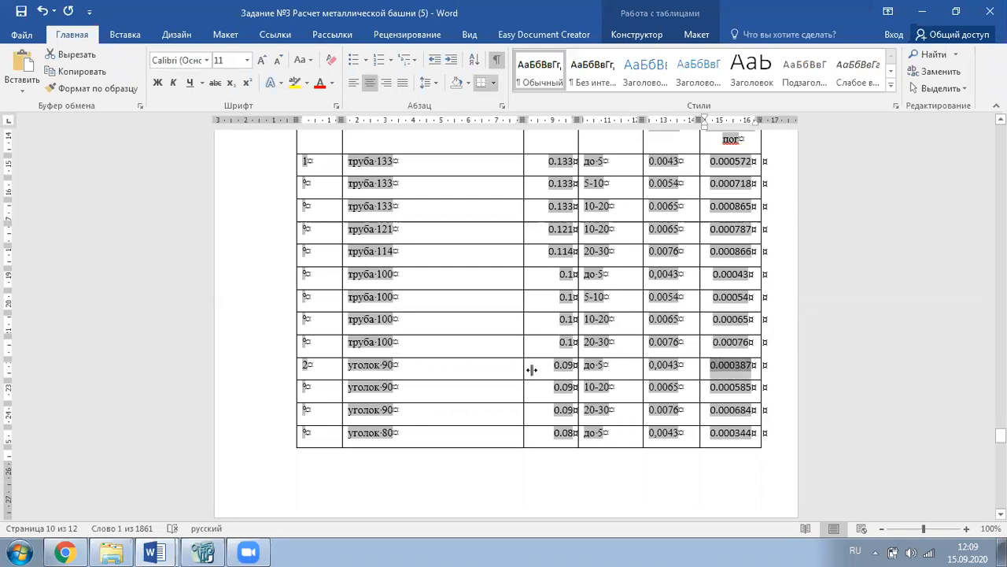
{"action": "left_click", "coordinate": [203, 552]}
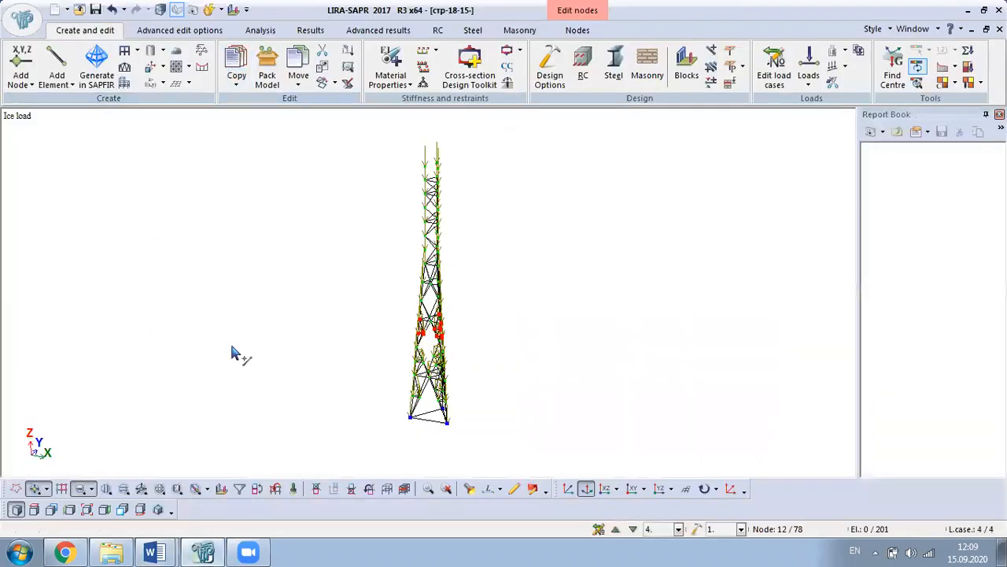
- Filter the elements by stiffness 3. Angle 90 x 90 x 9 (РС-2) and isolate them as a fragment
{"action": "left_click", "coordinate": [239, 489]}
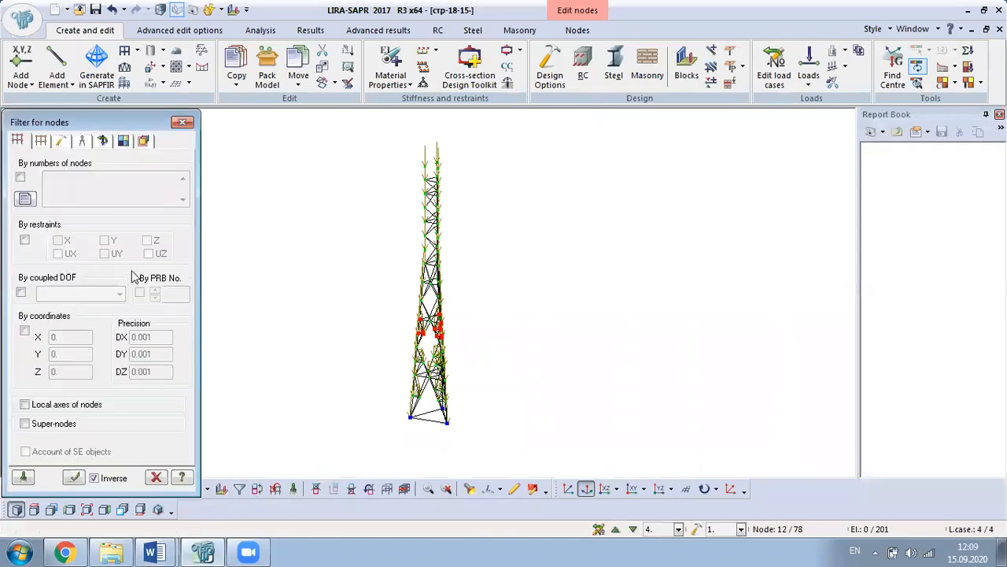
{"action": "left_click", "coordinate": [37, 140]}
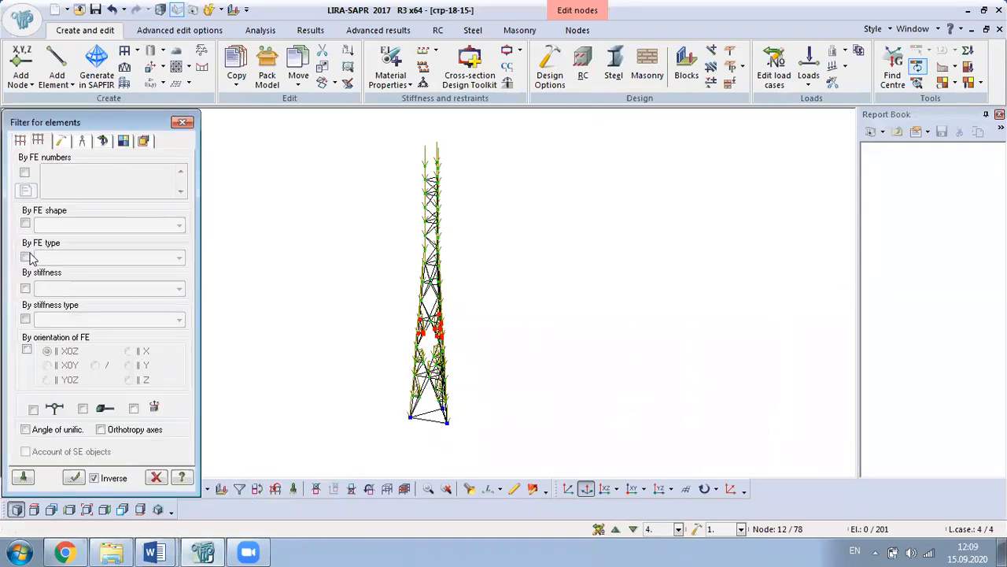
{"action": "left_click", "coordinate": [25, 289]}
{"action": "left_click", "coordinate": [102, 289]}
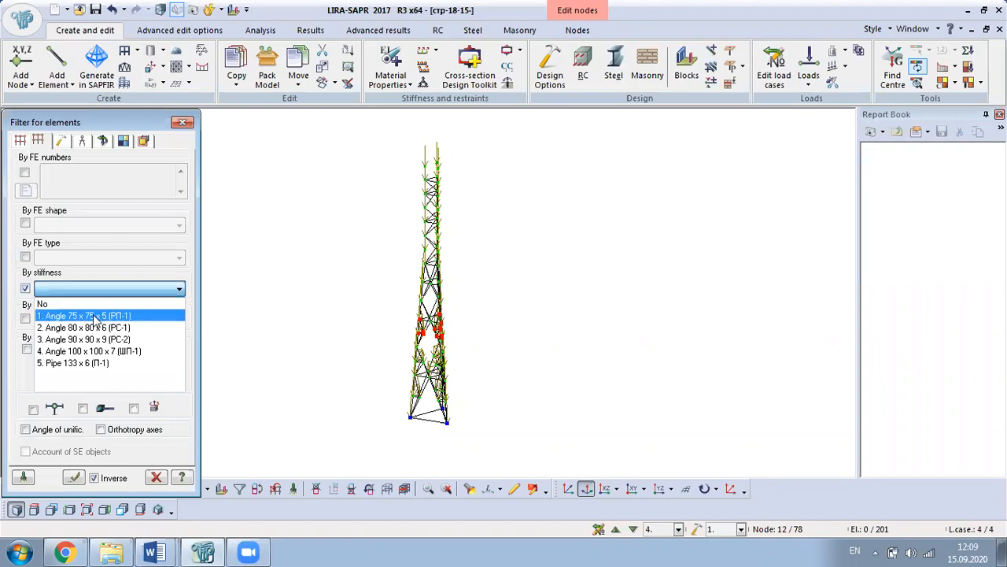
{"action": "left_click", "coordinate": [115, 340]}
{"action": "left_click", "coordinate": [73, 478]}
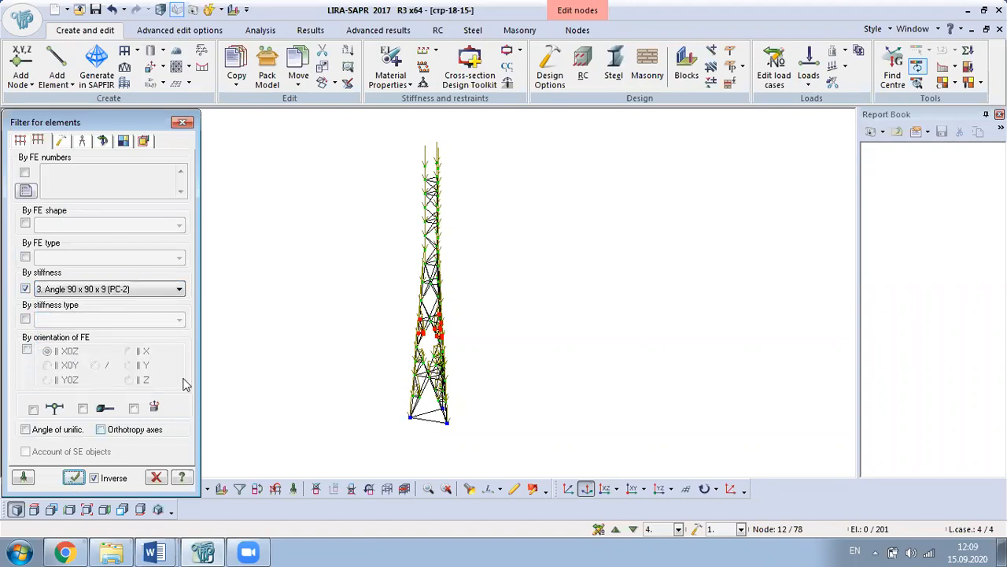
{"action": "right_click", "coordinate": [288, 168]}
{"action": "left_click", "coordinate": [336, 216]}
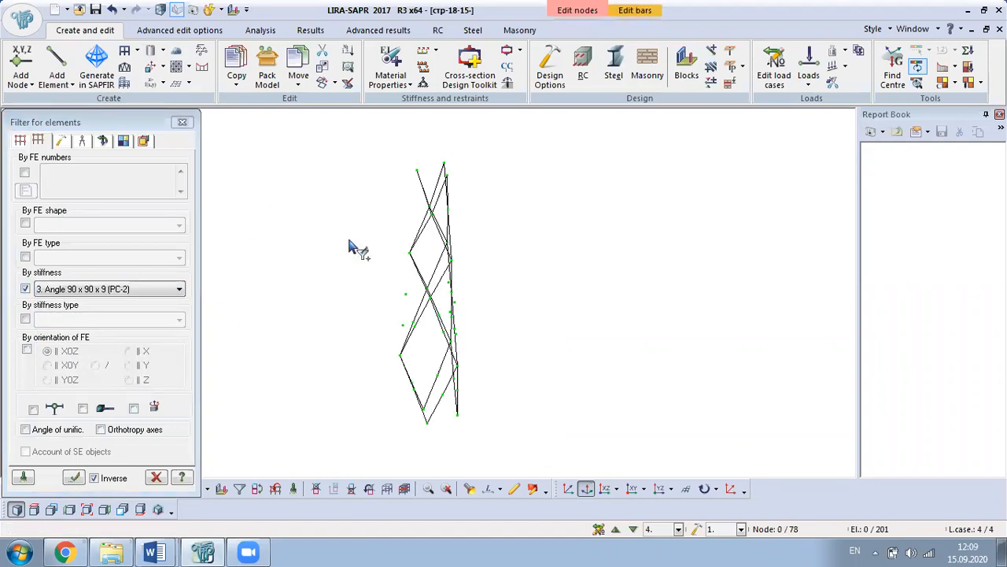
- Check the heights of the bottom, side and crossing nodes in the isolated 90 mm angle fragment, closing the node information and element filter
{"action": "left_click_drag", "start_coordinate": [515, 405], "coordinate": [411, 465]}
{"action": "left_click", "coordinate": [470, 488]}
{"action": "left_click", "coordinate": [442, 430]}
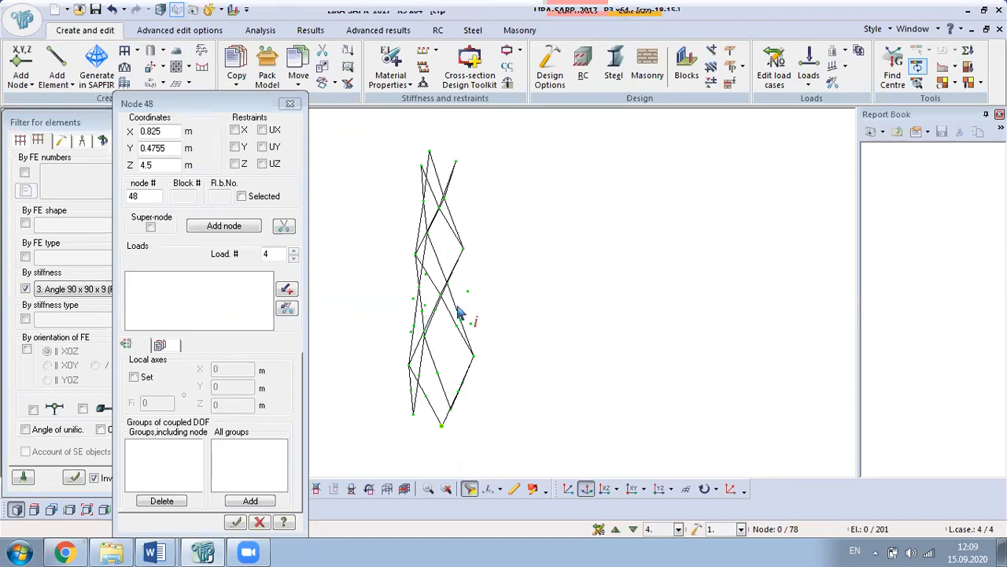
{"action": "left_click_drag", "start_coordinate": [461, 315], "coordinate": [390, 346]}
{"action": "left_click", "coordinate": [412, 255]}
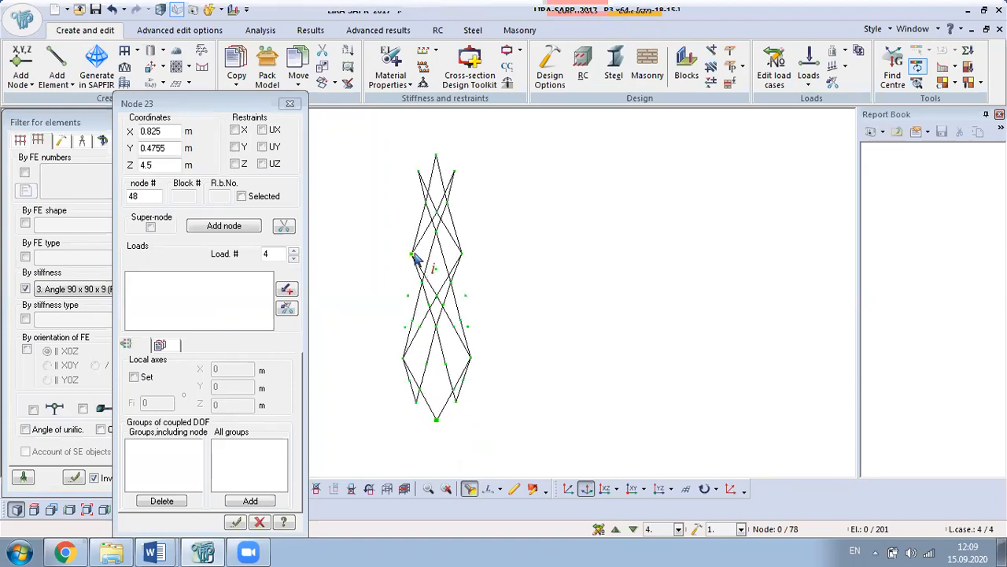
{"action": "left_click", "coordinate": [438, 299]}
{"action": "left_click", "coordinate": [636, 311]}
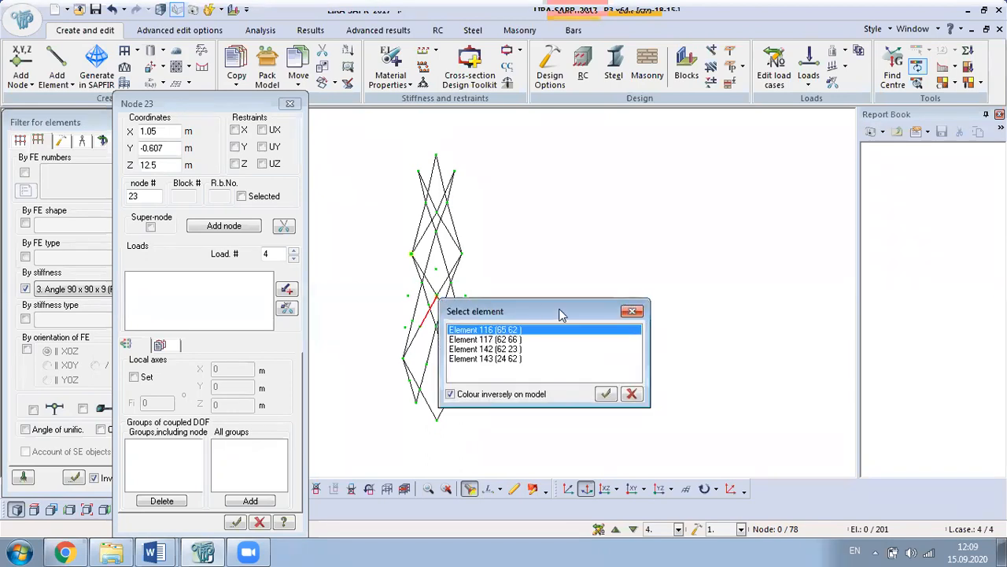
{"action": "left_click", "coordinate": [632, 311]}
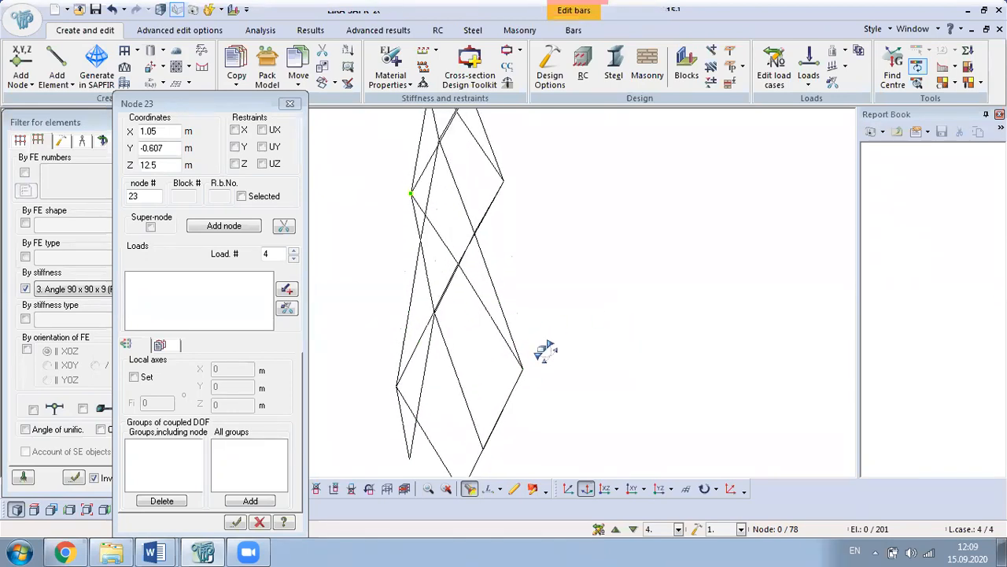
{"action": "left_click", "coordinate": [453, 268]}
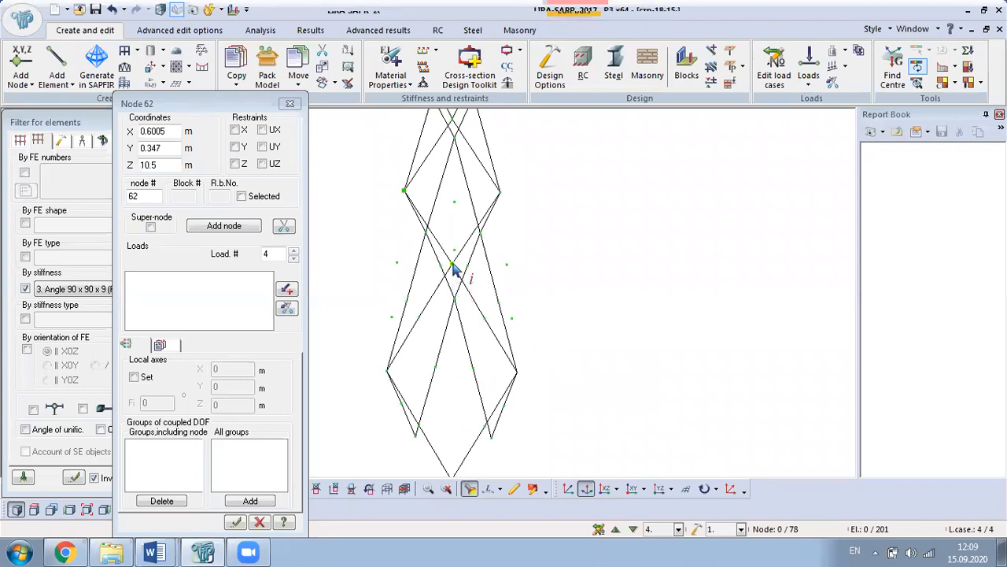
{"action": "scroll", "coordinate": [481, 230], "scroll_direction": "down", "scroll_amount": 3}
{"action": "mouse_move", "coordinate": [546, 280]}
{"action": "middle_mouse_down"}
{"action": "mouse_move", "coordinate": [575, 299]}
{"action": "mouse_move", "coordinate": [546, 288]}
{"action": "middle_mouse_up"}
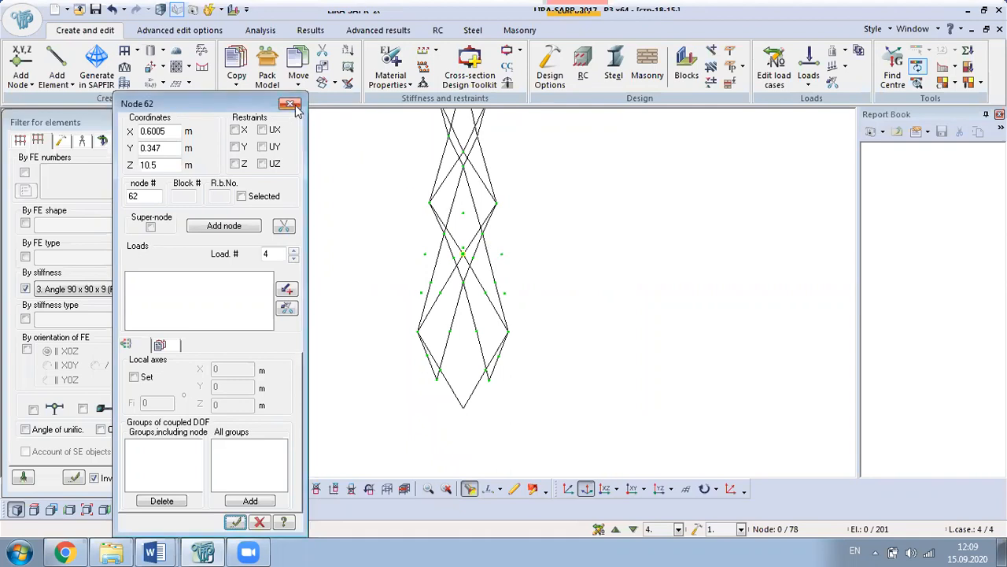
{"action": "left_click", "coordinate": [290, 103]}
{"action": "left_click", "coordinate": [181, 121]}
- Show the fragment in XOZ projection and select all 90 mm angle bars in its lower part, below the mid-height crossing nodes
{"action": "left_click", "coordinate": [34, 489]}
{"action": "scroll", "coordinate": [449, 244], "scroll_direction": "up", "scroll_amount": 4}
{"action": "left_click_drag", "start_coordinate": [459, 236], "coordinate": [474, 256]}
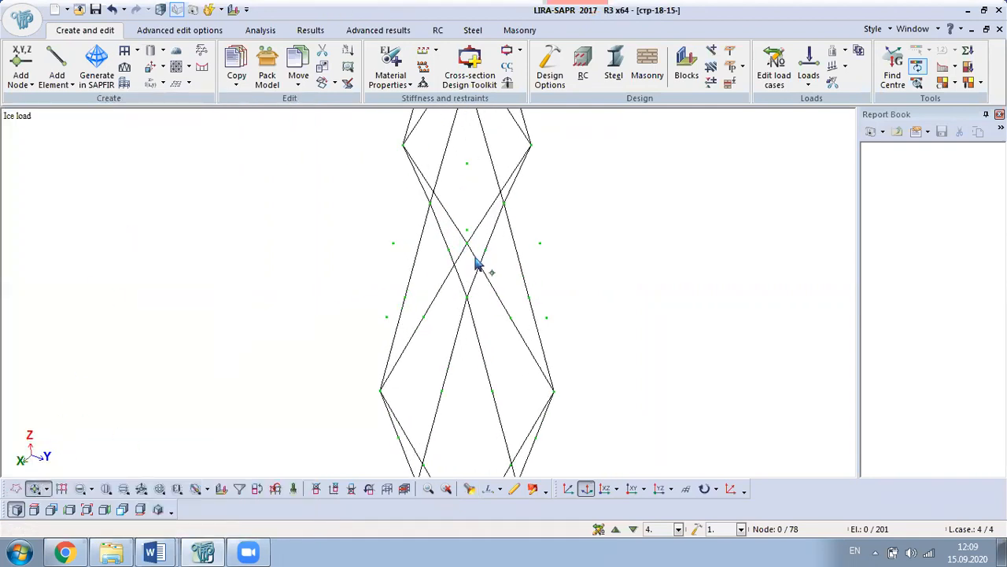
{"action": "scroll", "coordinate": [474, 258], "scroll_direction": "down", "scroll_amount": 2}
{"action": "left_click", "coordinate": [606, 489]}
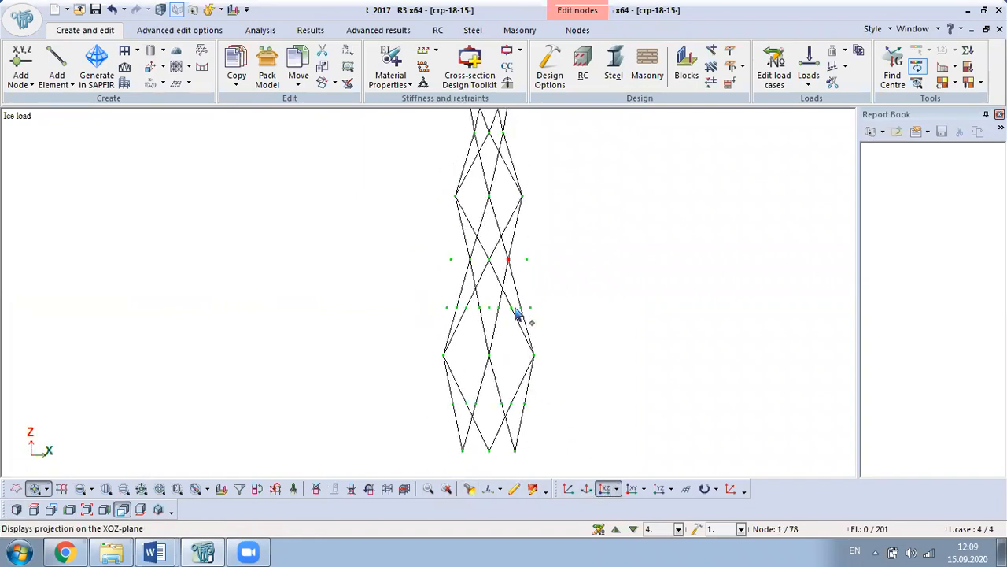
{"action": "scroll", "coordinate": [562, 312], "scroll_direction": "up", "scroll_amount": 1}
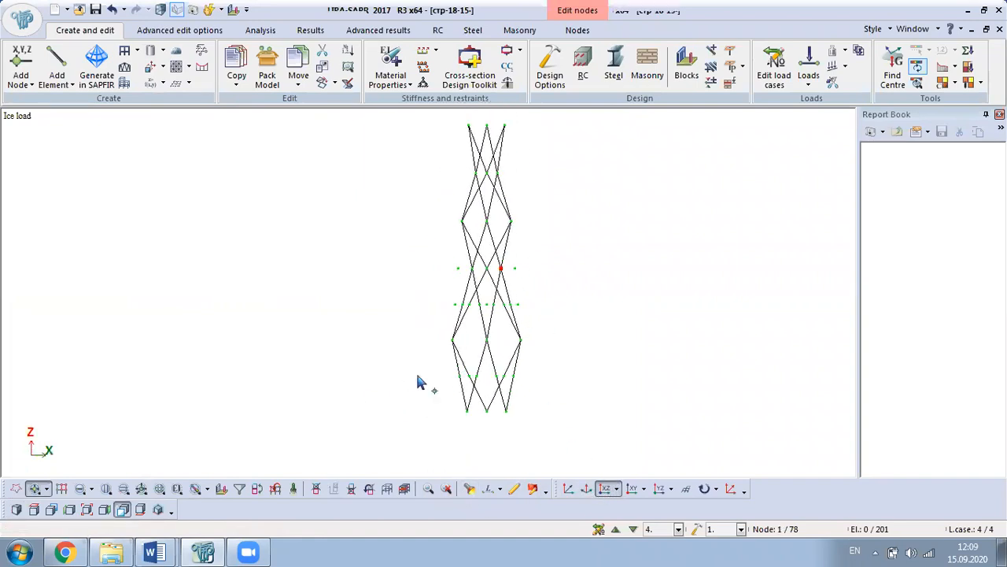
{"action": "scroll", "coordinate": [507, 316], "scroll_direction": "up", "scroll_amount": 1}
{"action": "scroll", "coordinate": [507, 317], "scroll_direction": "up", "scroll_amount": 1}
{"action": "scroll", "coordinate": [515, 254], "scroll_direction": "down", "scroll_amount": 2}
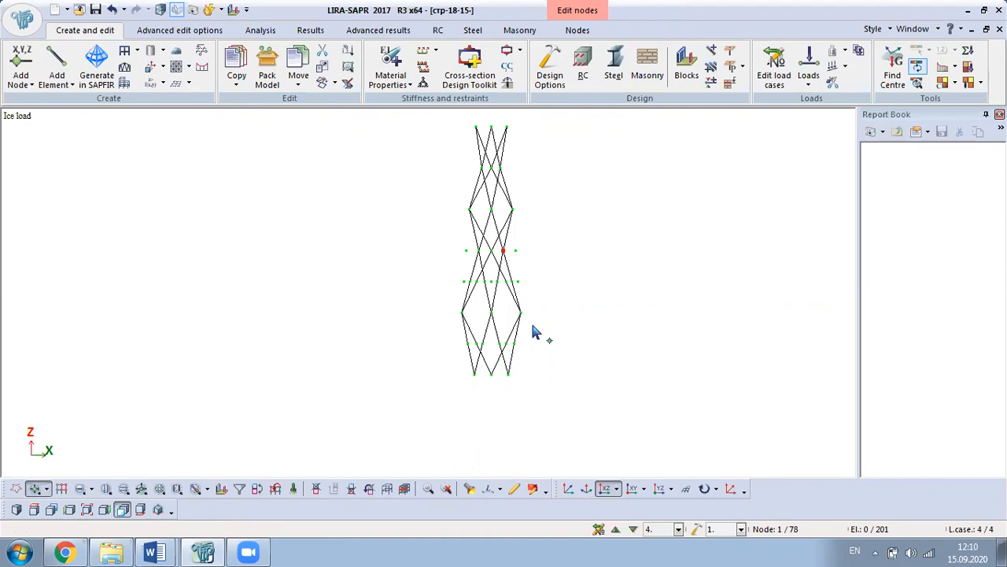
{"action": "scroll", "coordinate": [532, 331], "scroll_direction": "up", "scroll_amount": 2}
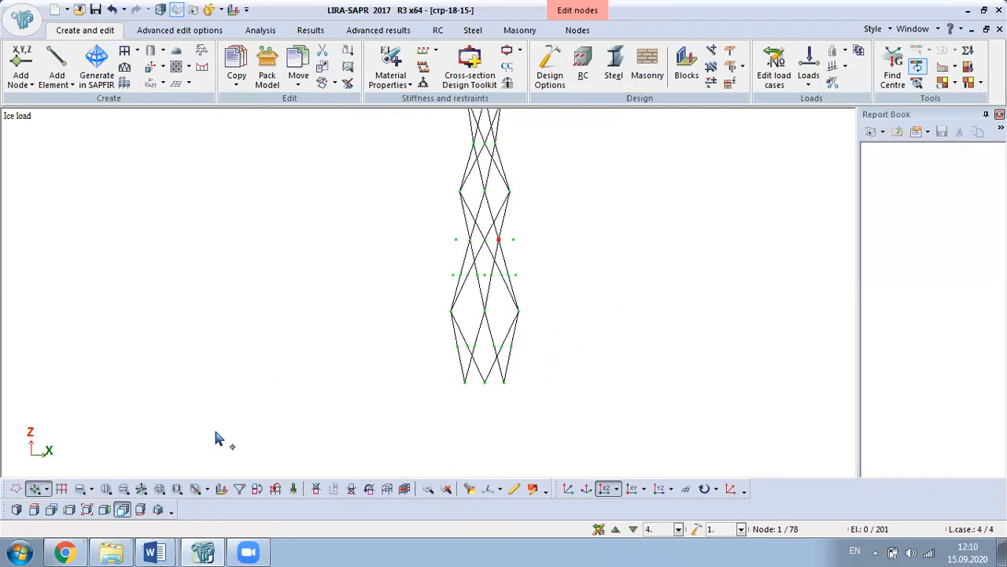
{"action": "left_click", "coordinate": [81, 492]}
{"action": "left_click_drag", "start_coordinate": [535, 245], "coordinate": [376, 402]}
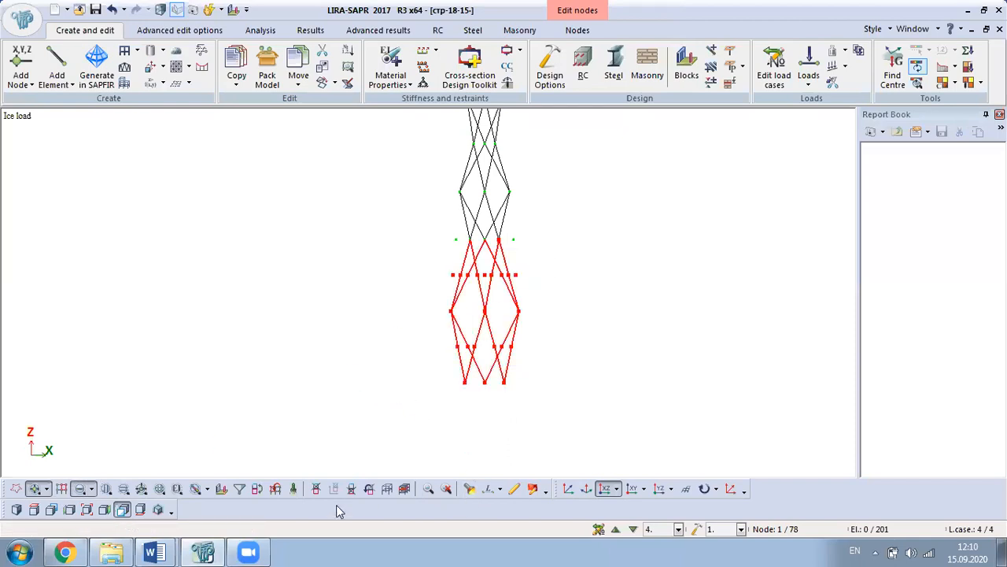
- Switch to the Word ice load table and insert an empty row below the уголок 90 row for heights до 5
{"action": "mouse_move", "coordinate": [218, 550]}
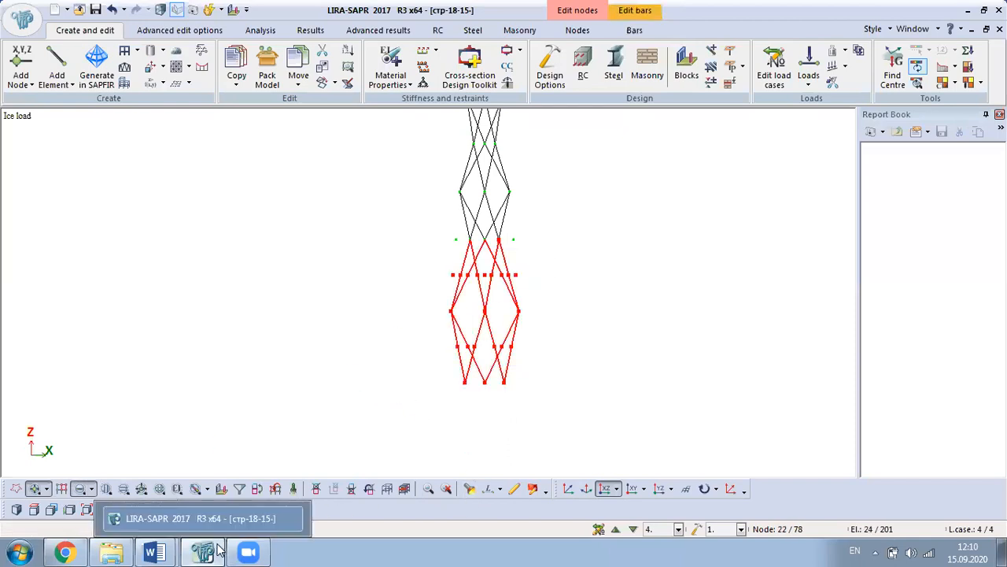
{"action": "mouse_move", "coordinate": [154, 551]}
{"action": "left_click", "coordinate": [158, 497]}
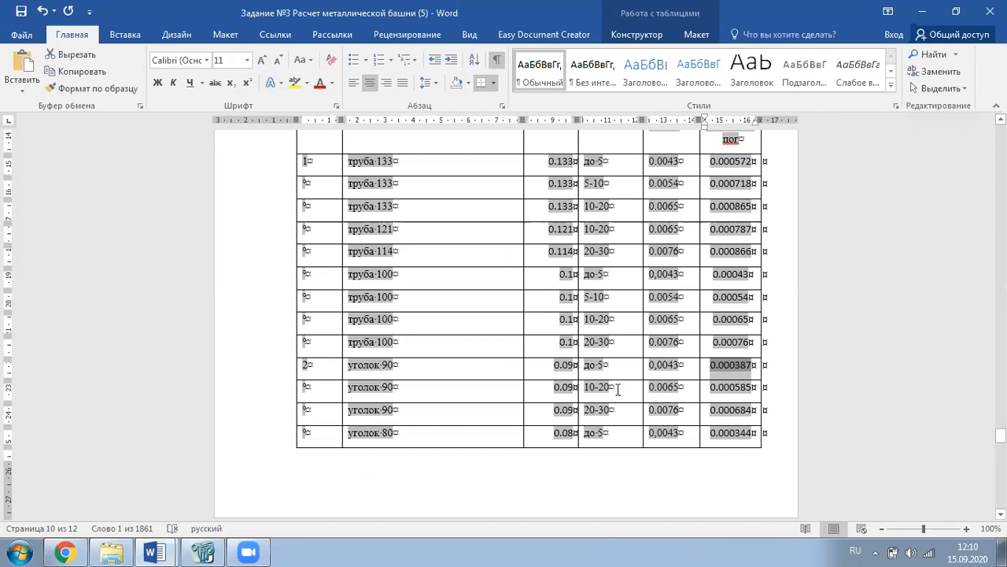
{"action": "scroll", "coordinate": [618, 389], "scroll_direction": "down", "scroll_amount": 3}
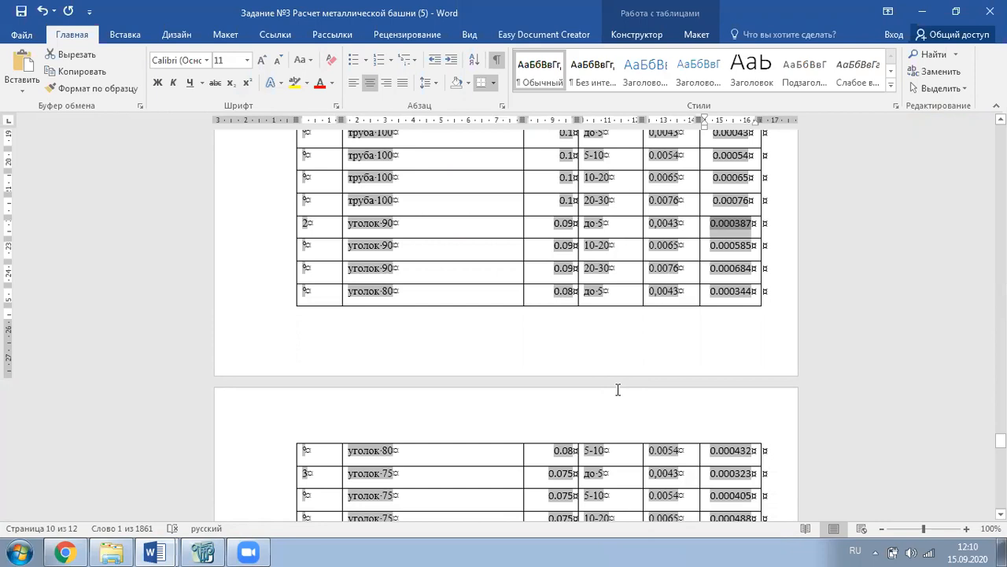
{"action": "scroll", "coordinate": [618, 388], "scroll_direction": "up", "scroll_amount": 1}
{"action": "left_click_drag", "start_coordinate": [391, 281], "coordinate": [749, 283]}
{"action": "left_click_drag", "start_coordinate": [466, 258], "coordinate": [736, 262]}
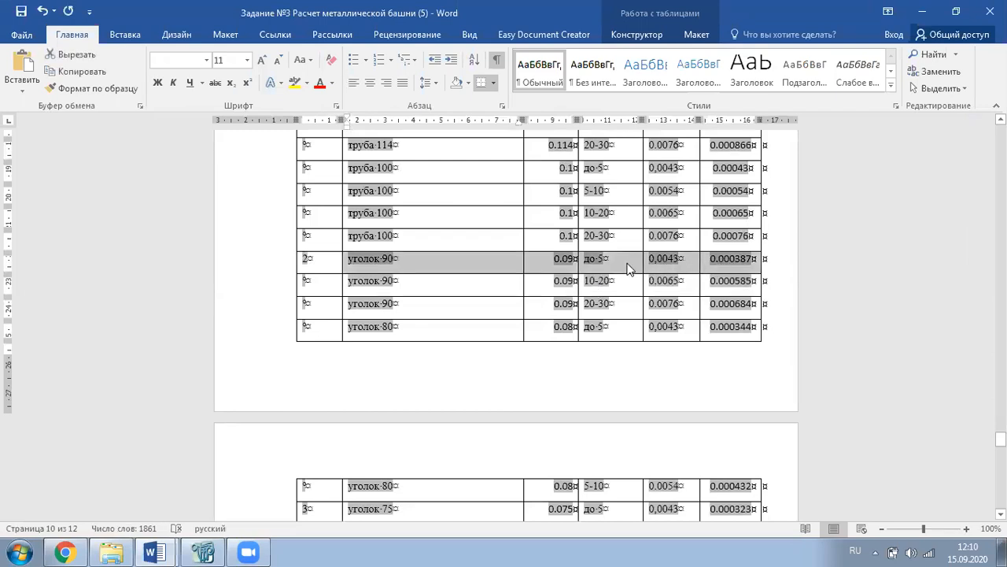
{"action": "right_click", "coordinate": [595, 258]}
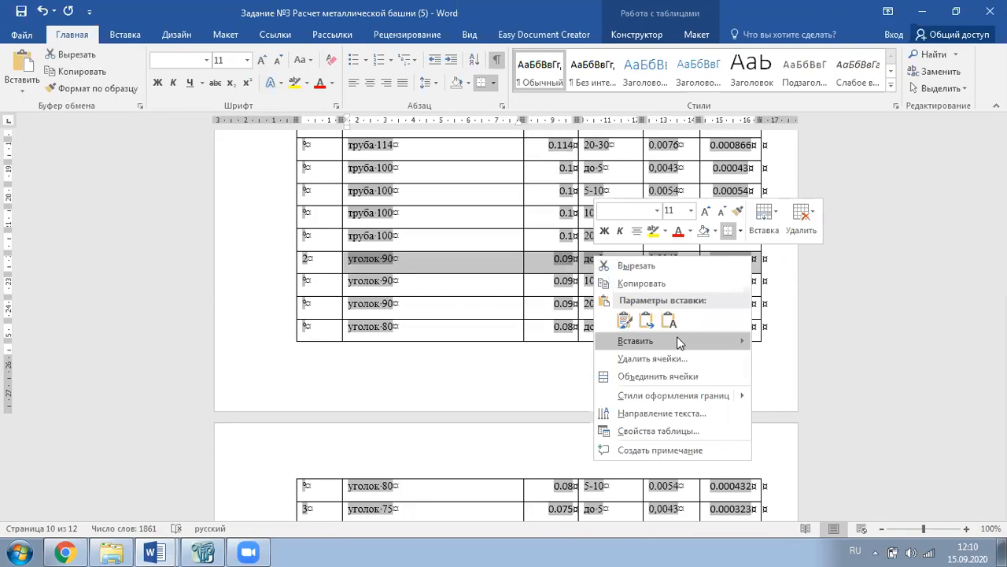
{"action": "mouse_move", "coordinate": [680, 343]}
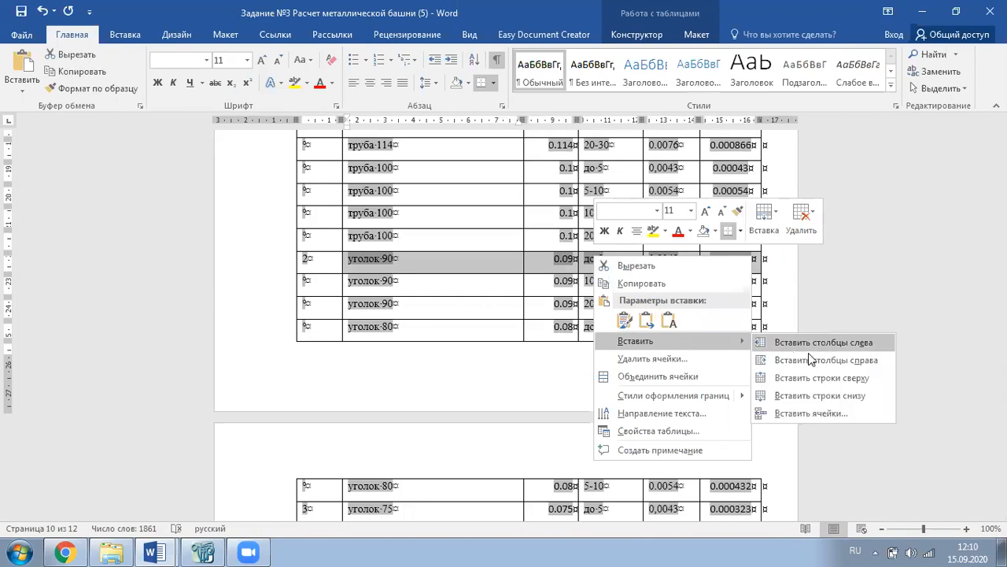
{"action": "left_click", "coordinate": [815, 395]}
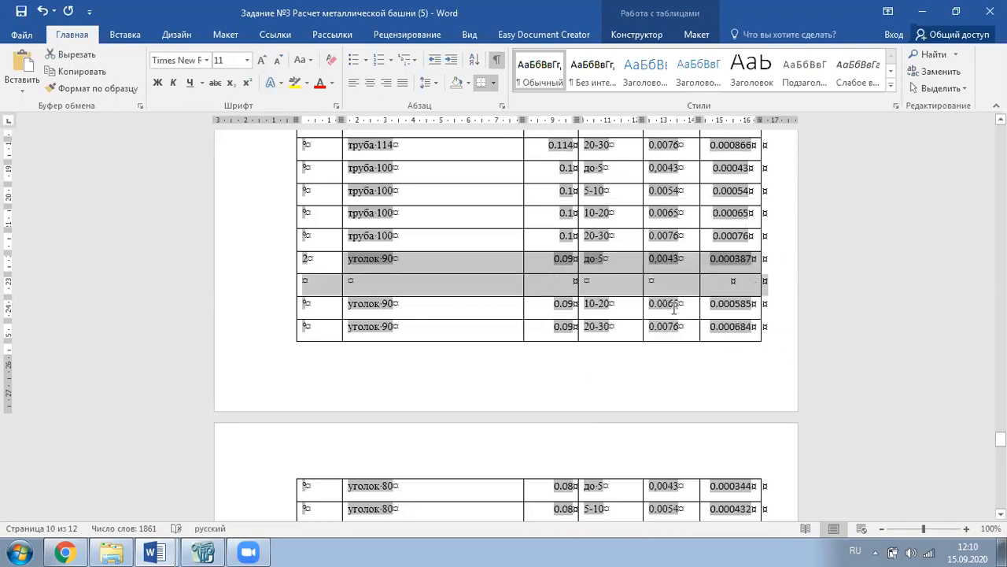
- Copy the cells of the уголок 90, до 5 row, from section name to load, into the new empty row
{"action": "left_click", "coordinate": [648, 299]}
{"action": "left_click", "coordinate": [378, 256]}
{"action": "double_click", "coordinate": [405, 259]}
{"action": "left_click_drag", "start_coordinate": [525, 260], "coordinate": [715, 259]}
{"action": "left_click_drag", "start_coordinate": [400, 282], "coordinate": [713, 289]}
{"action": "key", "text": "ctrl+v"}
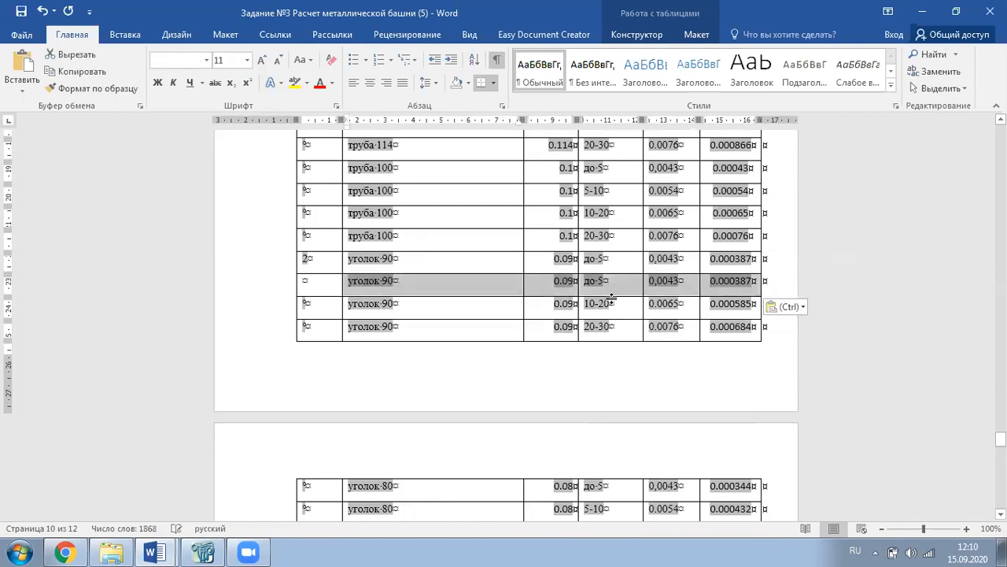
- Set the new уголок 90 row to height range 5-10 and 0.0054, copied from the труба 100 row, with load 0.000486
{"action": "left_click_drag", "start_coordinate": [595, 190], "coordinate": [660, 201]}
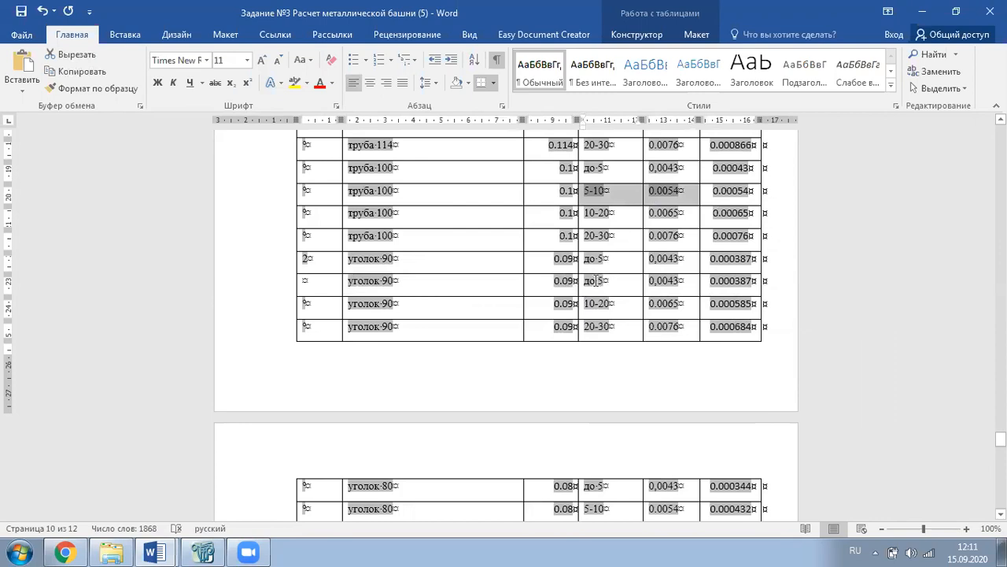
{"action": "left_click_drag", "start_coordinate": [591, 280], "coordinate": [663, 287]}
{"action": "key", "text": "ctrl+v"}
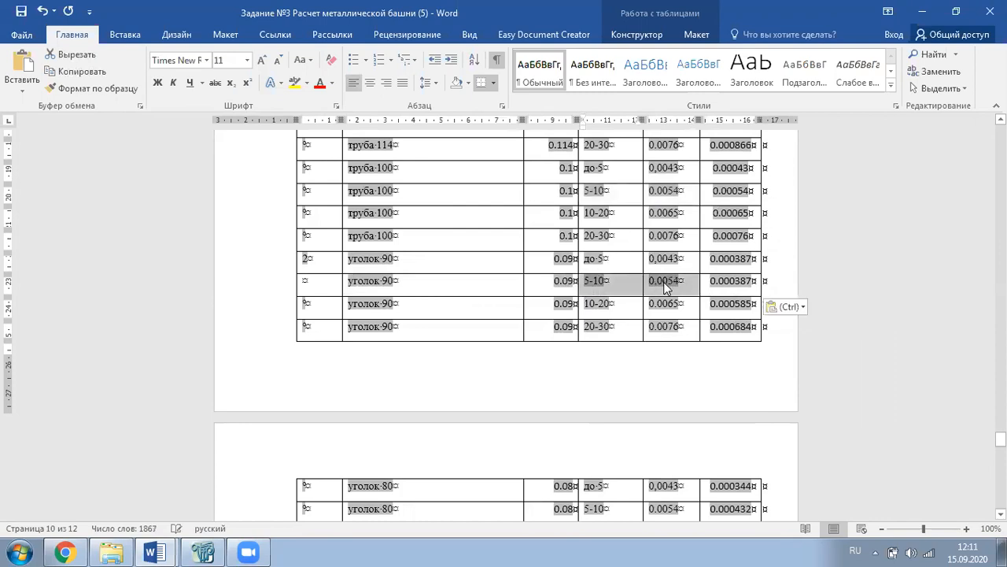
{"action": "left_click", "coordinate": [750, 285]}
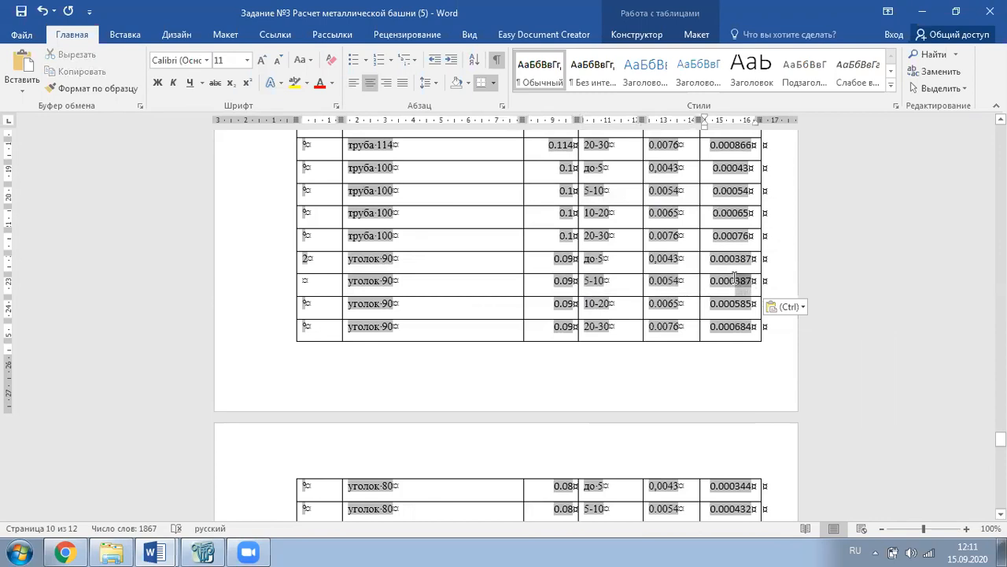
{"action": "double_click", "coordinate": [722, 280]}
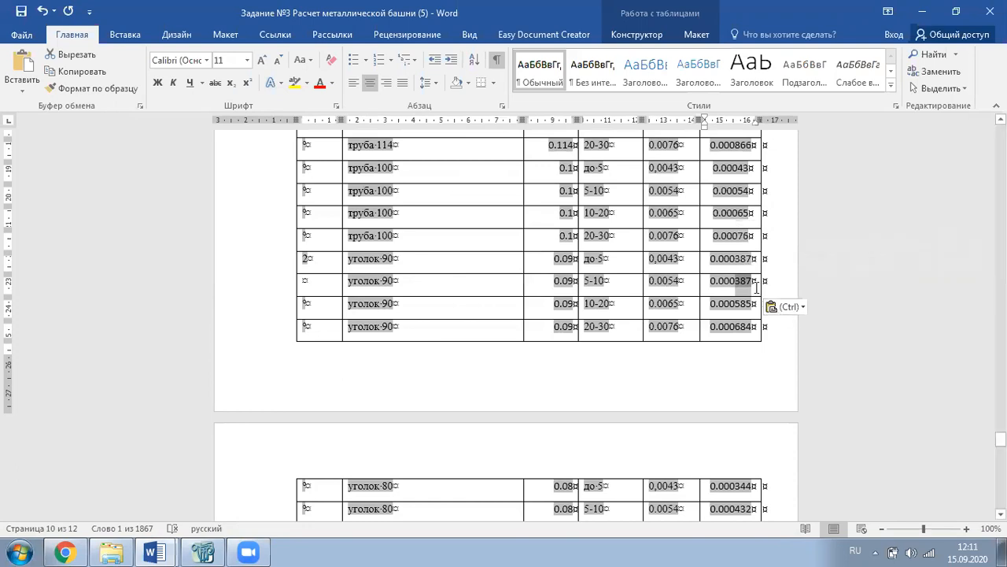
{"action": "type", "text": "486"}
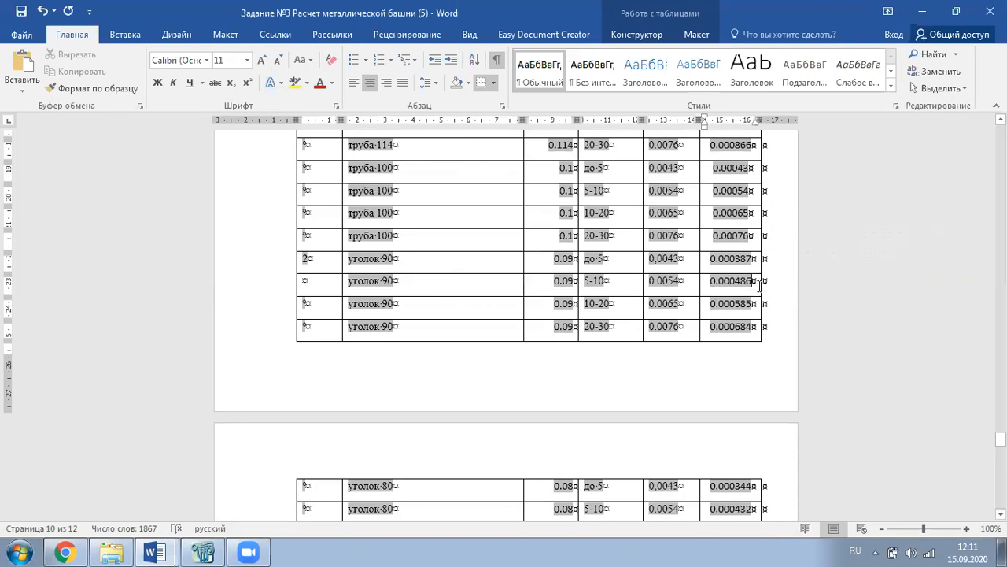
- Copy the new load value, switch to LIRA-SAPR and apply a uniformly distributed load of 0.000486 kN/m in global Z to the selected bars
{"action": "left_click_drag", "start_coordinate": [756, 279], "coordinate": [710, 282]}
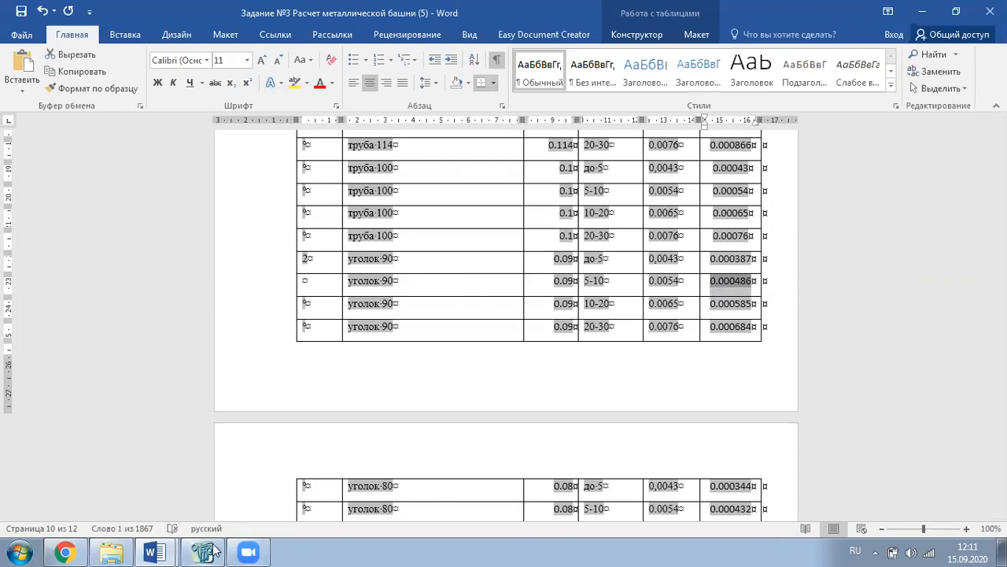
{"action": "left_click", "coordinate": [203, 551]}
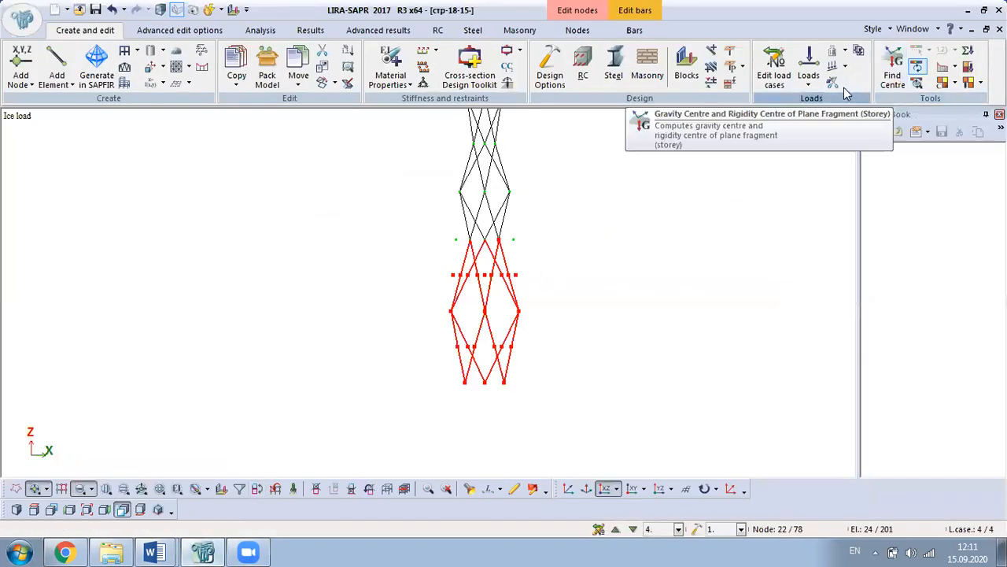
{"action": "left_click", "coordinate": [809, 83]}
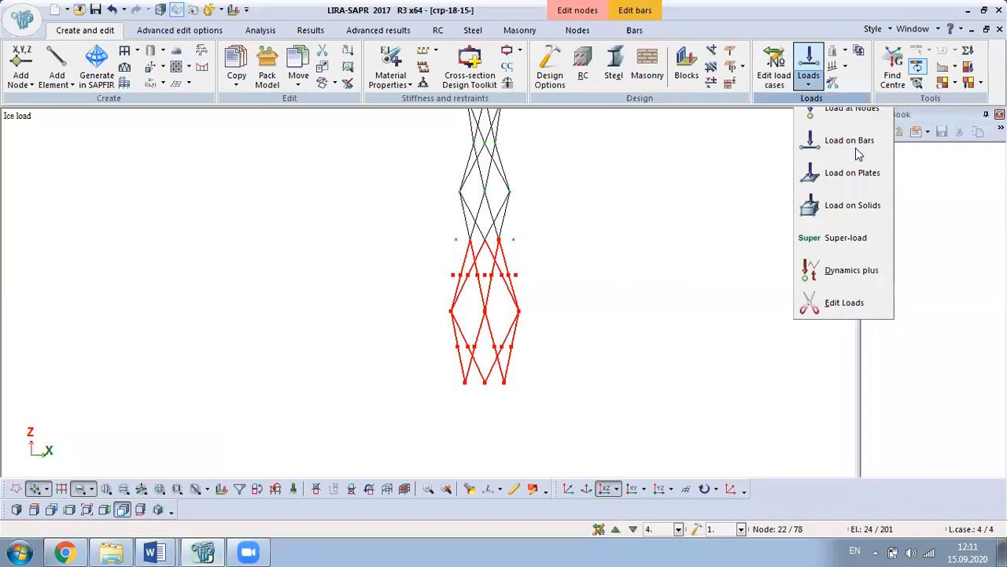
{"action": "left_click", "coordinate": [842, 142]}
{"action": "left_click", "coordinate": [247, 238]}
{"action": "type", "text": "0.000486"}
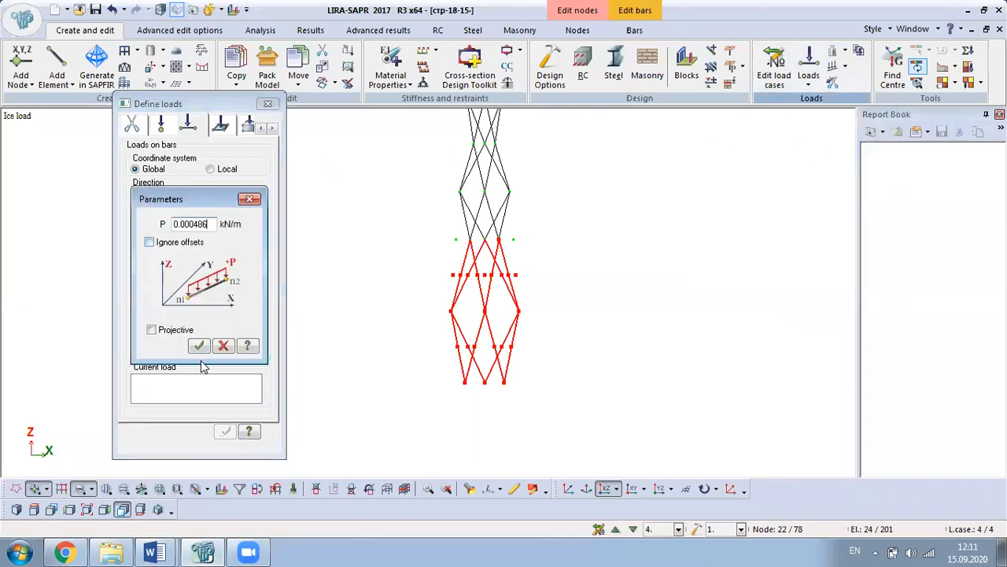
{"action": "left_click", "coordinate": [199, 346]}
{"action": "left_click", "coordinate": [225, 431]}
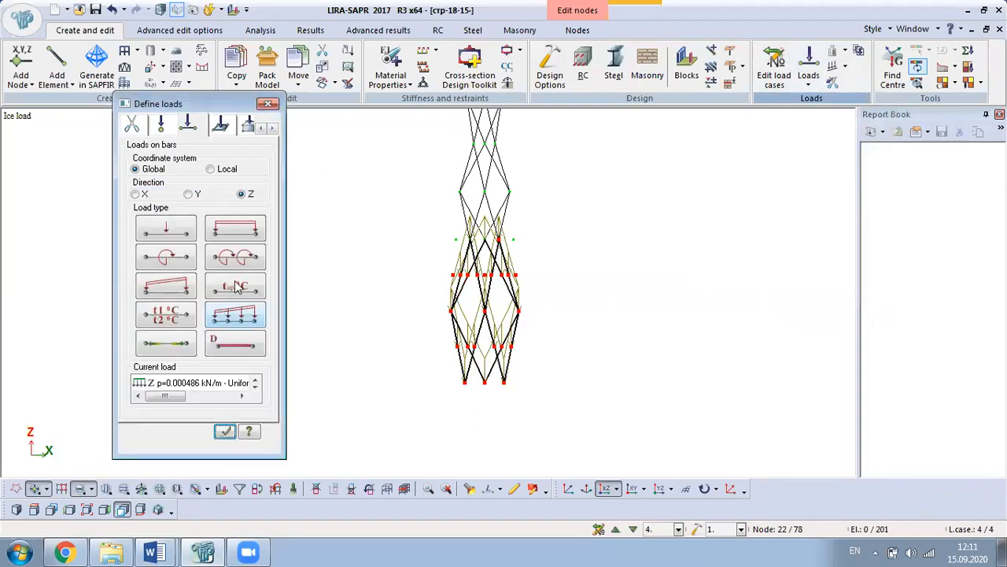
{"action": "left_click", "coordinate": [266, 103]}
- Select the fragment's upper bars, pick the уголок 90 load for heights 10-20 (0.000585) in the Word table, and return to LIRA-SAPR
{"action": "middle_click_drag", "start_coordinate": [373, 179], "coordinate": [344, 294]}
{"action": "scroll", "coordinate": [378, 291], "scroll_direction": "up", "scroll_amount": 3}
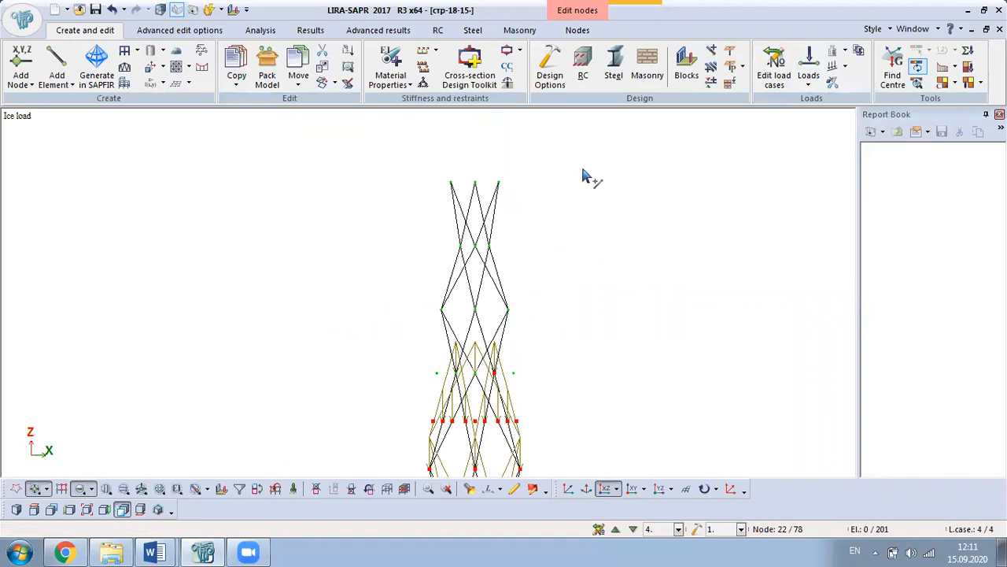
{"action": "left_click_drag", "start_coordinate": [585, 171], "coordinate": [298, 353]}
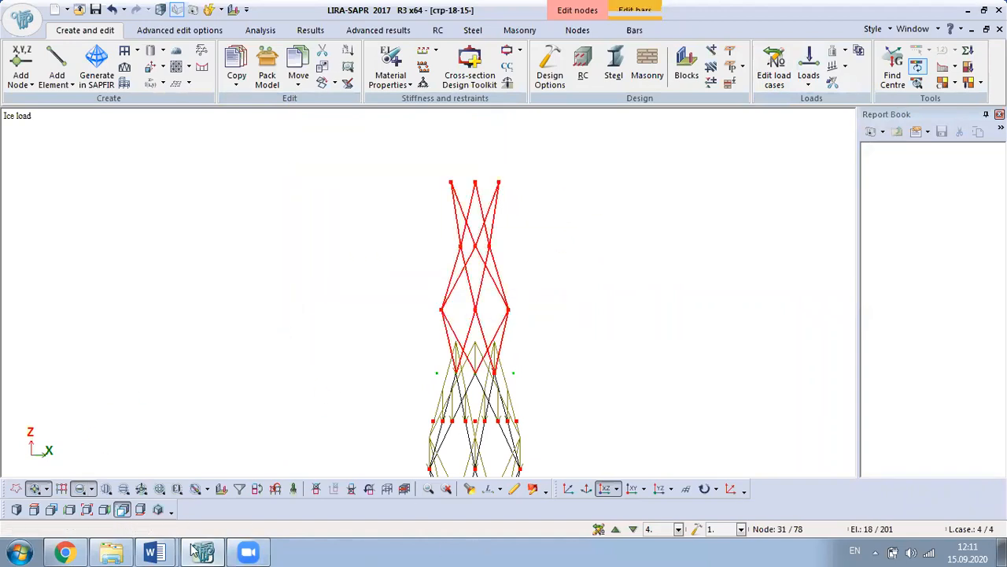
{"action": "left_click", "coordinate": [154, 550]}
{"action": "left_click", "coordinate": [185, 488]}
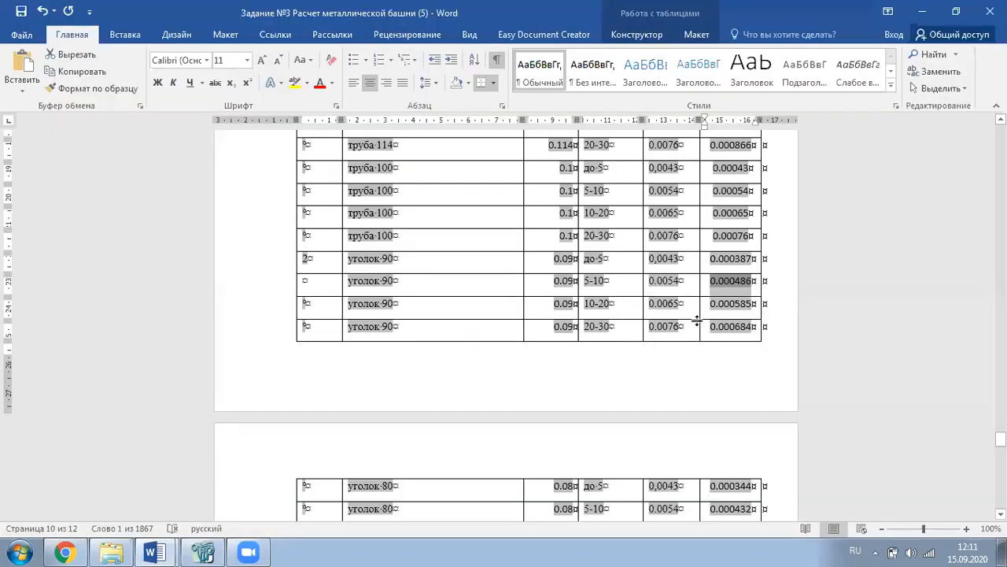
{"action": "left_click", "coordinate": [754, 305]}
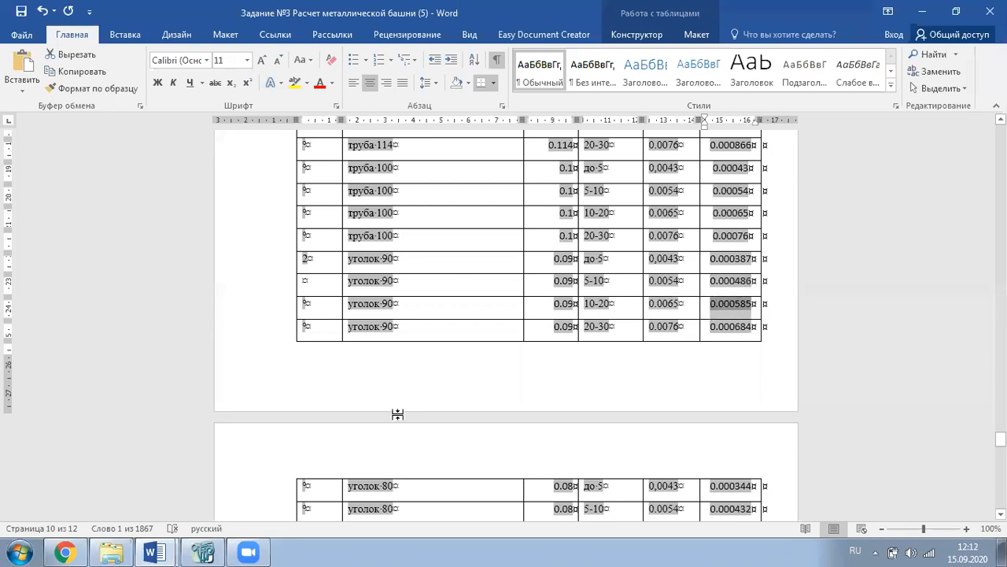
{"action": "left_click", "coordinate": [202, 551]}
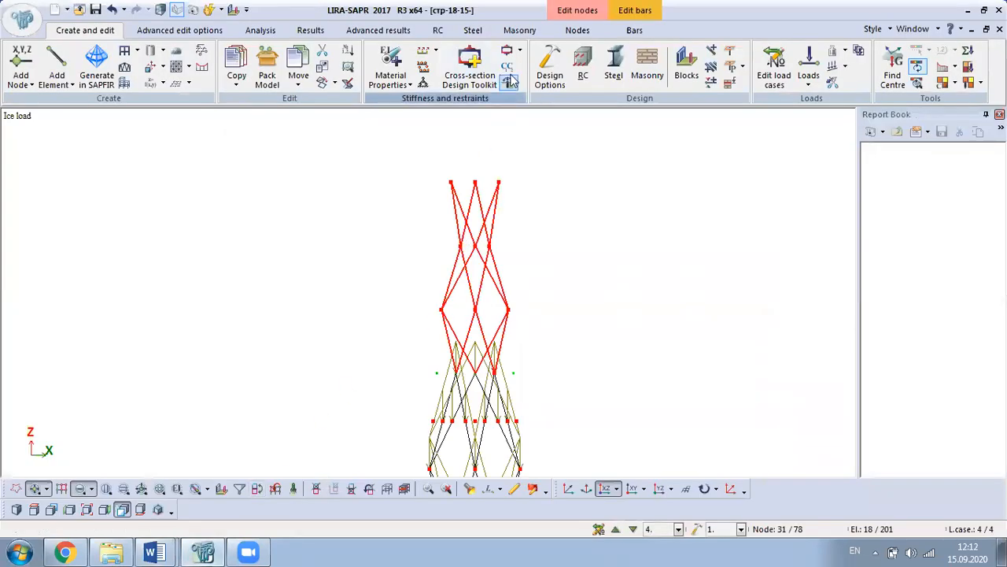
- Apply a uniformly distributed load of 0.000585 kN/m in global Z to the selected bars and restore the full model
{"action": "left_click", "coordinate": [809, 75]}
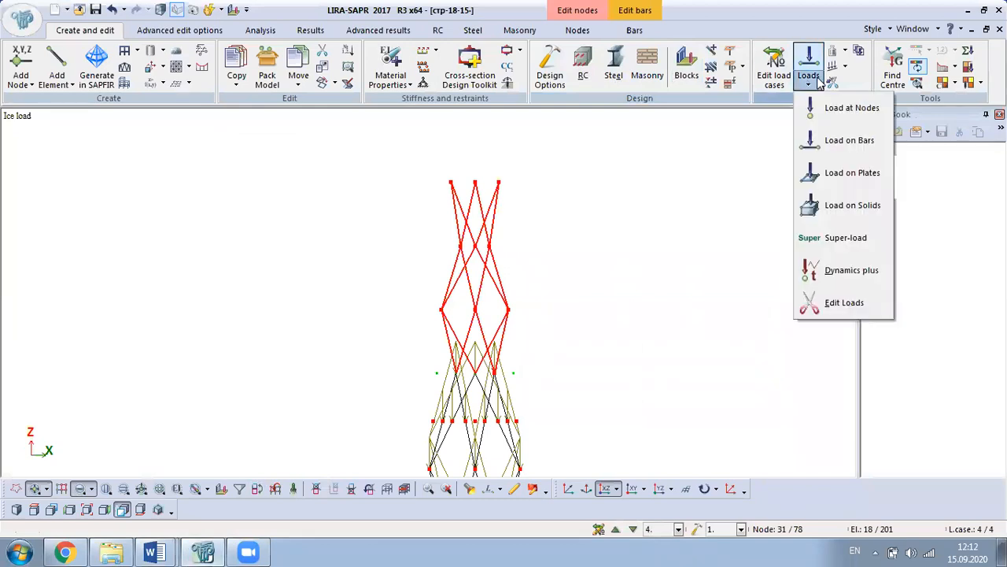
{"action": "left_click", "coordinate": [849, 141]}
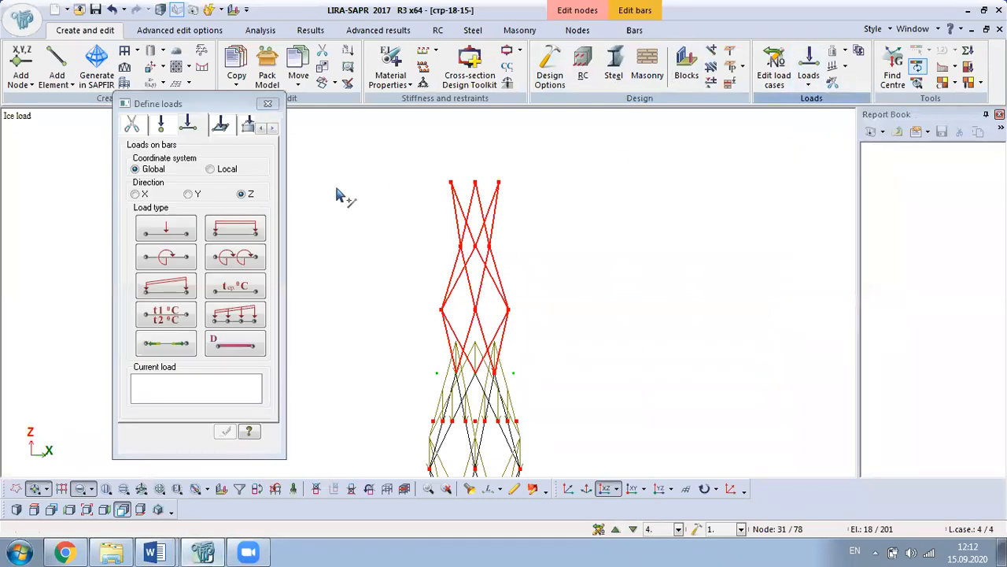
{"action": "left_click", "coordinate": [246, 224]}
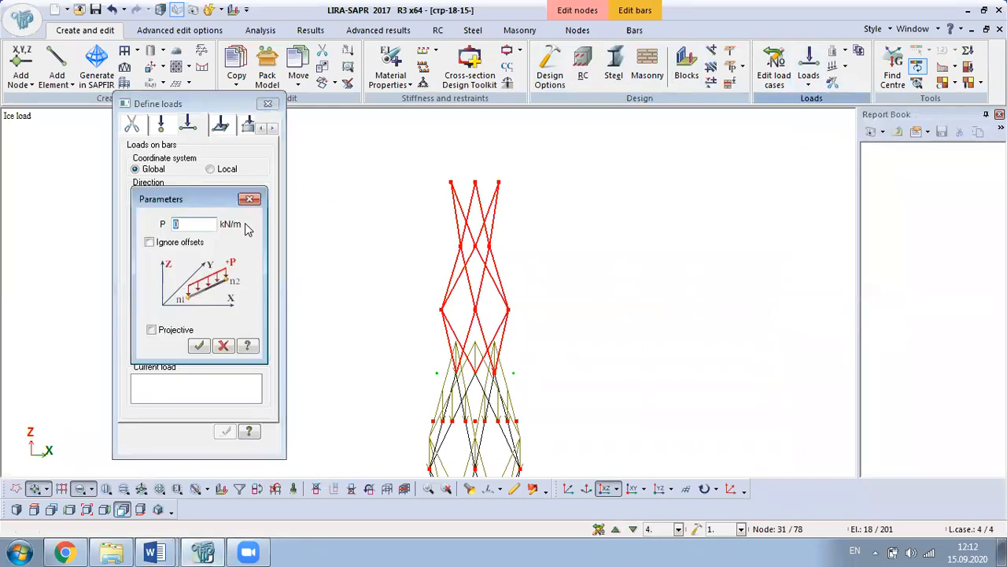
{"action": "left_click", "coordinate": [198, 345]}
{"action": "left_click", "coordinate": [269, 105]}
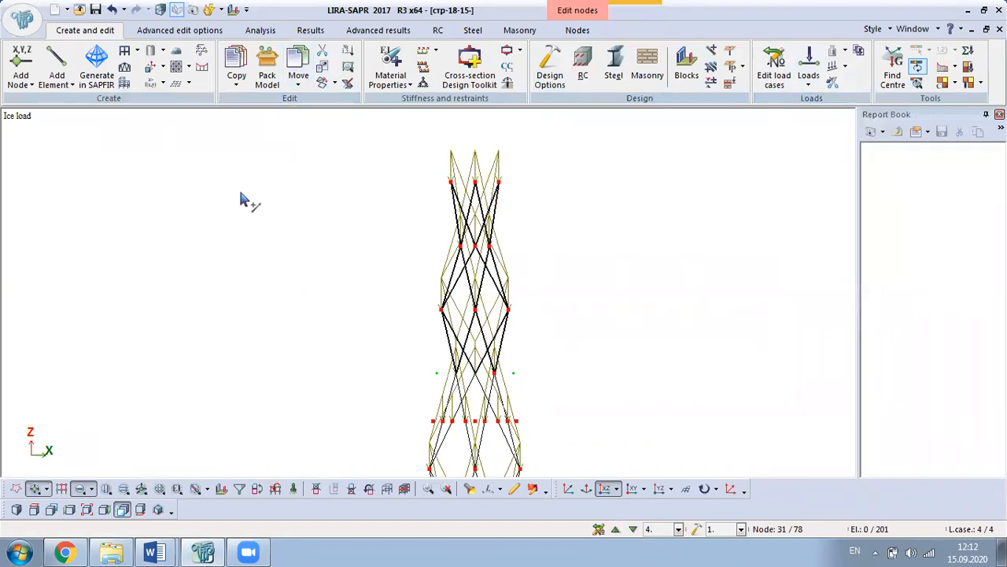
{"action": "right_click", "coordinate": [262, 171]}
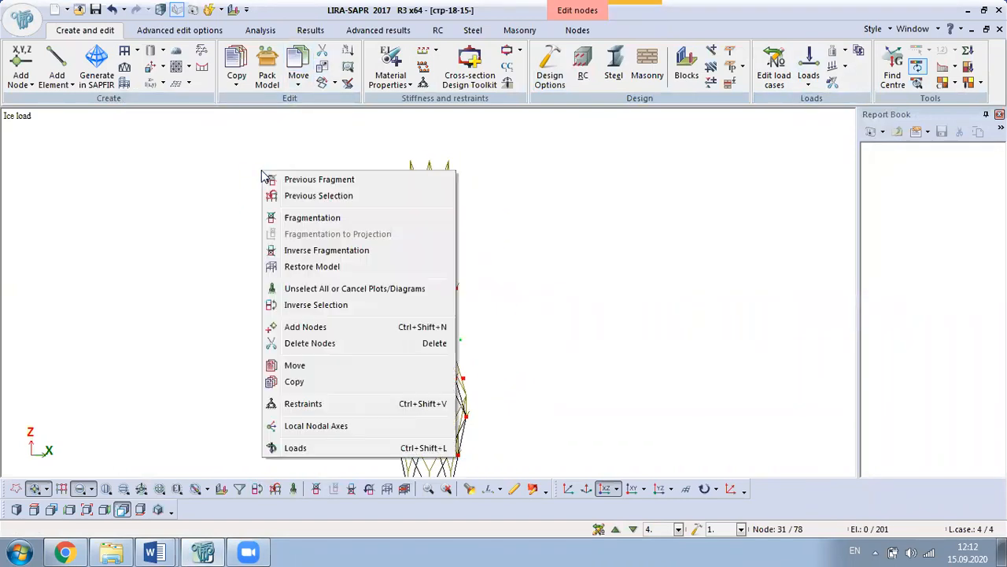
{"action": "left_click", "coordinate": [347, 266]}
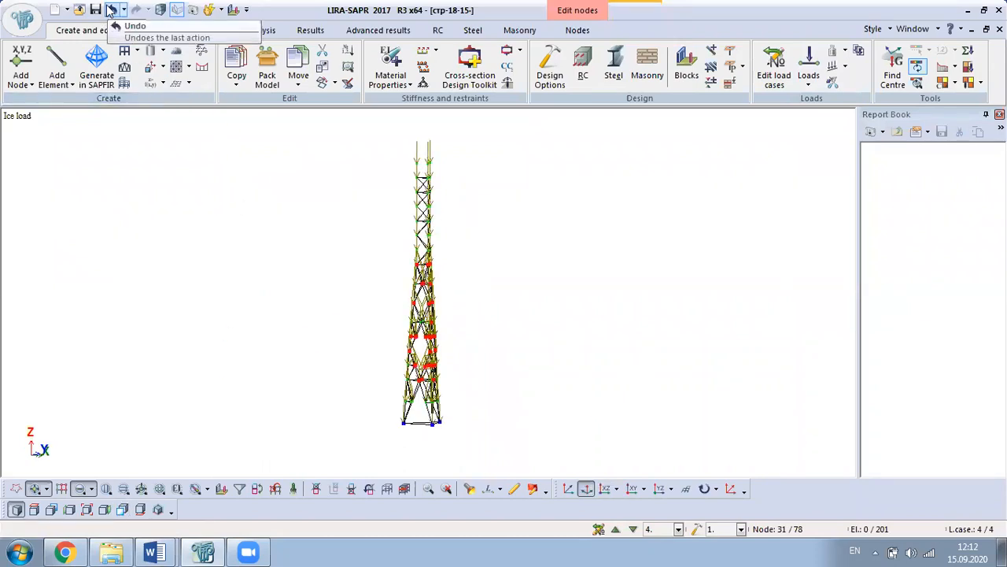
- Switch to the Word document and copy the load 0.000344 from the уголок 80 row for heights до 5
{"action": "left_click", "coordinate": [156, 551]}
{"action": "left_click", "coordinate": [125, 483]}
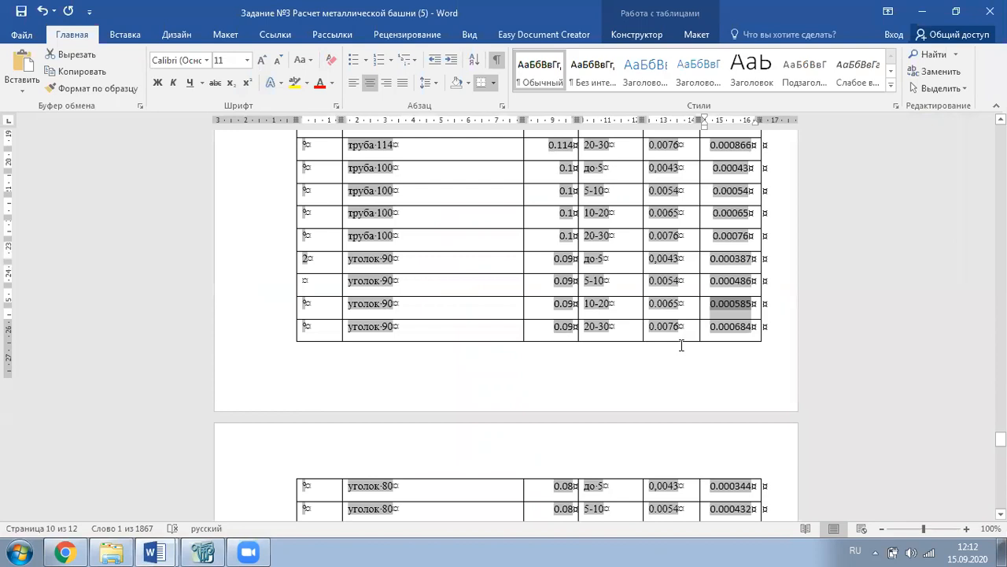
{"action": "scroll", "coordinate": [681, 346], "scroll_direction": "down", "scroll_amount": 2}
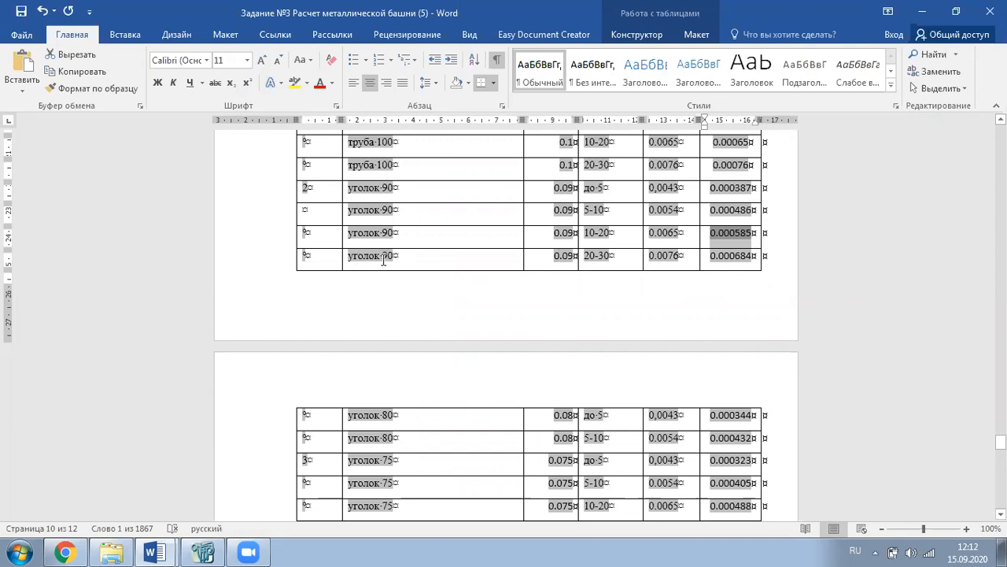
{"action": "scroll", "coordinate": [383, 260], "scroll_direction": "down", "scroll_amount": 1}
{"action": "left_click", "coordinate": [399, 222]}
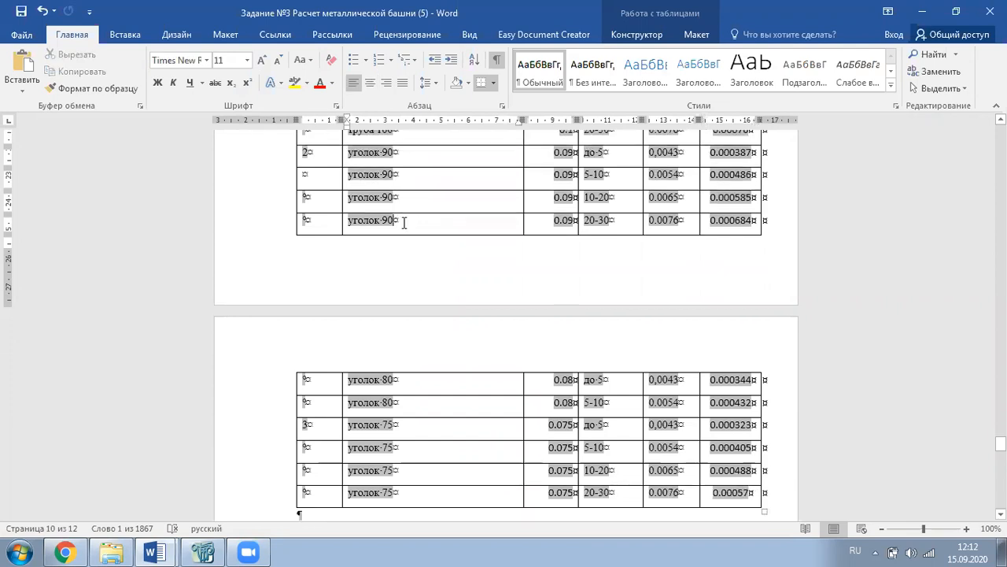
{"action": "scroll", "coordinate": [444, 236], "scroll_direction": "down", "scroll_amount": 1}
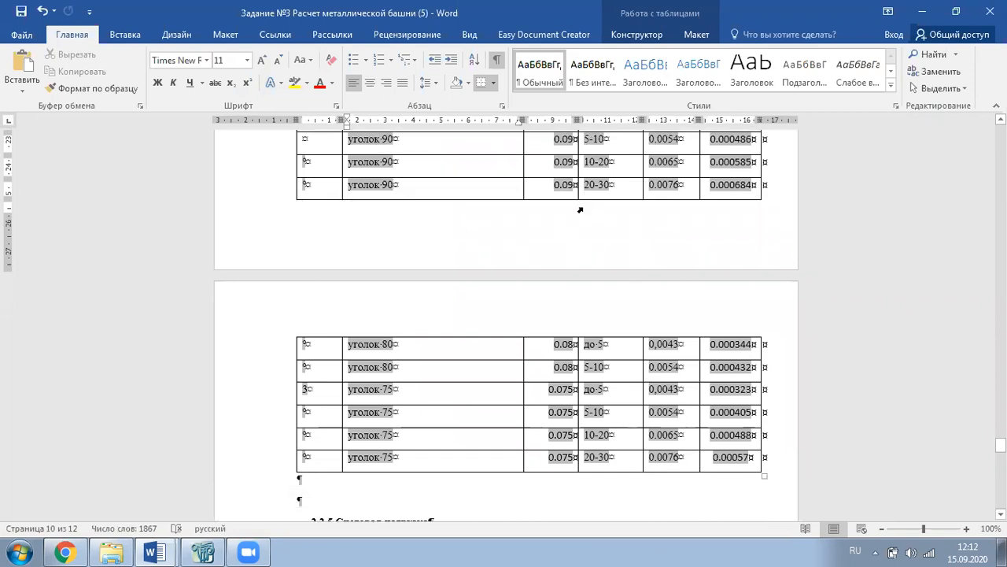
{"action": "scroll", "coordinate": [549, 281], "scroll_direction": "down", "scroll_amount": 1}
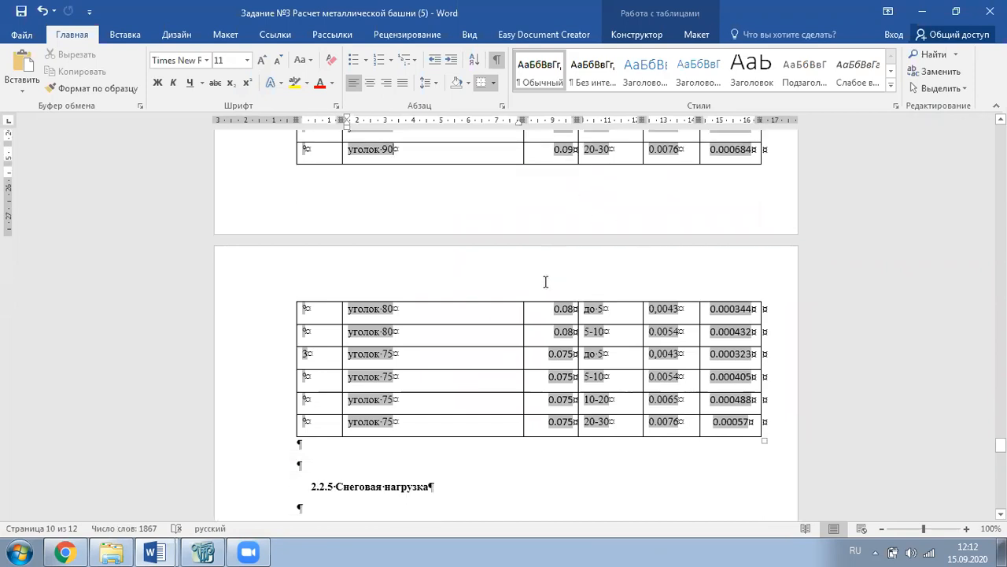
{"action": "double_click", "coordinate": [386, 307]}
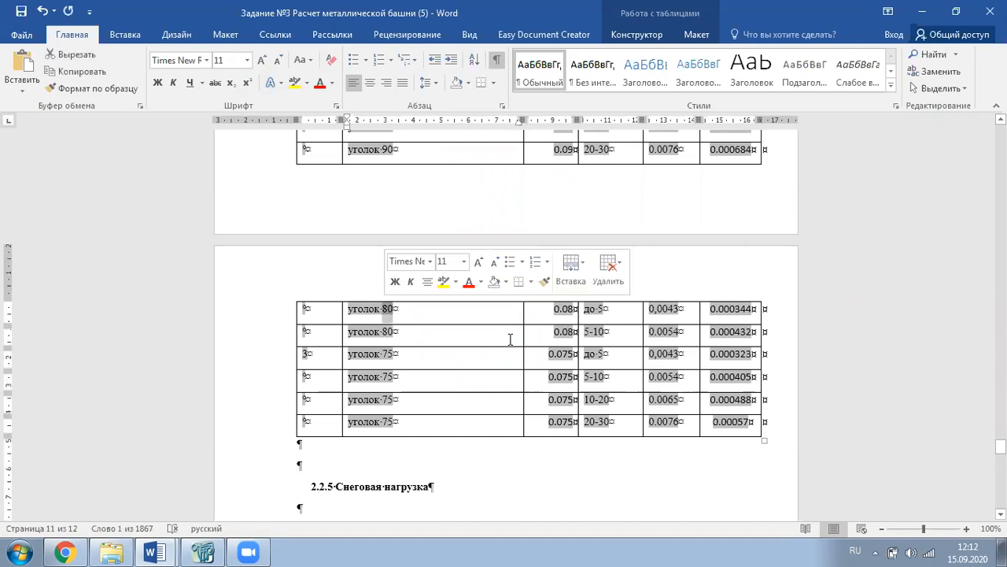
{"action": "left_click_drag", "start_coordinate": [753, 308], "coordinate": [711, 314]}
{"action": "key", "text": "ctrl+c"}
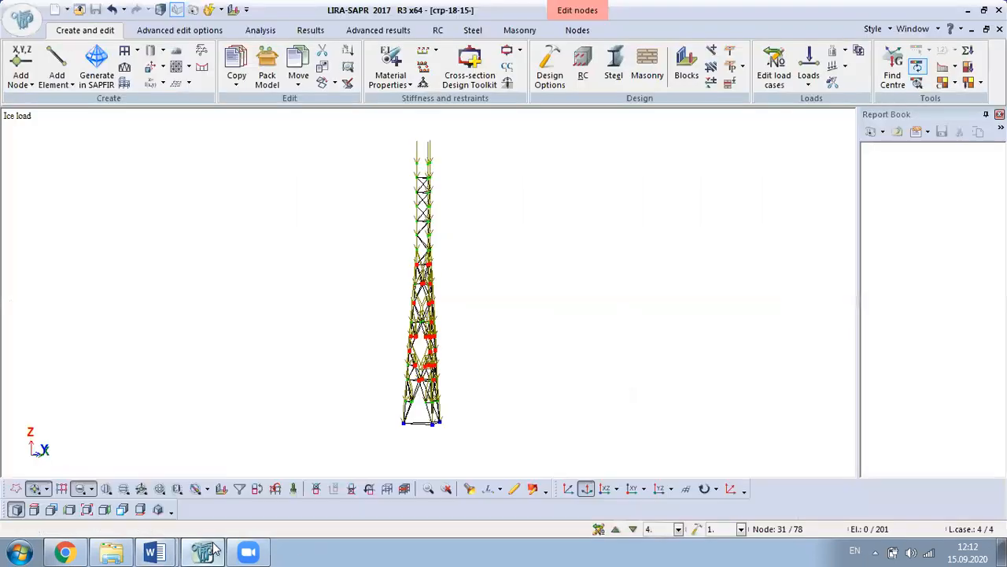
- Switch to LIRA-SAPR, select the elements with stiffness 2. Angle 80 x 80 x 6 (PC-1) and isolate them as a fragment
{"action": "left_click", "coordinate": [203, 551]}
{"action": "left_click", "coordinate": [245, 489]}
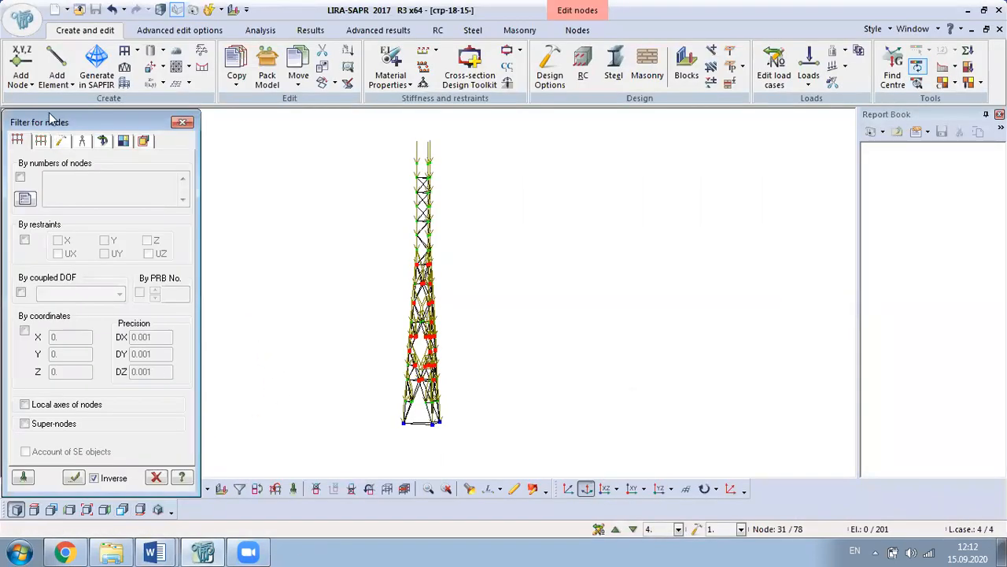
{"action": "left_click", "coordinate": [41, 140]}
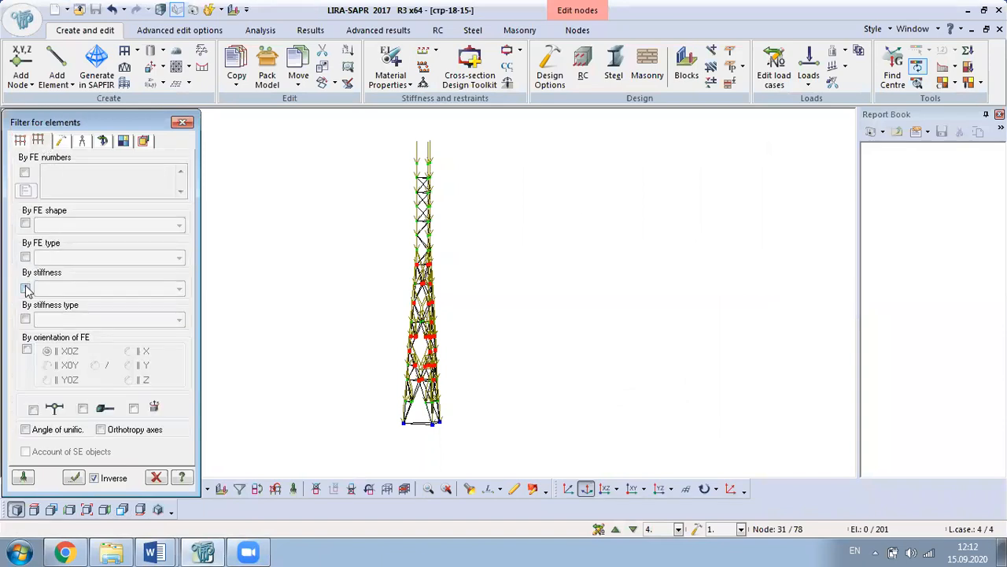
{"action": "left_click", "coordinate": [26, 290]}
{"action": "left_click", "coordinate": [102, 289]}
{"action": "left_click", "coordinate": [138, 326]}
{"action": "left_click", "coordinate": [75, 477]}
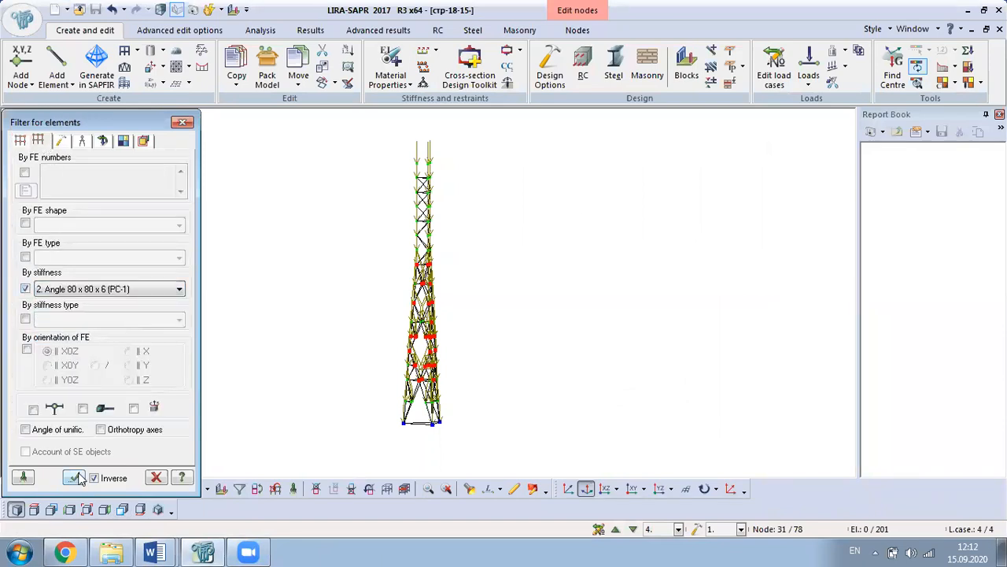
{"action": "right_click", "coordinate": [288, 293]}
{"action": "left_click", "coordinate": [341, 47]}
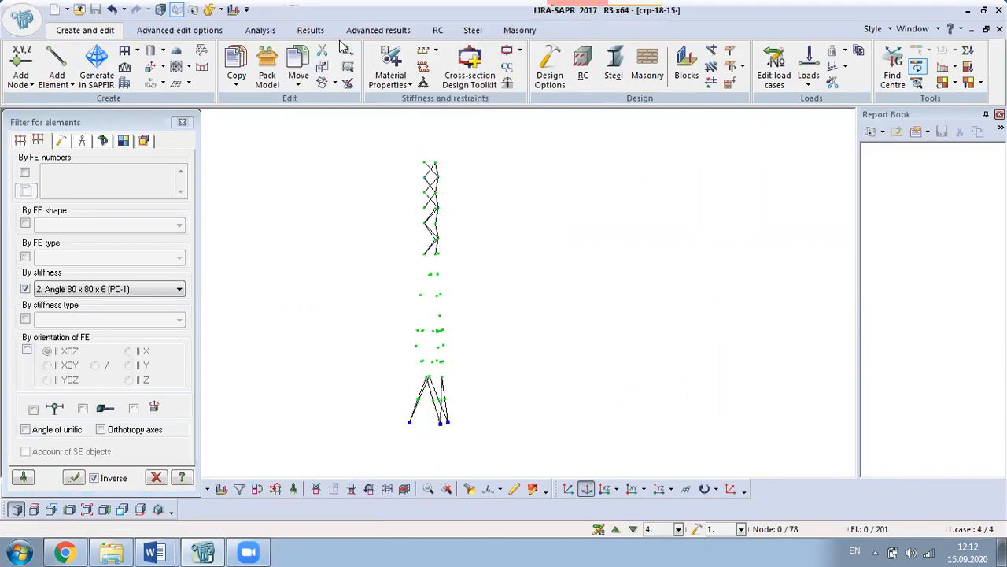
{"action": "left_click", "coordinate": [74, 478]}
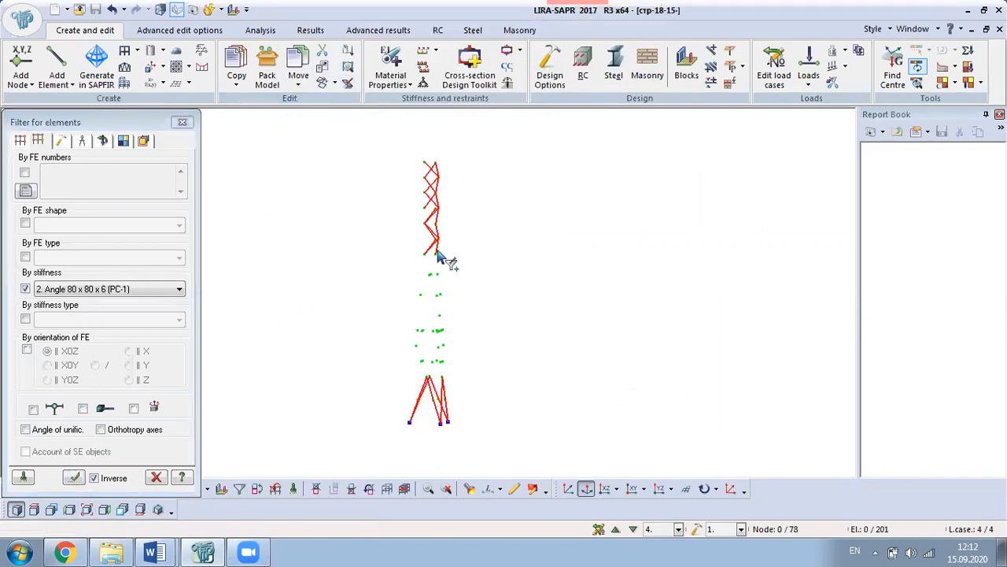
{"action": "right_click", "coordinate": [354, 241]}
{"action": "left_click", "coordinate": [417, 46]}
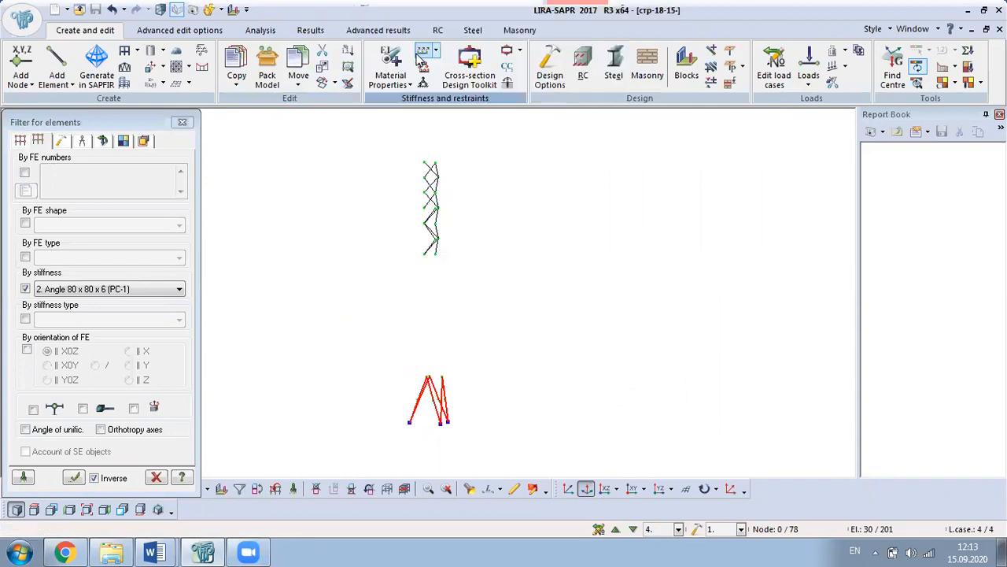
- Close the element filter and select the group of angle bars at the tower's base
{"action": "scroll", "coordinate": [450, 396], "scroll_direction": "up", "scroll_amount": 2}
{"action": "middle_click_drag", "start_coordinate": [447, 427], "coordinate": [470, 378]}
{"action": "right_click_drag", "start_coordinate": [550, 356], "coordinate": [387, 406]}
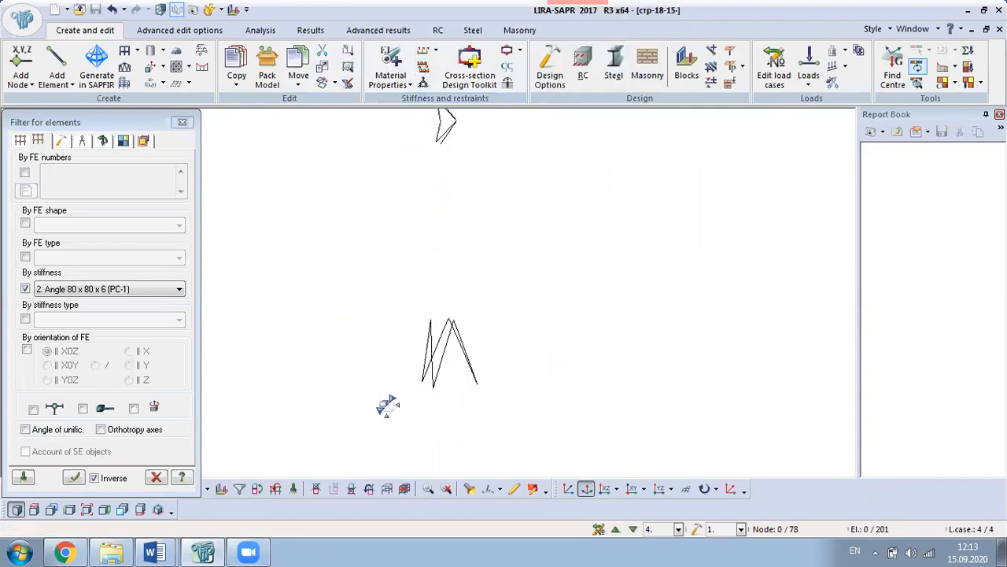
{"action": "left_click", "coordinate": [187, 125]}
{"action": "left_click_drag", "start_coordinate": [540, 286], "coordinate": [277, 466]}
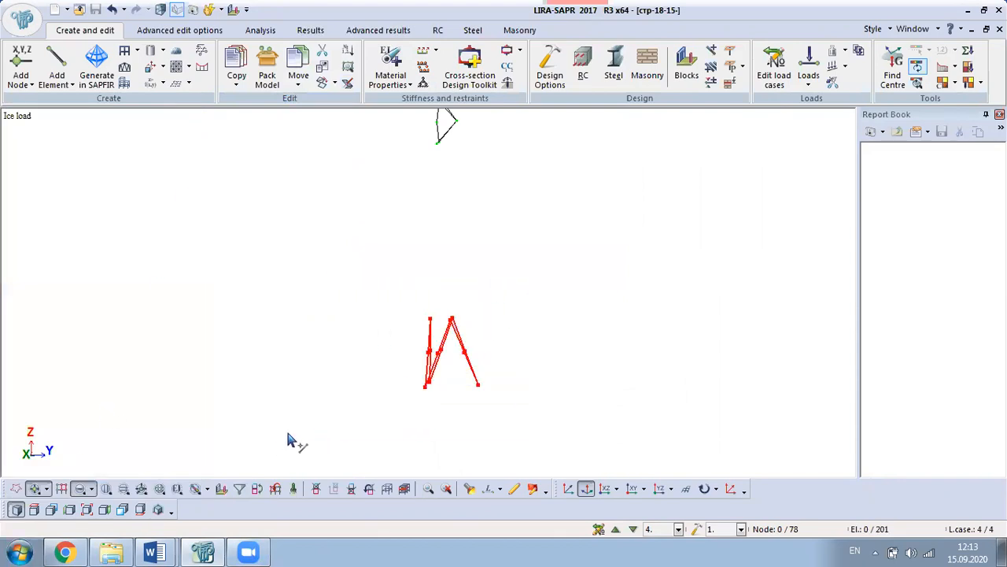
- Apply a uniformly distributed load of 0.000344 kN/m in global Z to the selected base bars
{"action": "left_click", "coordinate": [809, 79]}
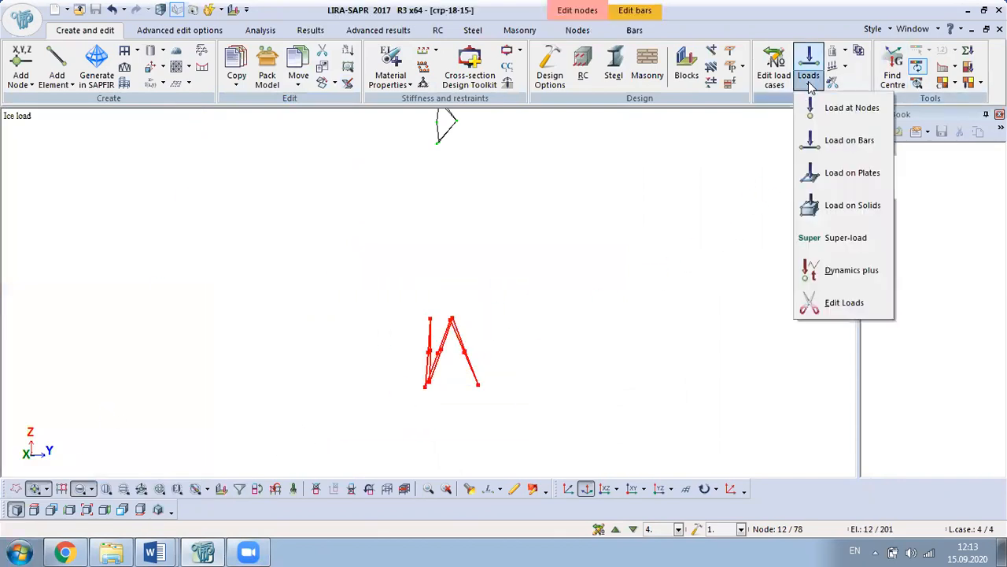
{"action": "left_click", "coordinate": [830, 140]}
{"action": "left_click", "coordinate": [256, 228]}
{"action": "key", "text": "ctrl+v"}
{"action": "left_click", "coordinate": [202, 346]}
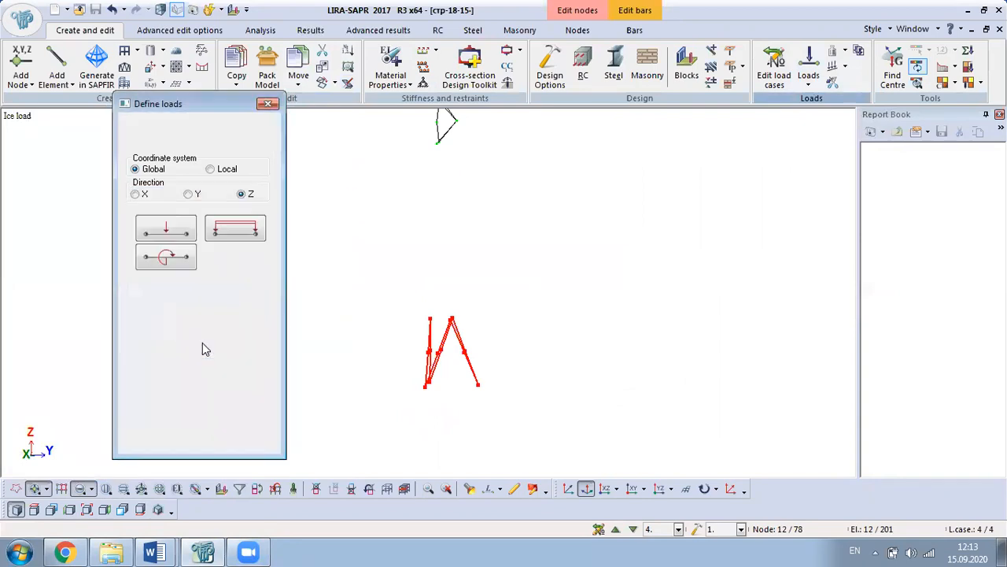
- Check the coordinates of the lowest node in the upper group of 80 mm angle bars
{"action": "middle_click_drag", "start_coordinate": [521, 188], "coordinate": [606, 412]}
{"action": "left_click", "coordinate": [470, 489]}
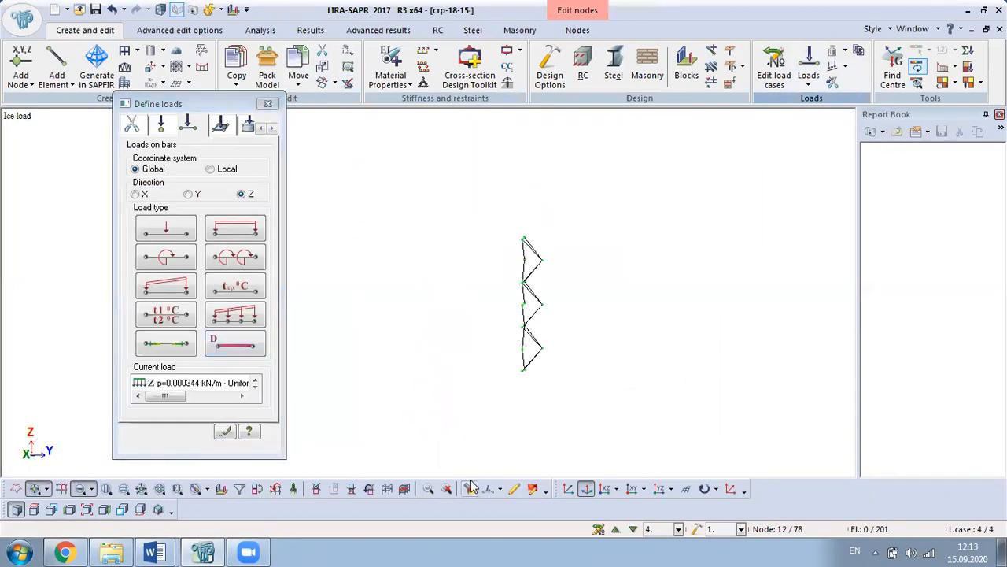
{"action": "left_click", "coordinate": [524, 370]}
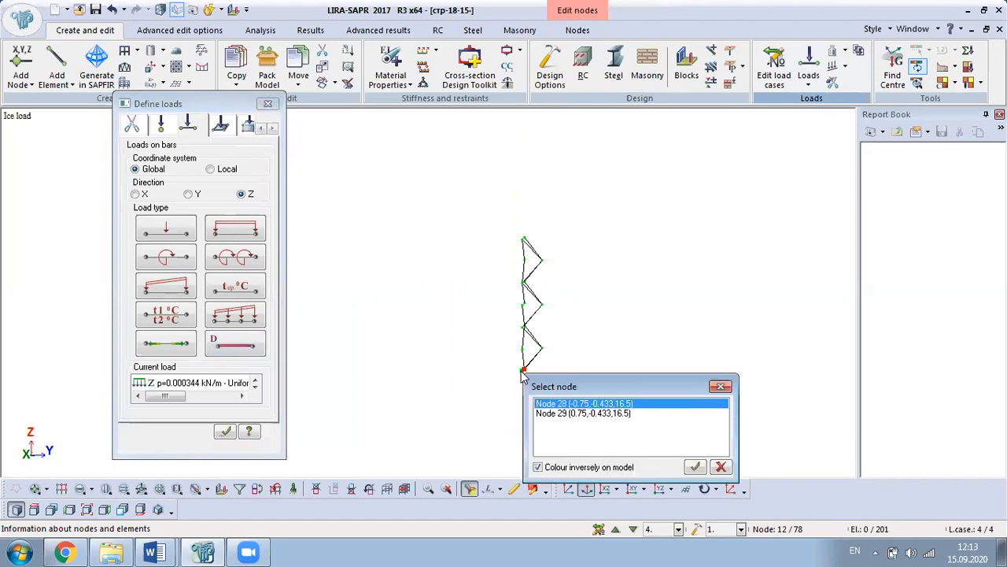
{"action": "left_click", "coordinate": [695, 467]}
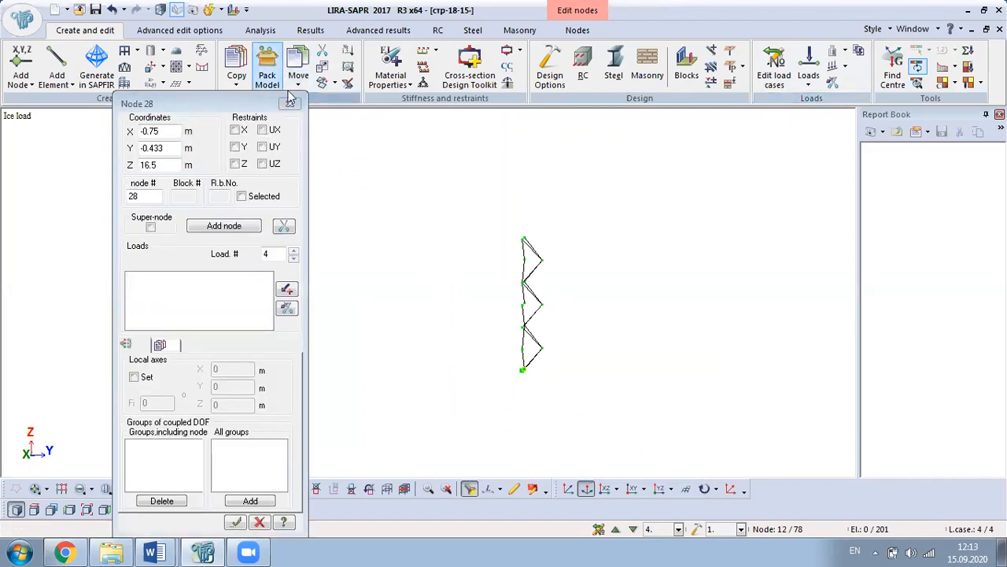
{"action": "left_click", "coordinate": [235, 522]}
- Switch to the Word document and insert an empty row below the уголок 80, 5-10 row
{"action": "left_click", "coordinate": [205, 548]}
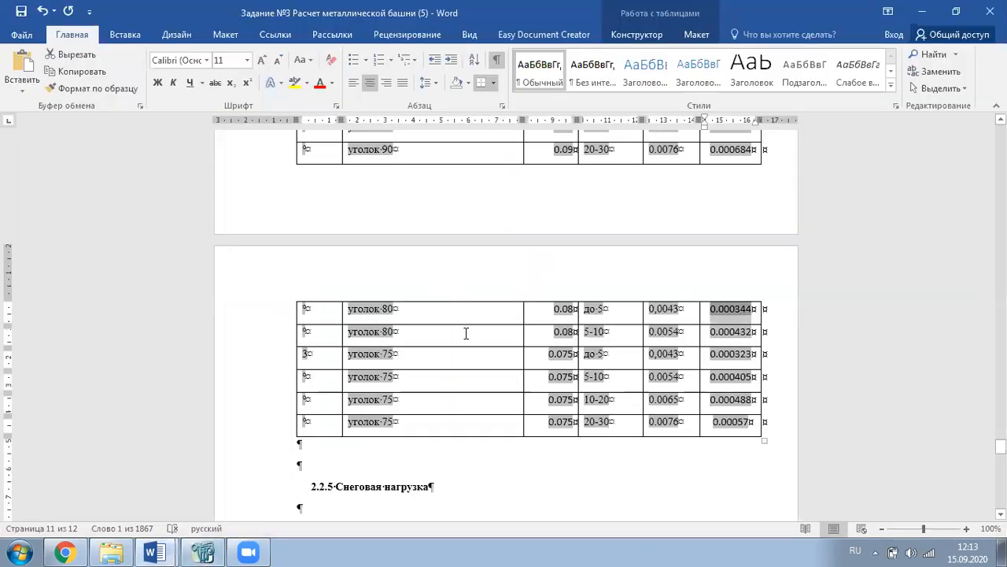
{"action": "left_click_drag", "start_coordinate": [508, 334], "coordinate": [723, 334]}
{"action": "right_click", "coordinate": [506, 336]}
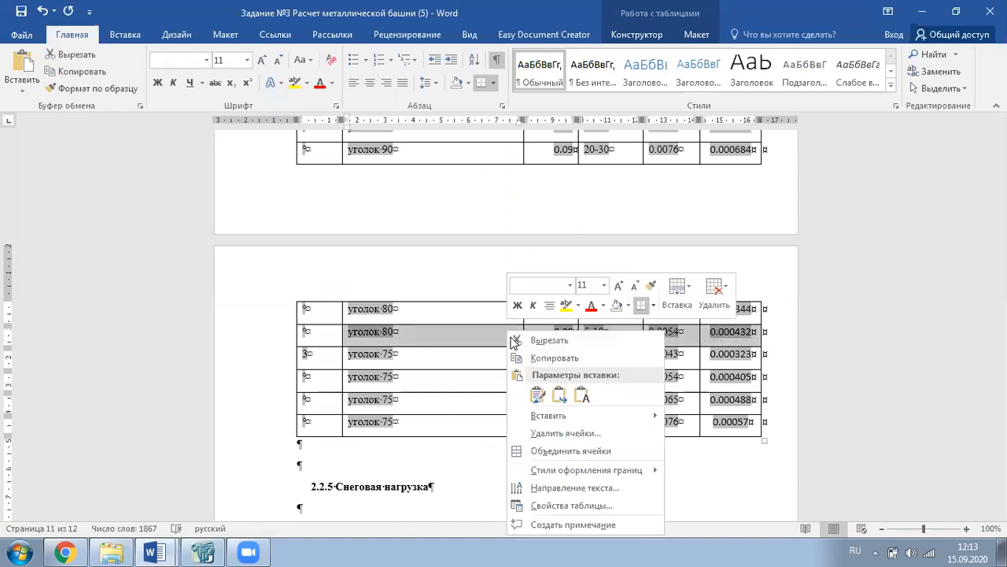
{"action": "mouse_move", "coordinate": [589, 415]}
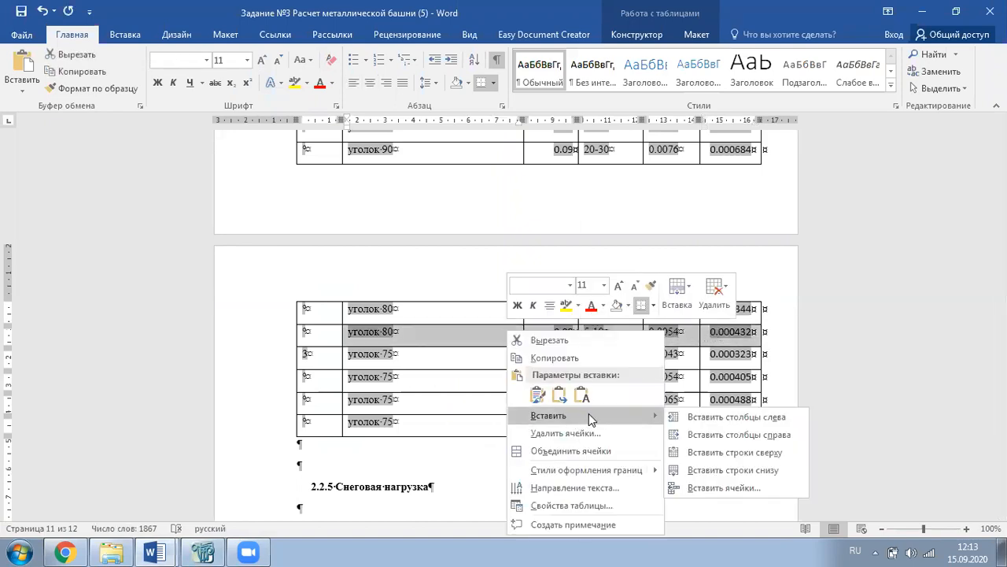
{"action": "left_click", "coordinate": [732, 472]}
- Copy the height range 10-20 and 0.0065 from the уголок 90 row into the new empty row
{"action": "scroll", "coordinate": [612, 347], "scroll_direction": "up", "scroll_amount": 1}
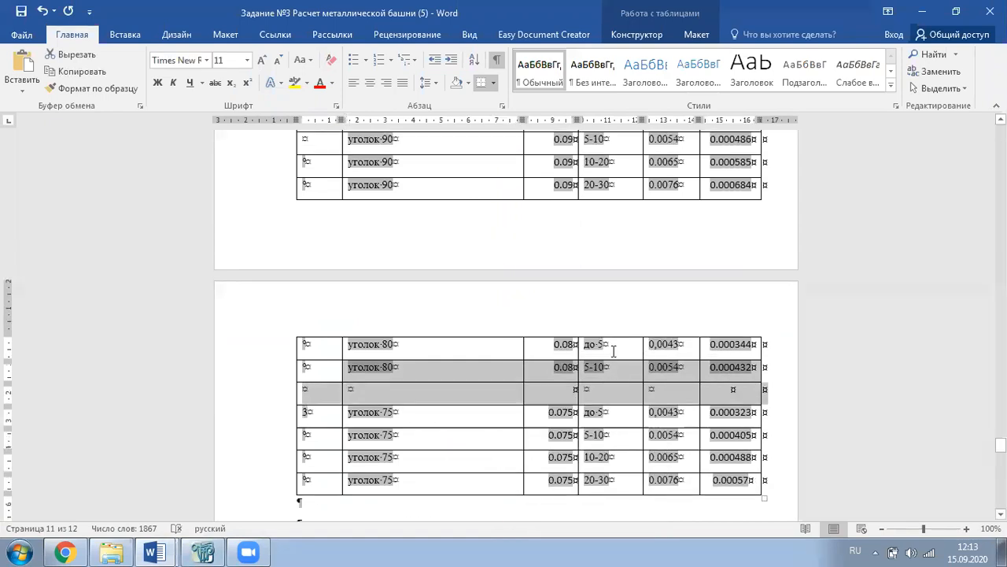
{"action": "left_click", "coordinate": [612, 184]}
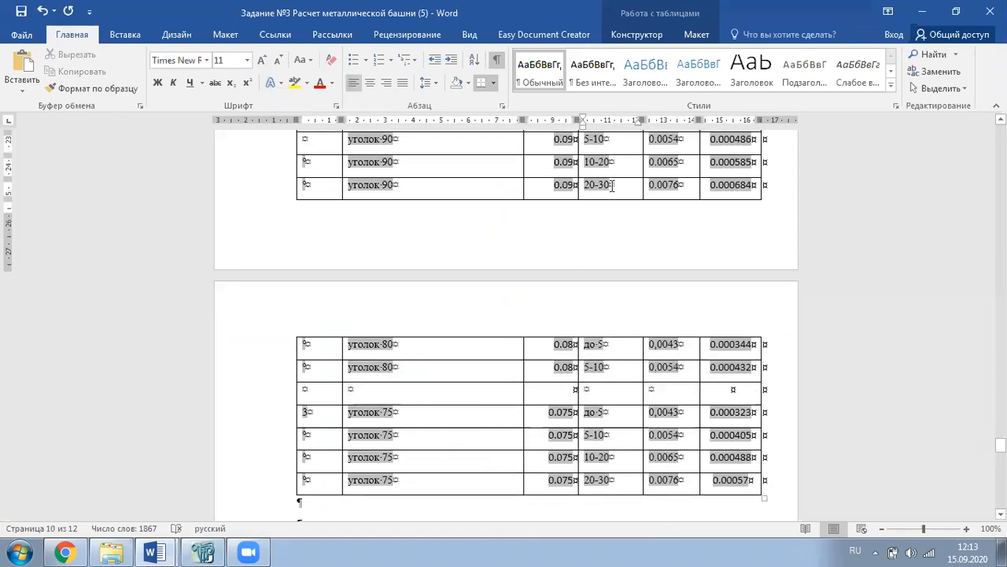
{"action": "mouse_move", "coordinate": [656, 167]}
{"action": "left_mouse_down"}
{"action": "mouse_move", "coordinate": [678, 161]}
{"action": "mouse_move", "coordinate": [664, 161]}
{"action": "left_mouse_up"}
{"action": "left_click", "coordinate": [624, 162]}
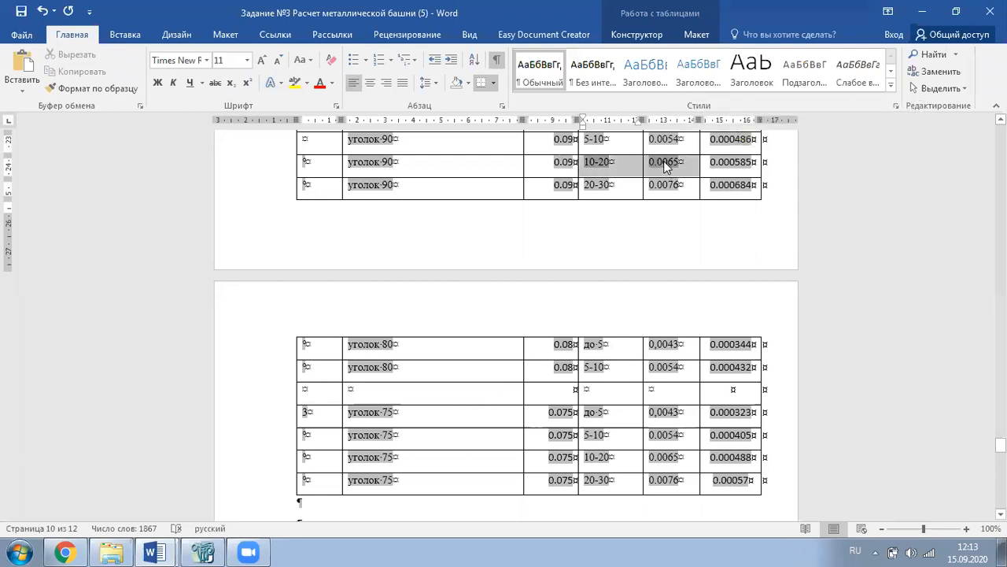
{"action": "left_click", "coordinate": [564, 395]}
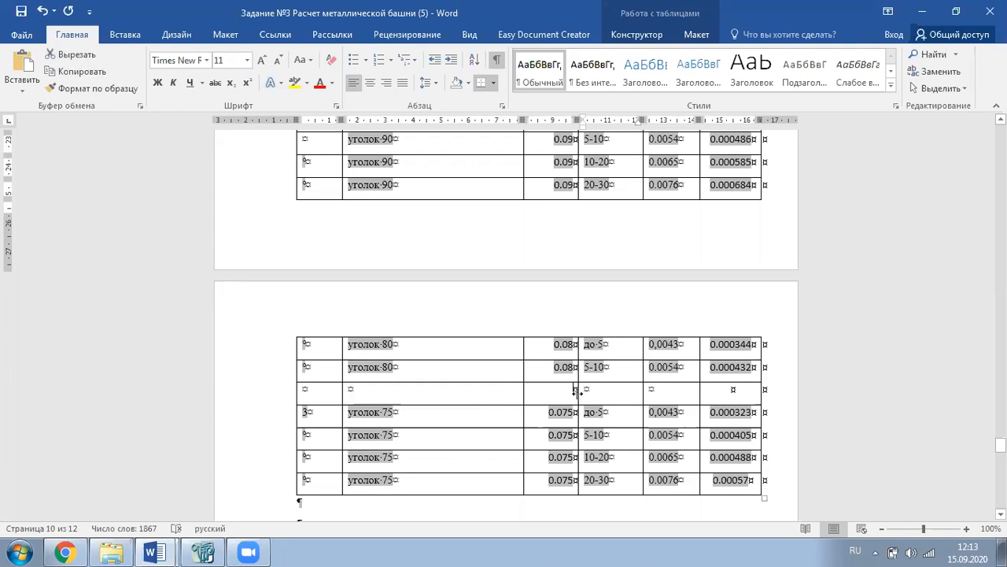
{"action": "key", "text": "ctrl+v"}
- Copy the section name уголок 80 and 0.08 into the new row, and place the cursor in its empty load cell
{"action": "left_click_drag", "start_coordinate": [401, 369], "coordinate": [548, 376]}
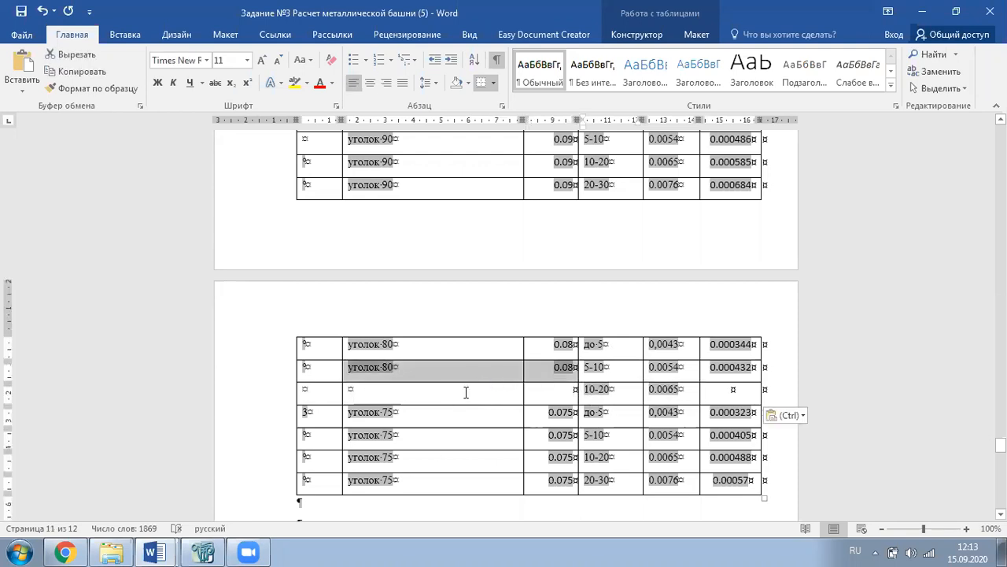
{"action": "key", "text": "ctrl+c"}
{"action": "left_click_drag", "start_coordinate": [466, 392], "coordinate": [545, 397]}
{"action": "key", "text": "ctrl+v"}
{"action": "left_click", "coordinate": [733, 391]}
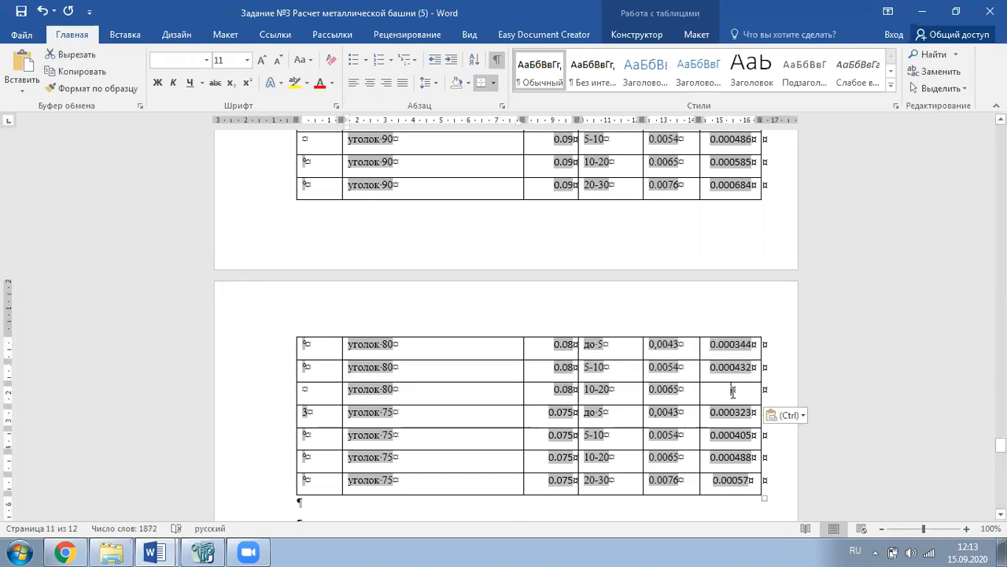